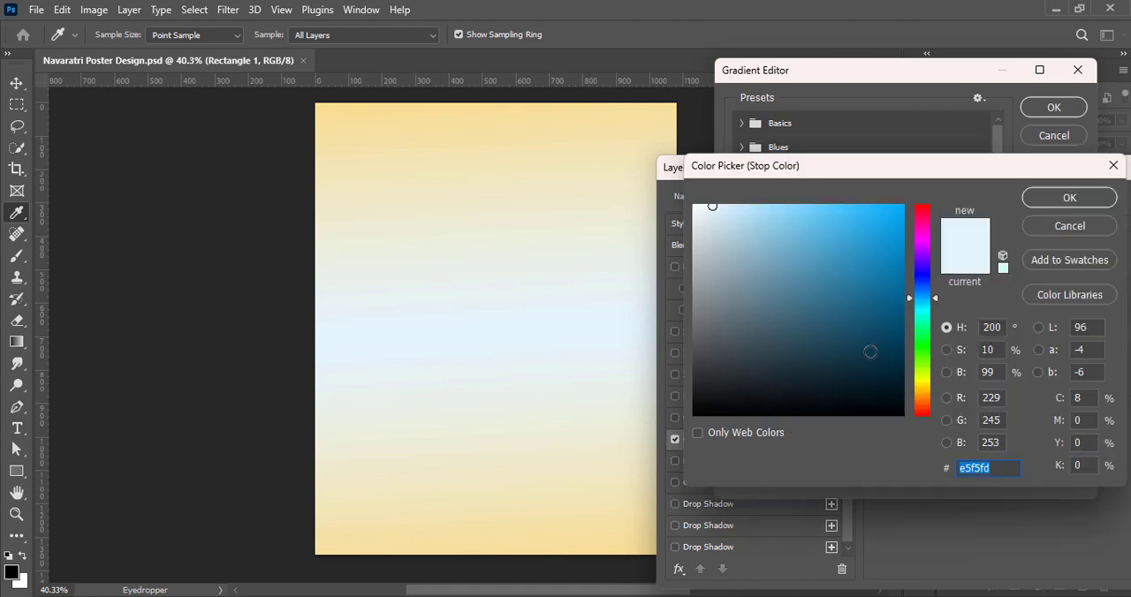
# Change the gradient's light colour stop to pale yellow fdffc7 and accept the edited gradient
pyautogui.click(929, 382)
pyautogui.moveTo(929, 389); pyautogui.dragTo(929, 380)
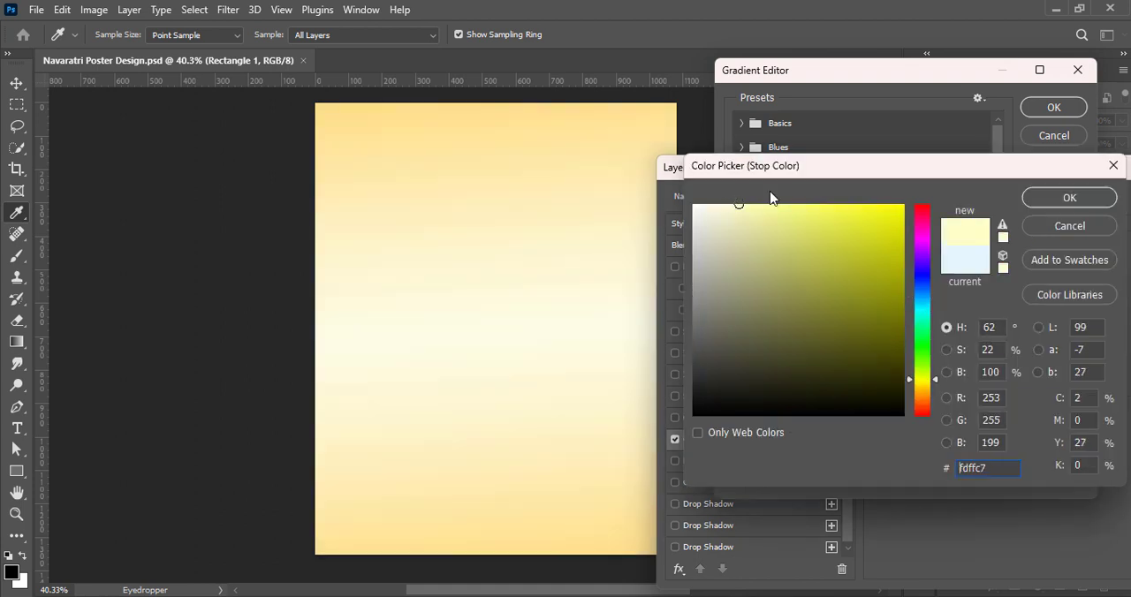
pyautogui.click(1069, 197)
pyautogui.click(1054, 107)
# Set the background's gradient overlay to Radial style, unreversed, 150% scale and Classic method, then apply it and save the document
pyautogui.click(1032, 311)
pyautogui.click(972, 326)
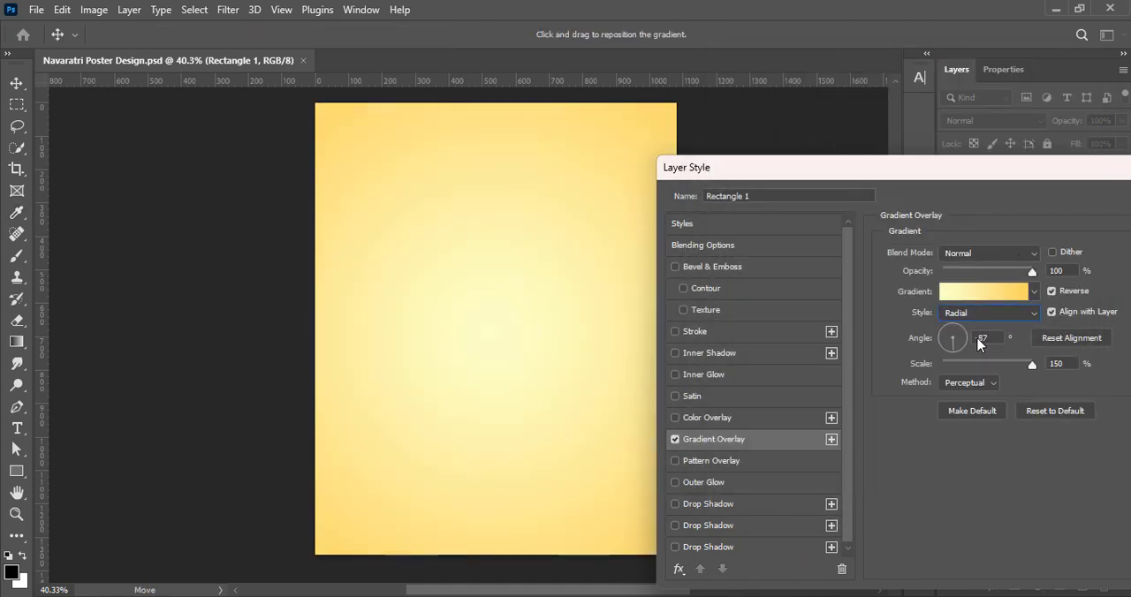
pyautogui.click(1051, 291)
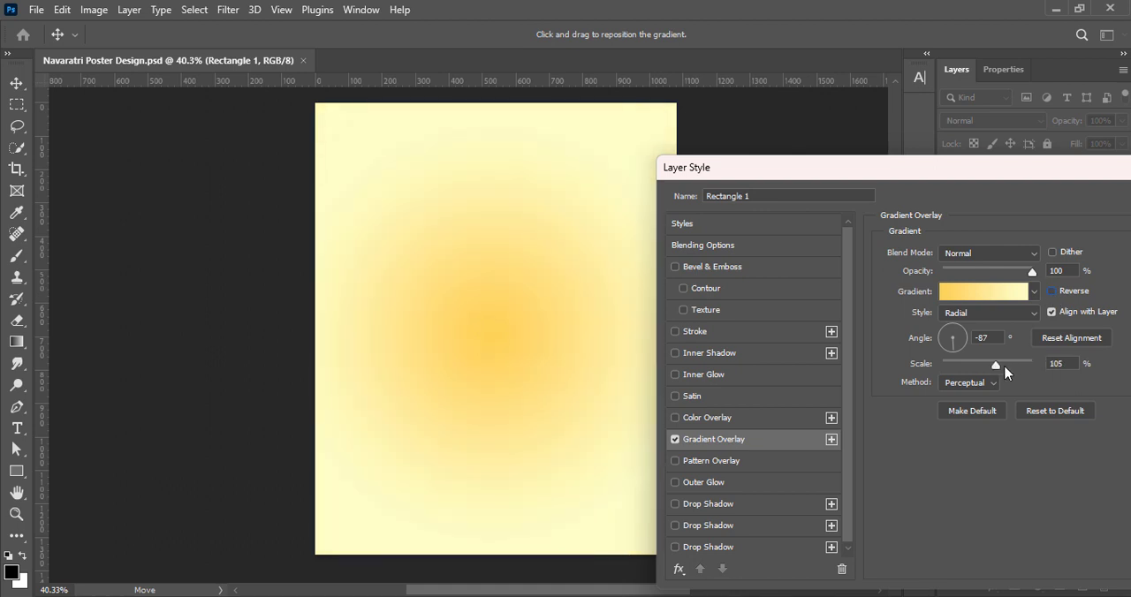
pyautogui.moveTo(1007, 373); pyautogui.dragTo(1035, 365)
pyautogui.click(969, 382)
pyautogui.click(963, 399)
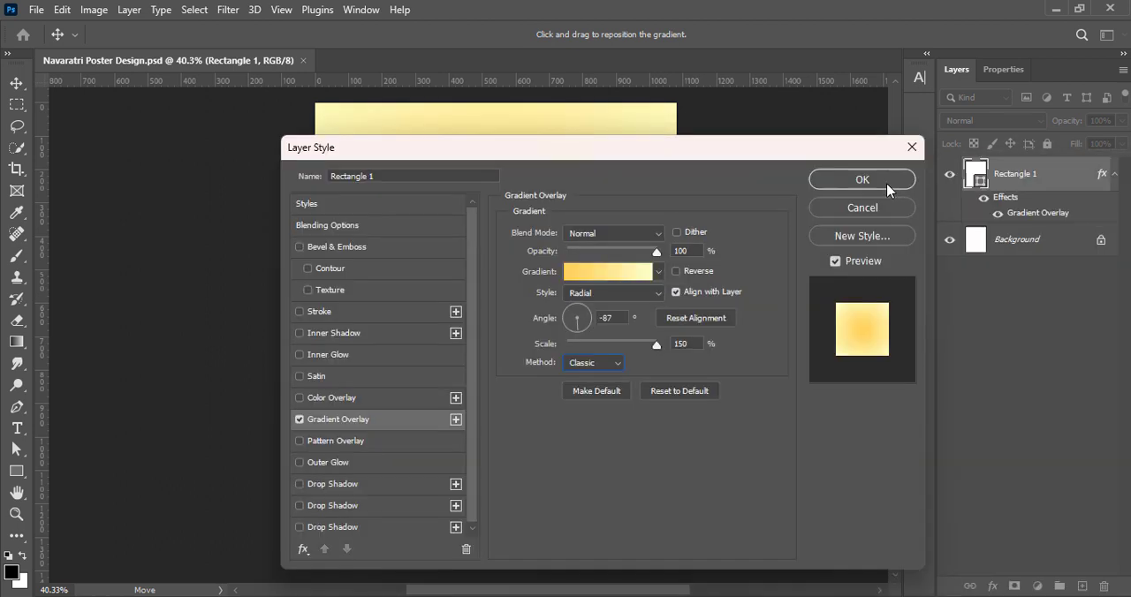
pyautogui.click(843, 181)
pyautogui.hotkey('ctrl', 's')
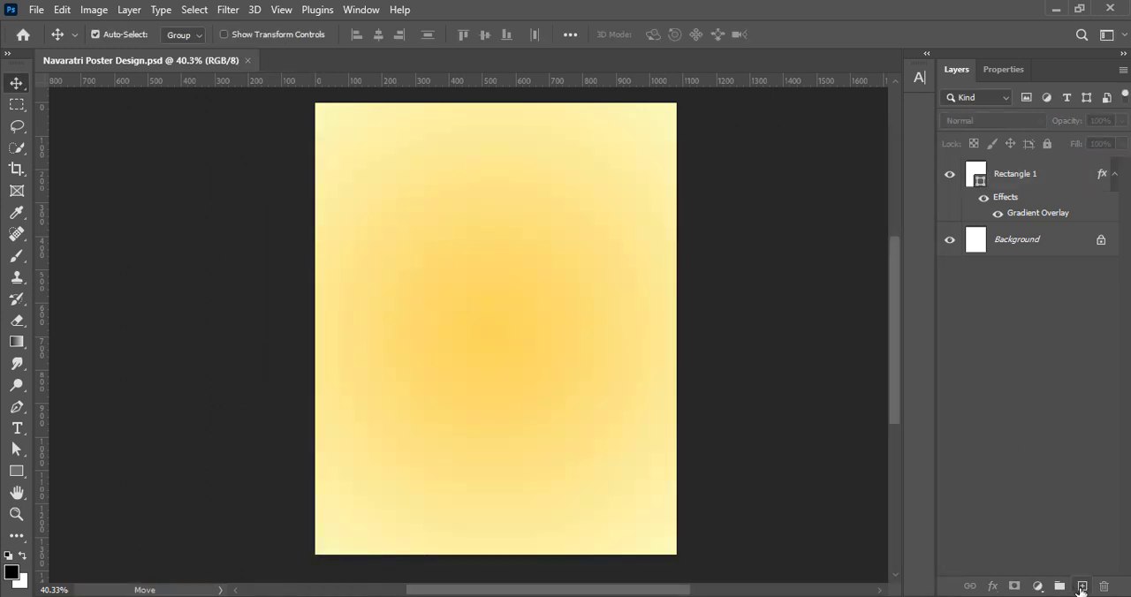
# Draw a black circle about 897 px wide on a new layer and centre it on the canvas
pyautogui.click(1079, 590)
pyautogui.click(17, 471)
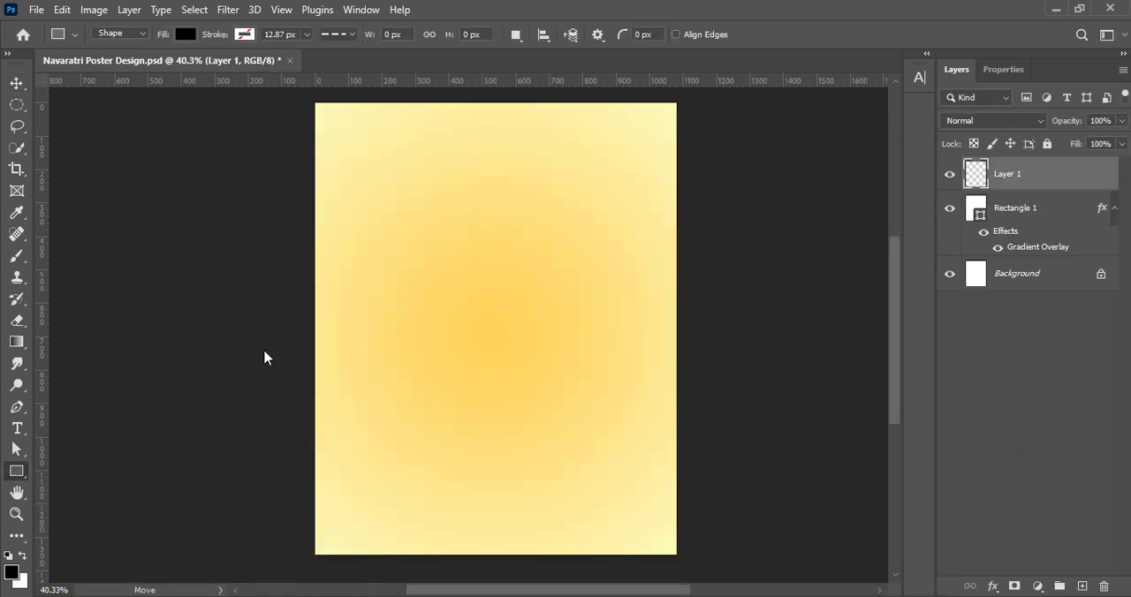
pyautogui.moveTo(490, 288); pyautogui.dragTo(684, 508)
pyautogui.press('v')
pyautogui.moveTo(512, 325); pyautogui.dragTo(462, 296)
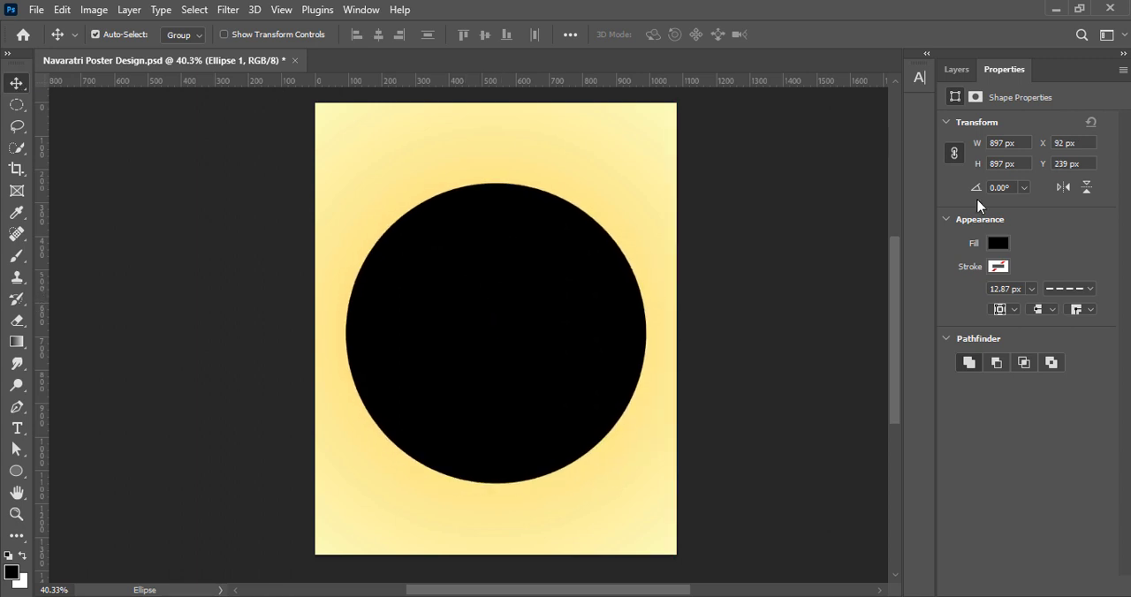
pyautogui.click(999, 244)
pyautogui.click(968, 276)
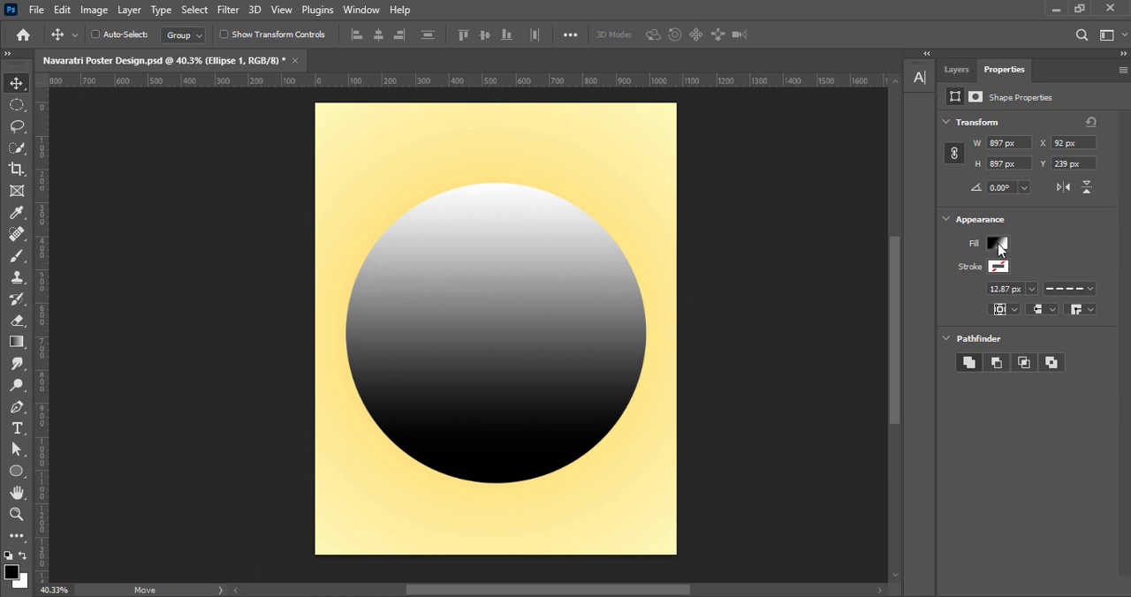
pyautogui.hotkey('ctrl', 'z')
# Add a gradient overlay to the circle and open its gradient for editing as a Noise gradient
pyautogui.click(955, 69)
pyautogui.rightClick(1016, 173)
pyautogui.click(997, 189)
pyautogui.click(797, 419)
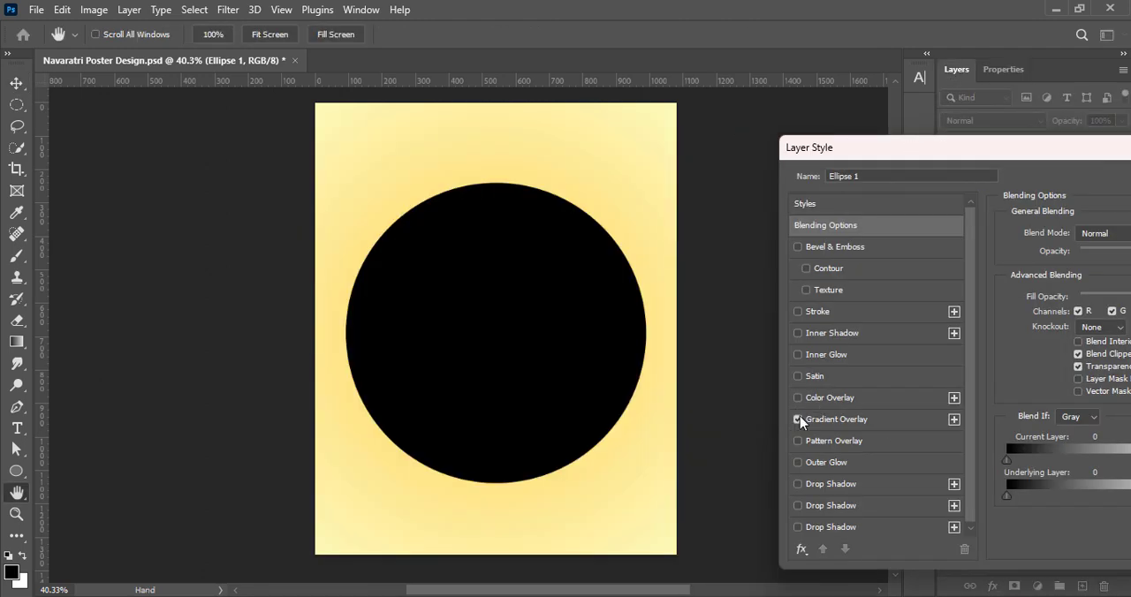
pyautogui.click(1108, 272)
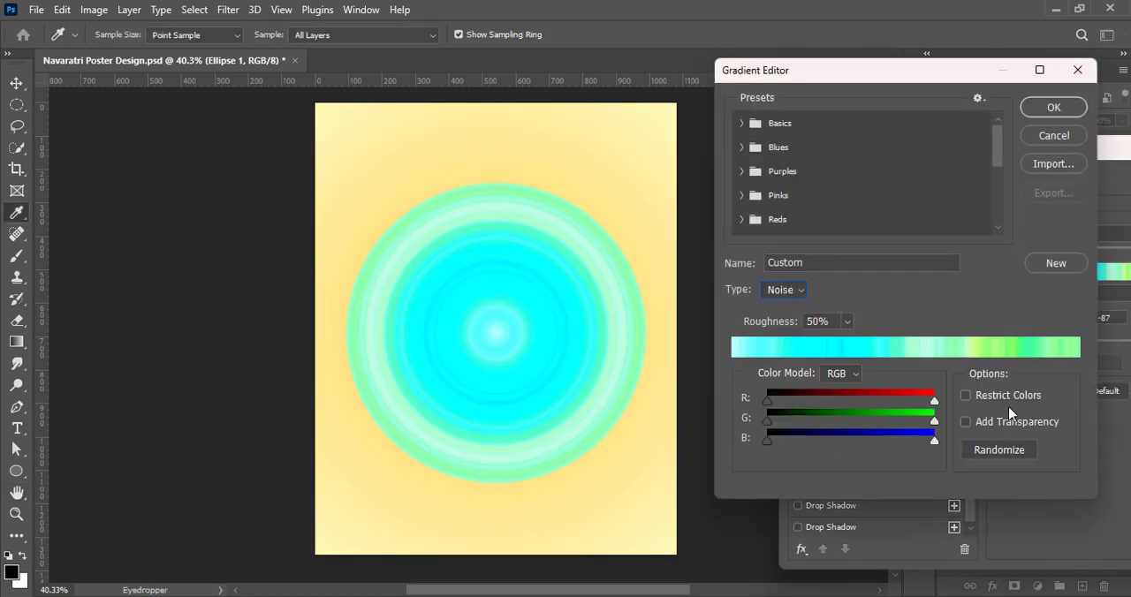
# Randomize the noise gradient until it gives a yellow and orange mix with a pink end, and accept it
pyautogui.click(999, 453)
pyautogui.click(999, 452)
pyautogui.click(999, 452)
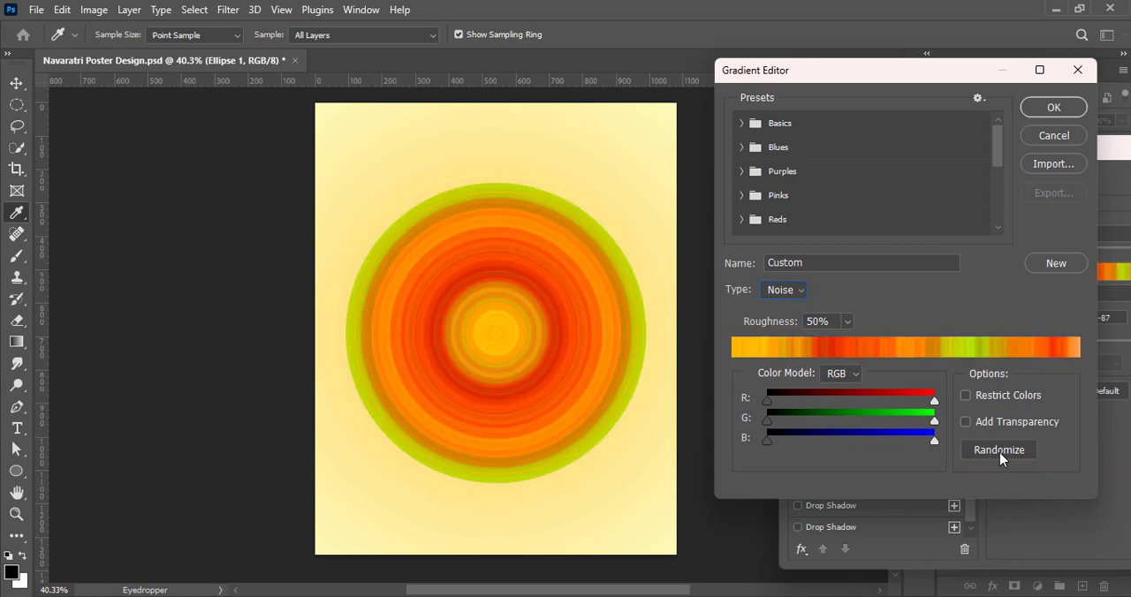
pyautogui.click(999, 452)
pyautogui.click(999, 452)
pyautogui.click(999, 452)
pyautogui.click(999, 452)
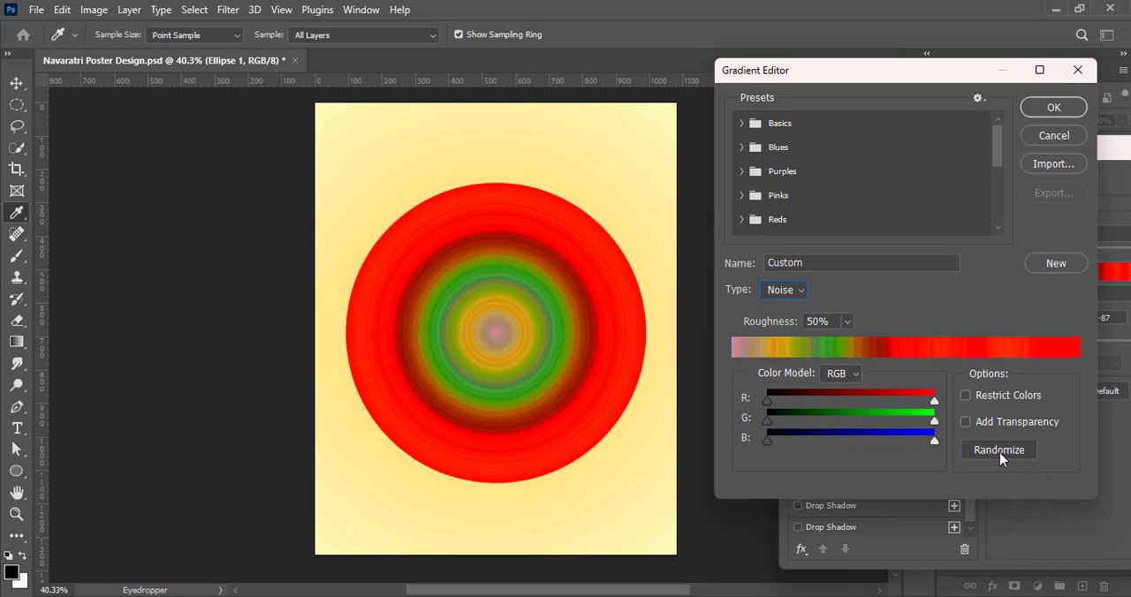
pyautogui.click(999, 453)
pyautogui.click(999, 453)
pyautogui.click(999, 453)
pyautogui.click(999, 451)
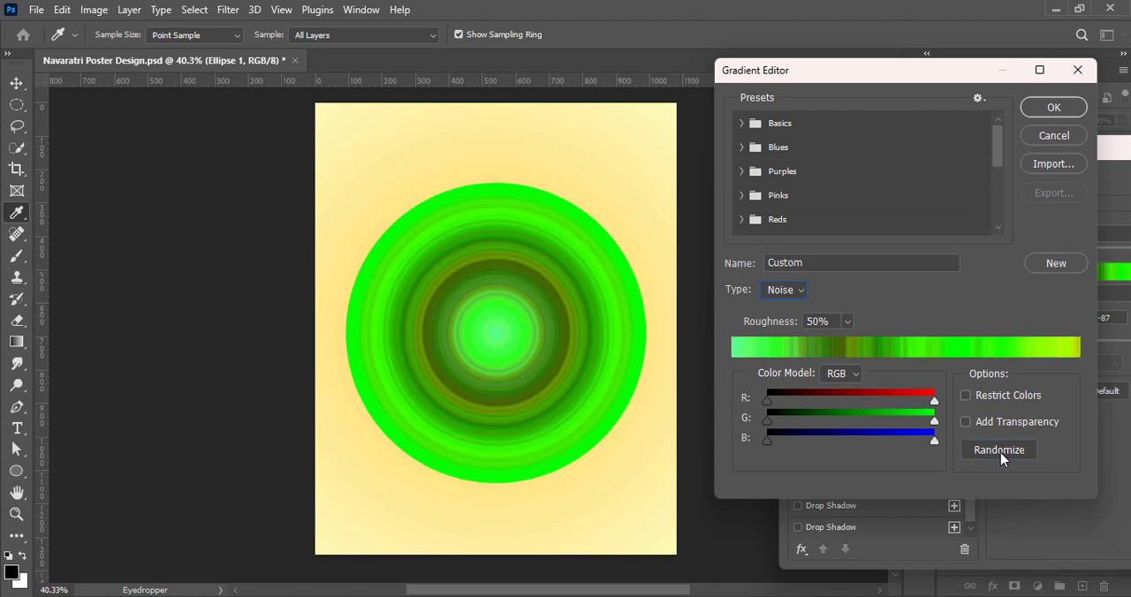
pyautogui.click(1000, 451)
pyautogui.click(999, 452)
pyautogui.click(1003, 453)
pyautogui.click(1007, 453)
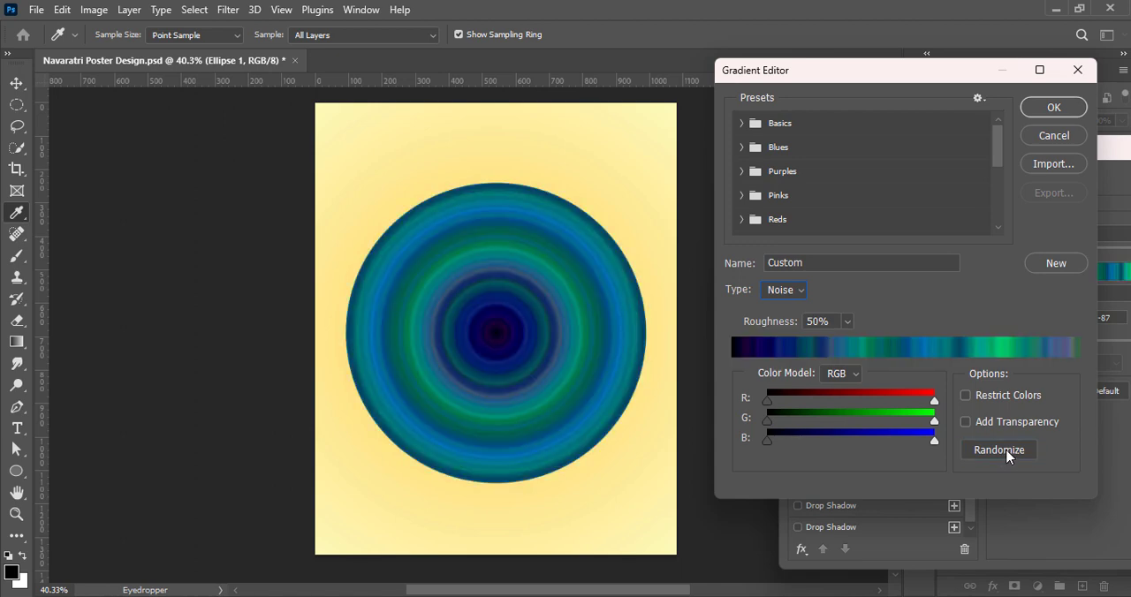
pyautogui.click(1007, 453)
pyautogui.click(1007, 454)
pyautogui.click(1007, 453)
pyautogui.click(1008, 453)
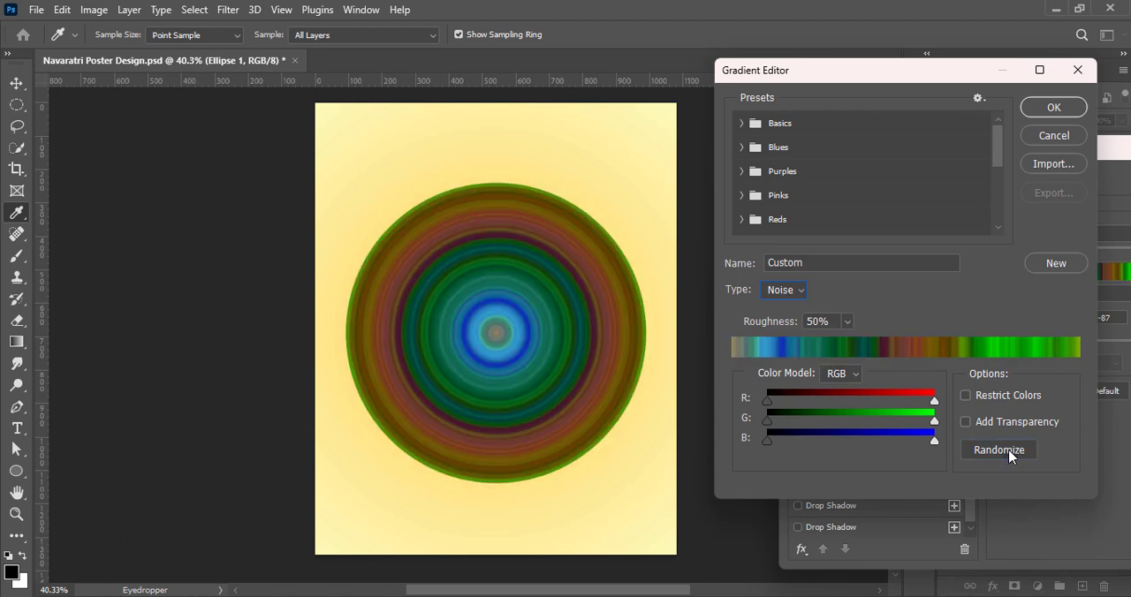
pyautogui.click(1008, 453)
pyautogui.click(1008, 454)
pyautogui.click(1010, 454)
pyautogui.click(1011, 451)
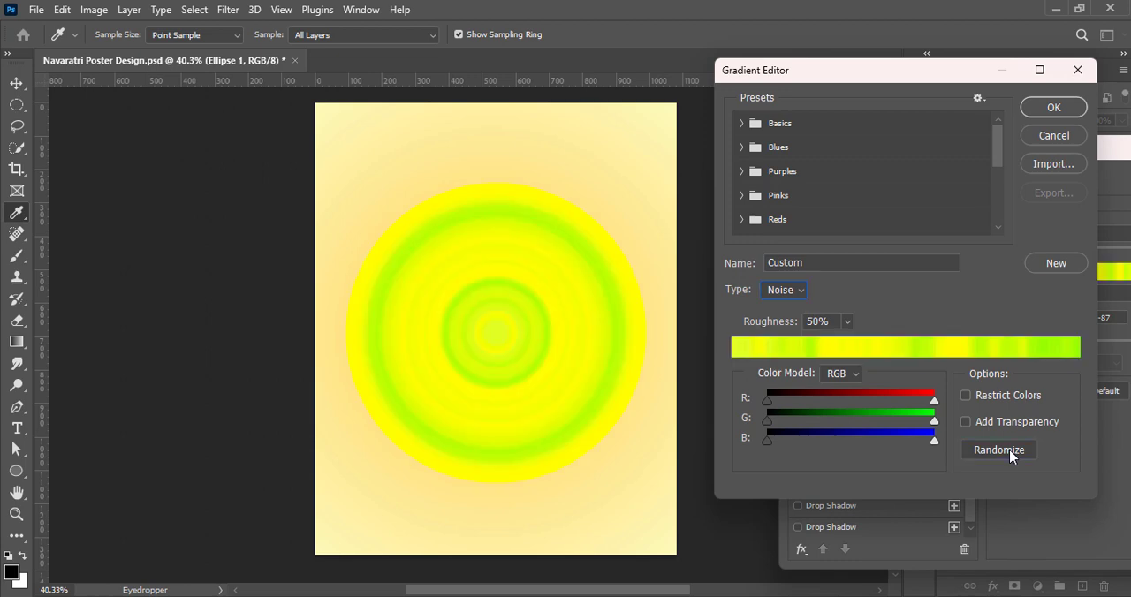
pyautogui.click(1011, 452)
pyautogui.click(1010, 452)
pyautogui.click(1011, 451)
pyautogui.click(1012, 449)
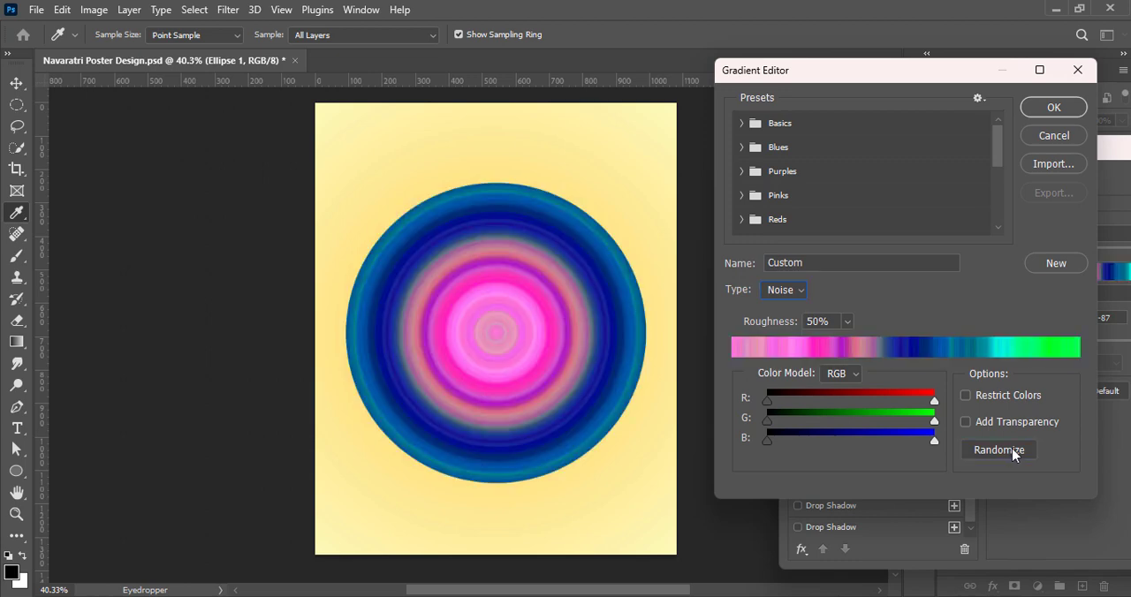
pyautogui.click(1012, 448)
pyautogui.click(1013, 448)
pyautogui.click(1013, 448)
pyautogui.click(1013, 448)
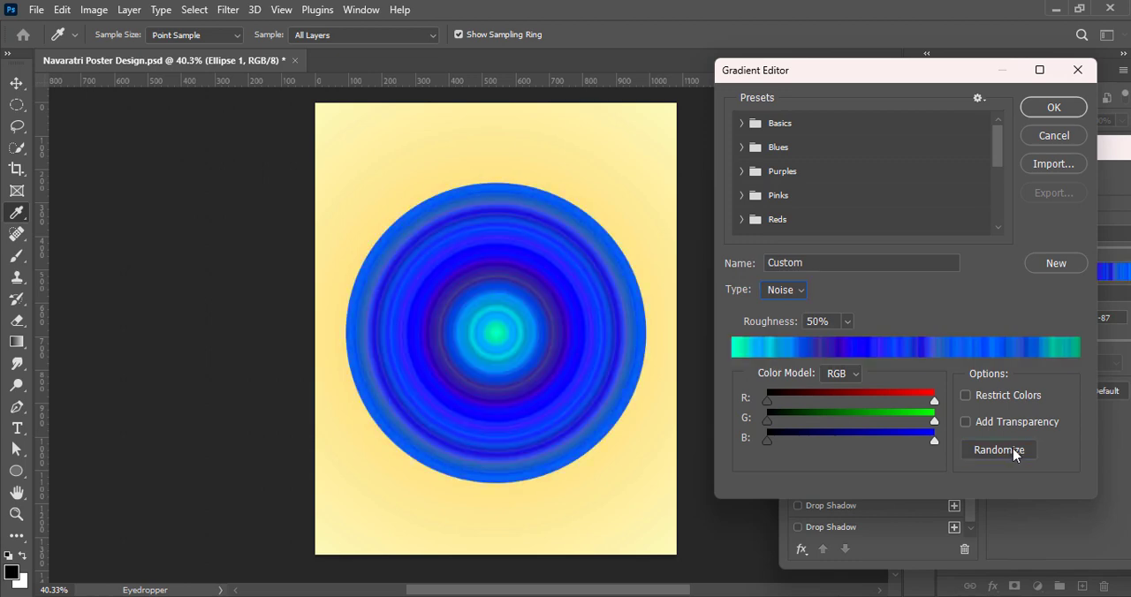
pyautogui.click(1012, 448)
pyautogui.click(1012, 448)
pyautogui.click(1013, 448)
pyautogui.click(1013, 448)
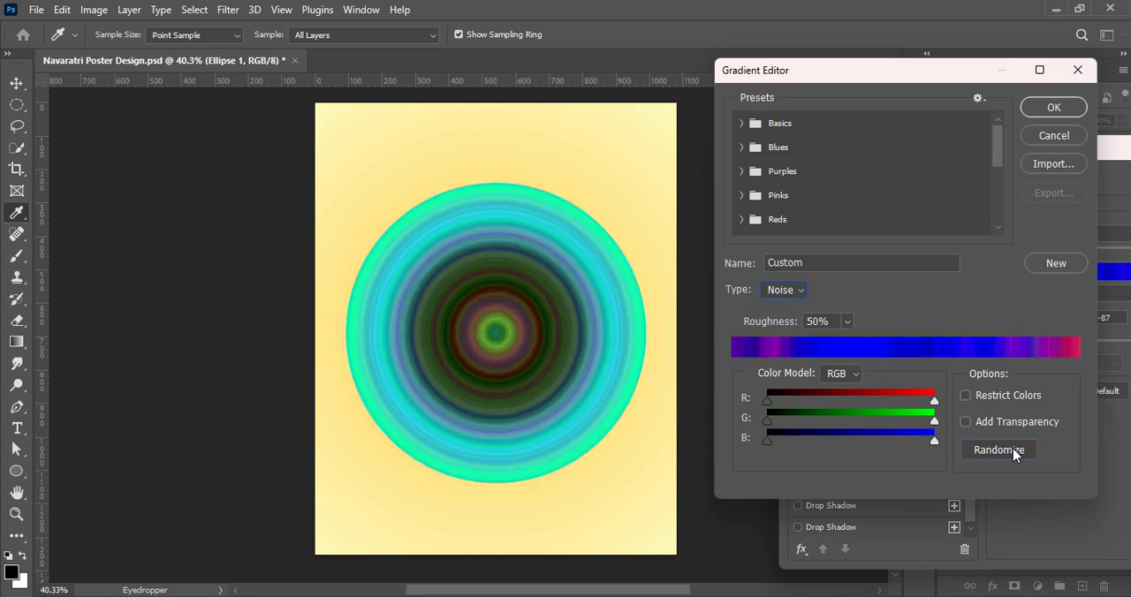
pyautogui.click(1013, 448)
pyautogui.click(1012, 449)
pyautogui.click(1016, 451)
pyautogui.click(1022, 452)
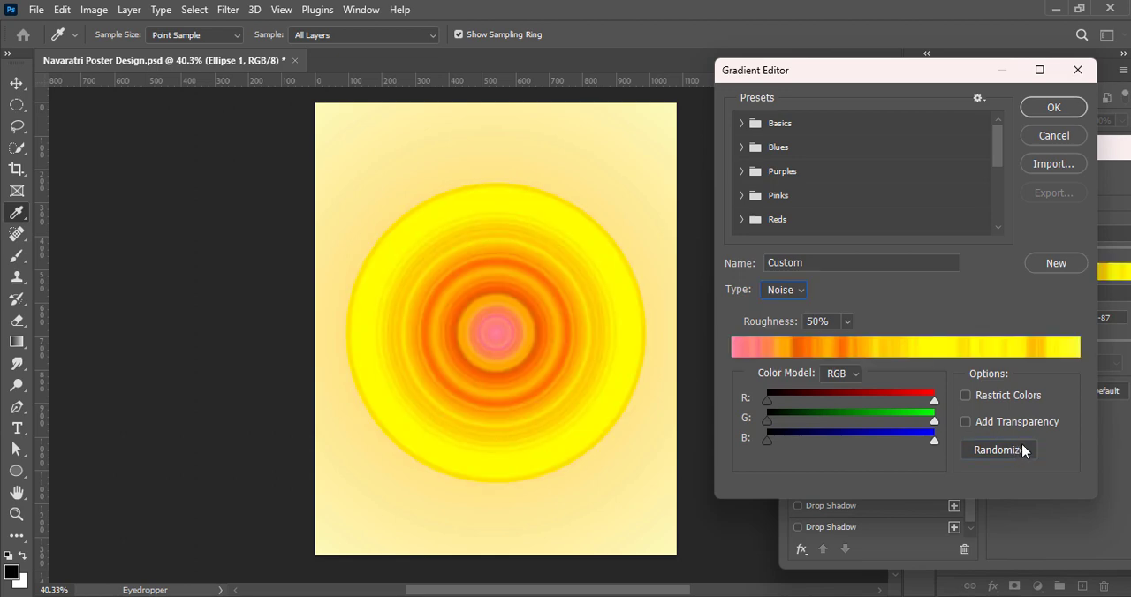
pyautogui.click(1054, 107)
# Try the Diamond style on the circle's gradient overlay, then set it to Angle style with the gradient reversed
pyautogui.click(1081, 294)
pyautogui.click(1064, 352)
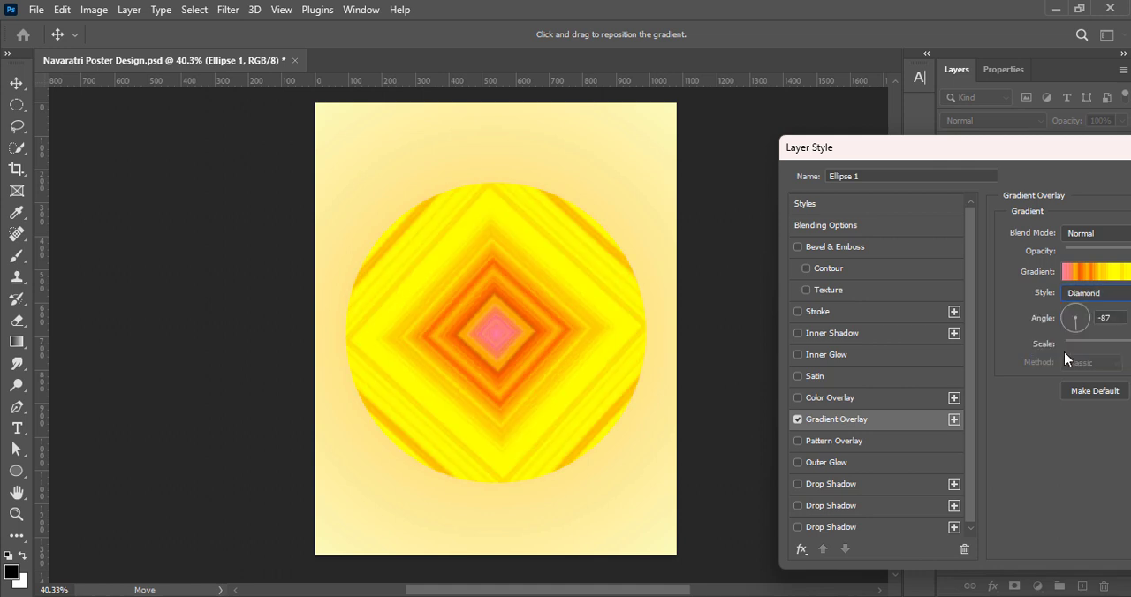
pyautogui.click(1112, 272)
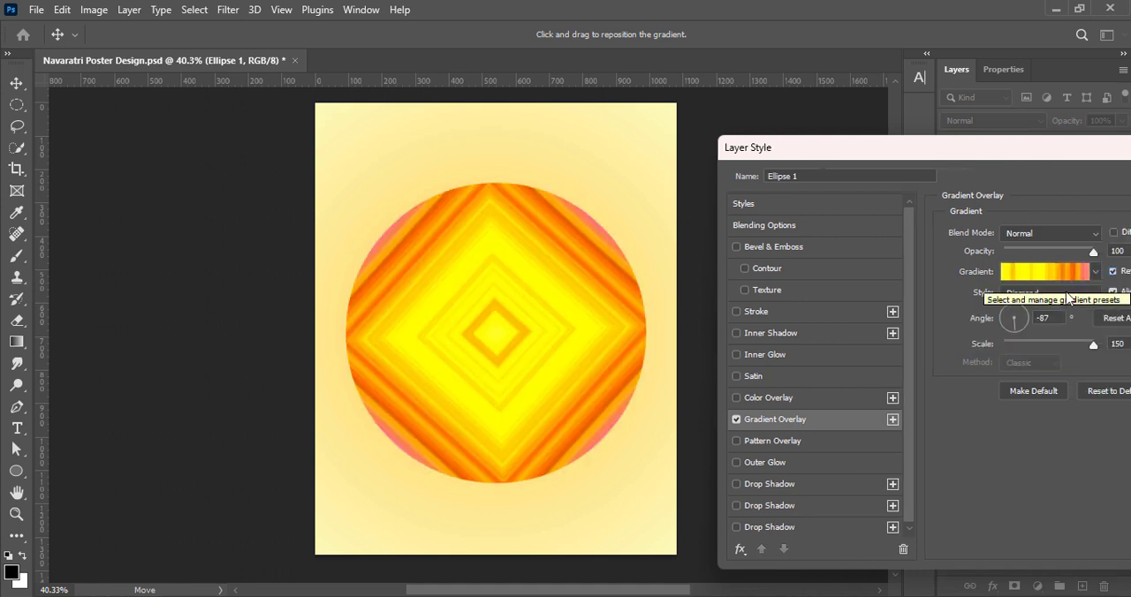
pyautogui.click(1067, 295)
pyautogui.click(1060, 328)
pyautogui.click(1112, 271)
pyautogui.click(1112, 271)
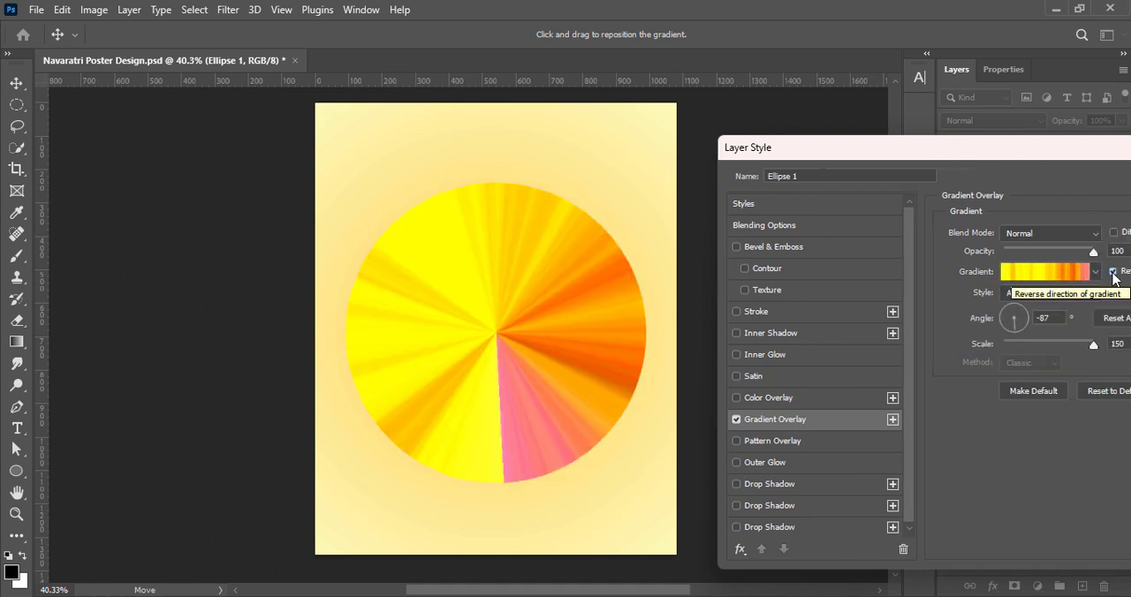
# Rotate the circle's gradient overlay to 74°, apply the layer style and save the document
pyautogui.moveTo(1022, 334); pyautogui.dragTo(1017, 305)
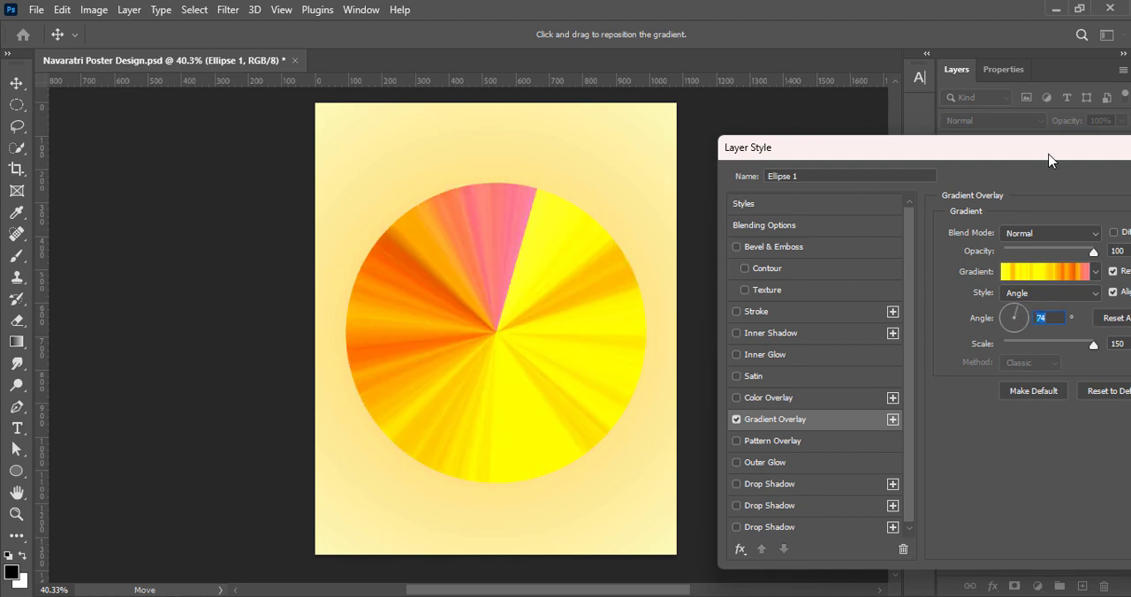
pyautogui.moveTo(1048, 159); pyautogui.dragTo(919, 159)
pyautogui.click(1115, 177)
pyautogui.hotkey('ctrl', 's')
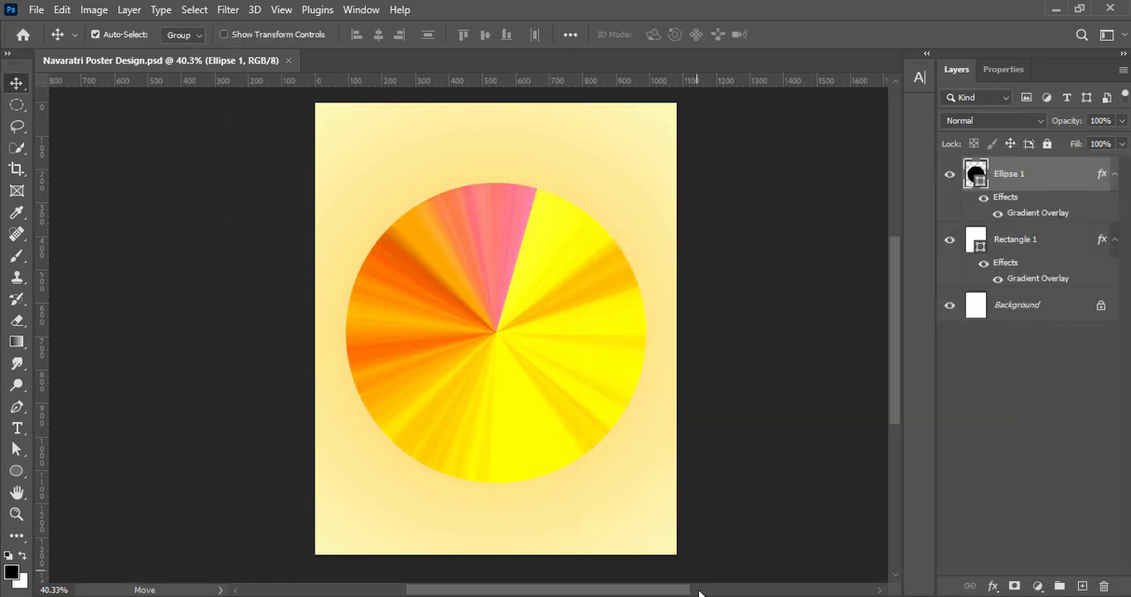
# Convert the circle to a smart object and apply a stronger Radial Blur with the Zoom method and Best quality
pyautogui.rightClick(1029, 181)
pyautogui.click(889, 255)
pyautogui.click(228, 9)
pyautogui.moveTo(311, 227)
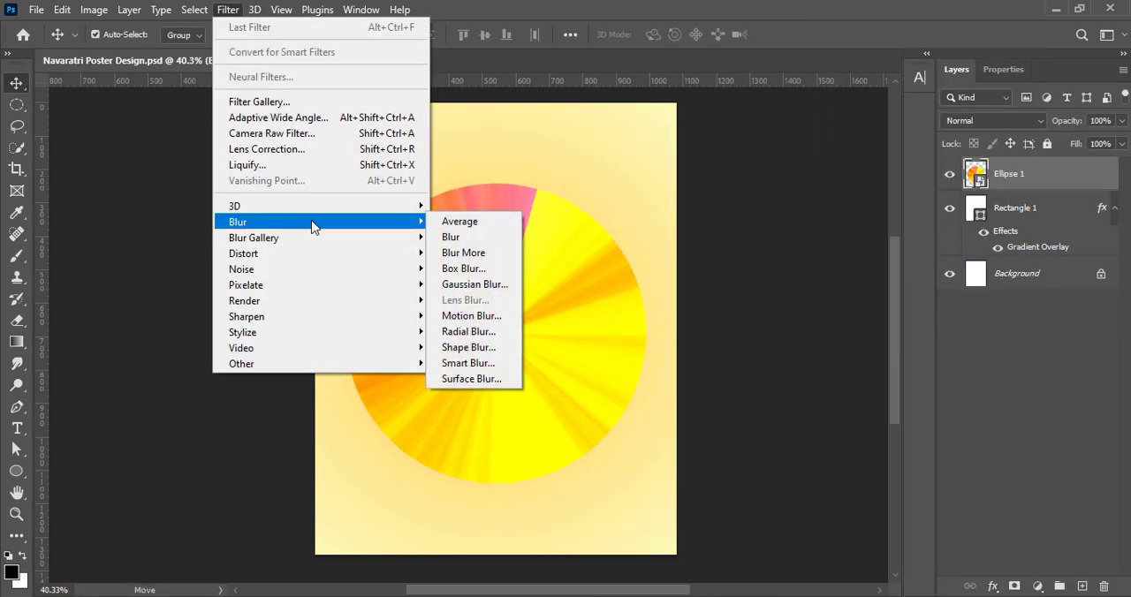
pyautogui.click(468, 332)
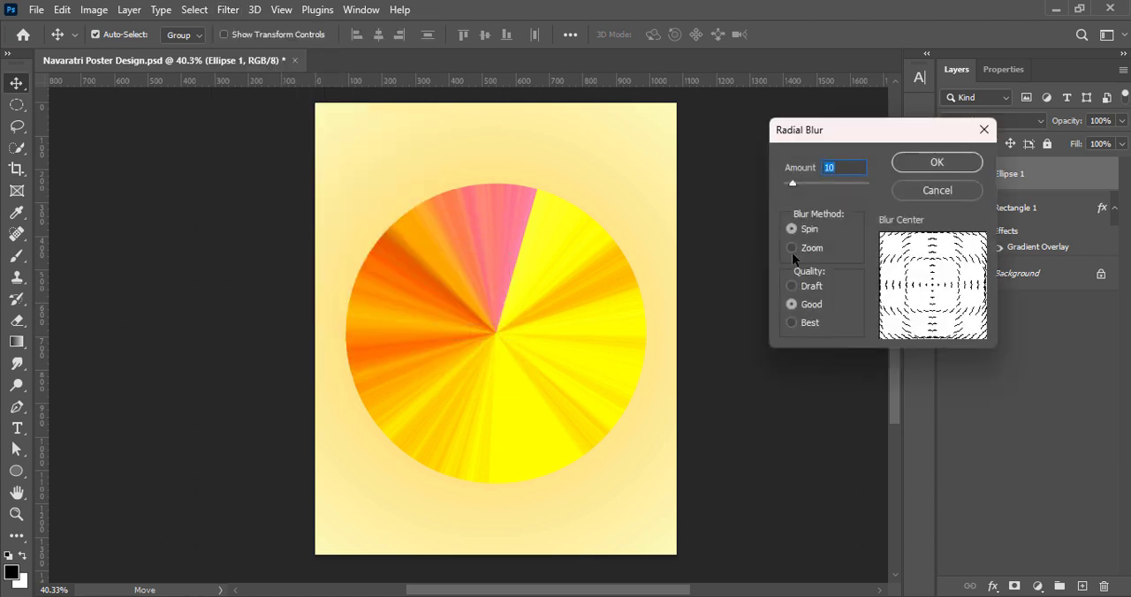
pyautogui.click(791, 323)
pyautogui.moveTo(793, 183); pyautogui.dragTo(825, 183)
pyautogui.click(936, 163)
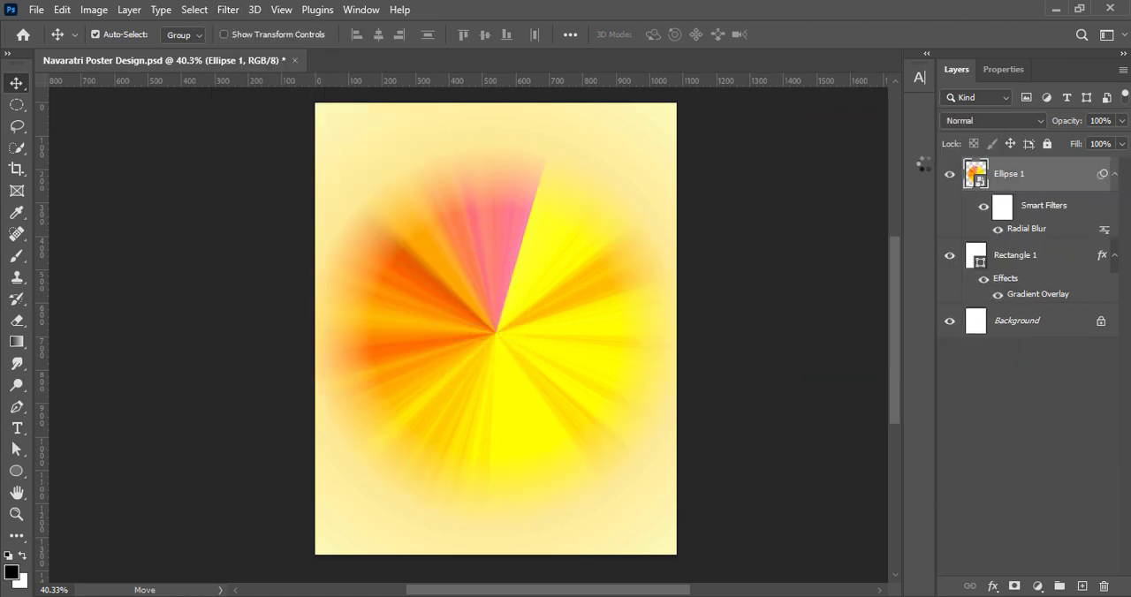
# Apply a Gaussian Blur to the circle to soften its colour rays
pyautogui.click(228, 9)
pyautogui.moveTo(235, 221)
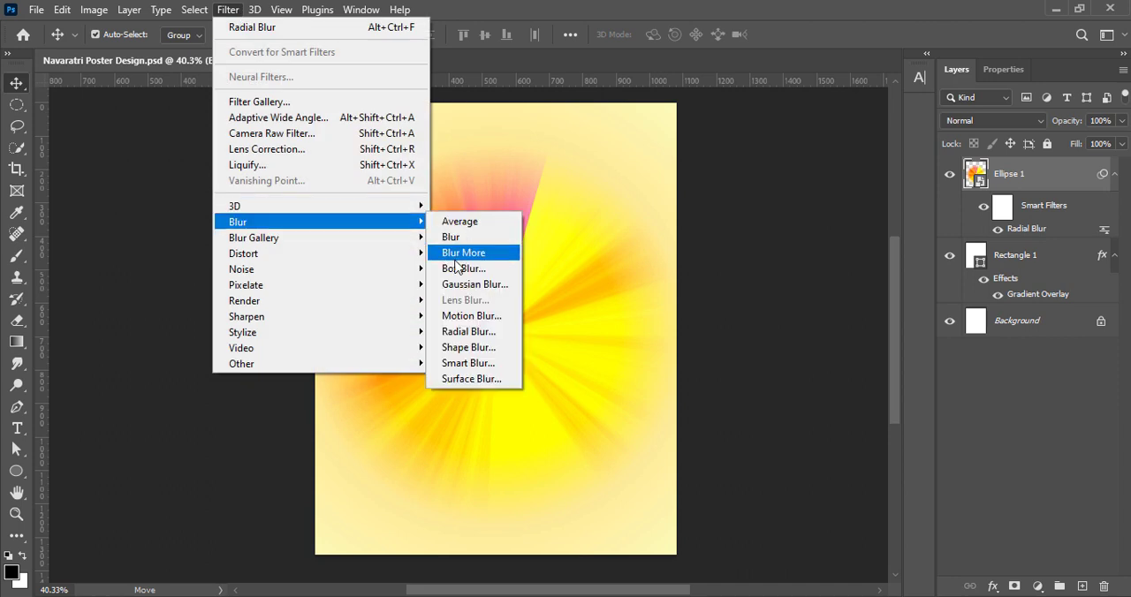
pyautogui.click(450, 285)
pyautogui.moveTo(829, 404); pyautogui.dragTo(840, 404)
pyautogui.press('Return')
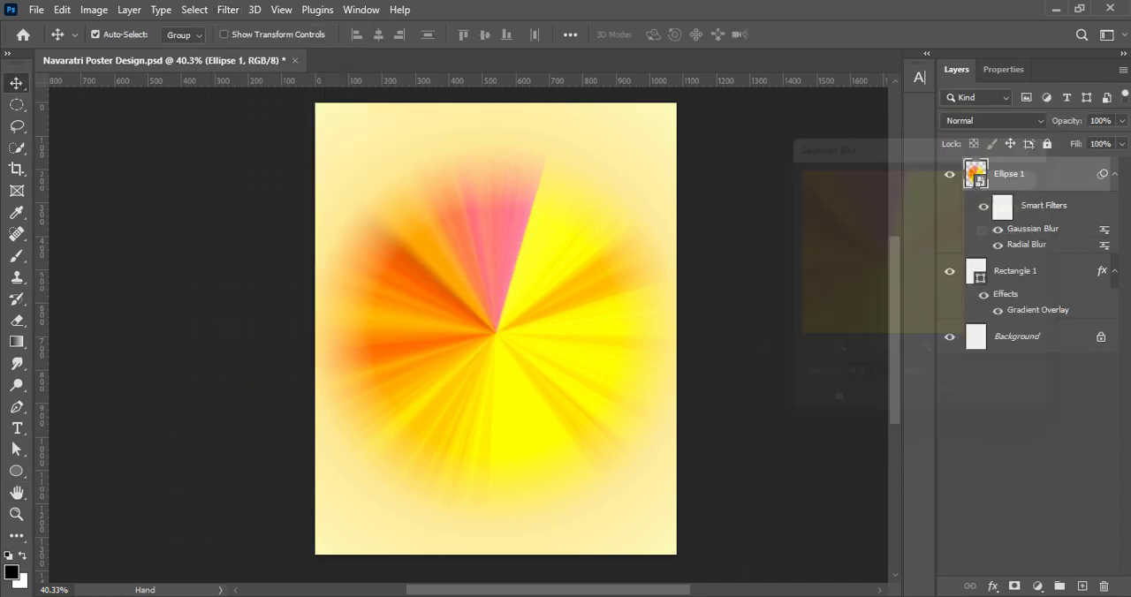
# Rasterize the blurred circle's layer so the Smudge tool can be used on it
pyautogui.click(16, 363)
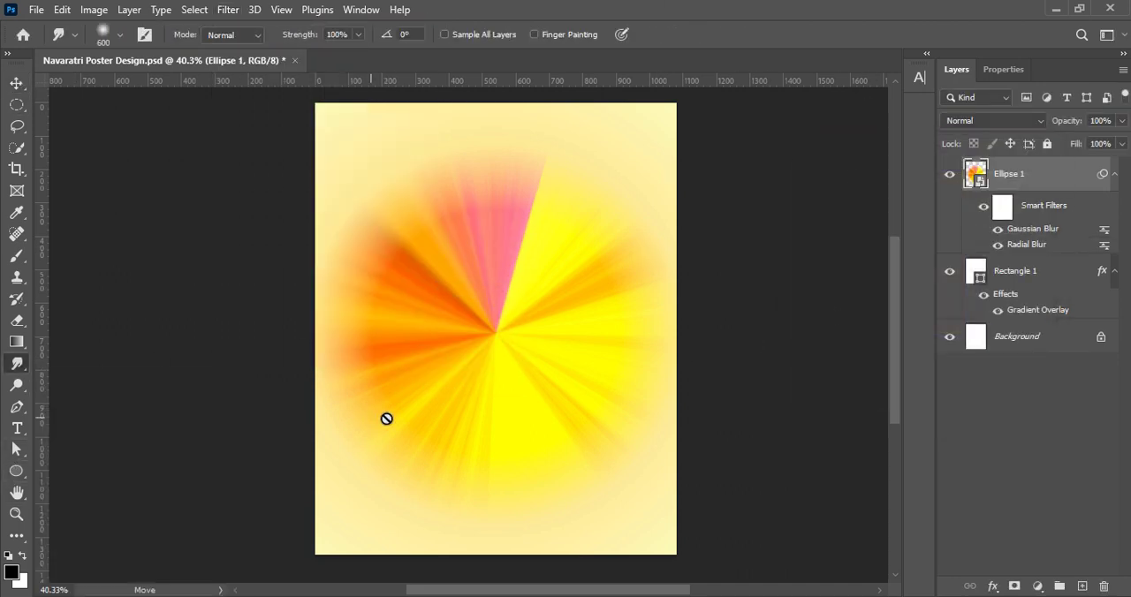
pyautogui.rightClick(1041, 179)
pyautogui.click(919, 348)
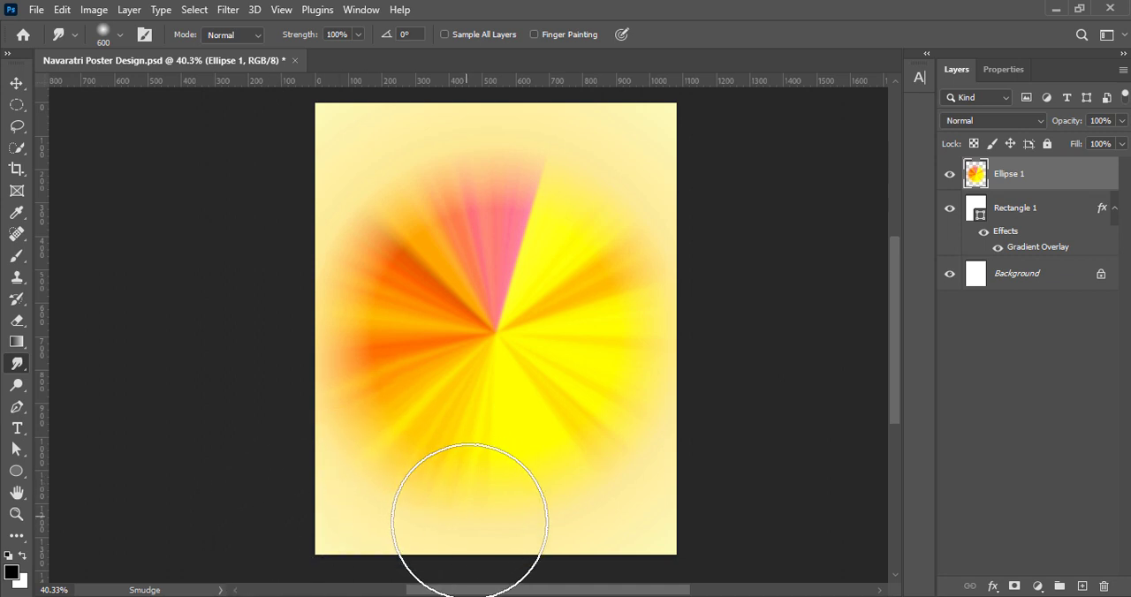
# Smudge the circle's blurred rays outward with the 600 px brush so the colours spread to the page's edges and corners
pyautogui.moveTo(666, 496); pyautogui.dragTo(886, 545)
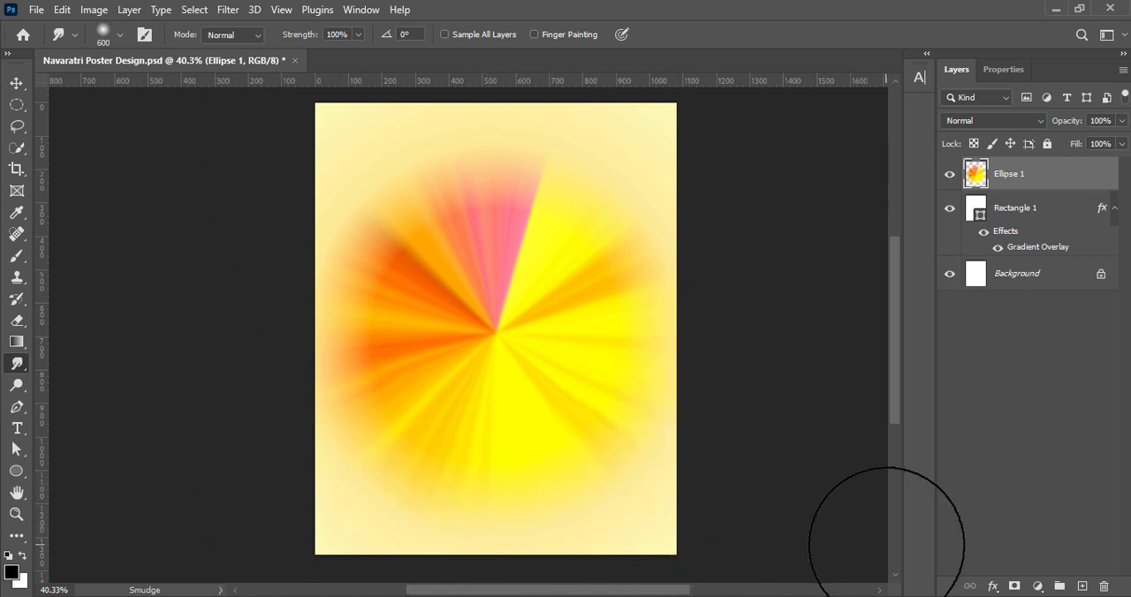
pyautogui.moveTo(623, 208); pyautogui.dragTo(811, 78)
pyautogui.hotkey('ctrl', 'z')
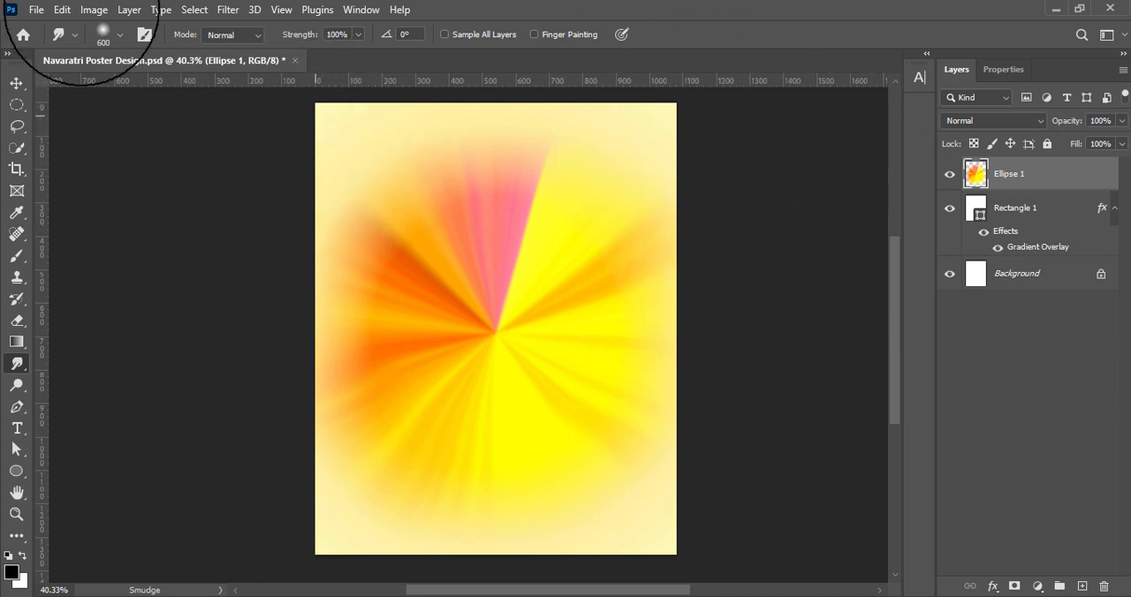
pyautogui.moveTo(81, 7); pyautogui.dragTo(115, 35)
pyautogui.hotkey('ctrl', 'z')
pyautogui.moveTo(341, 204); pyautogui.dragTo(258, 100)
pyautogui.click(353, 75)
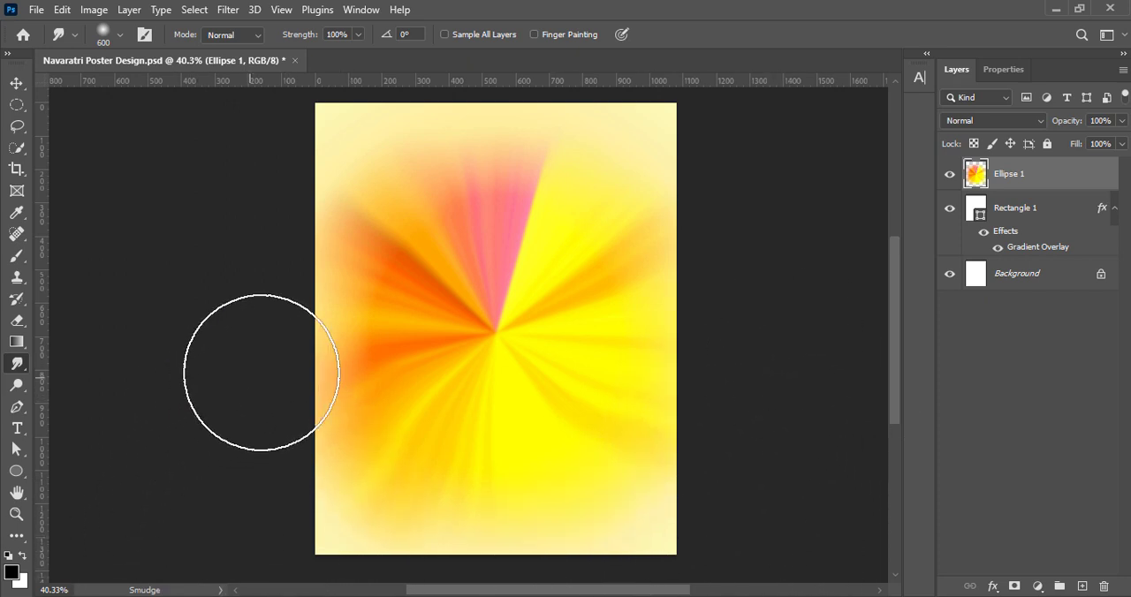
pyautogui.moveTo(332, 373); pyautogui.dragTo(190, 309)
pyautogui.moveTo(375, 180); pyautogui.dragTo(266, 64)
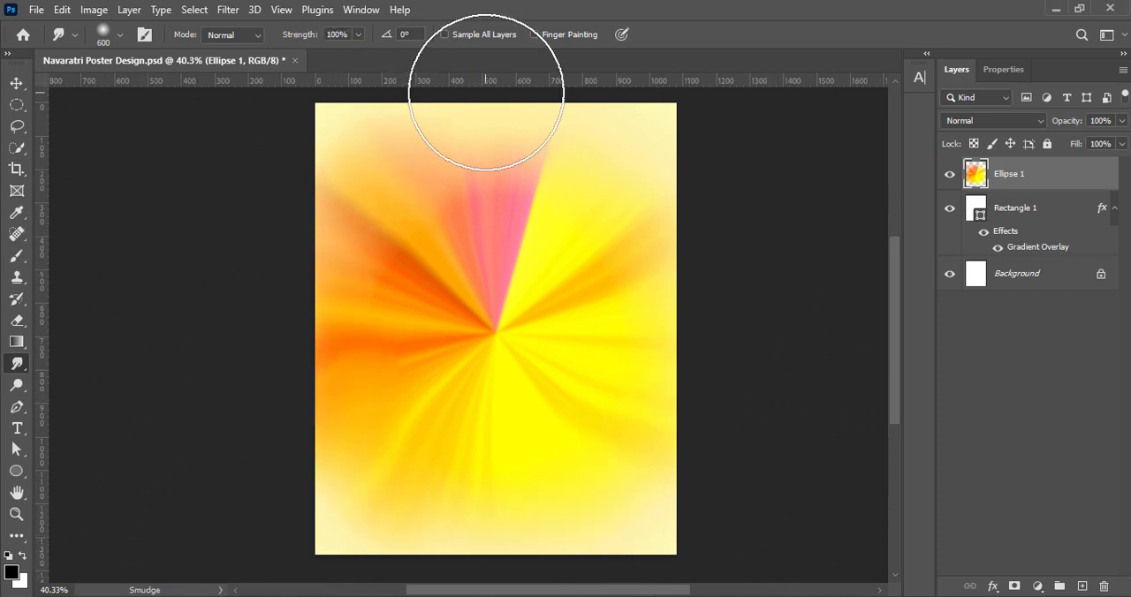
pyautogui.moveTo(519, 164); pyautogui.dragTo(609, 95)
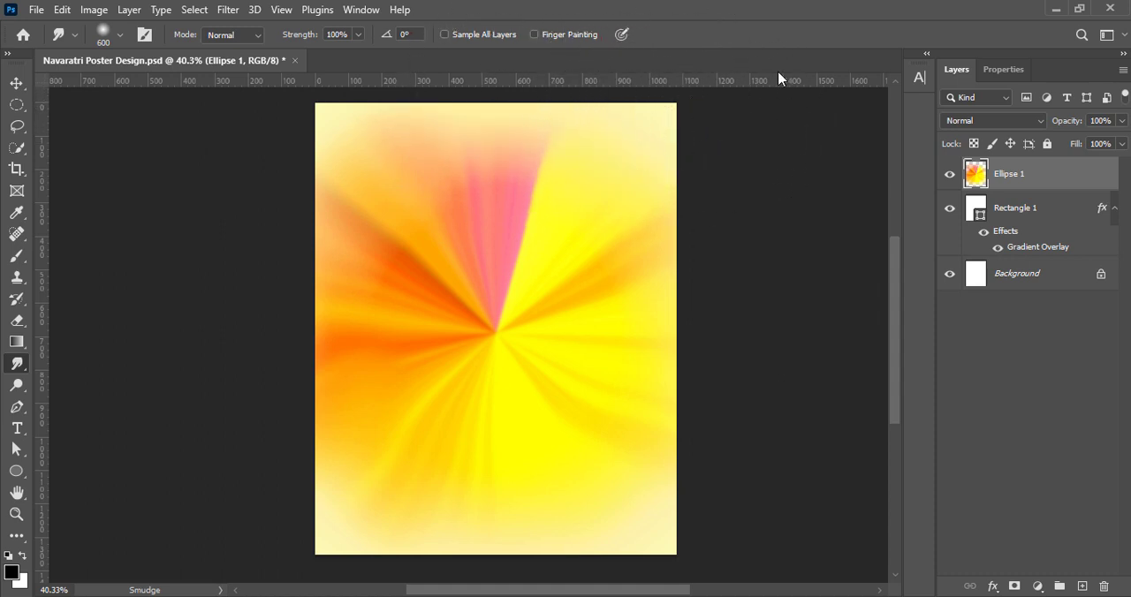
# Try other blend modes such as Color Burn on the smudged circle's layer and return it to Normal
pyautogui.click(16, 82)
pyautogui.click(993, 121)
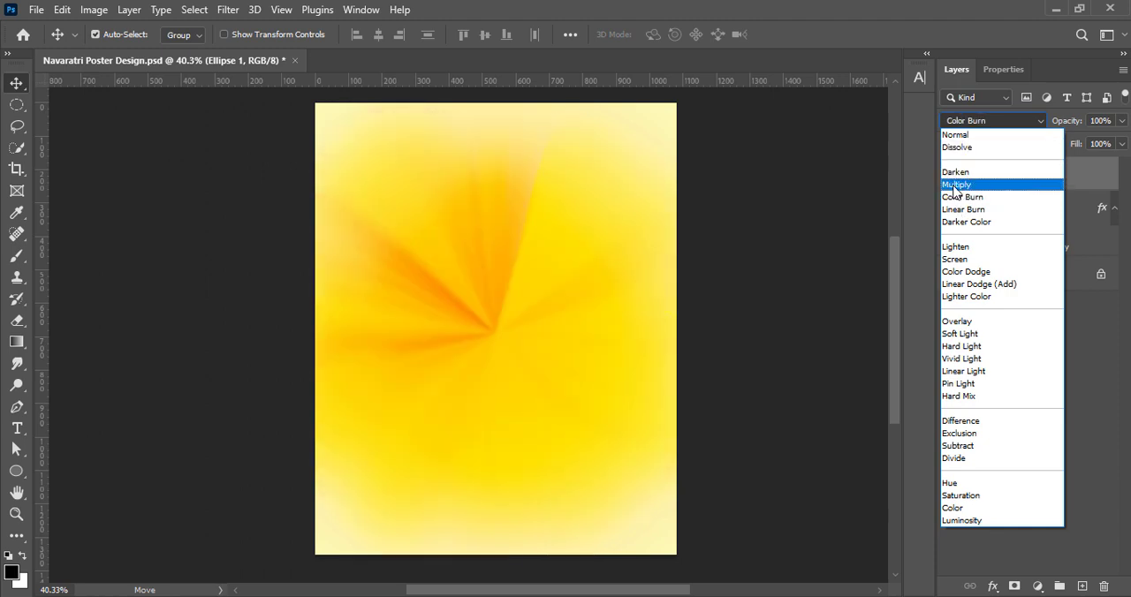
pyautogui.click(955, 134)
# Apply a Radial Blur to the smudged circle using the Spin method, an amount of 60 and Best quality
pyautogui.click(228, 9)
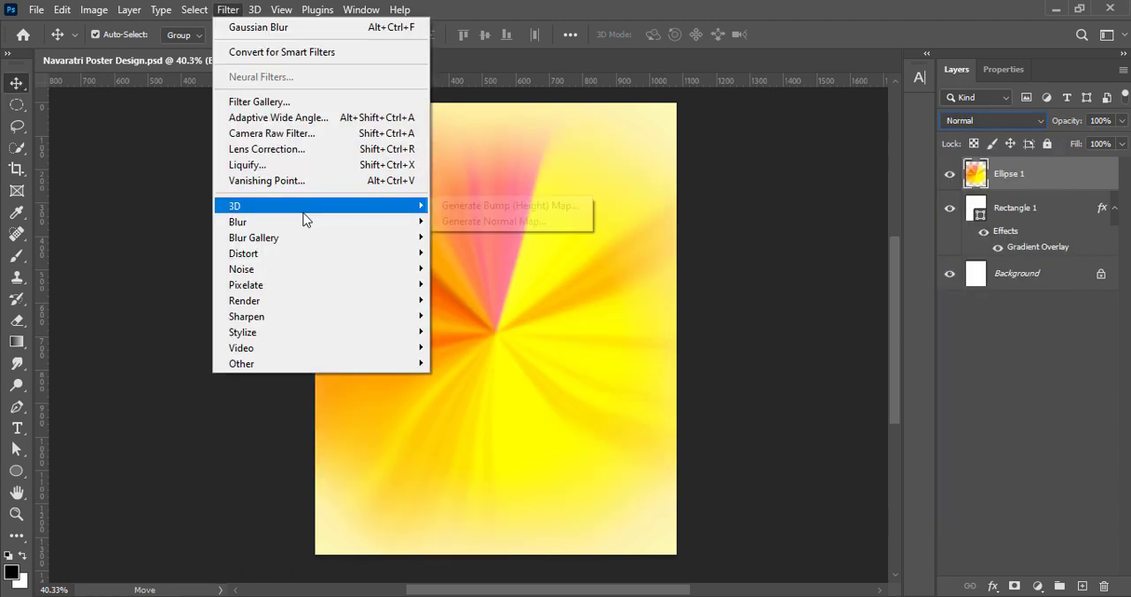
pyautogui.moveTo(368, 232)
pyautogui.click(496, 333)
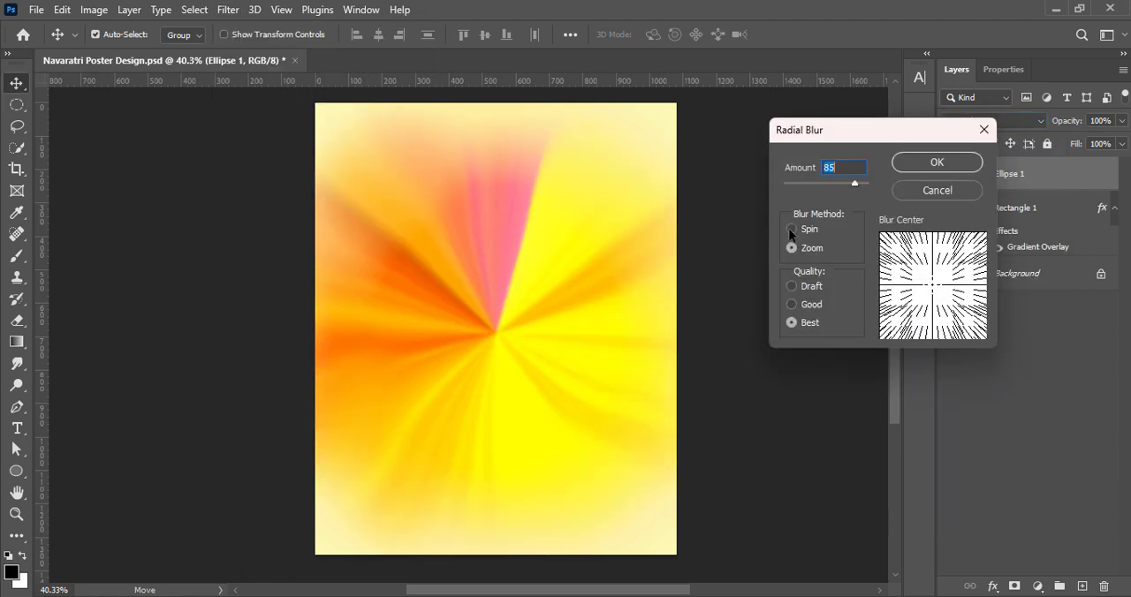
pyautogui.click(791, 231)
pyautogui.moveTo(856, 187); pyautogui.dragTo(835, 182)
pyautogui.press('Return')
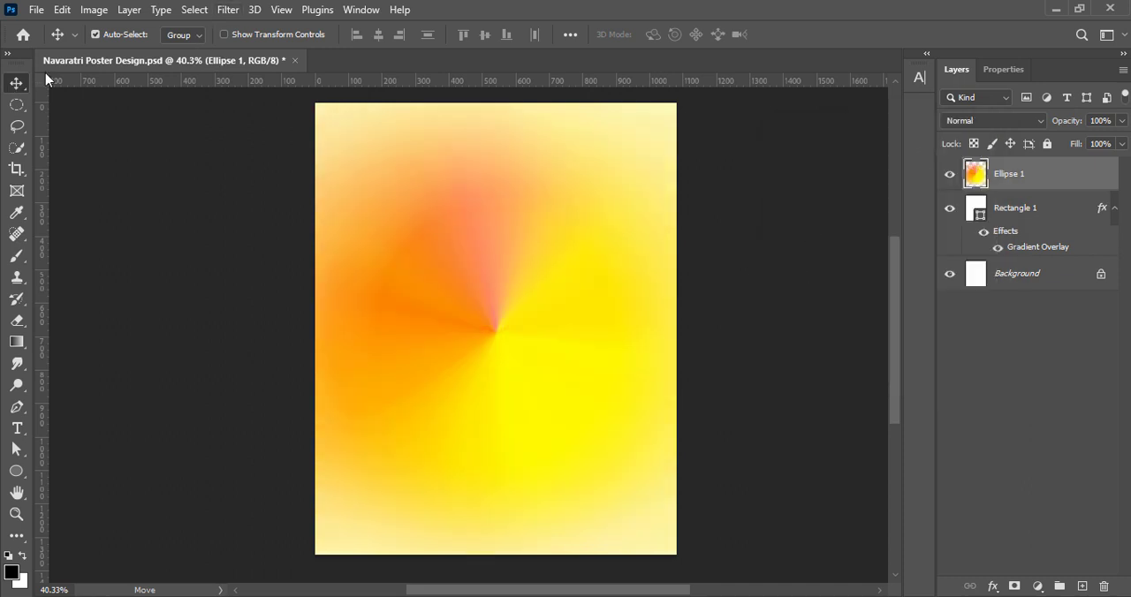
# Lower the opacity of the Ellipse 1 layer to about 68% and save the document
pyautogui.hotkey('ctrl', 's')
pyautogui.moveTo(1122, 144); pyautogui.dragTo(1100, 141)
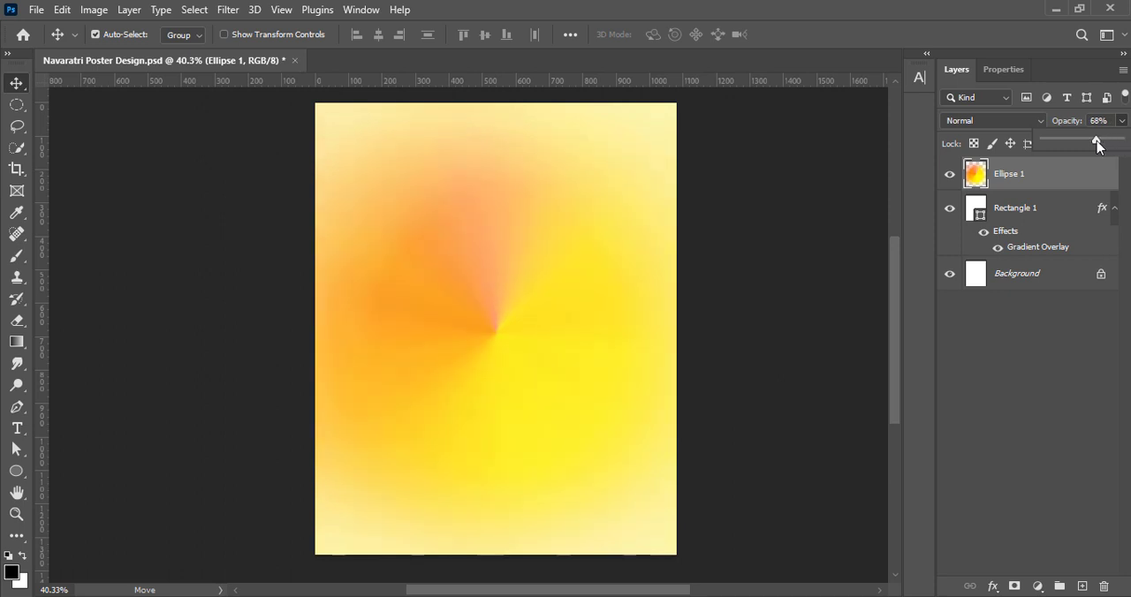
pyautogui.click(789, 298)
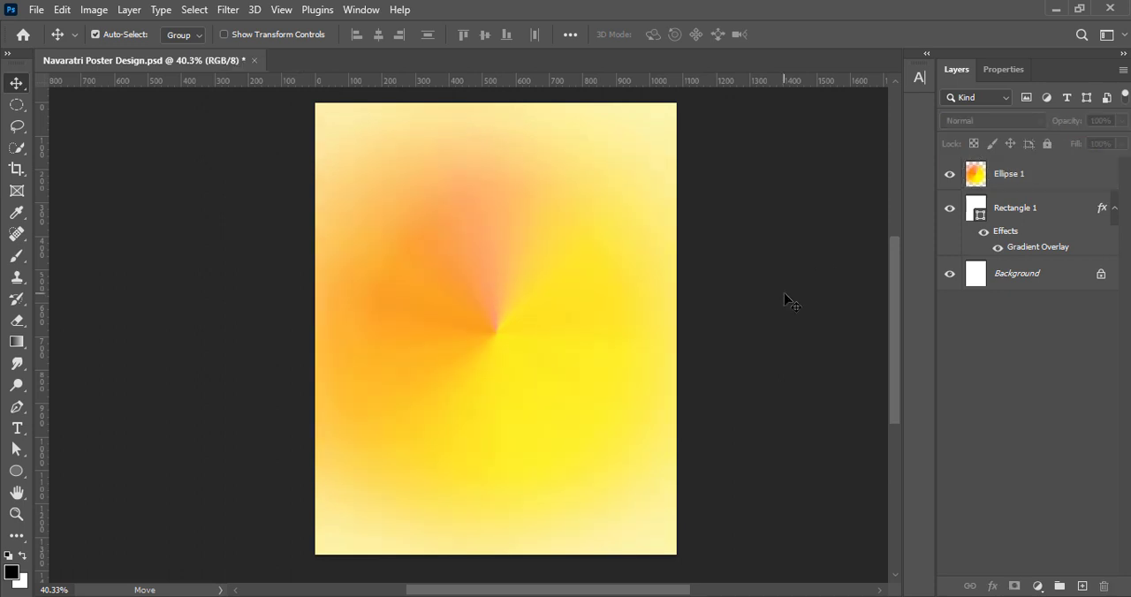
# Add a new layer and draw a smaller black circle centred on the poster
pyautogui.click(1083, 586)
pyautogui.click(18, 475)
pyautogui.moveTo(404, 260); pyautogui.dragTo(599, 454)
pyautogui.press('v')
pyautogui.moveTo(520, 388); pyautogui.dragTo(511, 354)
pyautogui.hotkey('ctrl', 't')
pyautogui.click(821, 34)
pyautogui.click(955, 70)
# Add a Gradient Overlay to the Ellipse 2 circle and set its style to Radial
pyautogui.rightClick(975, 173)
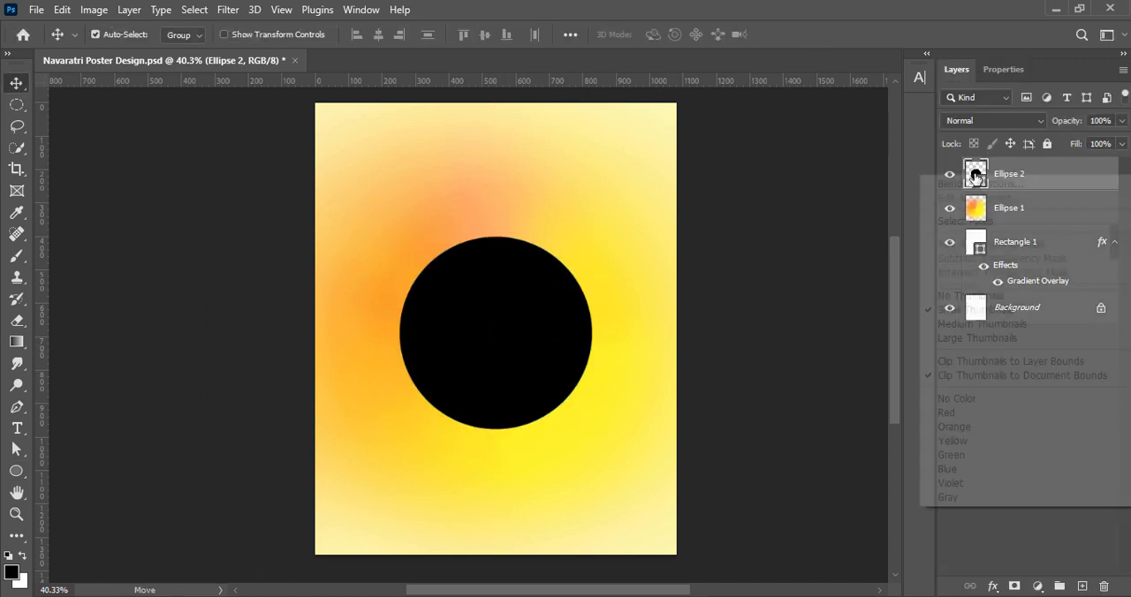
pyautogui.click(984, 182)
pyautogui.moveTo(751, 146); pyautogui.dragTo(883, 147)
pyautogui.click(634, 417)
pyautogui.click(673, 417)
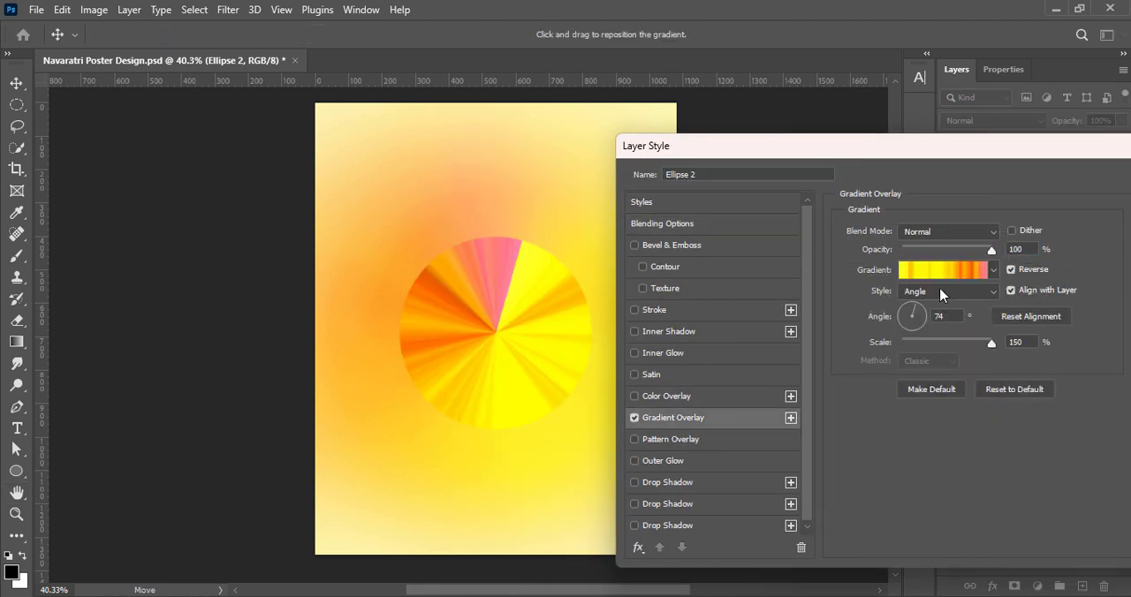
pyautogui.click(947, 290)
pyautogui.click(927, 318)
# Randomize the overlay's noise gradient until it gives orange, yellow and red rings, and apply the layer style
pyautogui.click(933, 269)
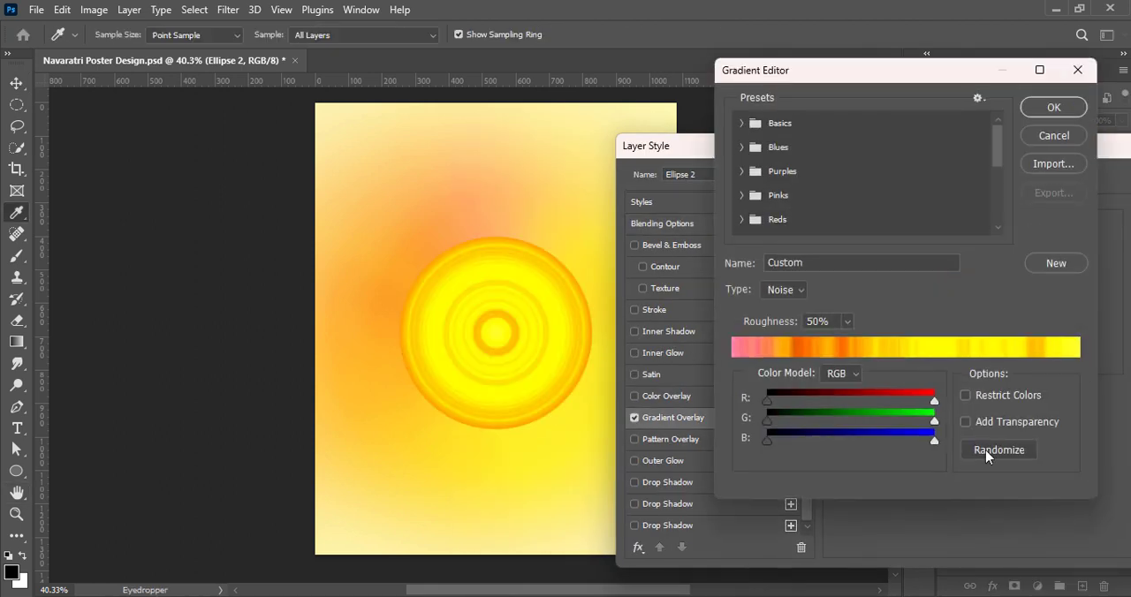
pyautogui.click(987, 449)
pyautogui.click(986, 450)
pyautogui.click(986, 450)
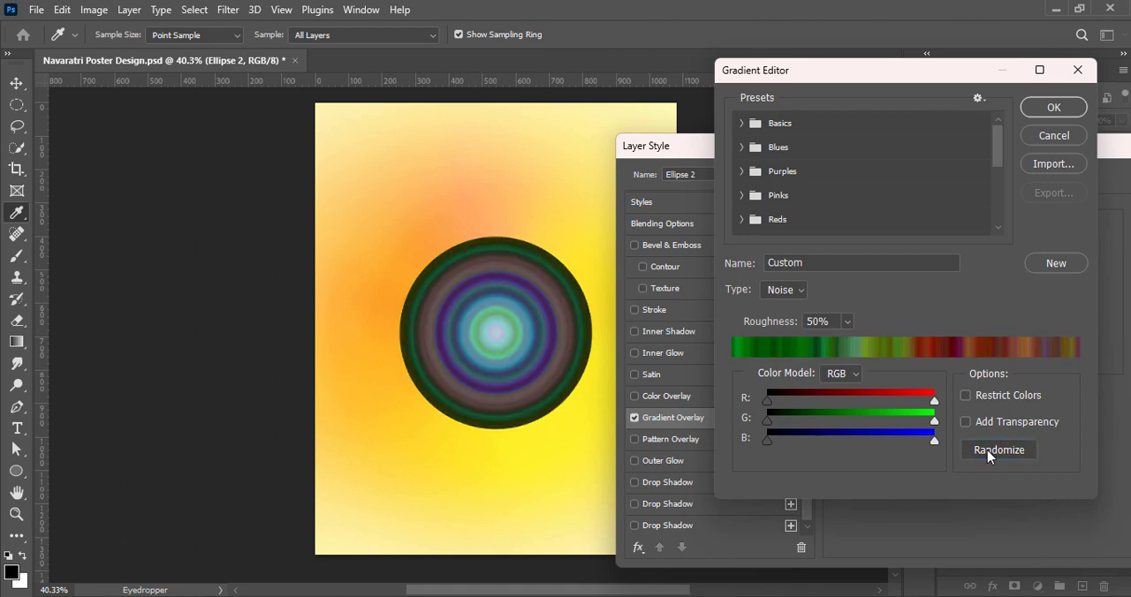
pyautogui.click(986, 449)
pyautogui.click(987, 449)
pyautogui.click(986, 449)
pyautogui.click(987, 449)
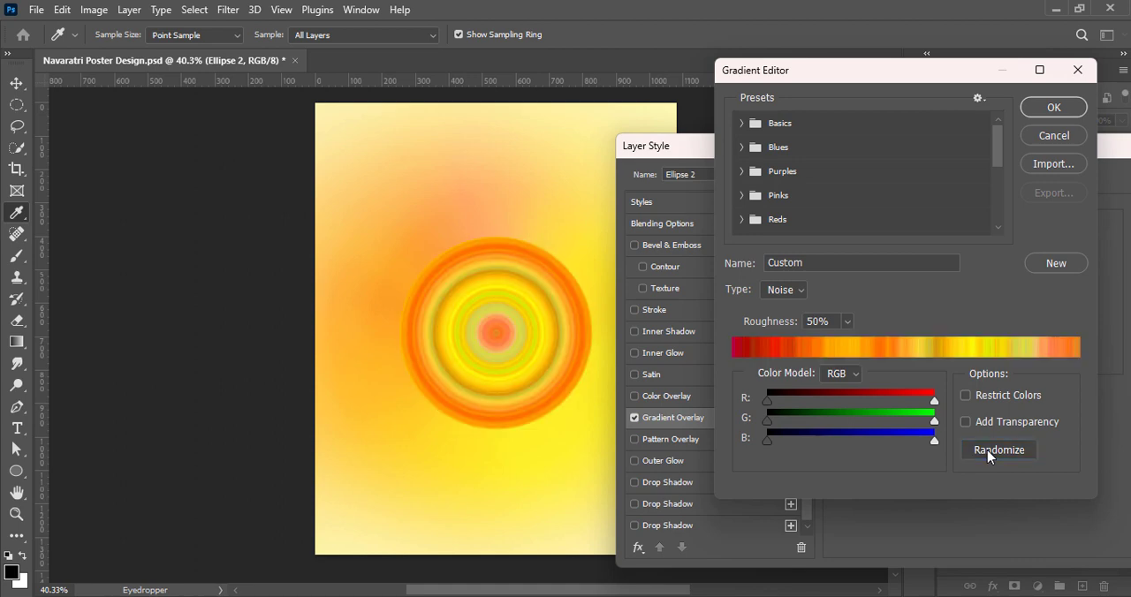
pyautogui.click(1051, 113)
pyautogui.moveTo(1036, 144); pyautogui.dragTo(829, 144)
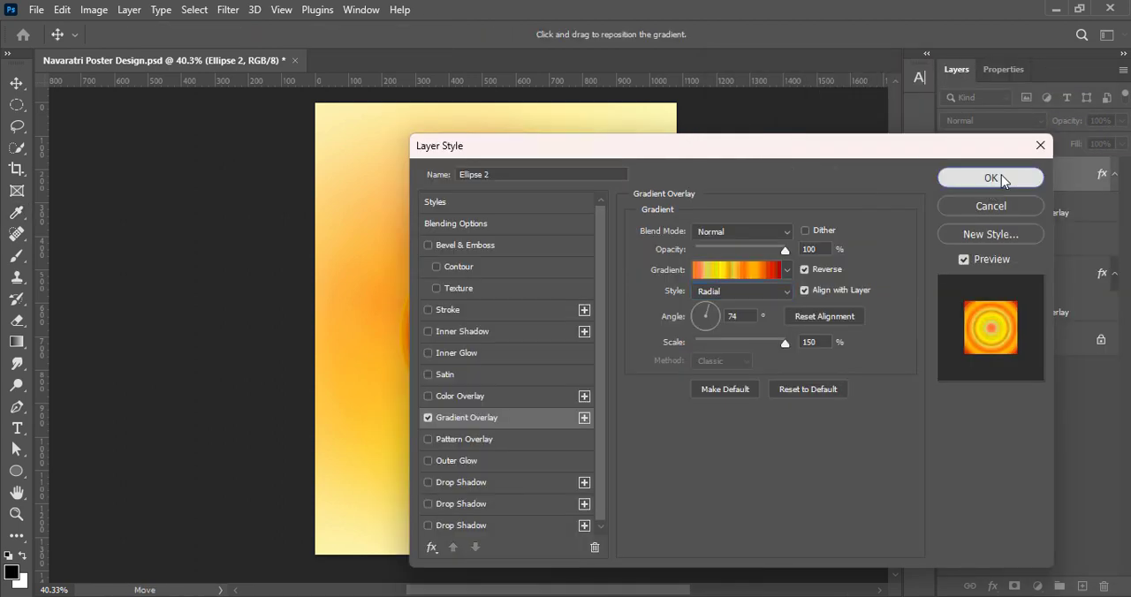
pyautogui.click(1001, 177)
# Convert the ringed circle to a smart object and apply a Radial Blur with amount 60, Spin method and Best quality
pyautogui.click(250, 10)
pyautogui.rightClick(1011, 182)
pyautogui.click(870, 252)
pyautogui.click(228, 11)
pyautogui.moveTo(253, 227)
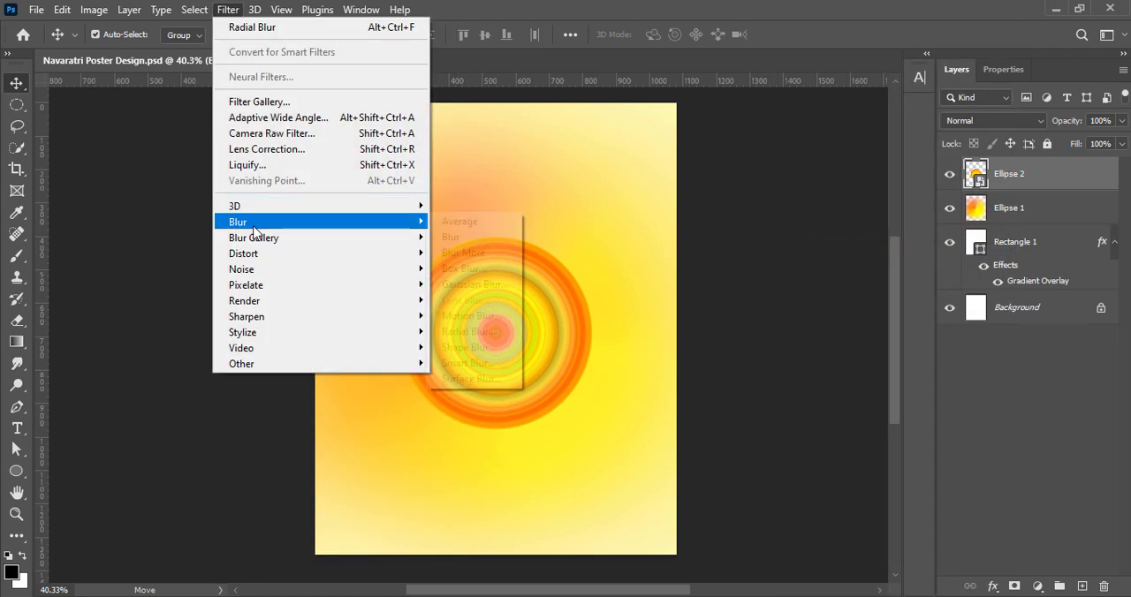
pyautogui.click(474, 332)
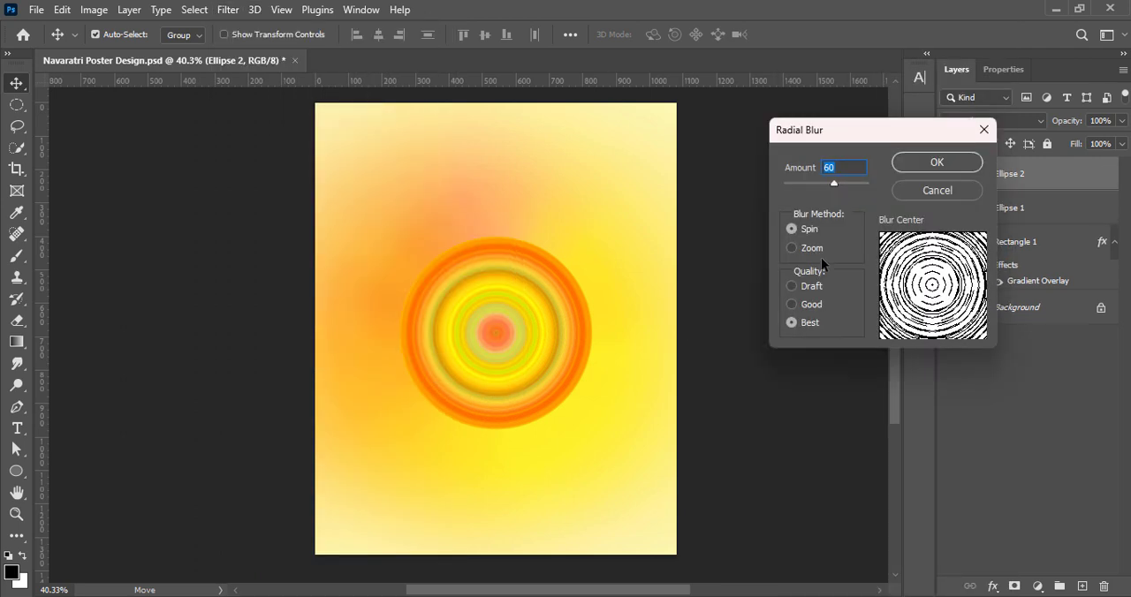
pyautogui.click(918, 166)
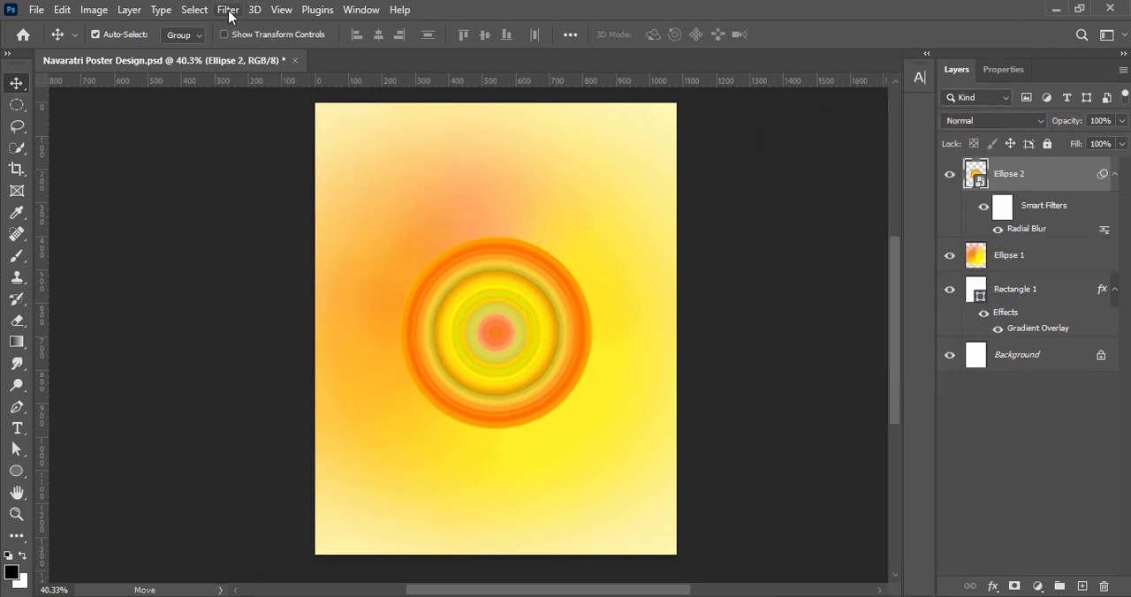
# Apply a Gaussian Blur with a 4.0-pixel radius to the ringed circle
pyautogui.click(229, 14)
pyautogui.moveTo(273, 223)
pyautogui.click(474, 285)
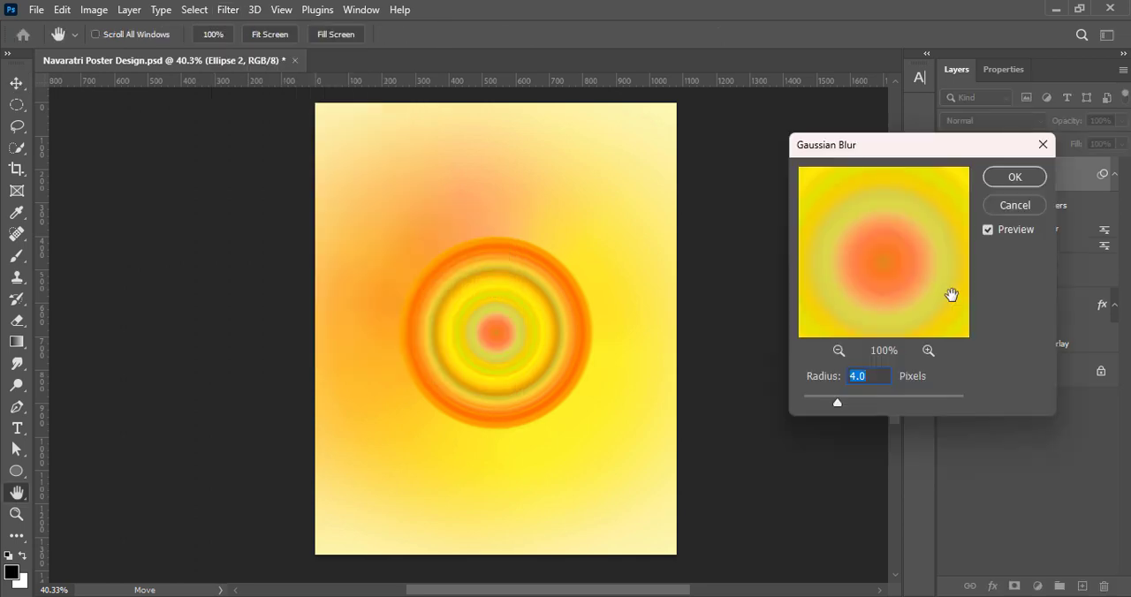
pyautogui.click(1014, 177)
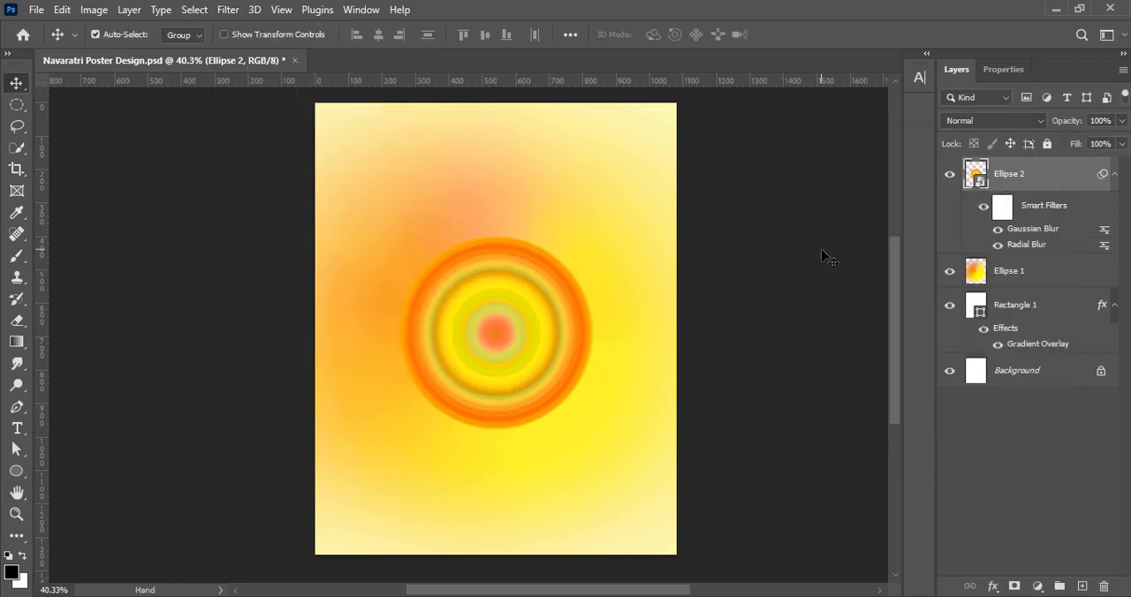
# Add an Outer Glow to the ringed circle with a repeating-peak contour, a size of 131 px and a range of 38%
pyautogui.click(957, 178)
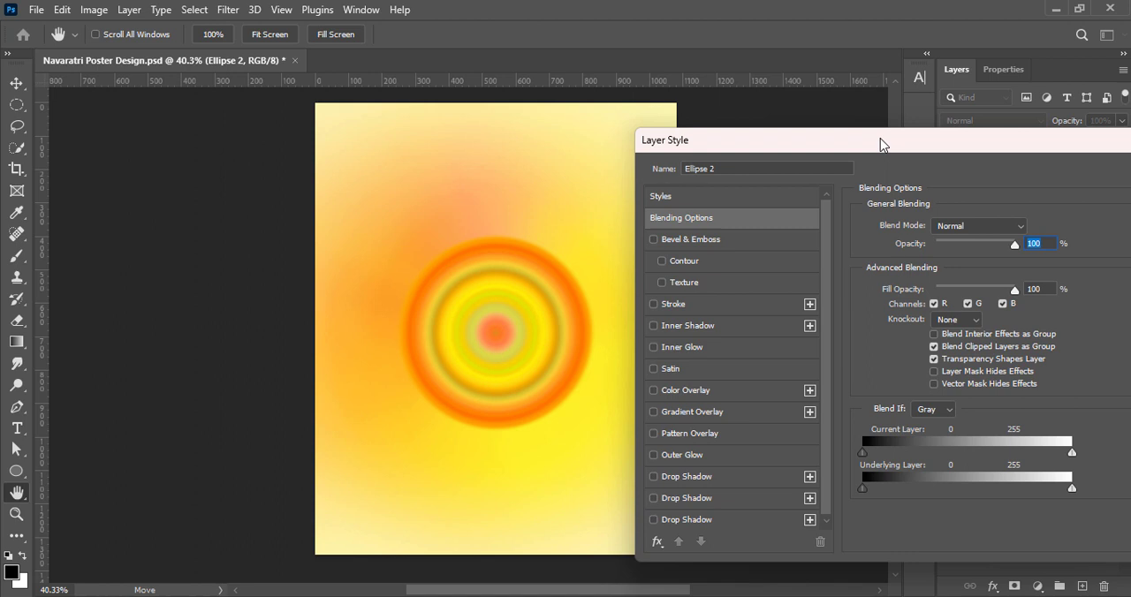
pyautogui.click(653, 456)
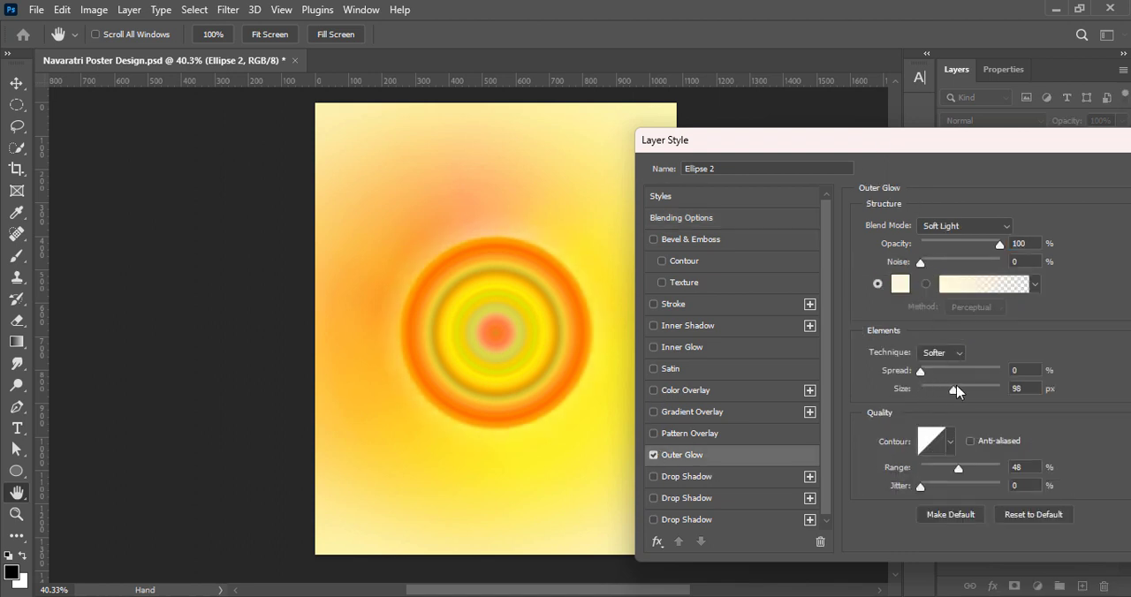
pyautogui.click(949, 441)
pyautogui.click(901, 479)
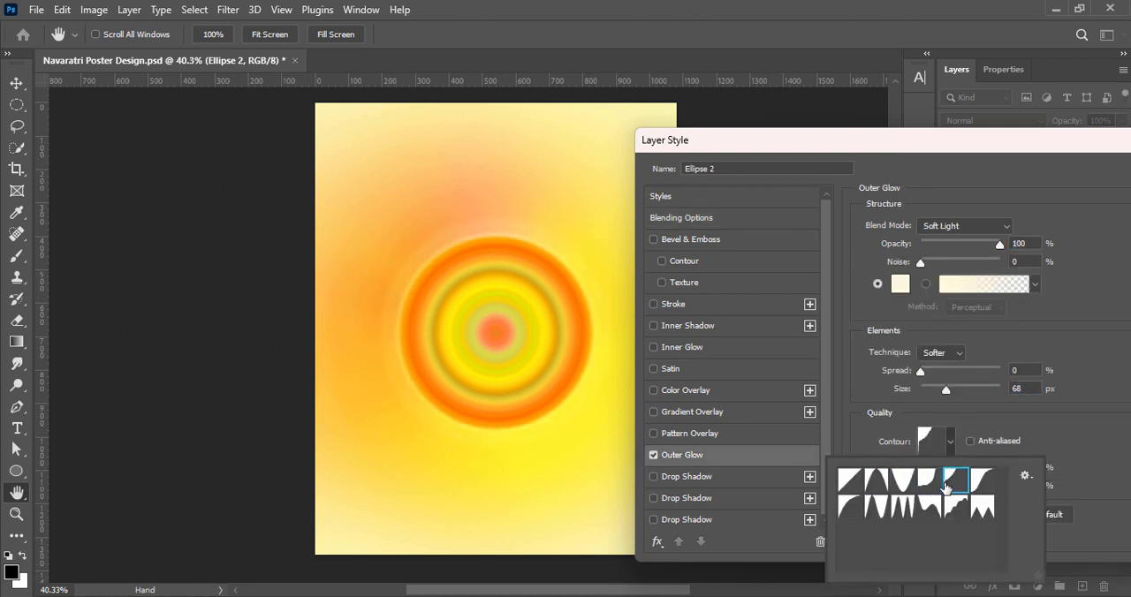
pyautogui.click(981, 479)
pyautogui.click(879, 507)
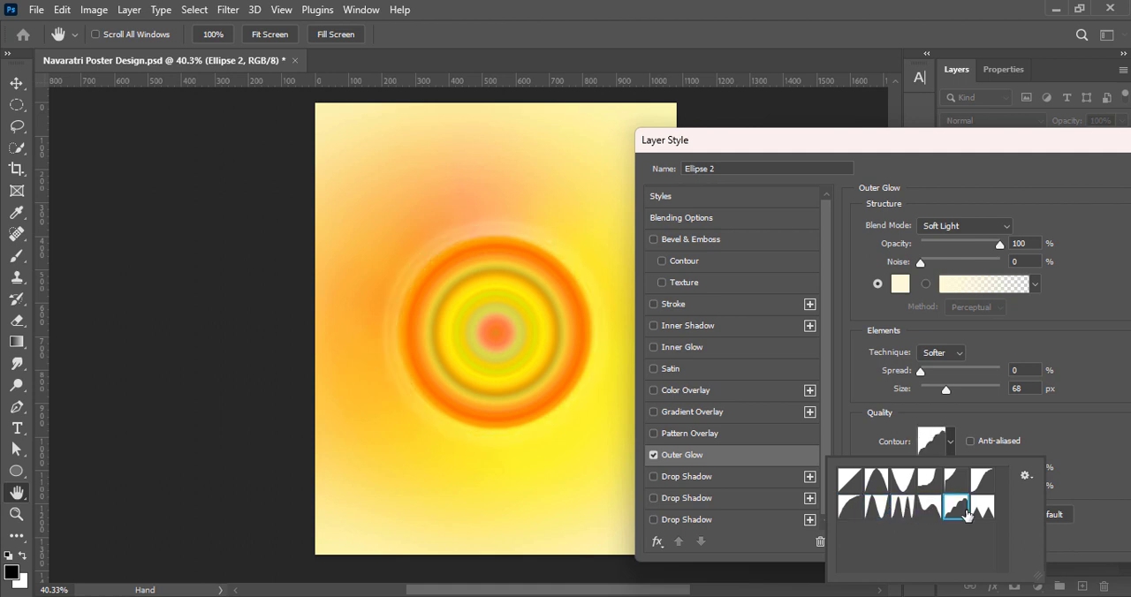
pyautogui.moveTo(941, 393); pyautogui.dragTo(919, 371)
pyautogui.moveTo(958, 467)
pyautogui.mouseDown()
pyautogui.moveTo(973, 467)
pyautogui.moveTo(925, 468)
pyautogui.moveTo(952, 467)
pyautogui.mouseUp()
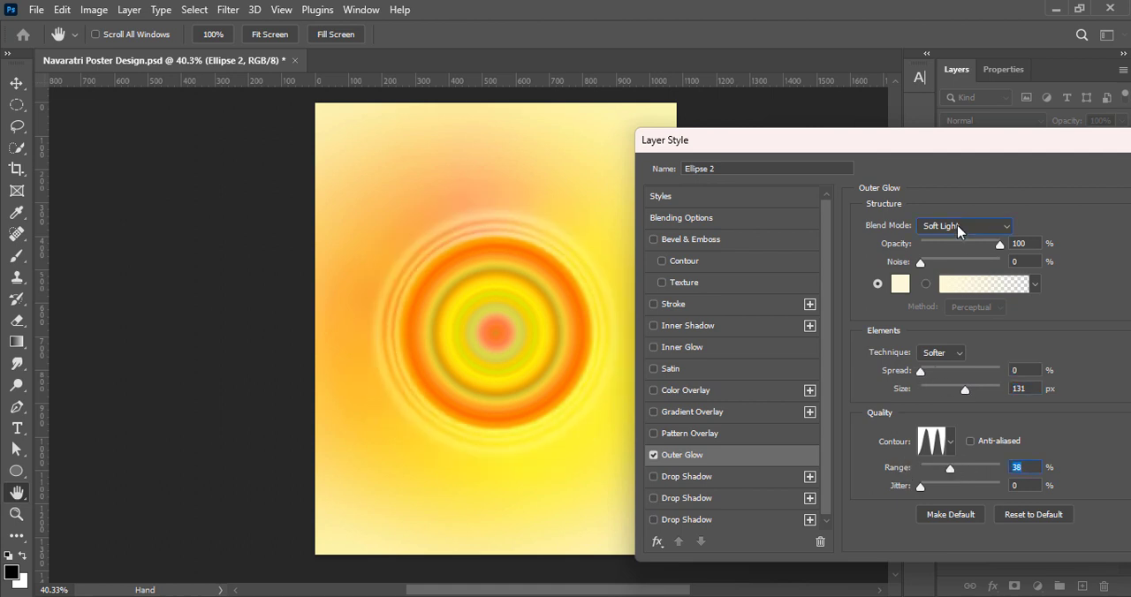
# Compare blend modes for the outer glow, including Linear Light, Pin Light, Hard Mix, Lighter Color, Screen and Darker Color
pyautogui.click(960, 228)
pyautogui.click(947, 412)
pyautogui.click(979, 228)
pyautogui.click(968, 424)
pyautogui.click(955, 227)
pyautogui.click(965, 439)
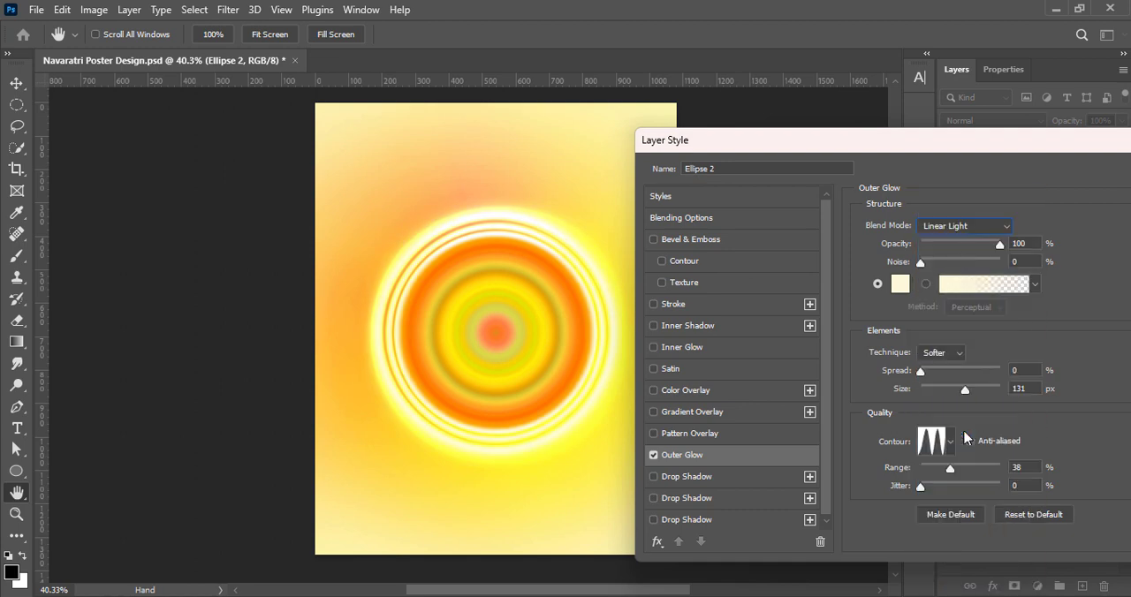
pyautogui.click(961, 230)
pyautogui.click(961, 445)
pyautogui.click(961, 229)
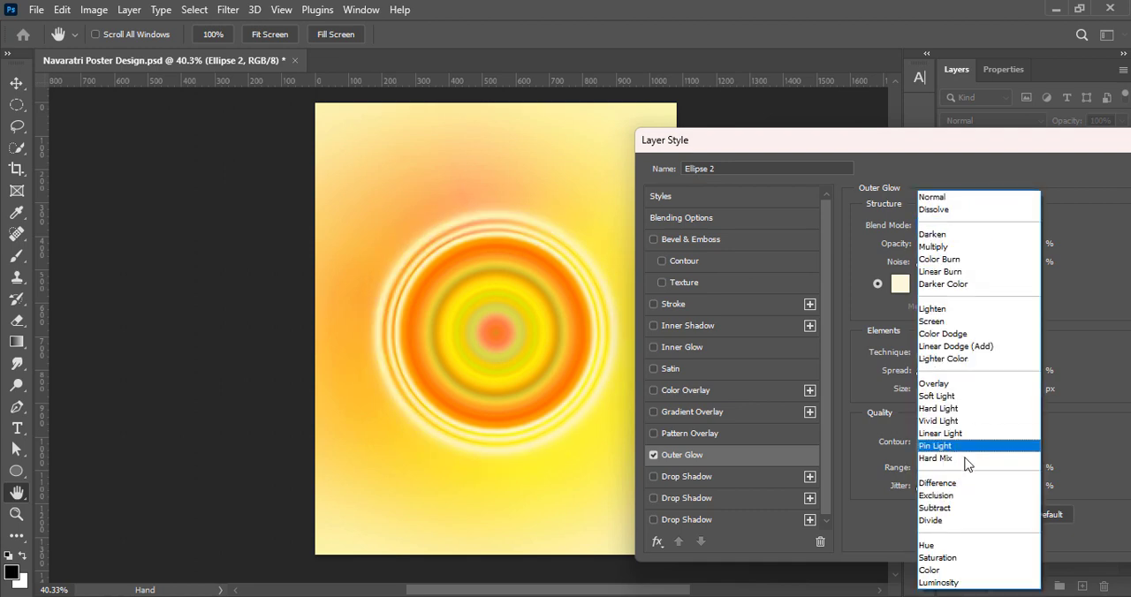
pyautogui.click(965, 460)
pyautogui.click(952, 229)
pyautogui.click(948, 385)
pyautogui.click(943, 228)
pyautogui.click(947, 226)
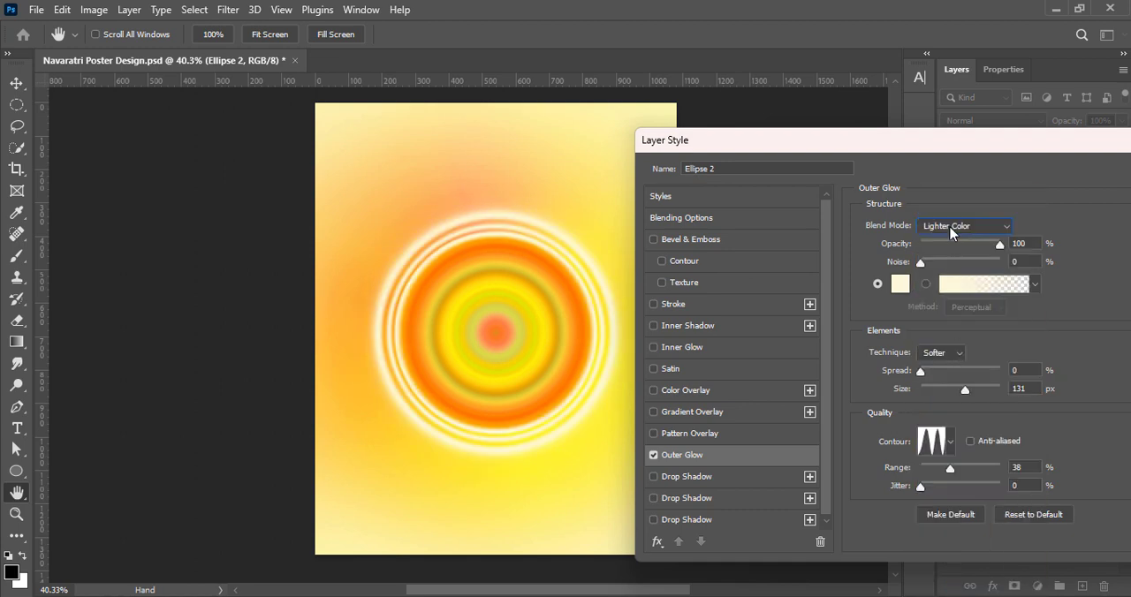
pyautogui.click(951, 228)
pyautogui.click(956, 335)
pyautogui.click(957, 227)
pyautogui.click(956, 346)
pyautogui.click(965, 227)
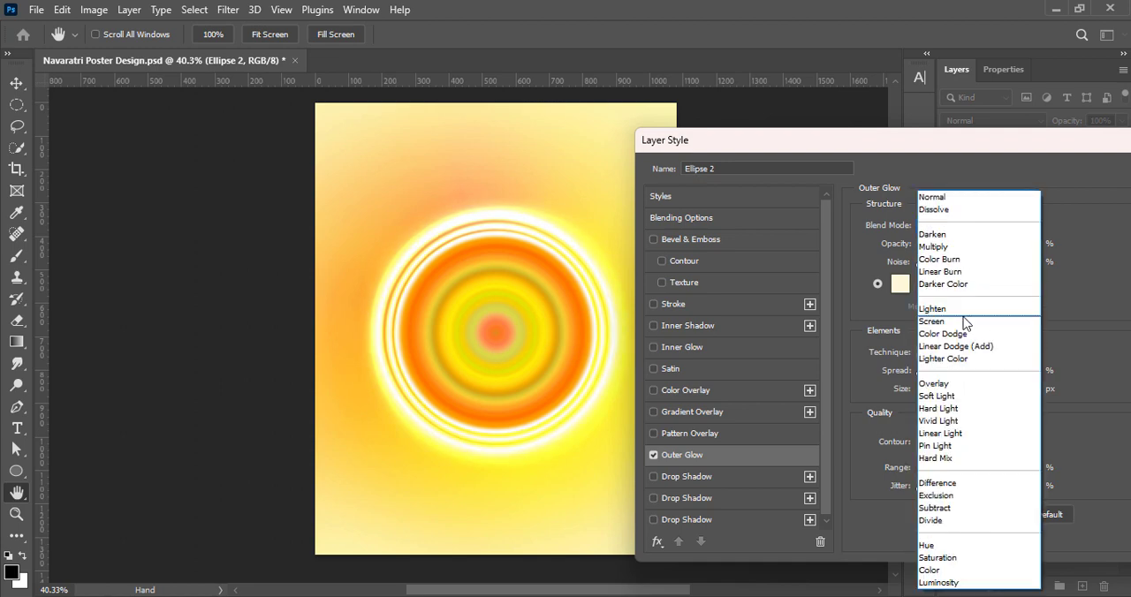
pyautogui.click(965, 322)
pyautogui.click(967, 228)
pyautogui.click(962, 309)
pyautogui.click(963, 228)
pyautogui.click(958, 283)
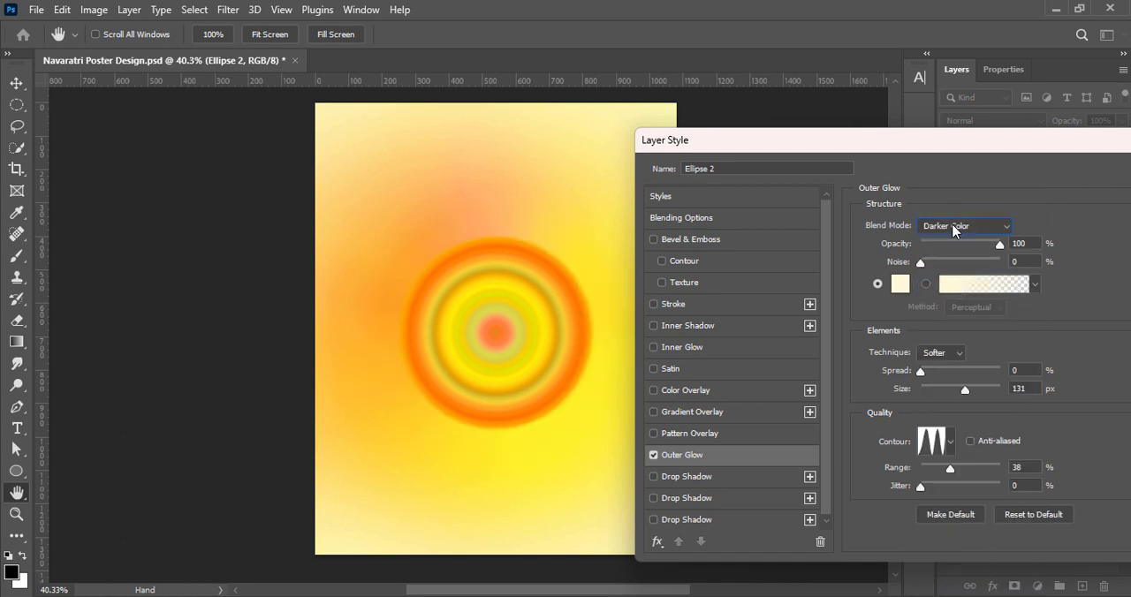
# Set the outer glow's blend mode to Color Dodge and its opacity to 63%
pyautogui.click(952, 229)
pyautogui.click(952, 229)
pyautogui.click(953, 229)
pyautogui.click(959, 332)
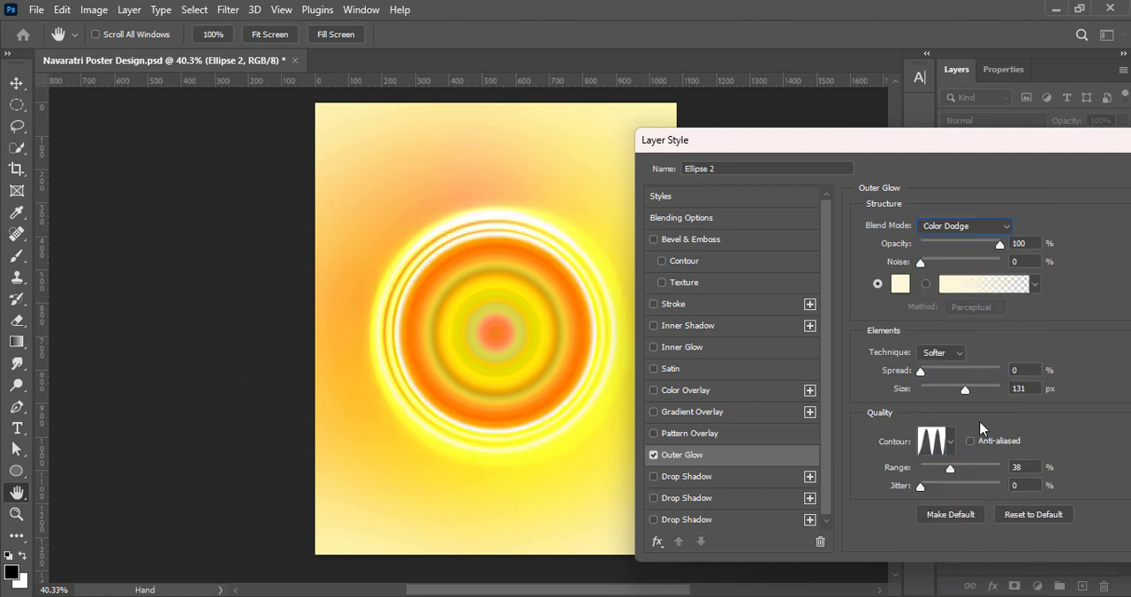
pyautogui.moveTo(999, 244); pyautogui.dragTo(980, 245)
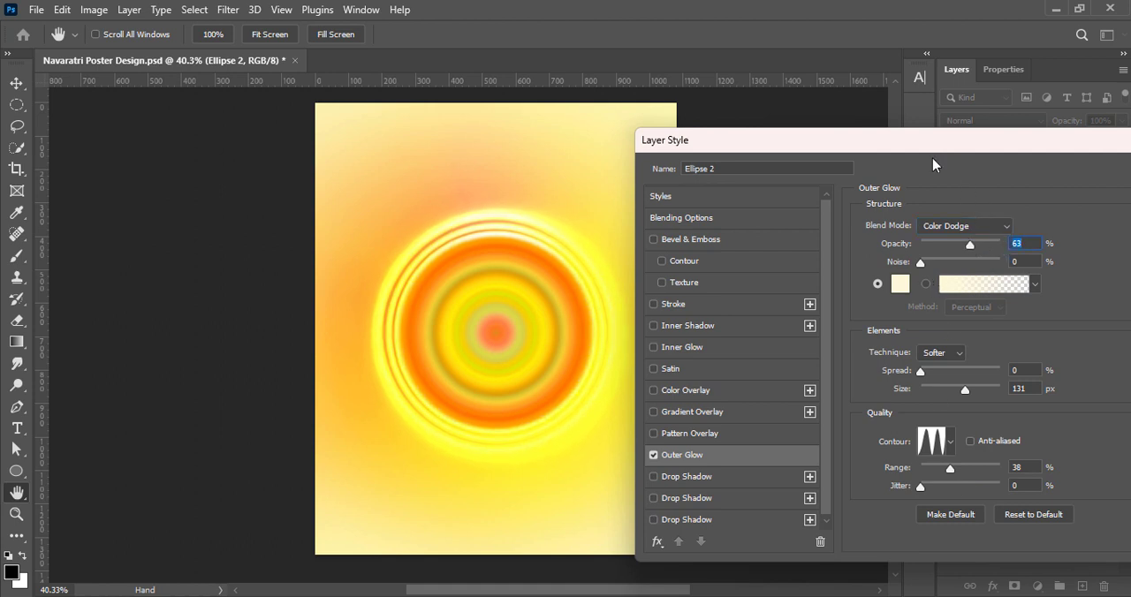
# Compare the Precise and Softer techniques for the outer glow
pyautogui.click(930, 356)
pyautogui.click(935, 380)
pyautogui.click(939, 352)
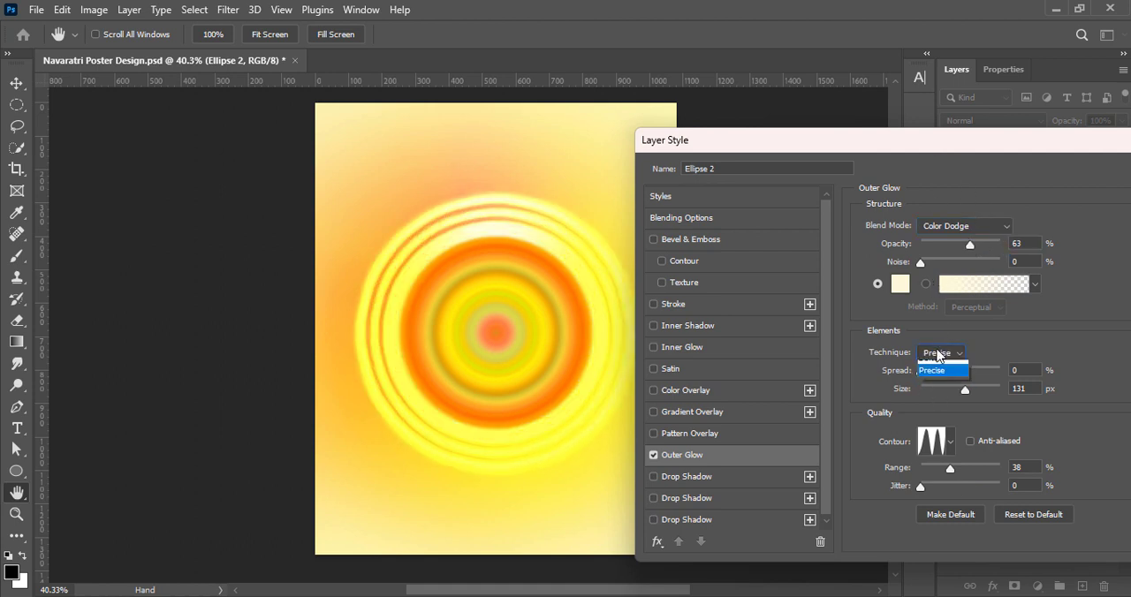
pyautogui.click(936, 368)
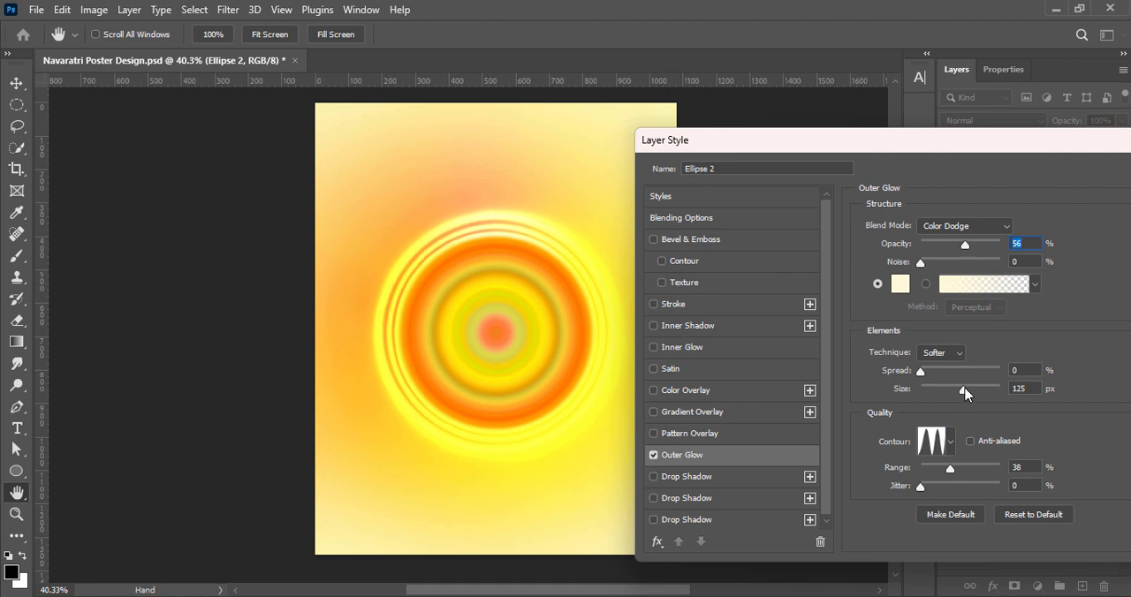
# Refine the outer glow with 56% opacity, 34% noise, a 111 px size and a 44% range, and apply it
pyautogui.moveTo(966, 394); pyautogui.dragTo(959, 389)
pyautogui.moveTo(950, 468); pyautogui.dragTo(954, 468)
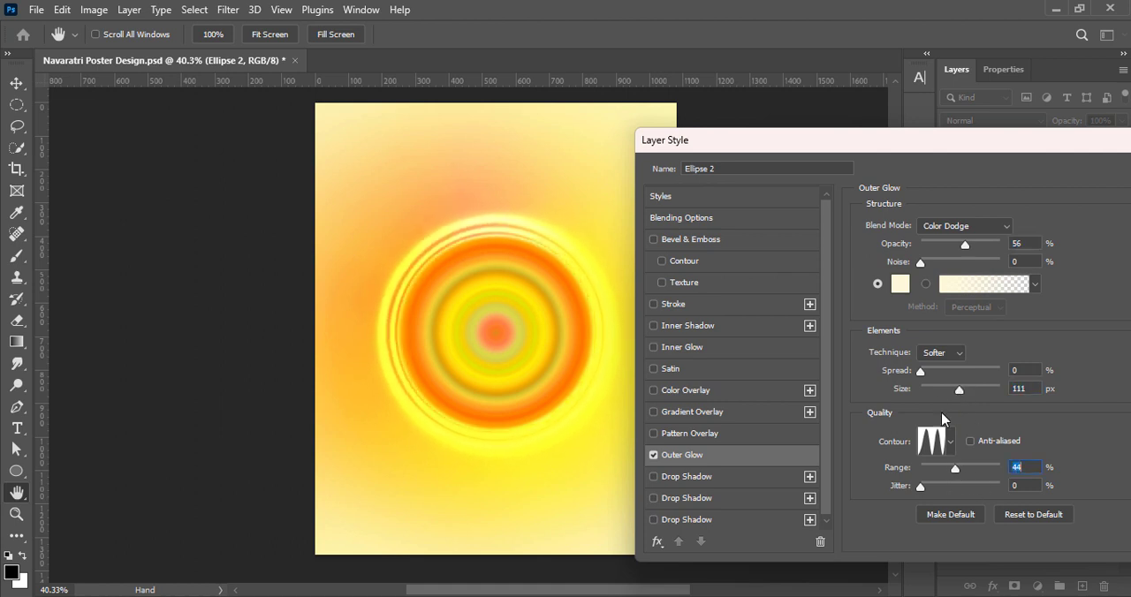
pyautogui.moveTo(921, 372); pyautogui.dragTo(917, 372)
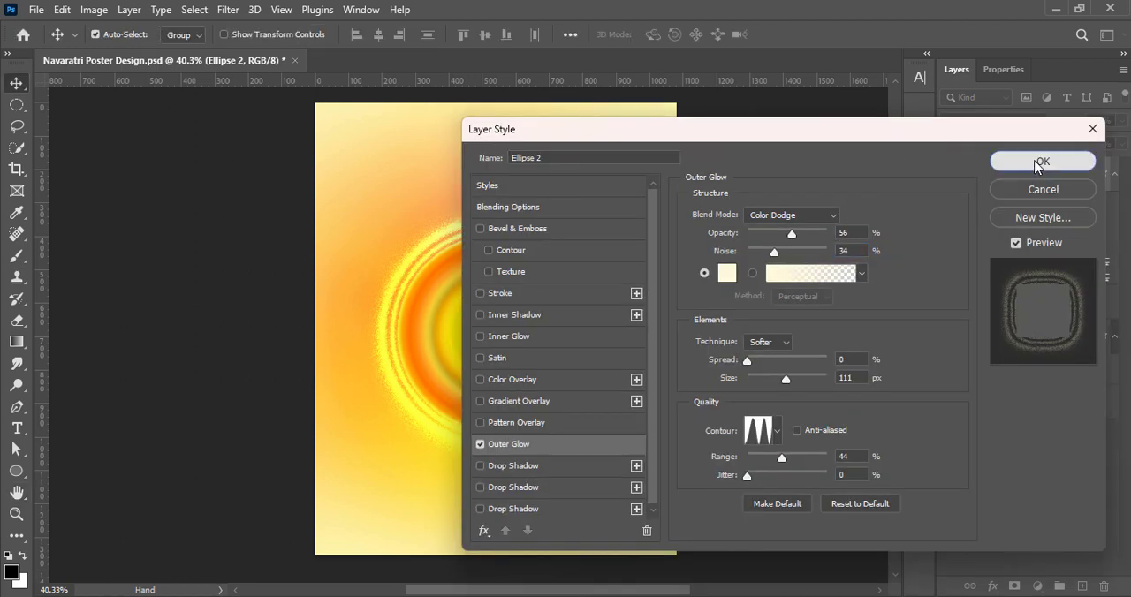
pyautogui.click(1034, 159)
# Lower the ringed circle layer's opacity to 70% and save the document
pyautogui.click(1121, 120)
pyautogui.moveTo(1122, 140); pyautogui.dragTo(1103, 141)
pyautogui.click(781, 271)
pyautogui.click(777, 272)
pyautogui.hotkey('ctrl', 's')
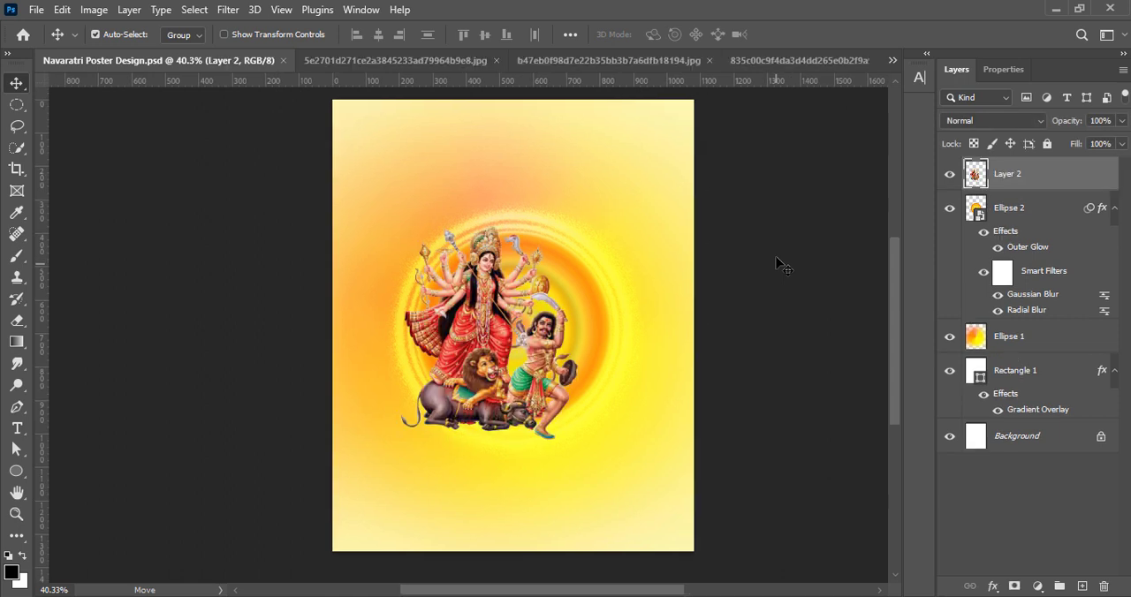
# Scale the Durga cutout to about 108.49%, centre it horizontally over the ringed circle and save the document
pyautogui.moveTo(456, 350); pyautogui.dragTo(482, 364)
pyautogui.hotkey('ctrl', 't')
pyautogui.moveTo(513, 239); pyautogui.dragTo(513, 221)
pyautogui.moveTo(507, 329); pyautogui.dragTo(505, 337)
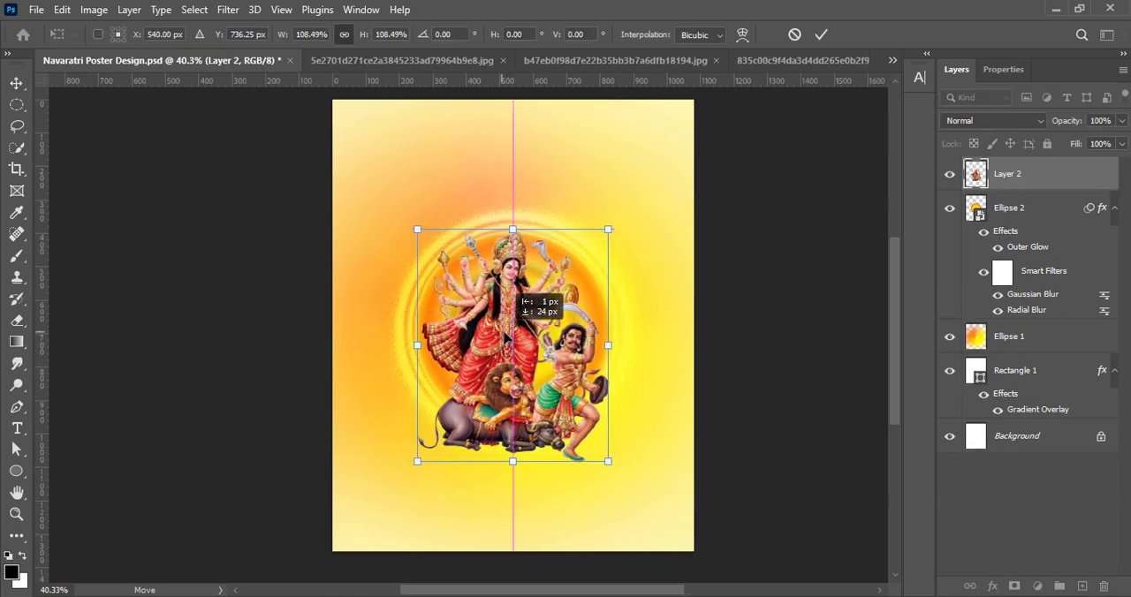
pyautogui.press('Return')
pyautogui.hscroll(3, 681, 368)
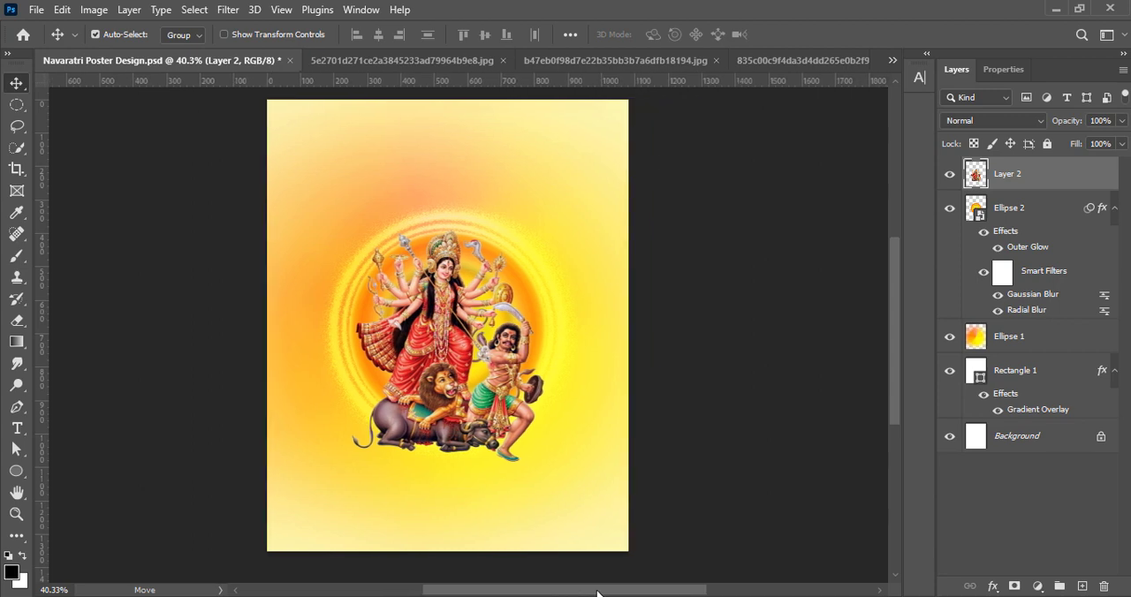
pyautogui.hotkey('ctrl', 's')
# Enlarge the Durga cutout to about 105.7% and move it up so it sits centred over the ringed circle
pyautogui.click(1033, 206)
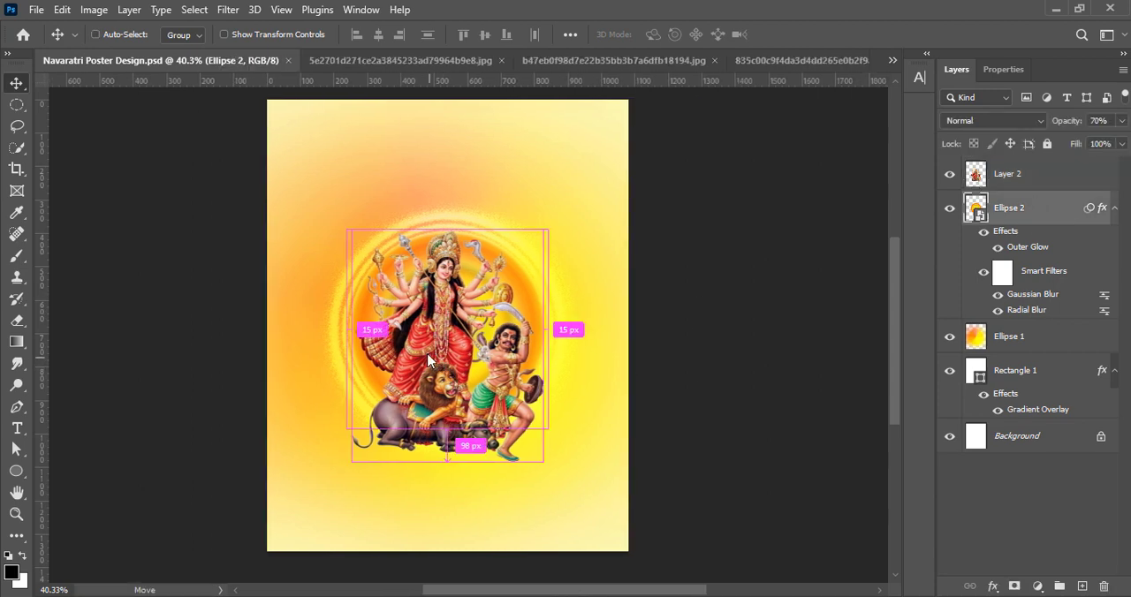
pyautogui.hotkey('ctrl', 't')
pyautogui.click(574, 254)
pyautogui.click(1007, 174)
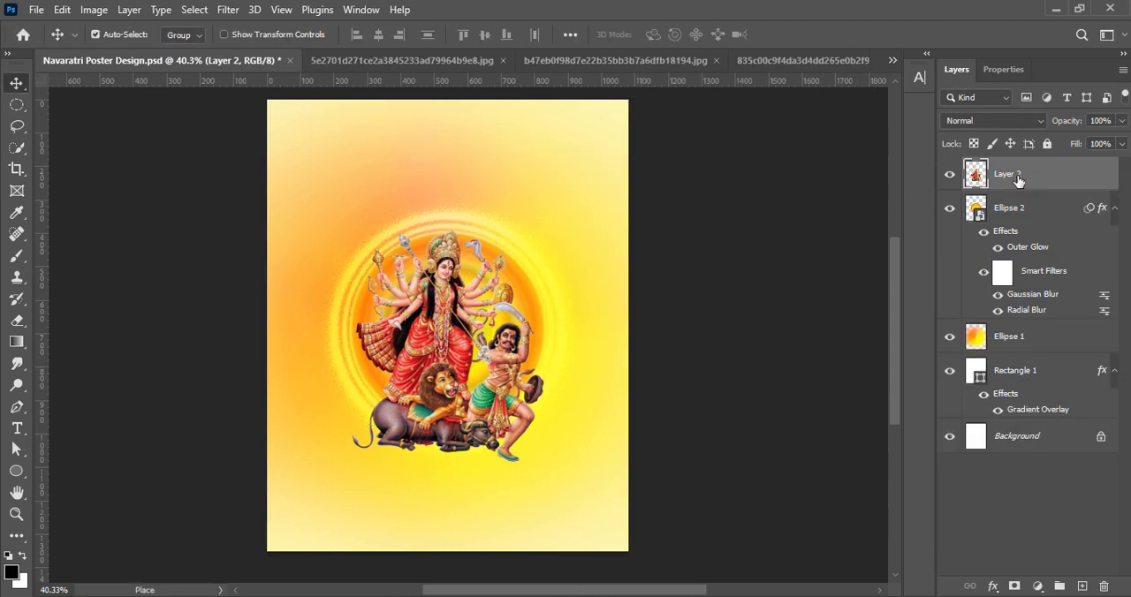
pyautogui.hotkey('ctrl', 't')
pyautogui.moveTo(433, 340); pyautogui.dragTo(431, 347)
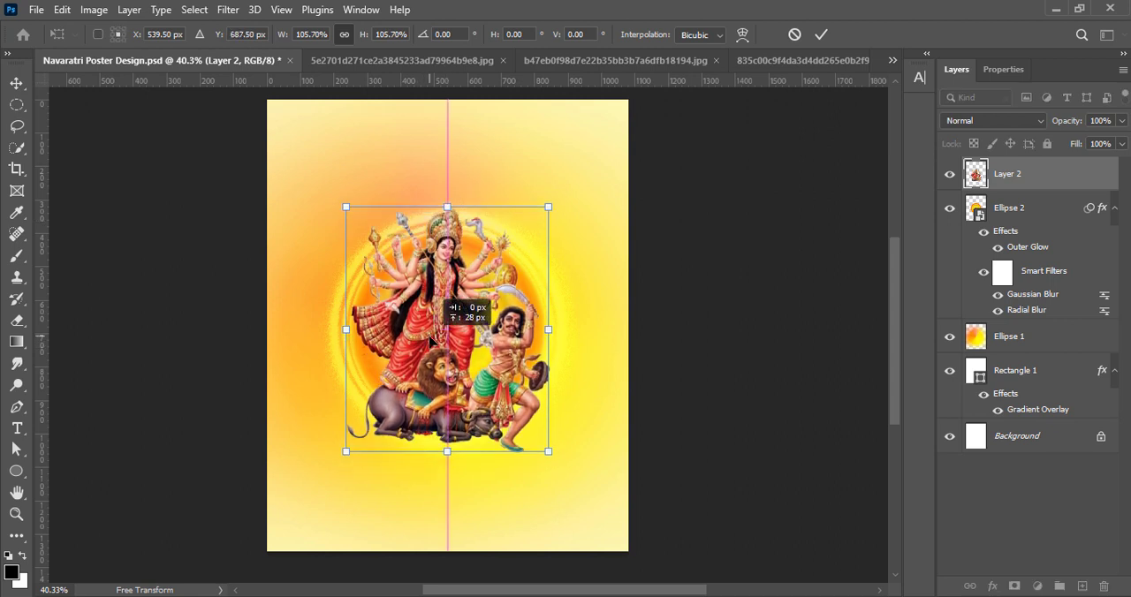
pyautogui.click(825, 35)
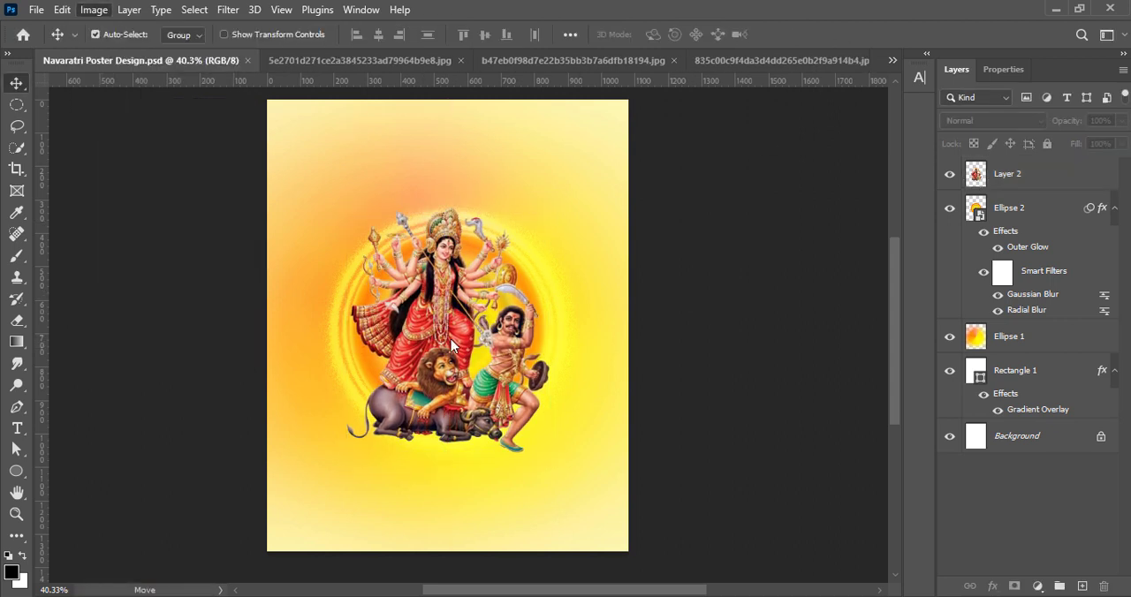
# Apply a Vibrance adjustment of +100 to the Durga cutout layer
pyautogui.click(1016, 174)
pyautogui.click(93, 9)
pyautogui.moveTo(120, 53)
pyautogui.click(285, 123)
pyautogui.moveTo(778, 137); pyautogui.dragTo(860, 138)
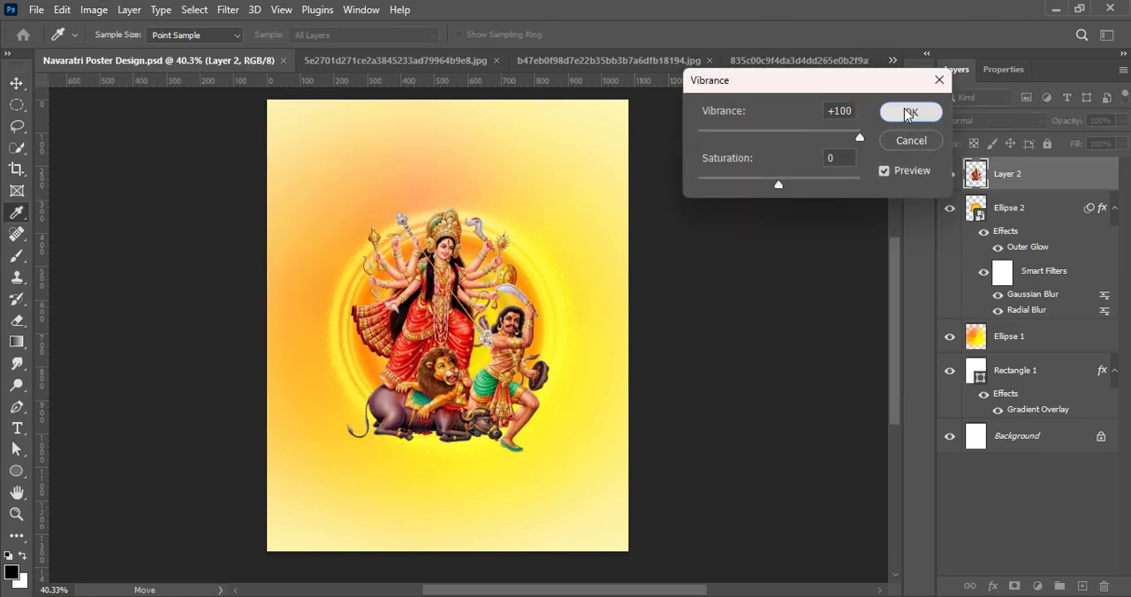
pyautogui.click(910, 112)
# Apply a Brightness/Contrast adjustment with a contrast of 24 to the Durga cutout
pyautogui.click(89, 12)
pyautogui.click(292, 54)
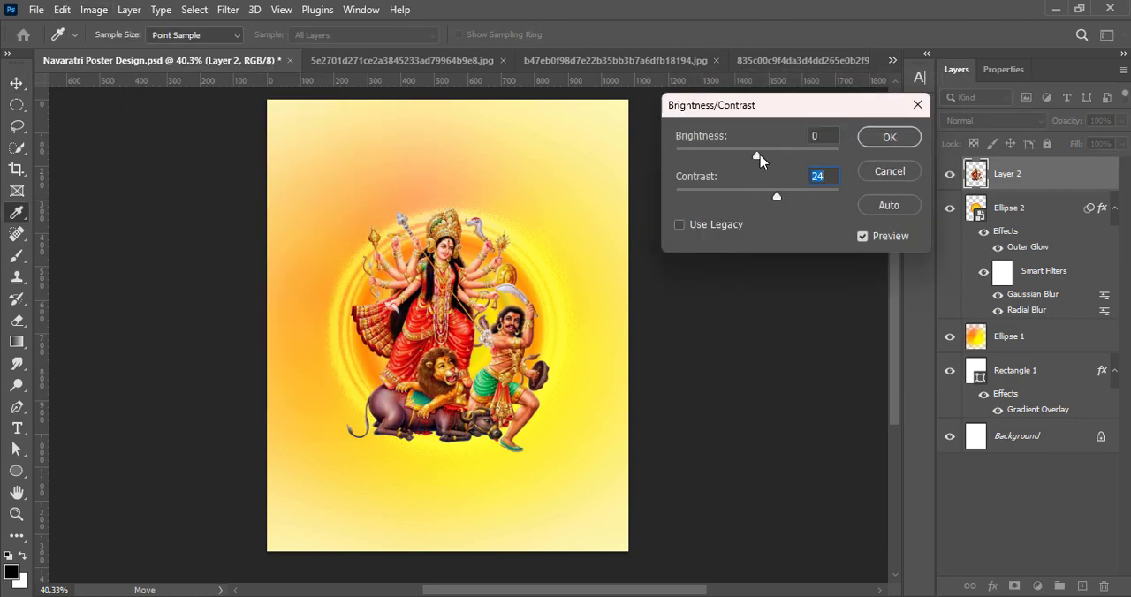
pyautogui.click(889, 137)
# Raise the Durga cutout's midtones slightly with a Curves adjustment and save the document
pyautogui.click(94, 9)
pyautogui.click(320, 85)
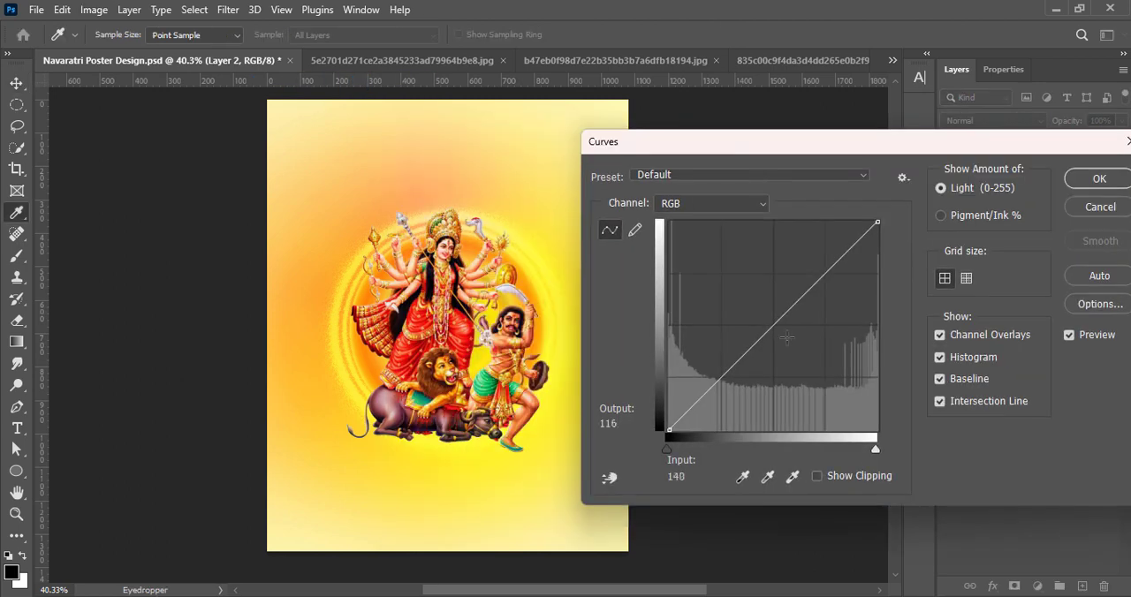
pyautogui.moveTo(774, 314)
pyautogui.mouseDown()
pyautogui.moveTo(775, 330)
pyautogui.moveTo(776, 308)
pyautogui.mouseUp()
pyautogui.click(1086, 179)
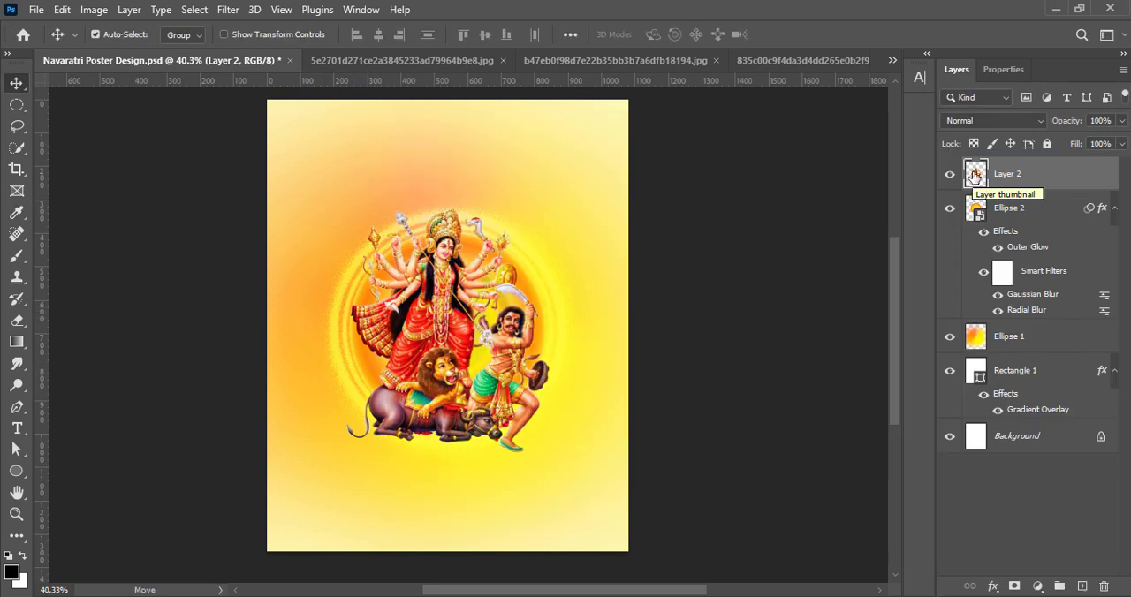
pyautogui.hotkey('ctrl', 's')
# Paint one soft 800 px brush dab in pale cream (#fffef1) over the Durga figure on a new layer
pyautogui.hotkey('ctrl', 'shift', 'alt', 'n')
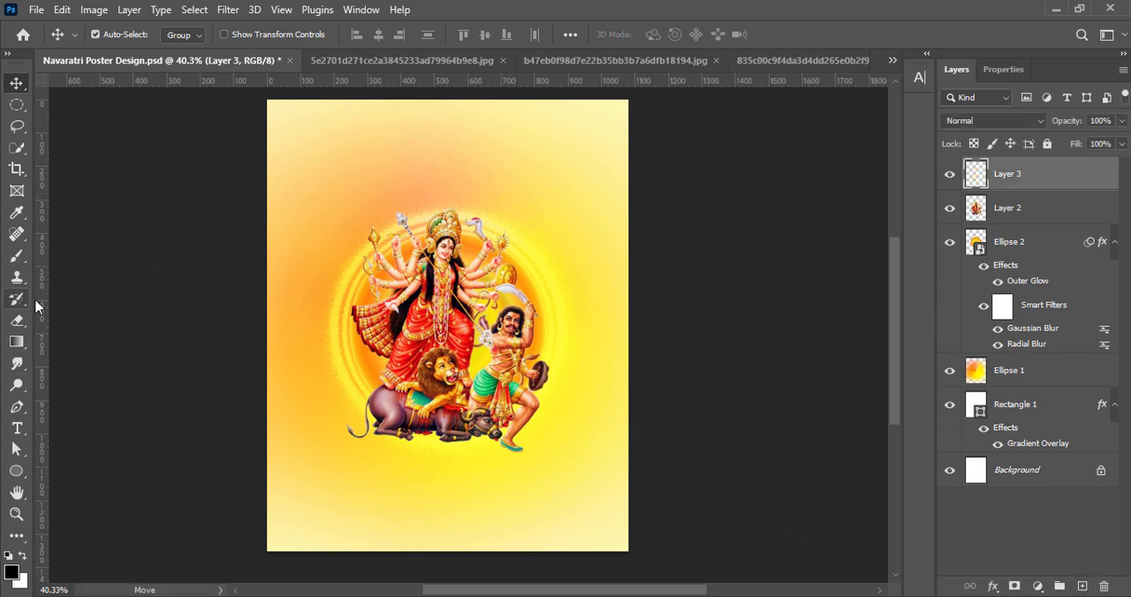
pyautogui.click(17, 256)
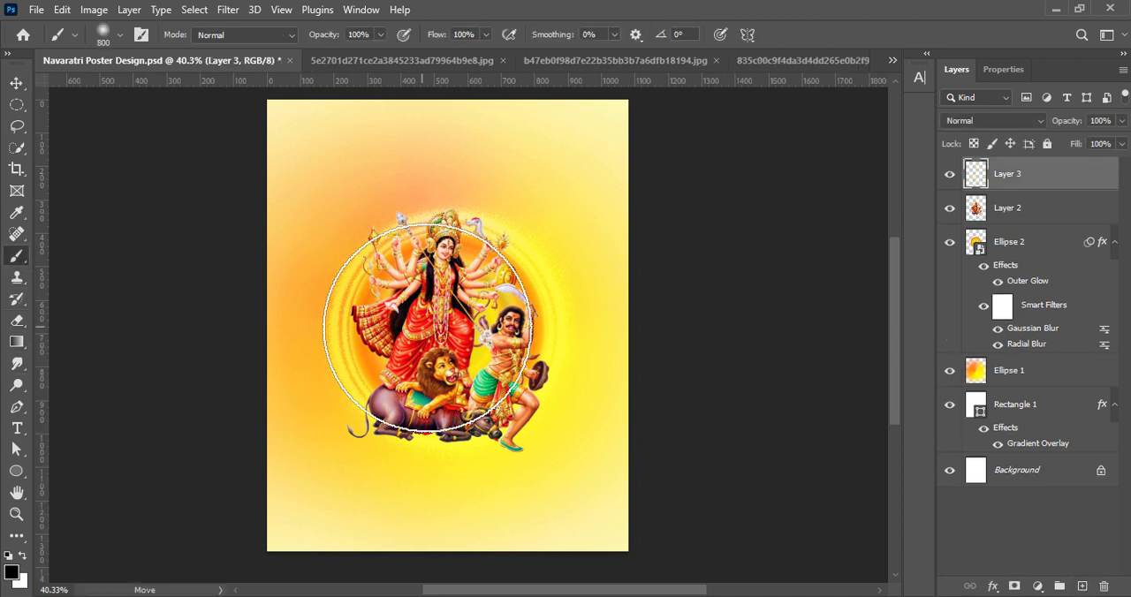
pyautogui.click(12, 573)
pyautogui.moveTo(939, 402); pyautogui.dragTo(928, 389)
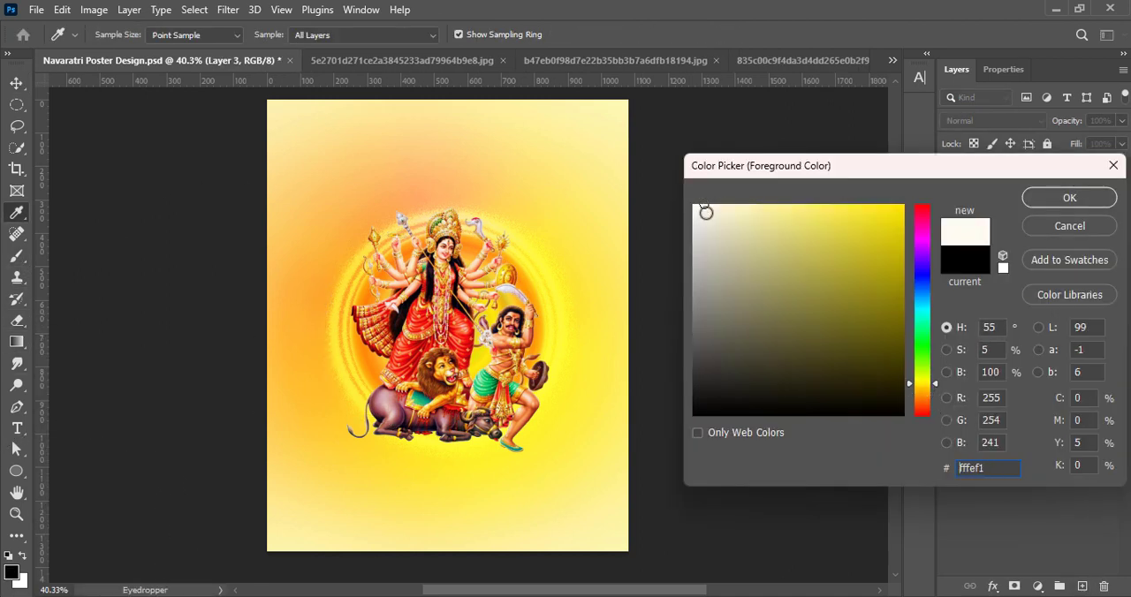
pyautogui.click(1069, 197)
pyautogui.click(441, 316)
pyautogui.press('v')
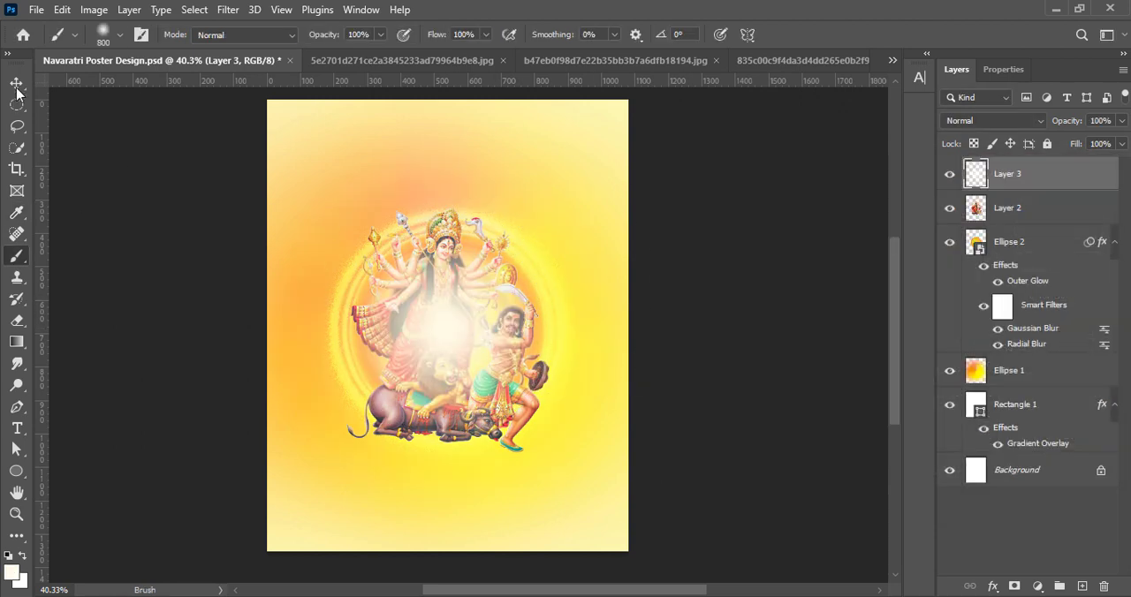
# Place the soft cream glow layer below the Durga cutout, resize it with Free Transform and position it behind the figure
pyautogui.moveTo(1011, 174); pyautogui.dragTo(1039, 222)
pyautogui.hotkey('ctrl', 't')
pyautogui.moveTo(447, 104); pyautogui.dragTo(451, 205)
pyautogui.moveTo(452, 491); pyautogui.dragTo(452, 429)
pyautogui.moveTo(302, 316); pyautogui.dragTo(266, 316)
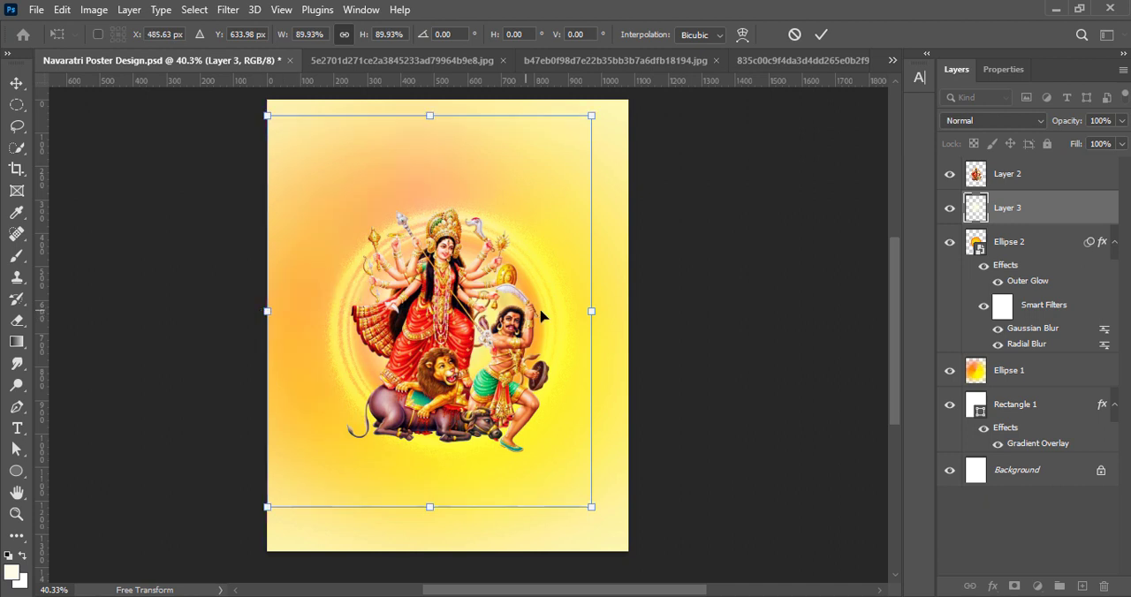
pyautogui.moveTo(591, 311); pyautogui.dragTo(600, 311)
pyautogui.moveTo(513, 350); pyautogui.dragTo(527, 353)
pyautogui.click(821, 34)
# Set the cream glow layer's blend mode to Soft Light
pyautogui.click(1007, 120)
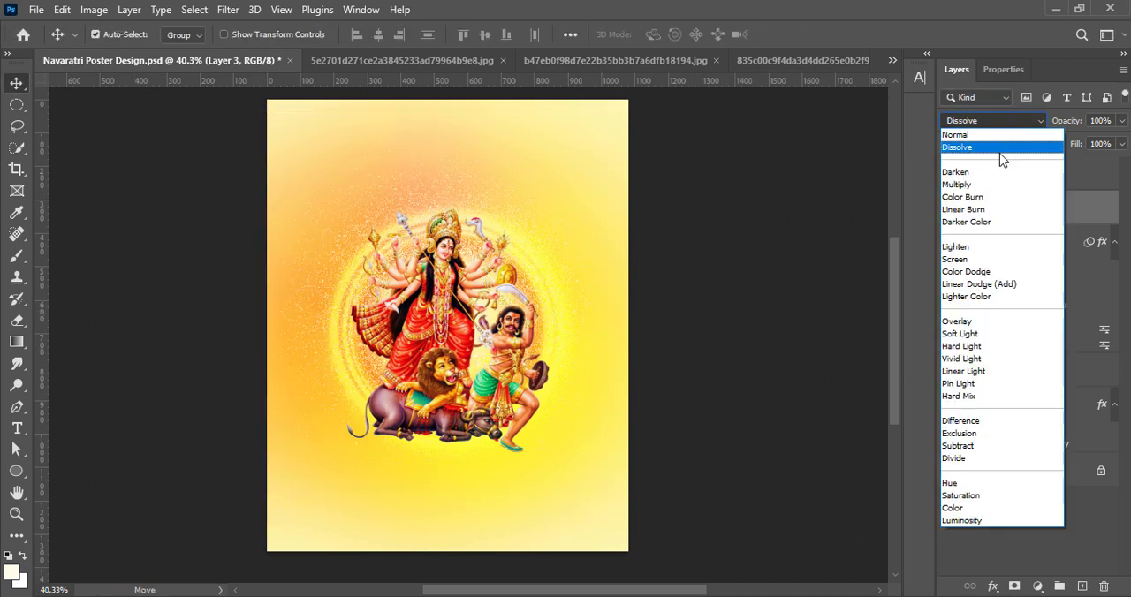
pyautogui.click(969, 334)
pyautogui.click(770, 278)
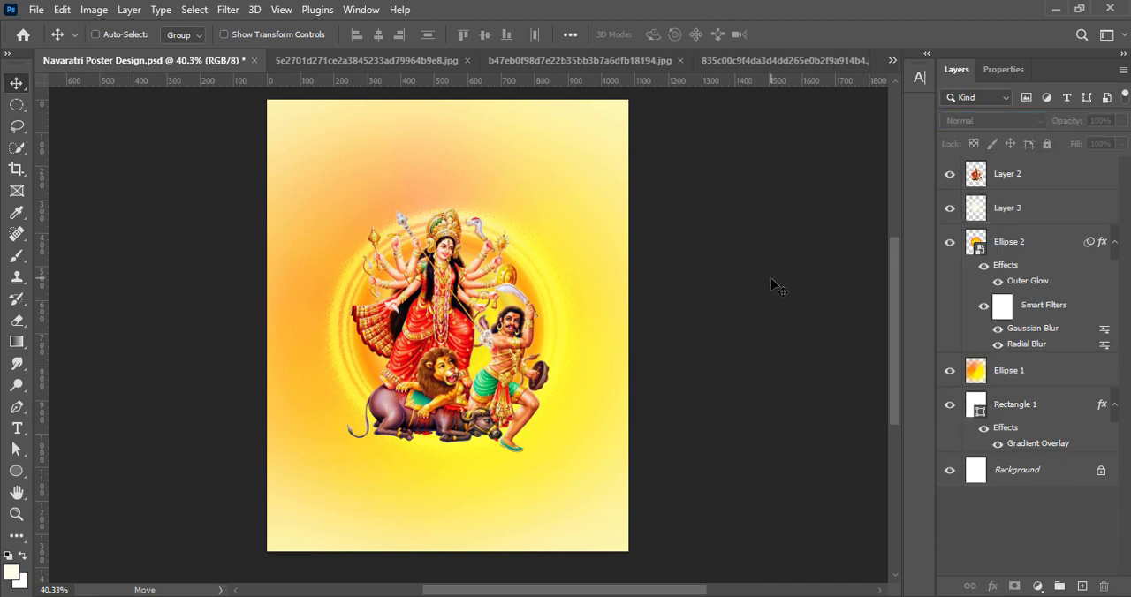
# Draw a cream circle 289 px in diameter and place it in the poster's upper-left area
pyautogui.scroll(-1, 752, 281)
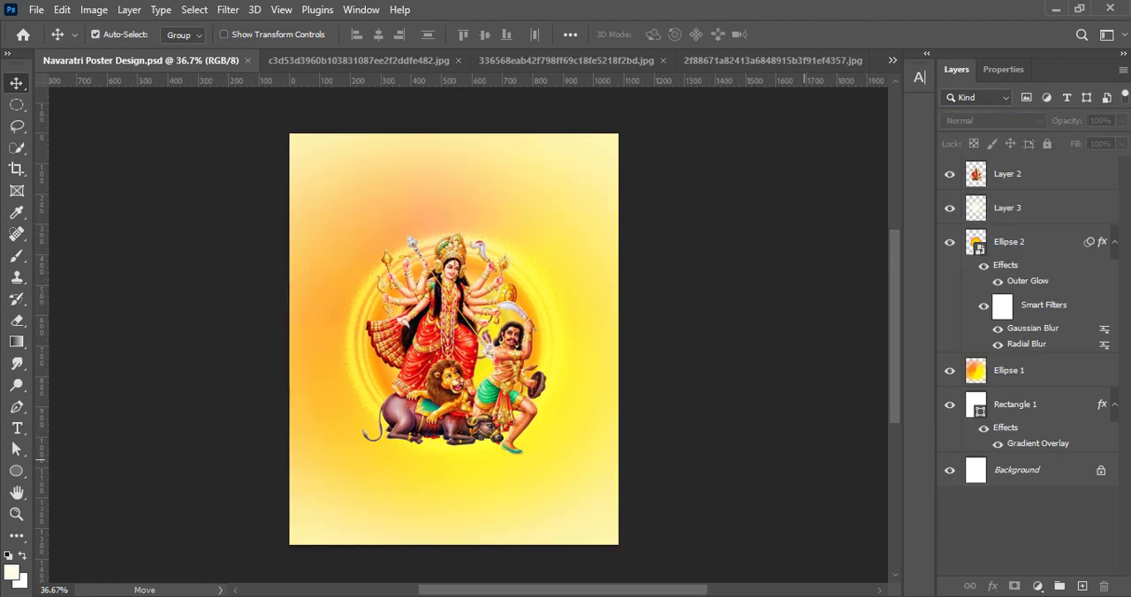
pyautogui.click(1081, 585)
pyautogui.press('u')
pyautogui.moveTo(406, 262); pyautogui.dragTo(412, 269)
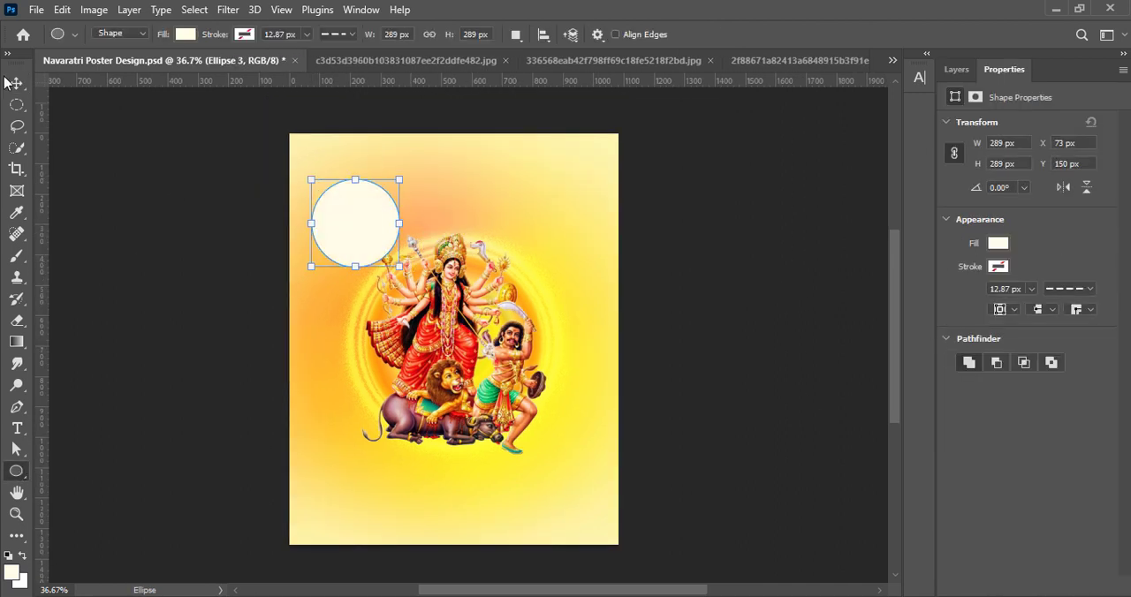
pyautogui.press('v')
pyautogui.moveTo(359, 221); pyautogui.dragTo(350, 207)
pyautogui.click(959, 75)
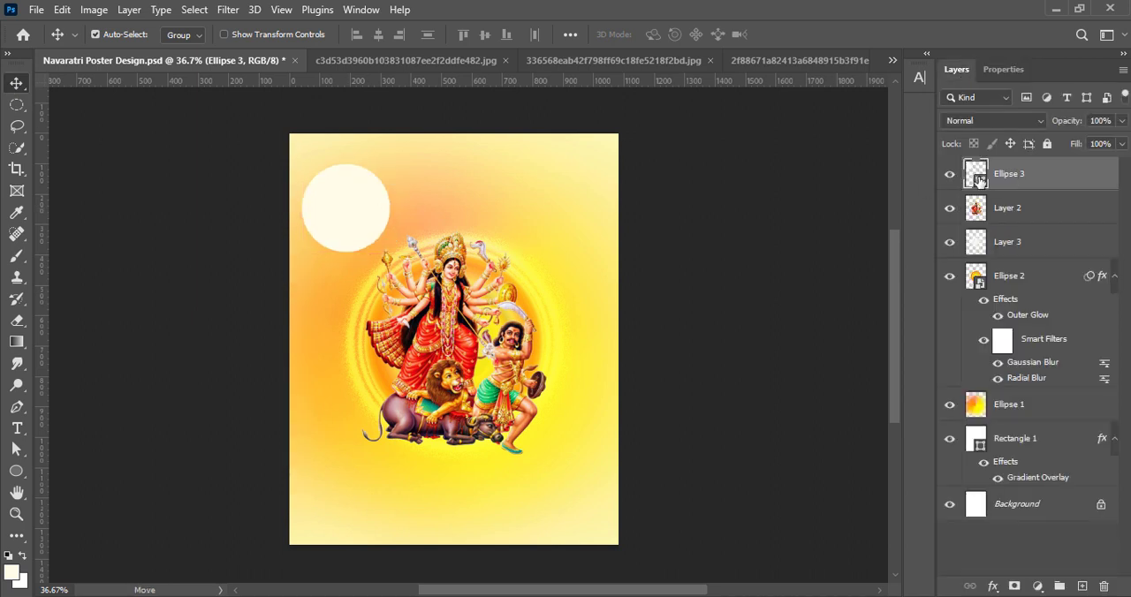
# Shrink the cream circle and duplicate it into an arch of nine circles around the Durga figure
pyautogui.hotkey('ctrl', 't')
pyautogui.moveTo(345, 166); pyautogui.dragTo(530, 215)
pyautogui.press('Return')
pyautogui.keyDown('alt'); pyautogui.moveTo(531, 222); pyautogui.dragTo(581, 336); pyautogui.keyUp('alt')
pyautogui.keyDown('alt'); pyautogui.moveTo(319, 330); pyautogui.dragTo(319, 396); pyautogui.keyUp('alt')
pyautogui.keyDown('alt'); pyautogui.moveTo(573, 336); pyautogui.dragTo(573, 417); pyautogui.keyUp('alt')
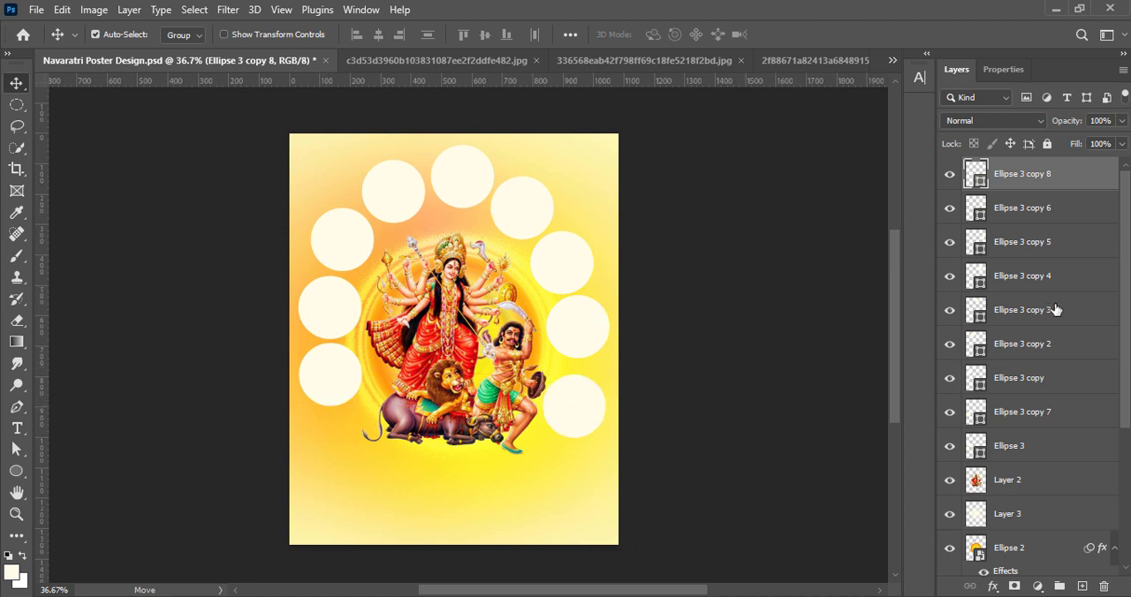
# Move the arch's lowest right circle further down and fill the gap with the lowest left circle
pyautogui.moveTo(589, 415); pyautogui.dragTo(568, 479)
pyautogui.moveTo(324, 383); pyautogui.dragTo(579, 407)
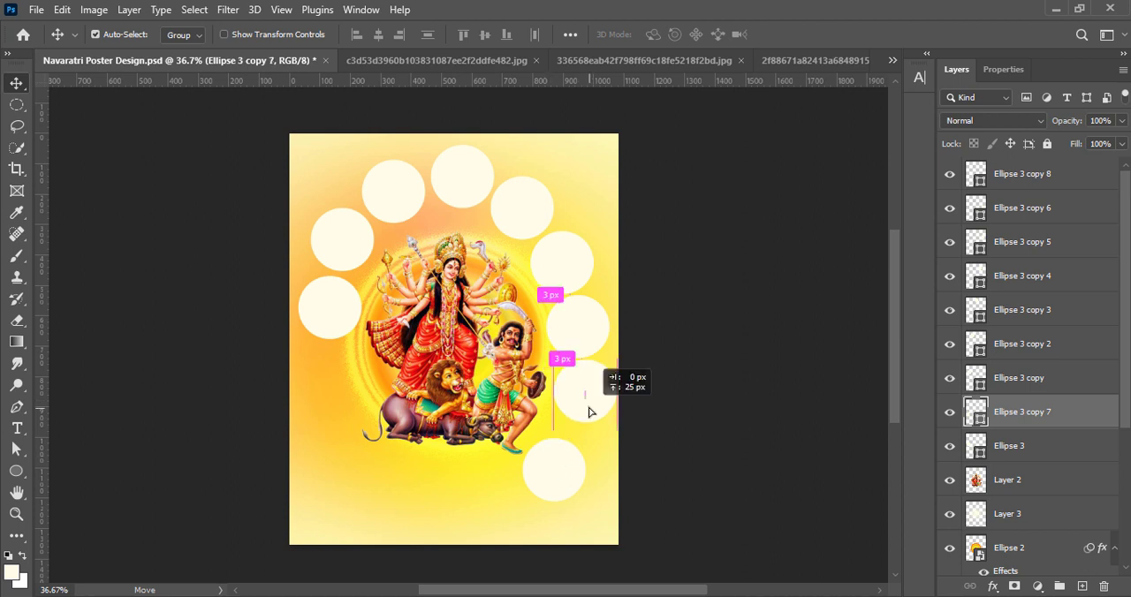
pyautogui.moveTo(570, 453); pyautogui.dragTo(578, 446)
# Shift the next three circles down the left side of the arch to rebuild its left half
pyautogui.moveTo(328, 333); pyautogui.dragTo(327, 399)
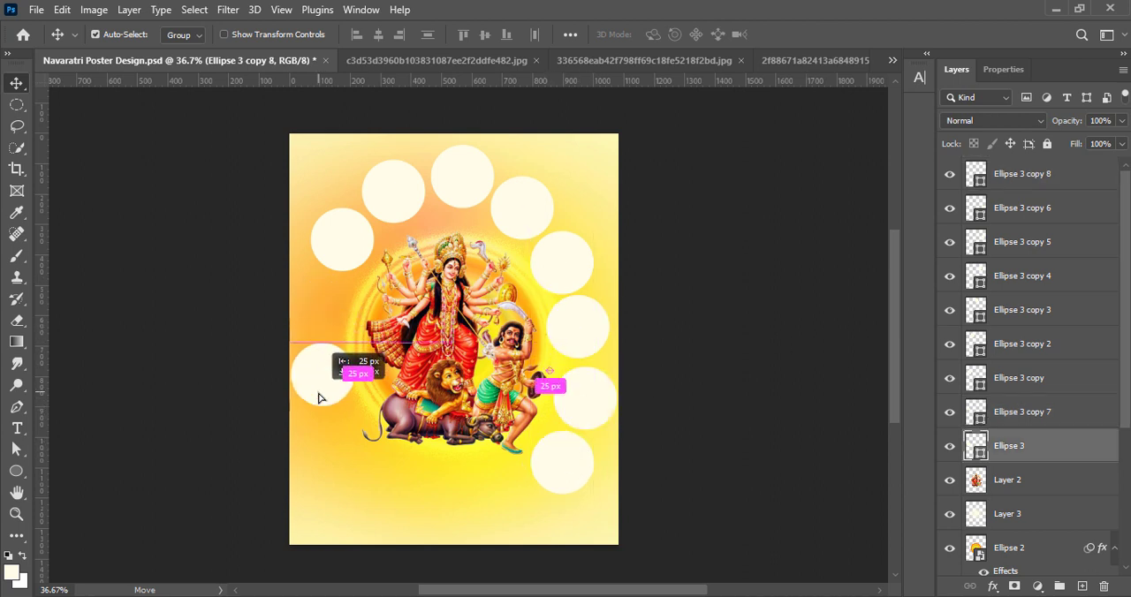
pyautogui.moveTo(346, 254); pyautogui.dragTo(336, 323)
pyautogui.click(375, 210)
pyautogui.moveTo(374, 207); pyautogui.dragTo(331, 258)
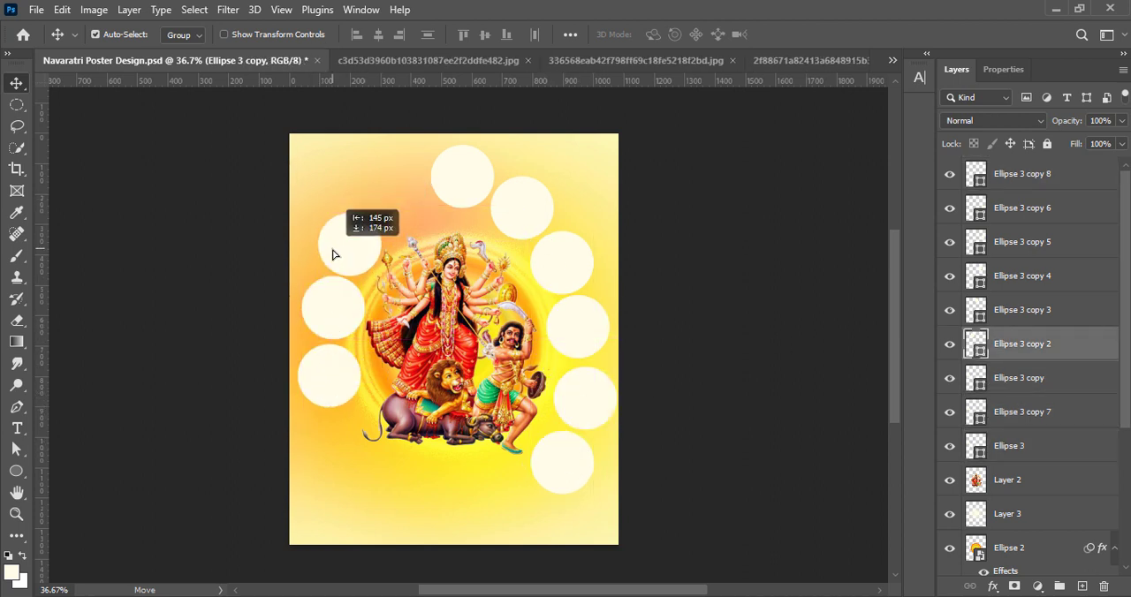
# Shift three circles along the top of the arch, with the middle one centred above the Durga figure
pyautogui.moveTo(450, 182); pyautogui.dragTo(384, 205)
pyautogui.moveTo(526, 218); pyautogui.dragTo(463, 199)
pyautogui.click(554, 250)
pyautogui.moveTo(554, 255); pyautogui.dragTo(517, 213)
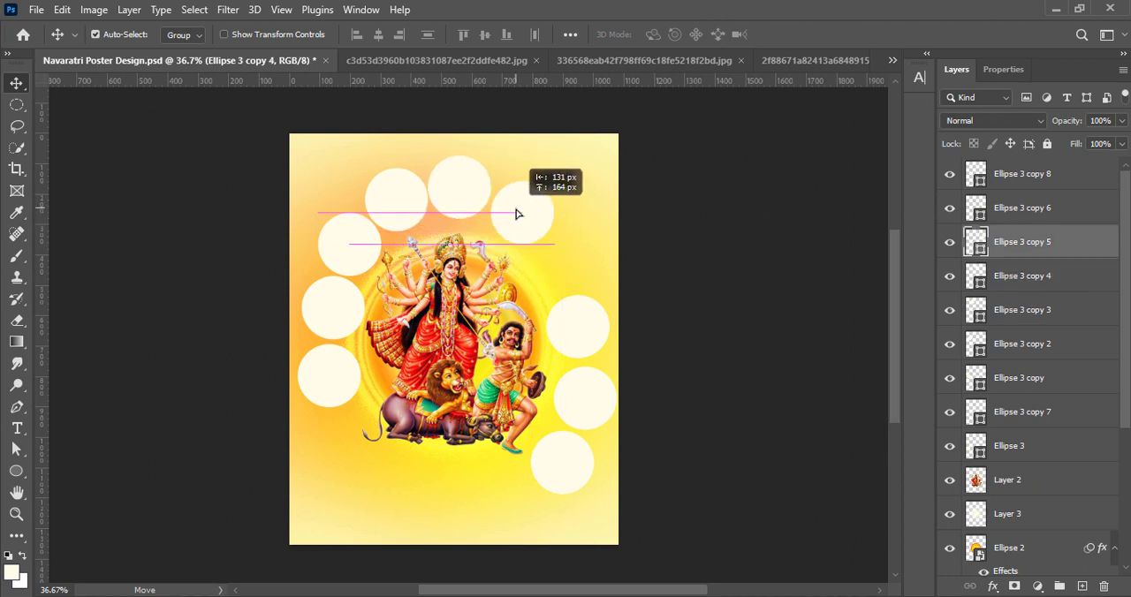
# Move the remaining three circles up the right side of the arch to mirror the left side
pyautogui.moveTo(570, 326); pyautogui.dragTo(553, 260)
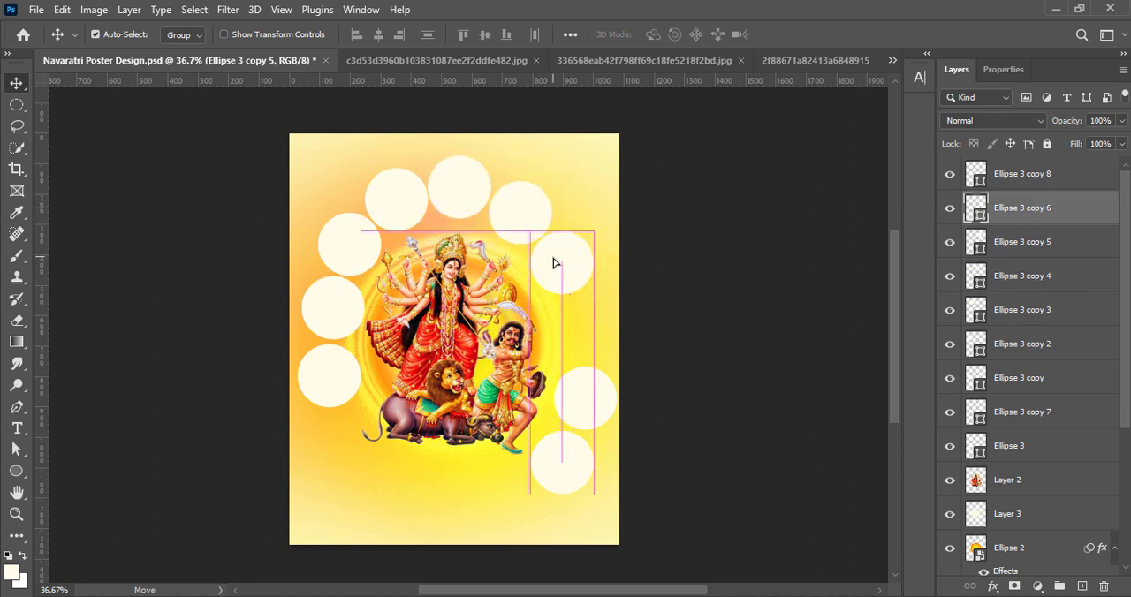
pyautogui.moveTo(583, 383); pyautogui.dragTo(574, 319)
pyautogui.moveTo(579, 452); pyautogui.dragTo(587, 386)
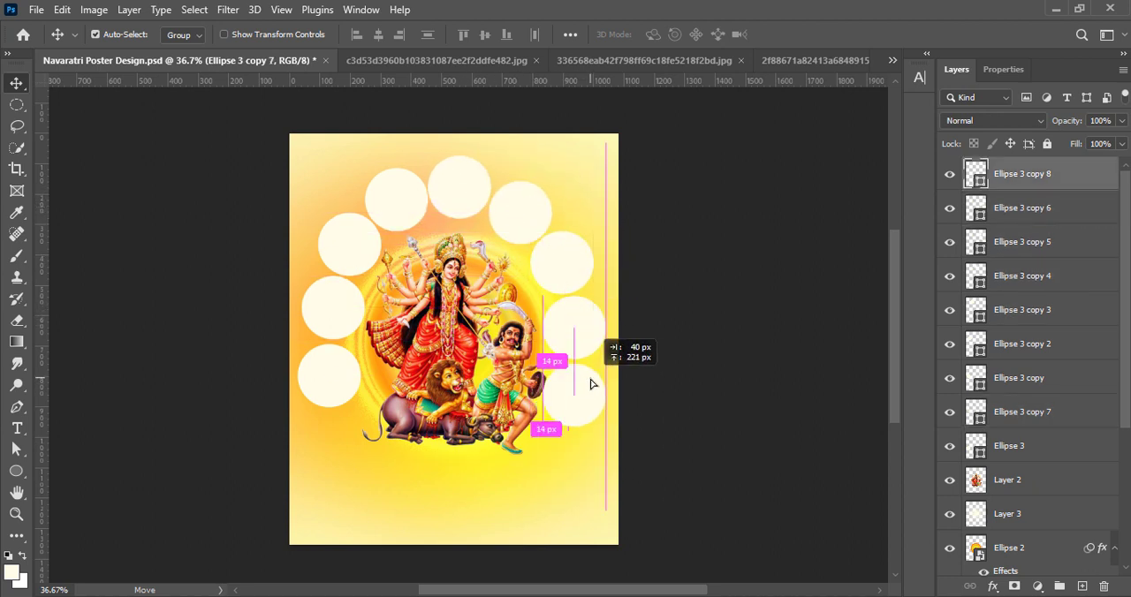
pyautogui.click(583, 330)
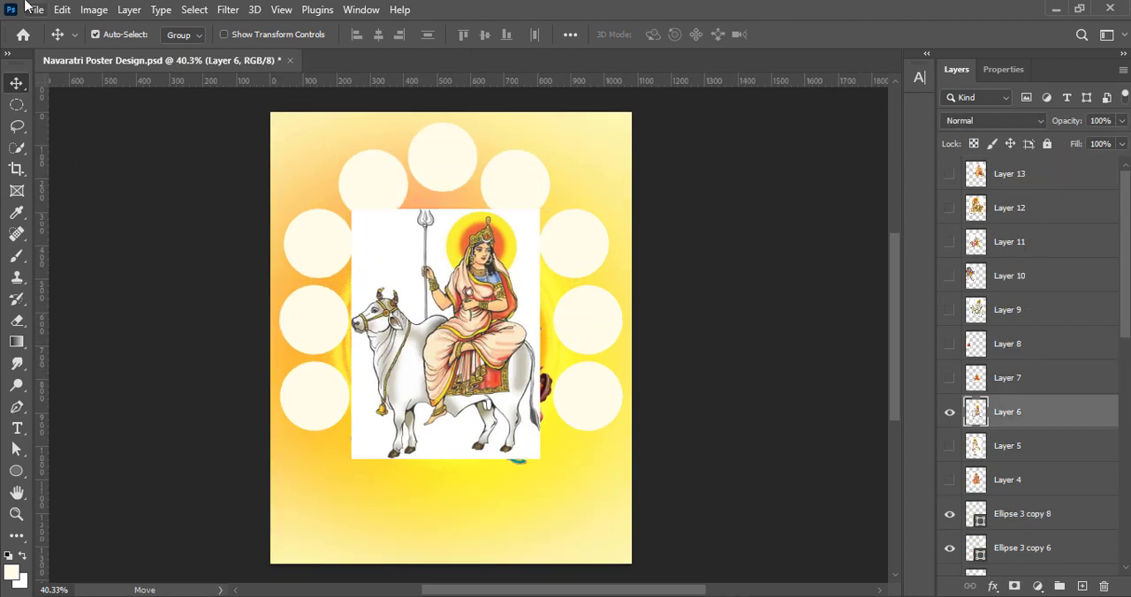
# Boost the vibrance of the image of the goddess on a white bull and set its contrast to 39
pyautogui.click(94, 9)
pyautogui.click(285, 119)
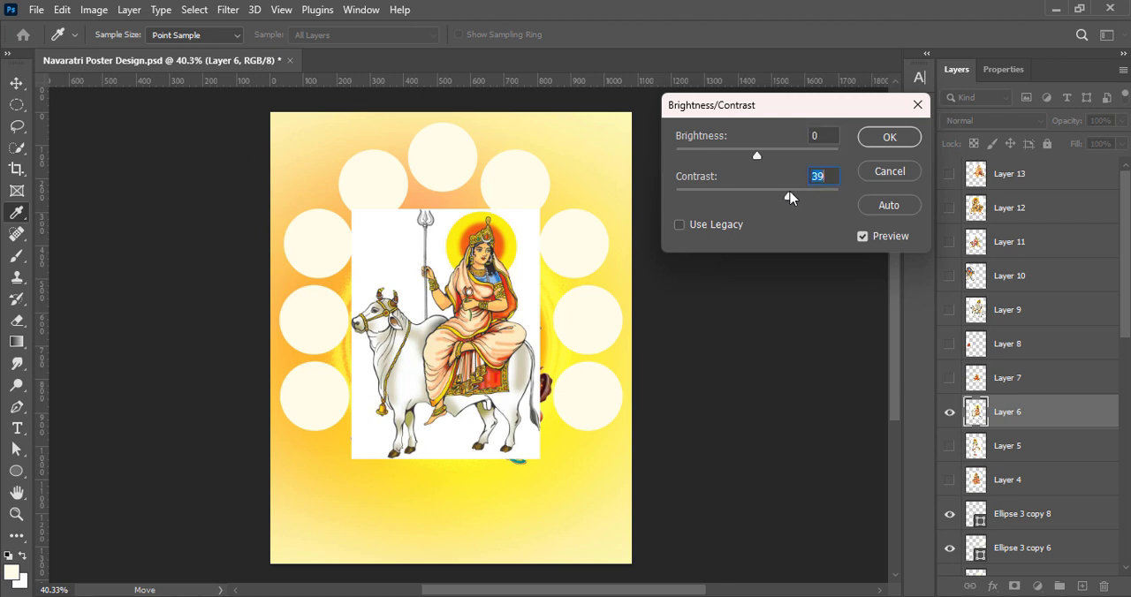
pyautogui.click(884, 140)
# Move the white-bull goddess image over the lowest left circle and place its layer directly above that circle's layer, Ellipse 3
pyautogui.moveTo(468, 342); pyautogui.dragTo(371, 348)
pyautogui.moveTo(1125, 337); pyautogui.dragTo(1125, 417)
pyautogui.moveTo(1031, 217); pyautogui.dragTo(1037, 530)
pyautogui.moveTo(1125, 404); pyautogui.dragTo(1125, 464)
pyautogui.moveTo(1025, 367); pyautogui.dragTo(1036, 426)
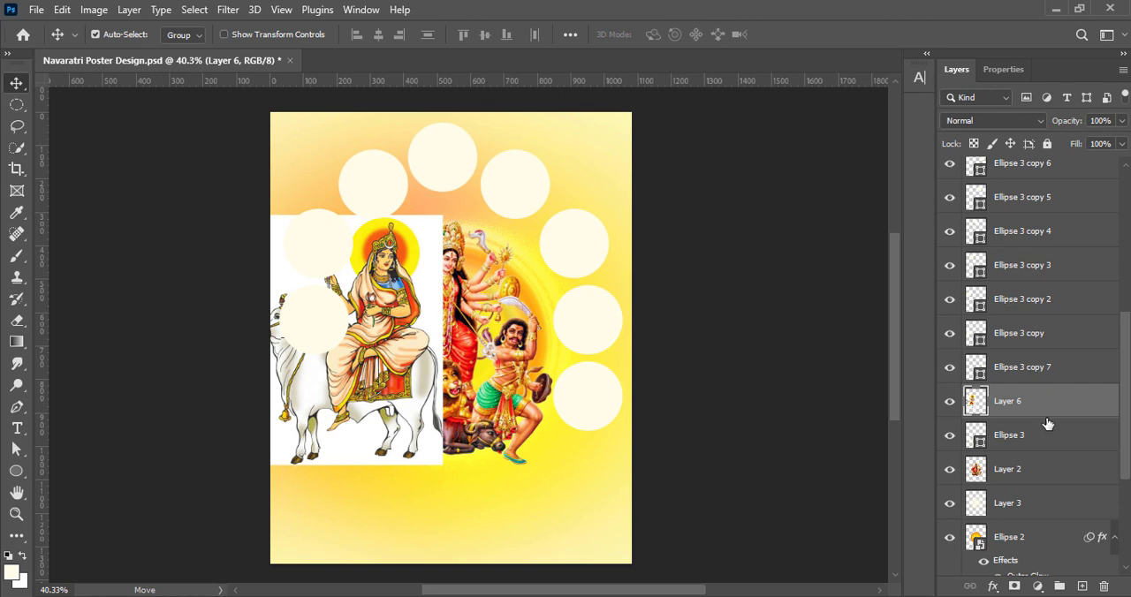
# Clip the white-bull goddess image, Layer 6, to the lowest left circle and scale it to about 26% to fit inside
pyautogui.rightClick(1029, 415)
pyautogui.click(883, 266)
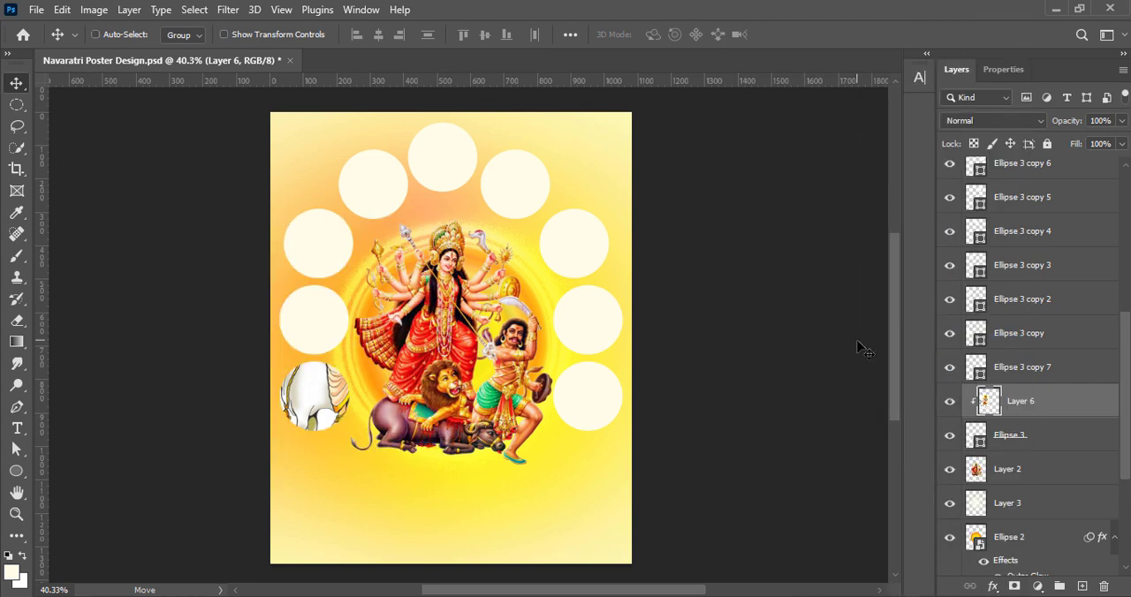
pyautogui.hotkey('ctrl', 't')
pyautogui.moveTo(438, 215); pyautogui.dragTo(332, 361)
pyautogui.moveTo(311, 408); pyautogui.dragTo(328, 392)
pyautogui.moveTo(268, 449); pyautogui.dragTo(283, 428)
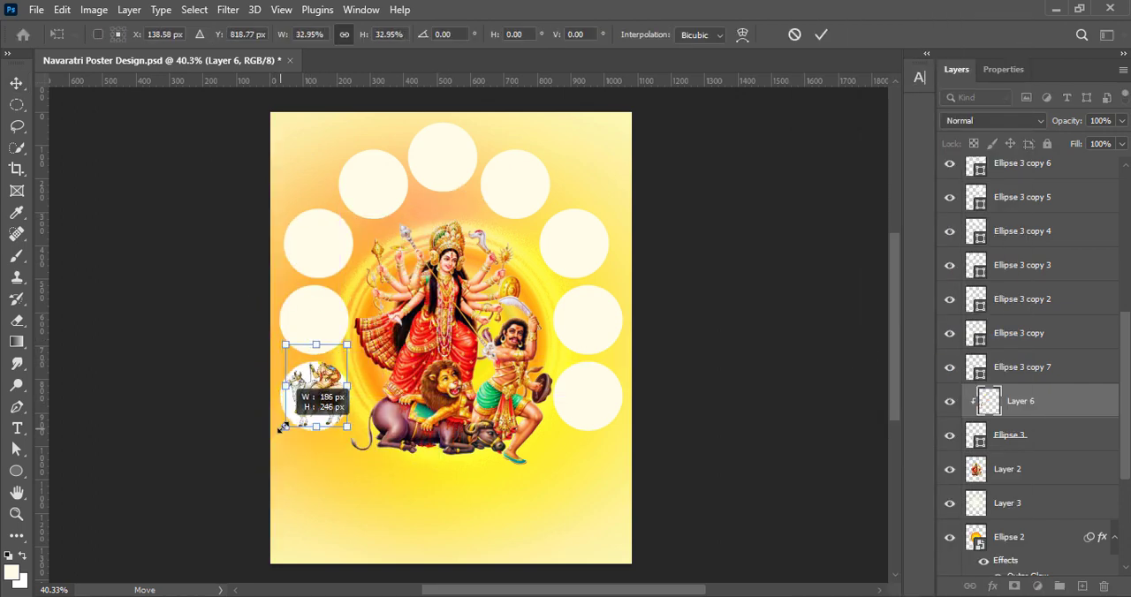
pyautogui.moveTo(316, 355); pyautogui.dragTo(315, 369)
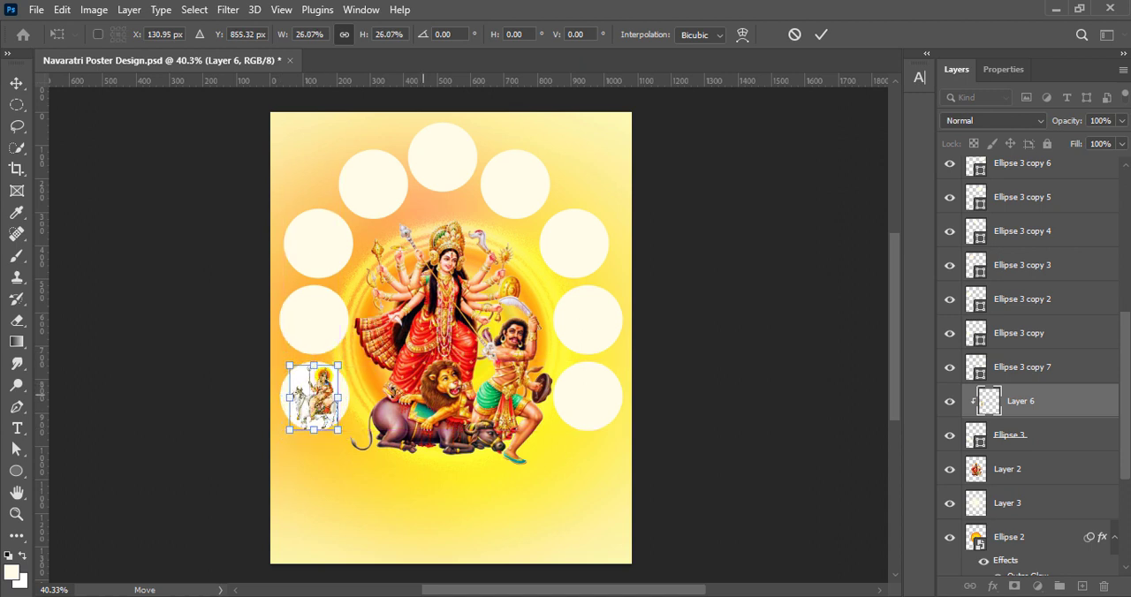
pyautogui.click(821, 36)
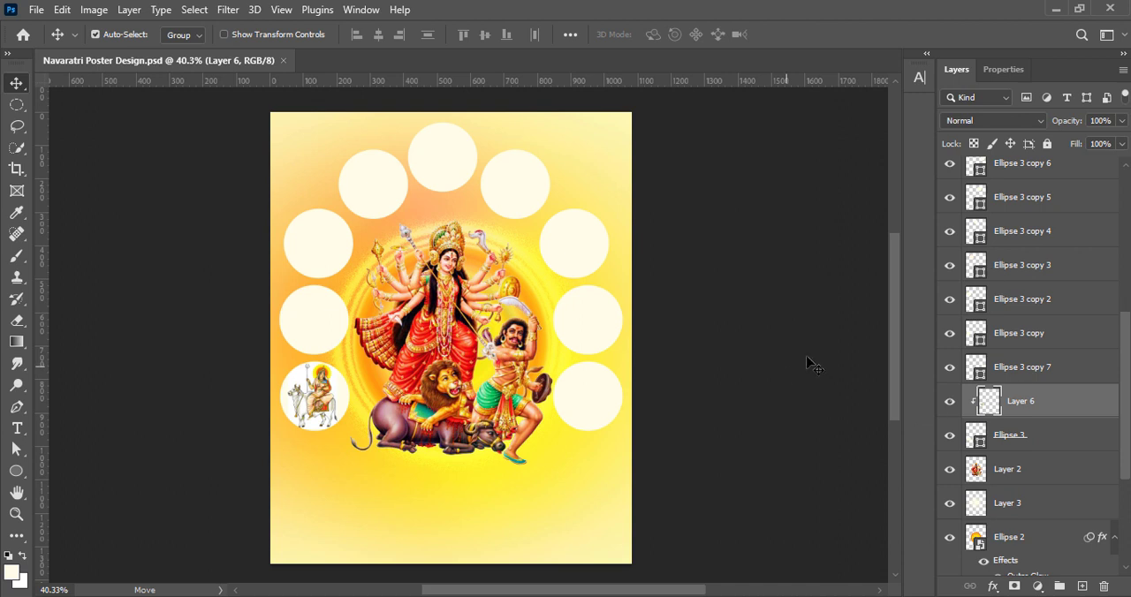
# Move the Ellipse 3 copy 7 layer up the stack to sit between Ellipse 3 copy 8 and Ellipse 3 copy 6
pyautogui.moveTo(1053, 192); pyautogui.dragTo(1055, 162)
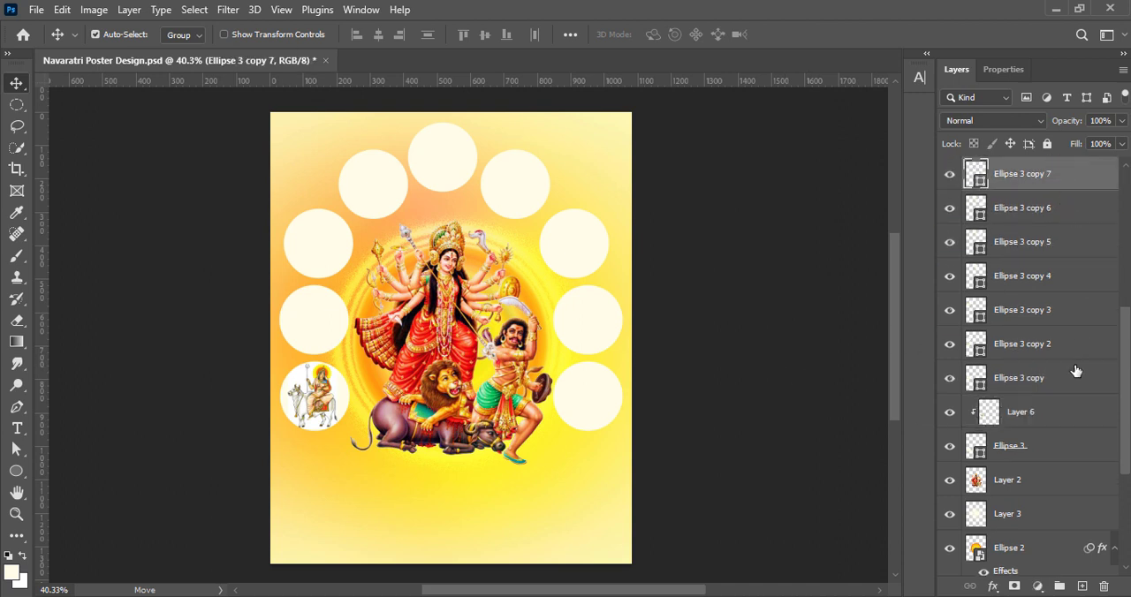
pyautogui.click(1049, 388)
pyautogui.scroll(7, 1075, 339)
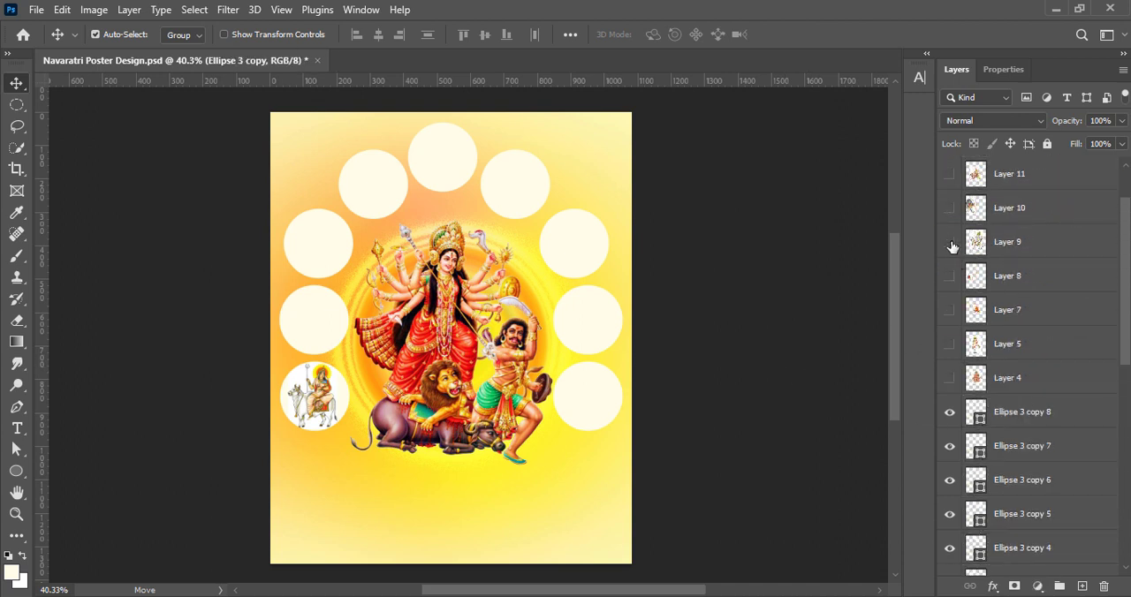
# Show Layer 5, the standing goddess with the golden pot, and raise its vibrance to +100 and its contrast to 36
pyautogui.click(949, 344)
pyautogui.click(113, 9)
pyautogui.click(1060, 323)
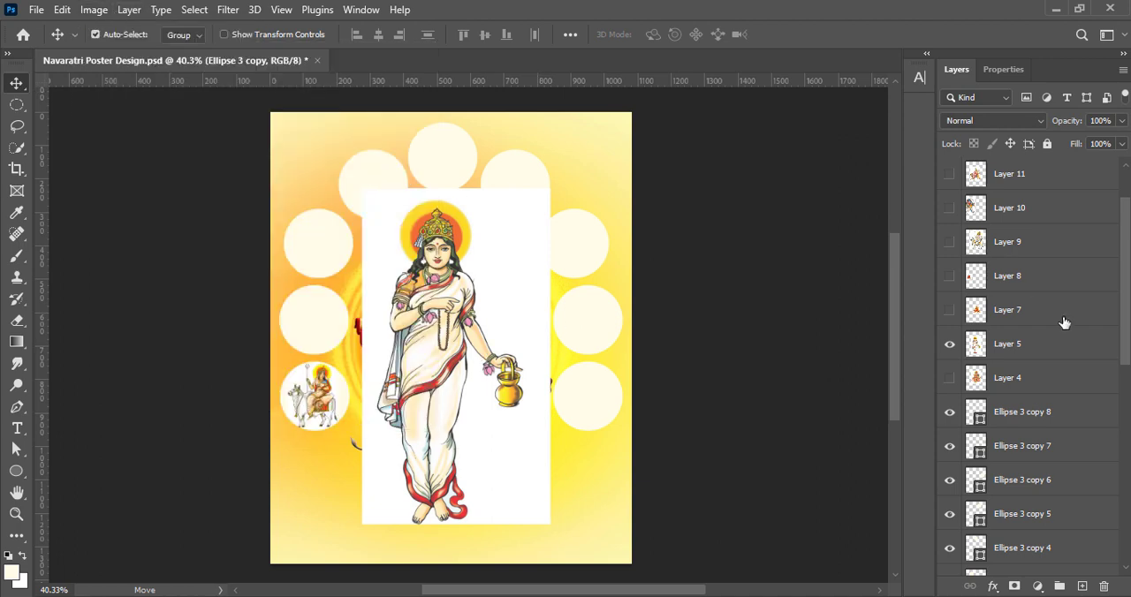
pyautogui.click(1016, 343)
pyautogui.click(93, 10)
pyautogui.moveTo(107, 59)
pyautogui.click(287, 124)
pyautogui.press('Escape')
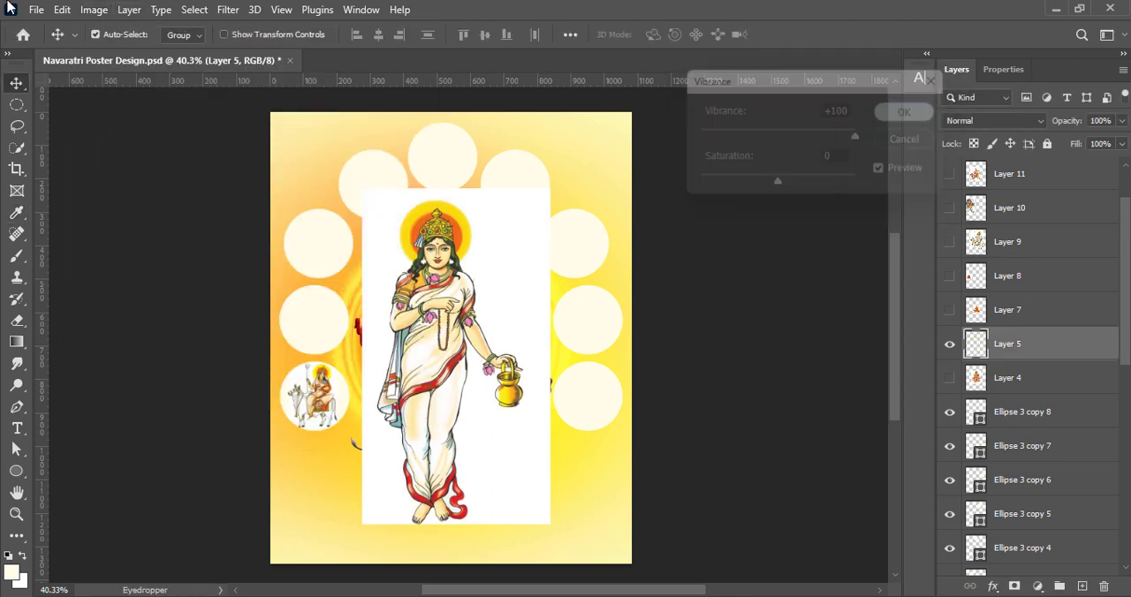
pyautogui.click(94, 9)
pyautogui.click(292, 53)
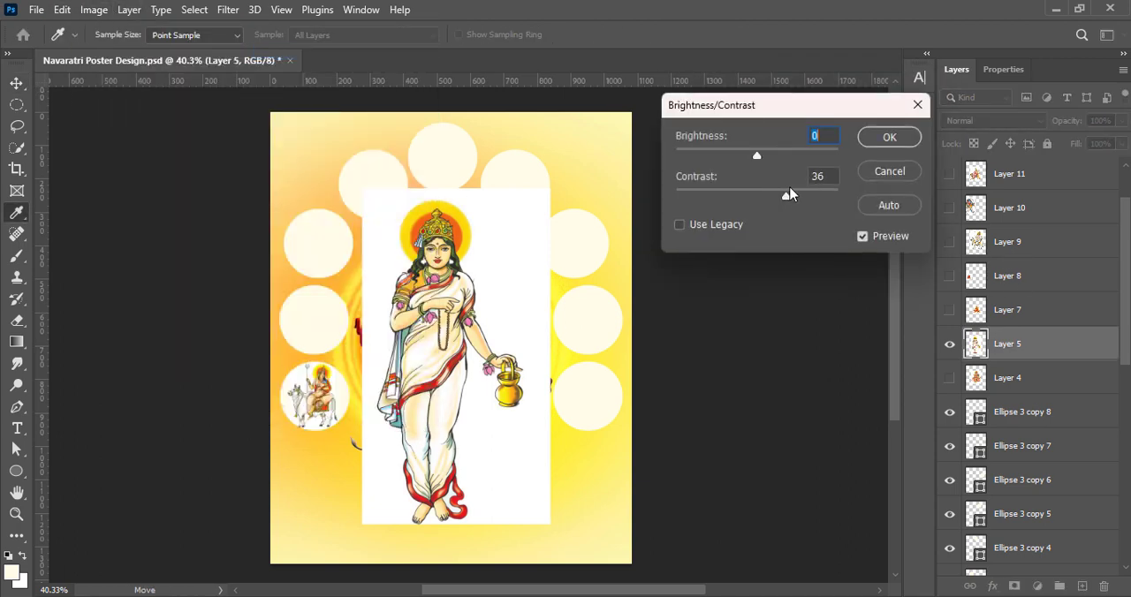
pyautogui.click(889, 137)
# Adjust the tones of the golden-pot goddess in Layer 5 and the white-bull goddess in Layer 6 with Curves
pyautogui.click(94, 10)
pyautogui.click(287, 92)
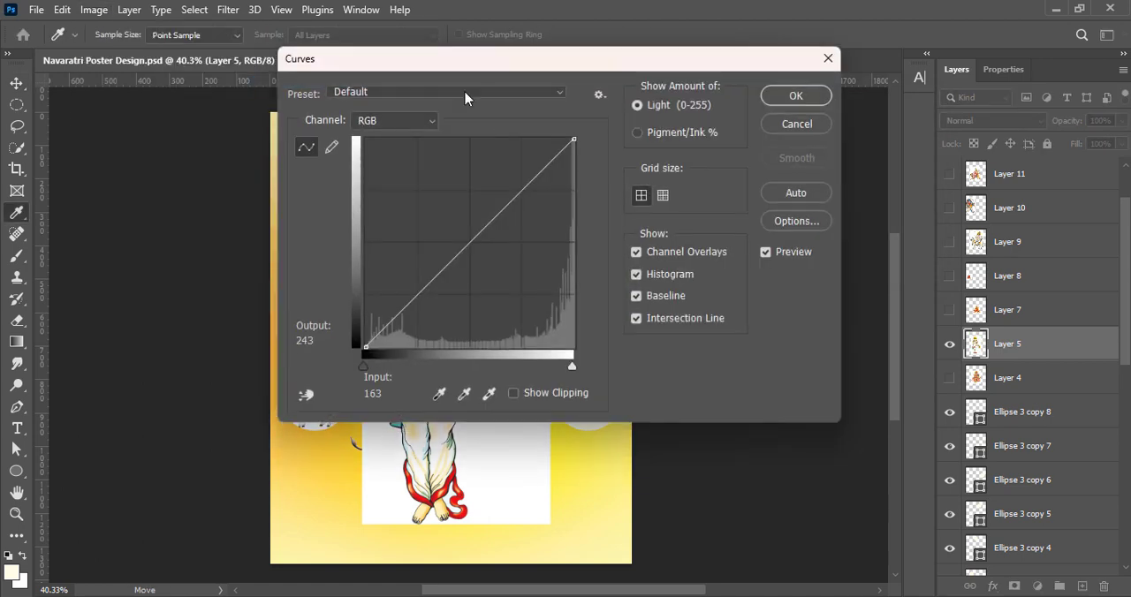
pyautogui.click(1006, 100)
pyautogui.click(93, 10)
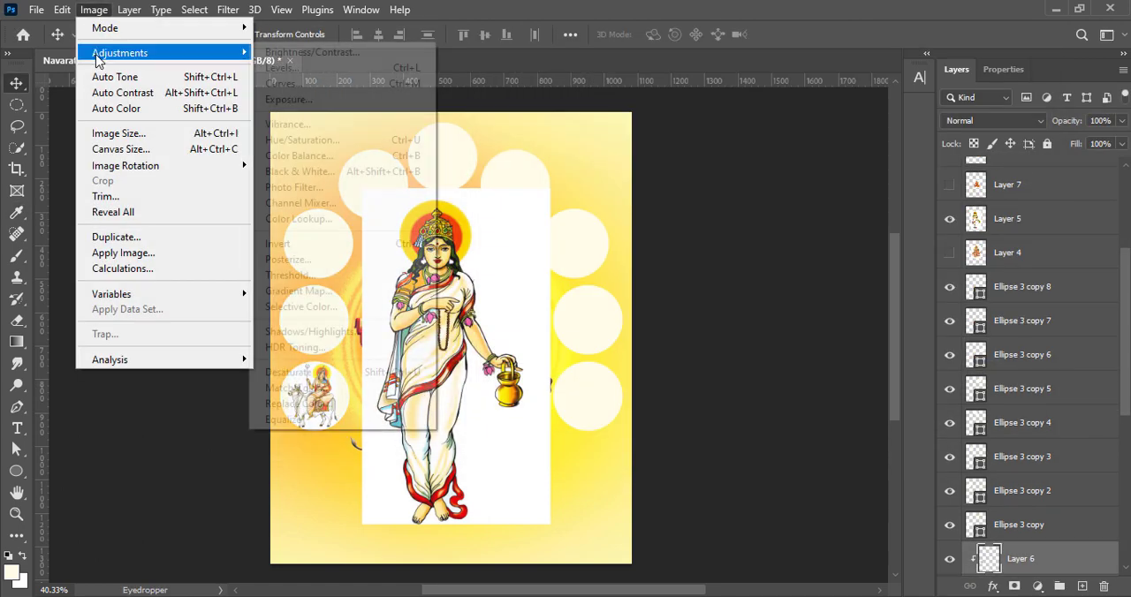
pyautogui.click(287, 92)
pyautogui.click(1006, 100)
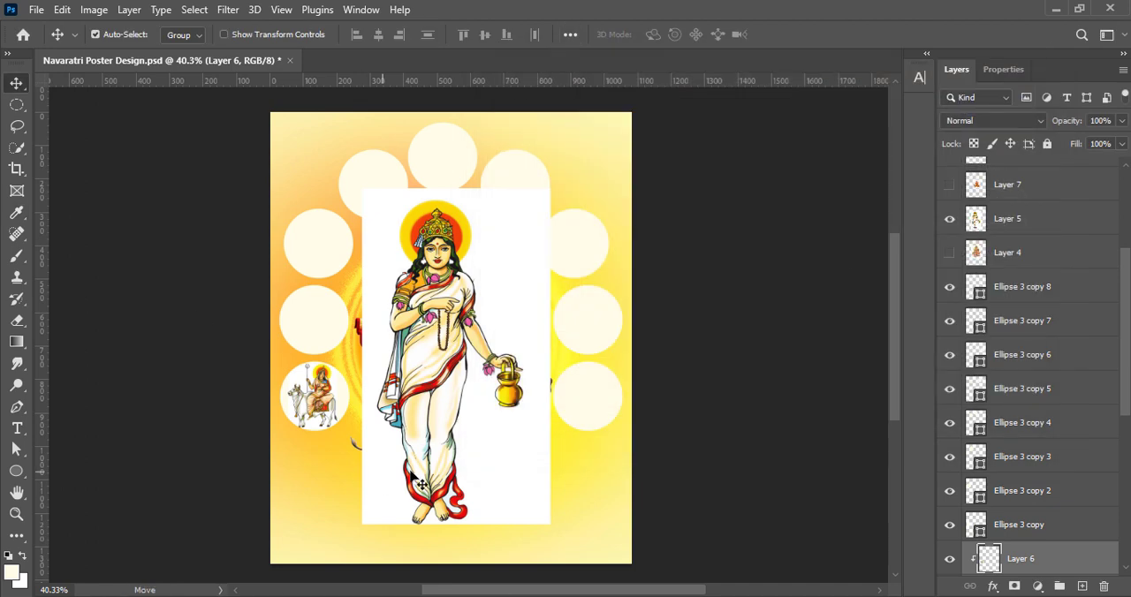
# Clip the golden-pot goddess image to the middle left circle, Ellipse 3 copy, and scale it to about 19% to fit
pyautogui.moveTo(421, 461); pyautogui.dragTo(304, 357)
pyautogui.moveTo(1055, 224); pyautogui.dragTo(1044, 512)
pyautogui.rightClick(1044, 511)
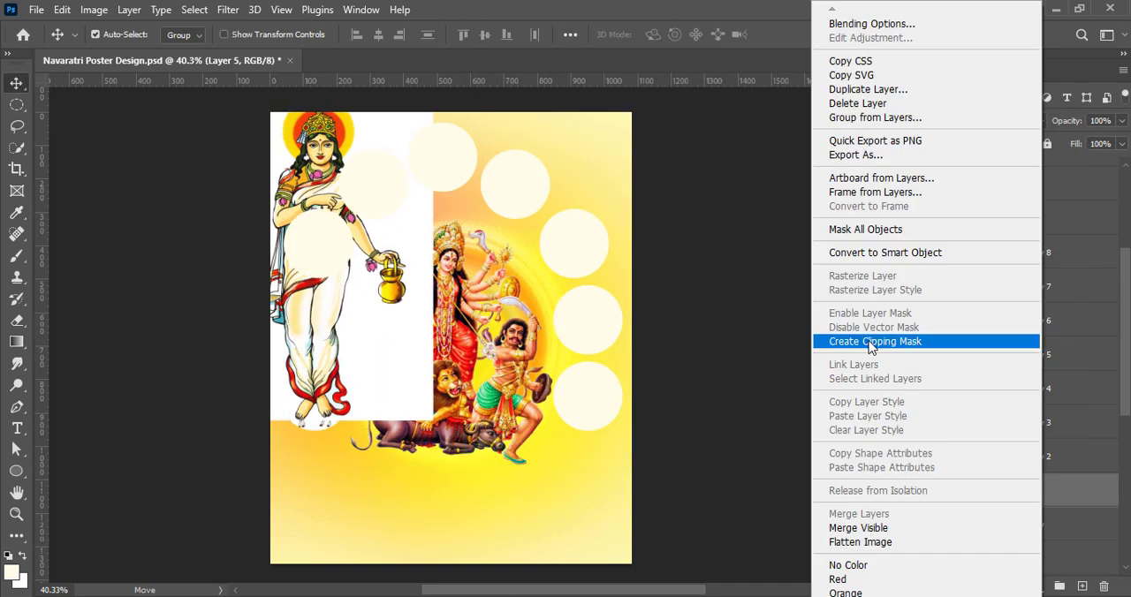
pyautogui.click(868, 346)
pyautogui.hotkey('ctrl', 't')
pyautogui.moveTo(395, 219); pyautogui.dragTo(310, 290)
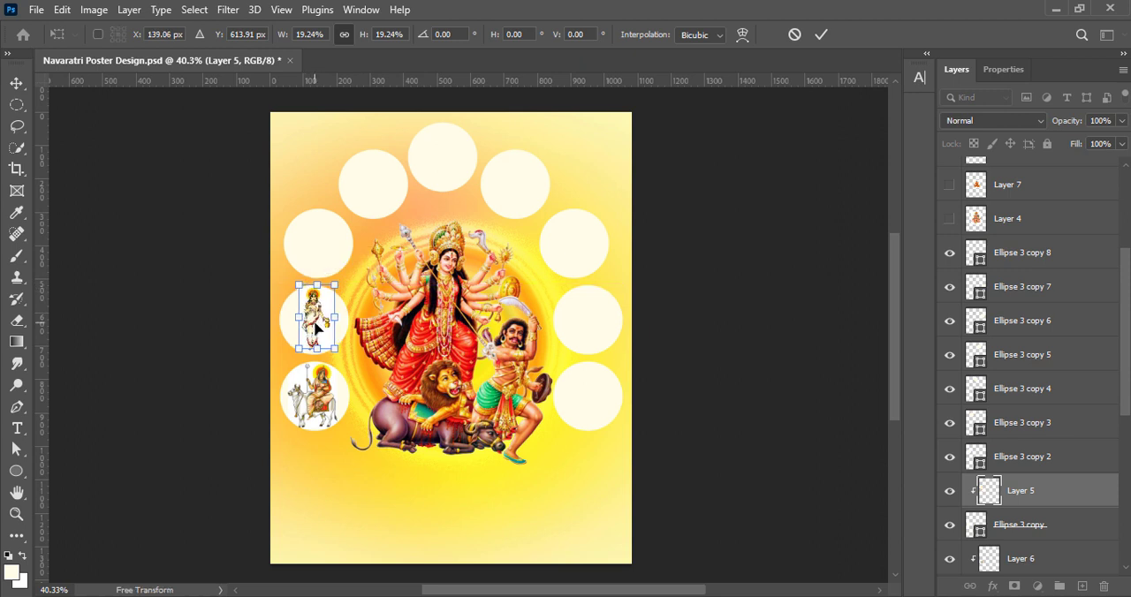
pyautogui.click(820, 34)
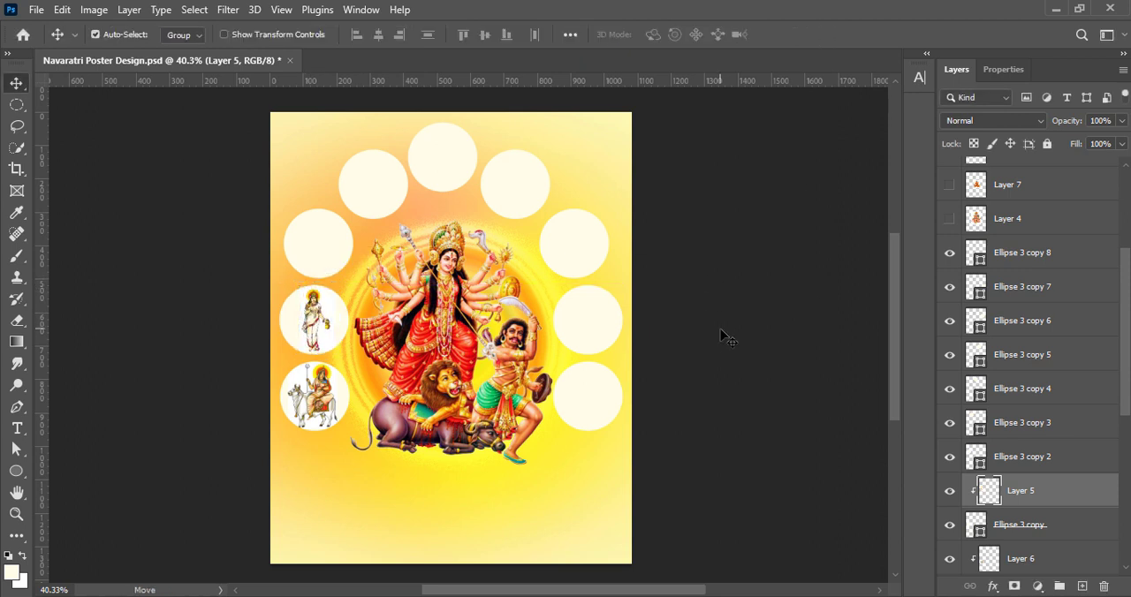
# Preview the hidden goddess images one by one, from Layer 13 down to Layer 9, to choose one for the next circle
pyautogui.click(326, 246)
pyautogui.scroll(5, 1020, 296)
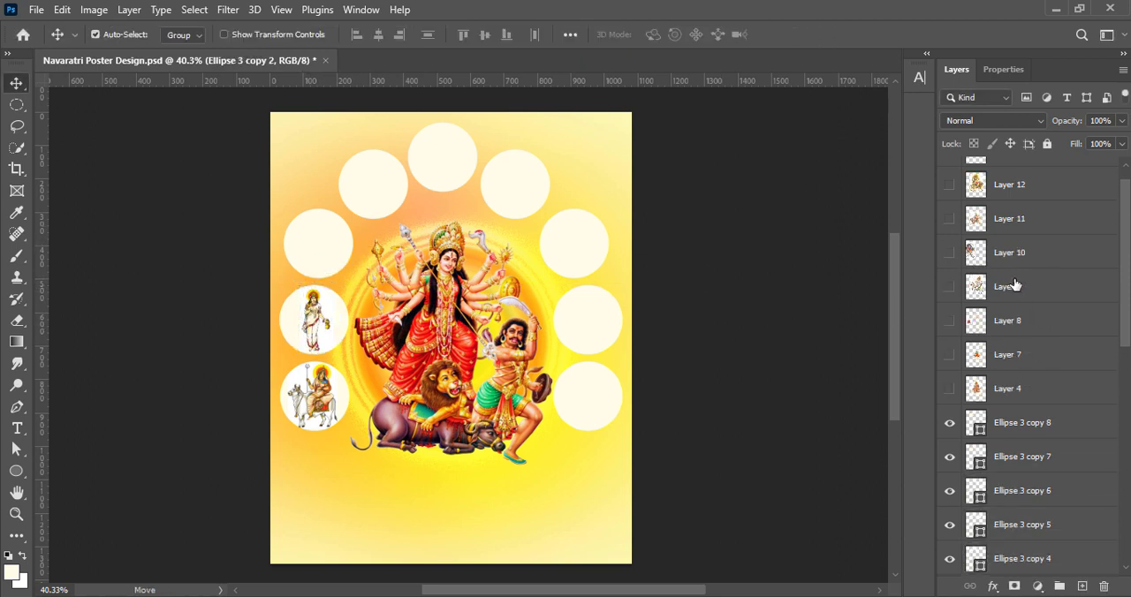
pyautogui.click(949, 174)
pyautogui.click(949, 174)
pyautogui.click(949, 208)
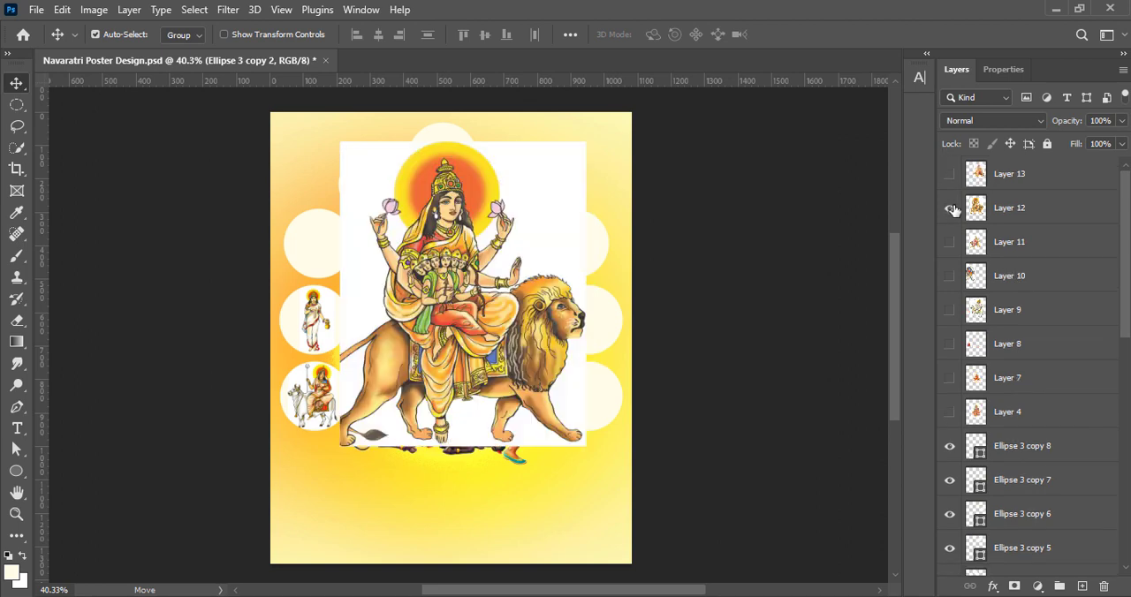
pyautogui.click(949, 207)
pyautogui.click(949, 242)
pyautogui.click(949, 242)
pyautogui.click(948, 276)
pyautogui.click(949, 276)
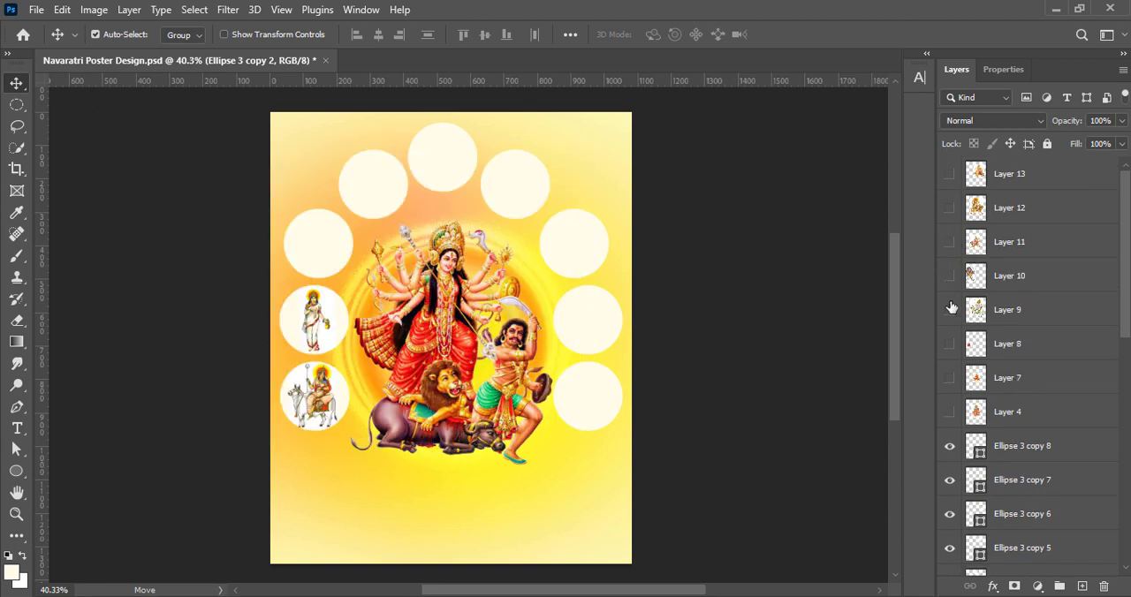
pyautogui.click(949, 310)
pyautogui.click(949, 311)
# Show Layer 8, the red-robed goddess on a tiger, and clip it to the upper left-side circle, Ellipse 3 copy 2
pyautogui.click(949, 344)
pyautogui.moveTo(294, 364); pyautogui.dragTo(501, 338)
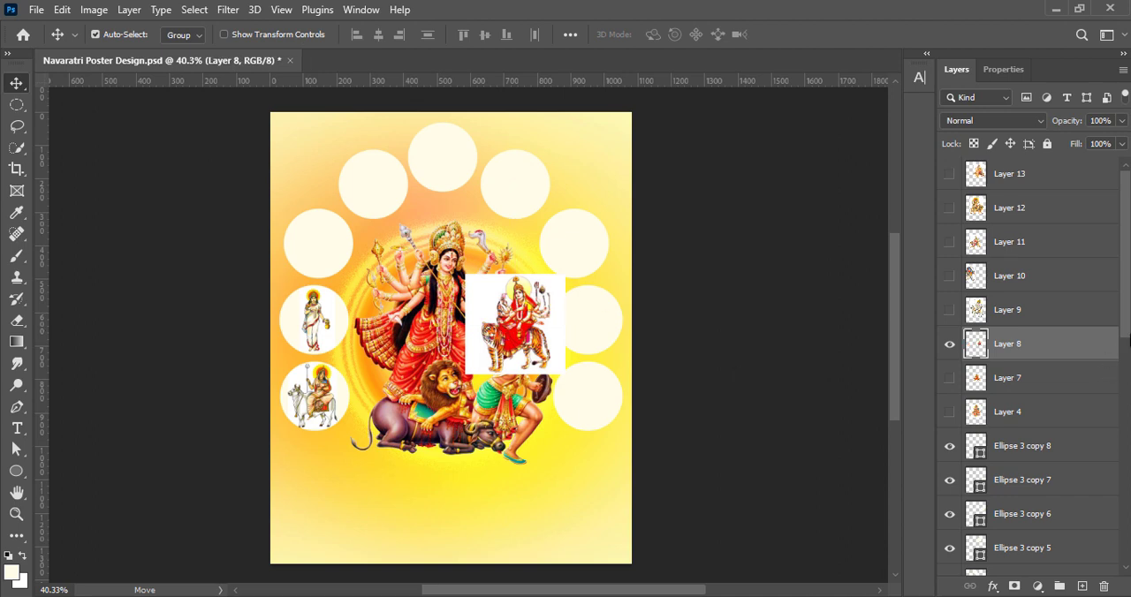
pyautogui.scroll(-3, 1034, 219)
pyautogui.moveTo(1034, 217); pyautogui.dragTo(1030, 486)
pyautogui.moveTo(517, 331); pyautogui.dragTo(318, 246)
pyautogui.rightClick(1027, 486)
pyautogui.click(845, 342)
# Enhance the colour and tones of the red-robed goddess image using Vibrance, Brightness/Contrast and Curves
pyautogui.click(94, 10)
pyautogui.moveTo(119, 50)
pyautogui.click(291, 122)
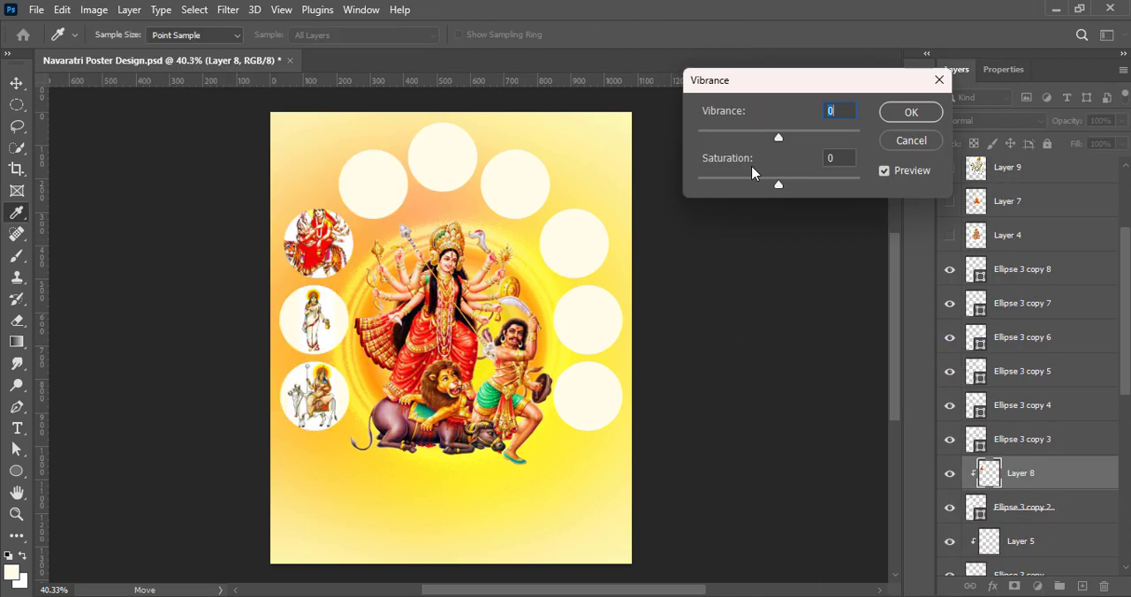
pyautogui.click(911, 140)
pyautogui.click(93, 10)
pyautogui.click(315, 51)
pyautogui.click(94, 10)
pyautogui.click(288, 83)
pyautogui.moveTo(678, 248); pyautogui.dragTo(682, 262)
pyautogui.click(1007, 101)
# Scale down the red-robed goddess image so it fits inside its circle
pyautogui.hotkey('ctrl', 't')
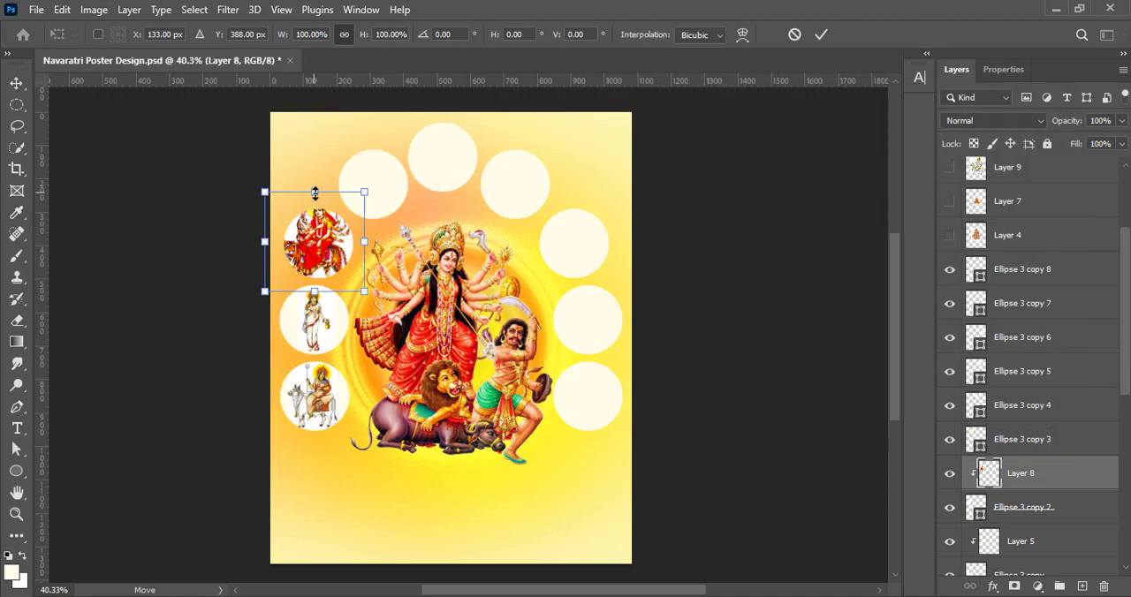
pyautogui.moveTo(265, 291); pyautogui.dragTo(282, 281)
pyautogui.click(819, 36)
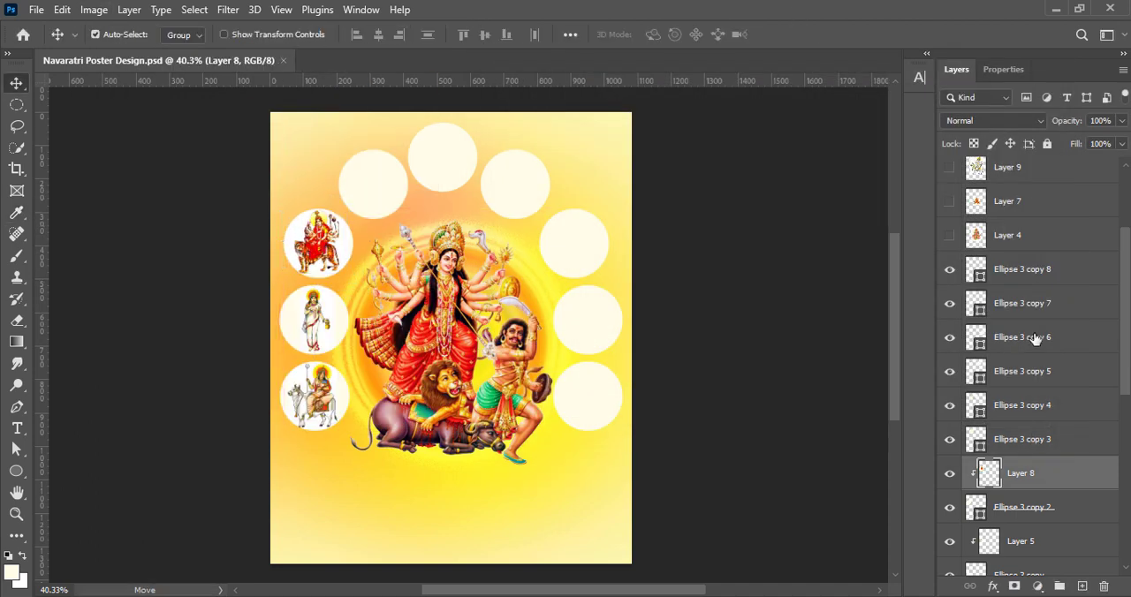
# Show Layers 13 and 12, moving Layer 13 over the circle left of the top one and Layer 12 to the poster's right side
pyautogui.scroll(3, 1038, 235)
pyautogui.click(949, 174)
pyautogui.click(950, 208)
pyautogui.moveTo(557, 285); pyautogui.dragTo(616, 389)
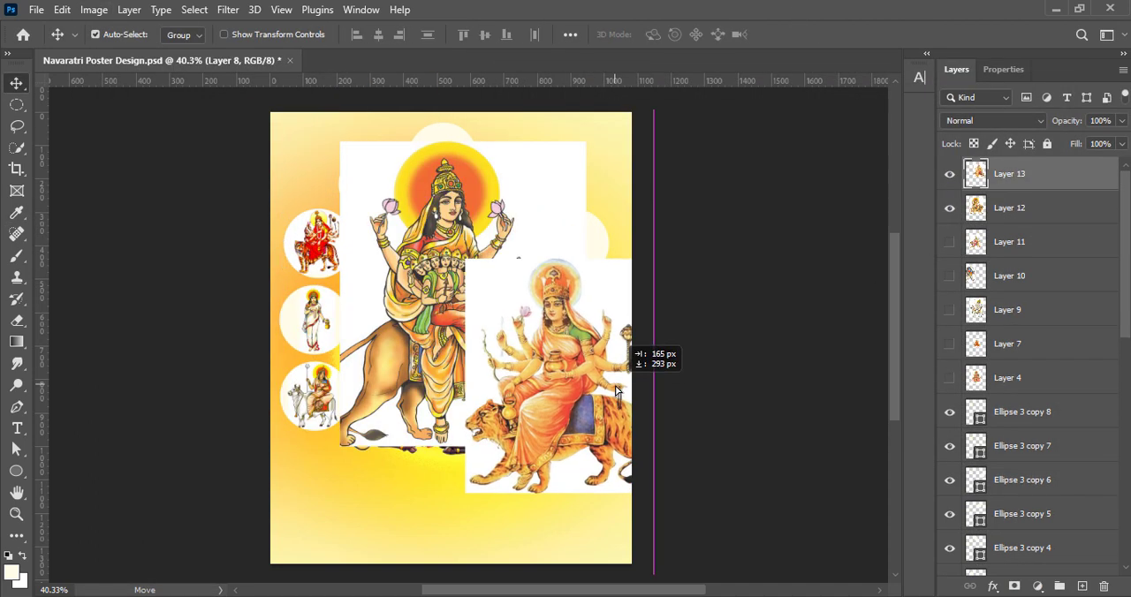
pyautogui.moveTo(424, 305); pyautogui.dragTo(580, 268)
pyautogui.moveTo(537, 341); pyautogui.dragTo(365, 167)
# Place Layer 12 directly above Ellipse 3 copy 4, and clip Layer 13 to Ellipse 3 copy 3
pyautogui.moveTo(1068, 182); pyautogui.dragTo(1033, 525)
pyautogui.scroll(-1, 1035, 495)
pyautogui.moveTo(1037, 482); pyautogui.dragTo(1037, 521)
pyautogui.scroll(1, 1043, 442)
pyautogui.moveTo(1056, 177); pyautogui.dragTo(1050, 490)
pyautogui.scroll(-3, 1043, 451)
pyautogui.rightClick(1039, 457)
pyautogui.click(927, 477)
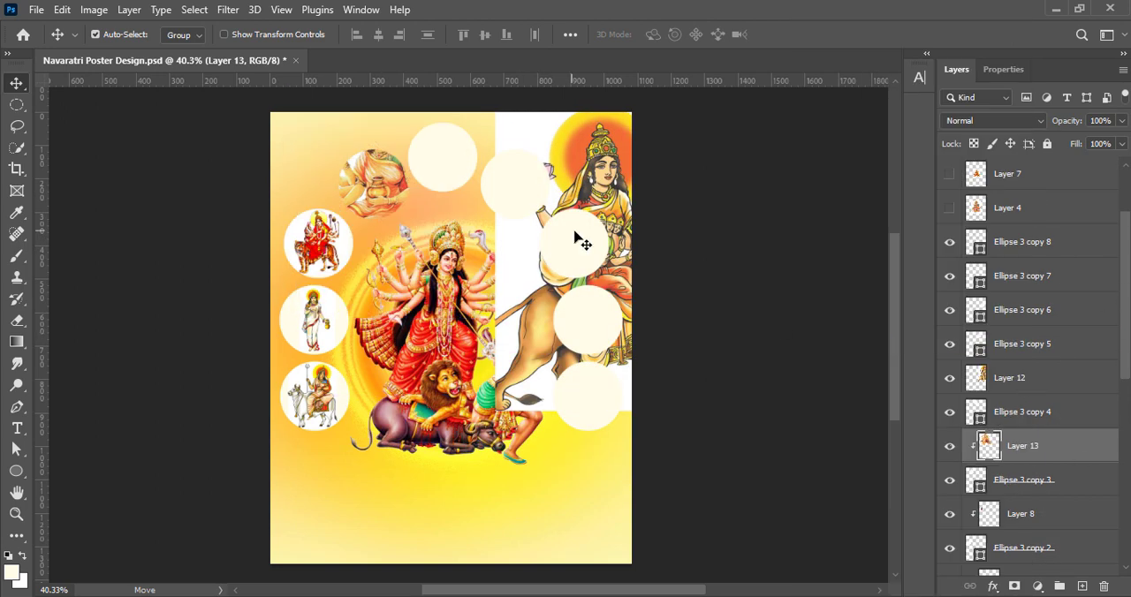
# Move the lion goddess image, Layer 12, over the top centre circle and clip it to Ellipse 3 copy 4
pyautogui.click(574, 237)
pyautogui.moveTo(584, 153); pyautogui.dragTo(452, 117)
pyautogui.rightClick(1040, 412)
pyautogui.click(875, 344)
pyautogui.hotkey('ctrl', 'z')
pyautogui.rightClick(1026, 379)
pyautogui.click(865, 345)
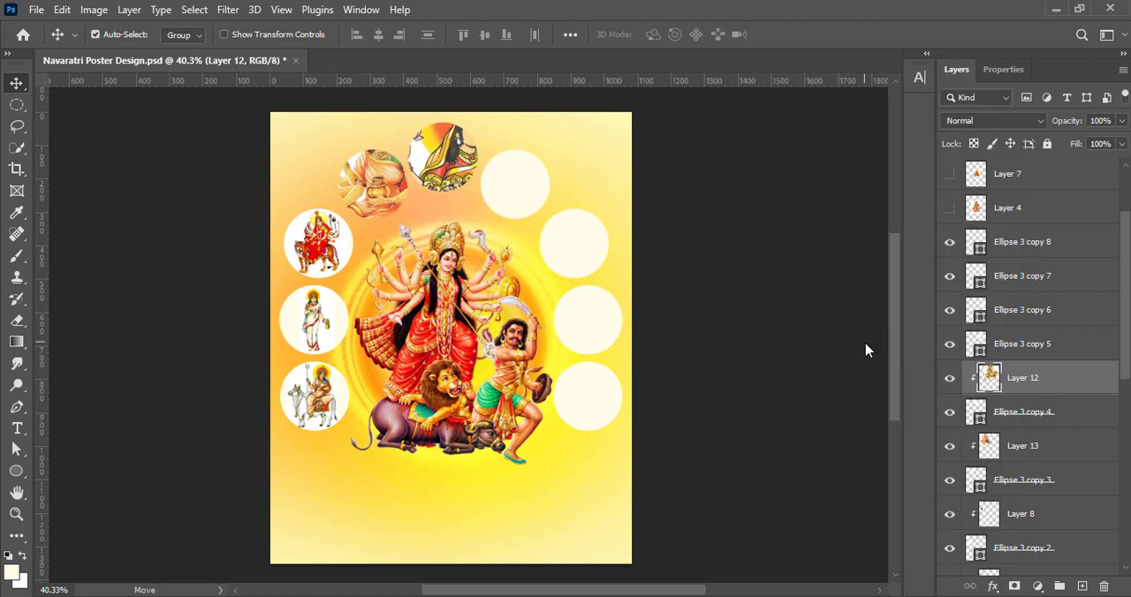
# Show the remaining goddess images, Layers 4, 7, 9, 10 and 11, and spread them apart across the poster
pyautogui.scroll(2, 954, 182)
pyautogui.moveTo(950, 174); pyautogui.dragTo(949, 277)
pyautogui.moveTo(576, 248); pyautogui.dragTo(788, 449)
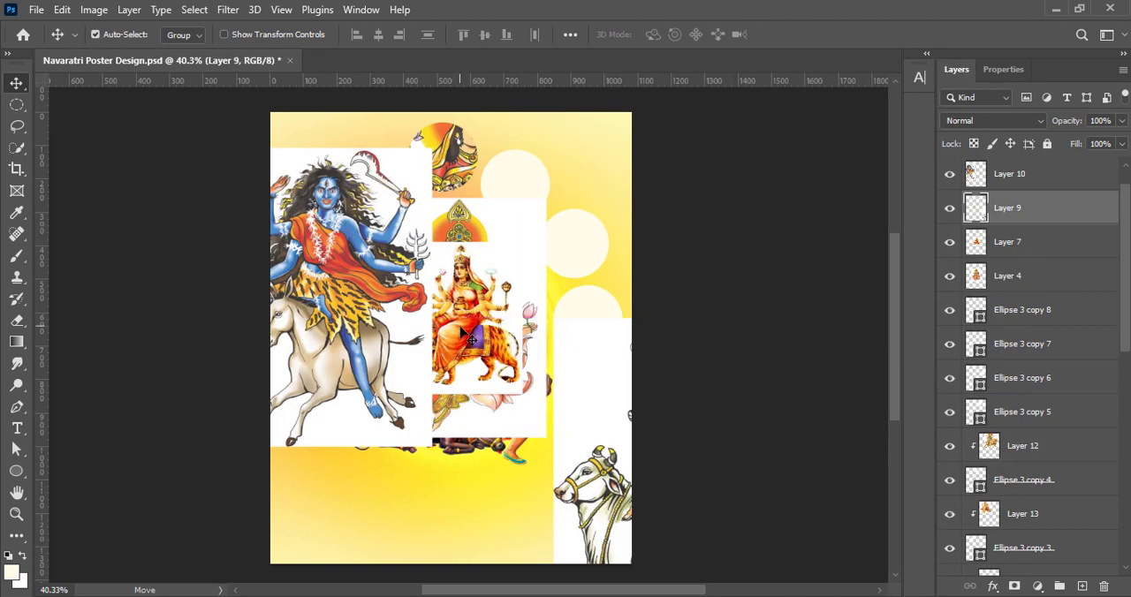
pyautogui.moveTo(491, 311); pyautogui.dragTo(518, 311)
pyautogui.scroll(1, 952, 183)
pyautogui.click(951, 179)
pyautogui.moveTo(459, 386); pyautogui.dragTo(399, 506)
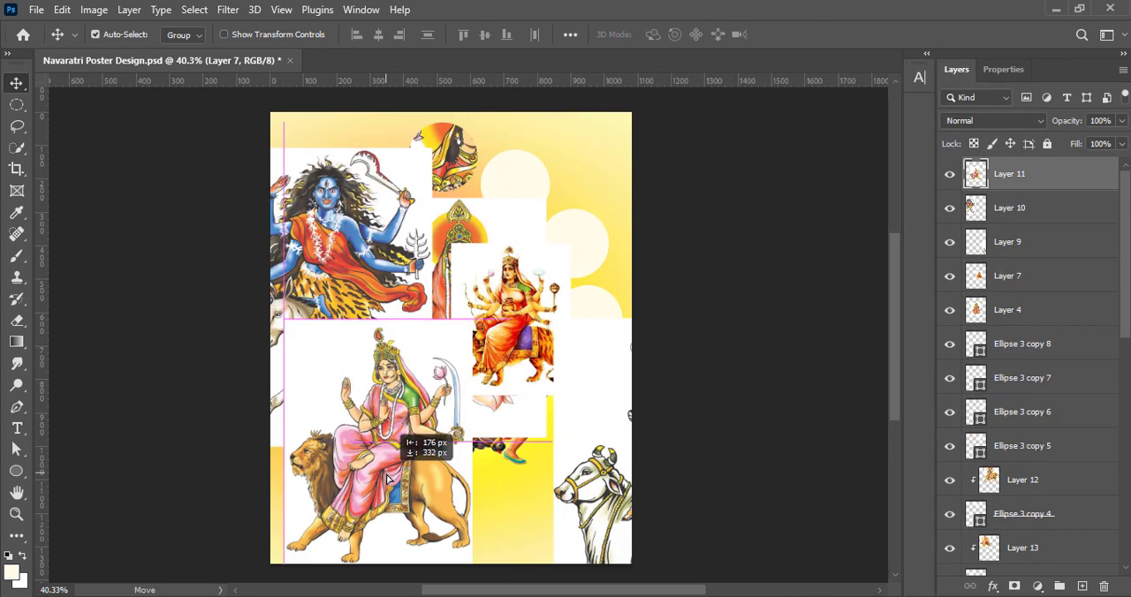
pyautogui.moveTo(371, 251); pyautogui.dragTo(322, 292)
# Delete Layer 7, the small repeated image of the tiger-riding goddess
pyautogui.click(517, 309)
pyautogui.click(1102, 586)
pyautogui.scroll(-1, 707, 389)
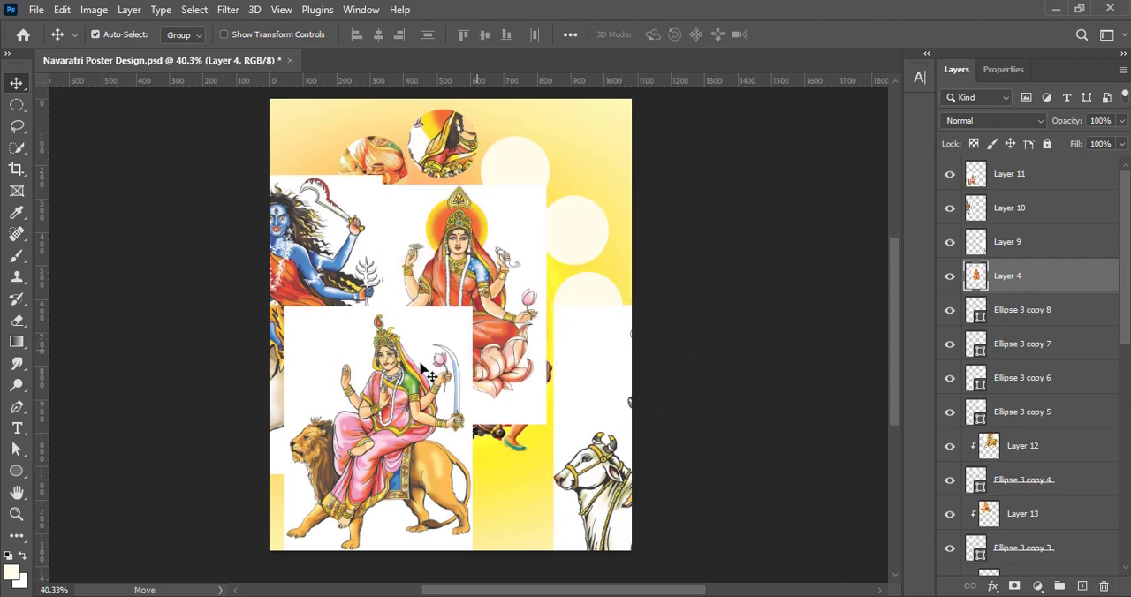
# Move the pink-robed goddess image, Layer 11, over the circle right of the top one and clip it to Ellipse 3 copy 5
pyautogui.moveTo(489, 328); pyautogui.dragTo(506, 465)
pyautogui.moveTo(295, 469); pyautogui.dragTo(411, 227)
pyautogui.moveTo(1049, 177); pyautogui.dragTo(1056, 393)
pyautogui.rightClick(1032, 380)
pyautogui.click(852, 341)
# Move the blue goddess image, Layer 10, over the upper right-side circle and clip it to Ellipse 3 copy 6
pyautogui.moveTo(311, 326); pyautogui.dragTo(584, 251)
pyautogui.moveTo(1049, 175); pyautogui.dragTo(1049, 324)
pyautogui.rightClick(1030, 311)
pyautogui.click(883, 342)
# Move the lotus goddess and bull goddess images aside, and clip the bull goddess, Layer 9, to Ellipse 3 copy 7
pyautogui.moveTo(472, 457); pyautogui.dragTo(343, 425)
pyautogui.moveTo(615, 515); pyautogui.dragTo(448, 480)
pyautogui.moveTo(1042, 175); pyautogui.dragTo(1045, 256)
pyautogui.rightClick(1031, 242)
pyautogui.click(883, 341)
# Move the lotus goddess image, Layer 4, over the lowest right circle and scale it down to fit inside
pyautogui.moveTo(344, 356); pyautogui.dragTo(572, 339)
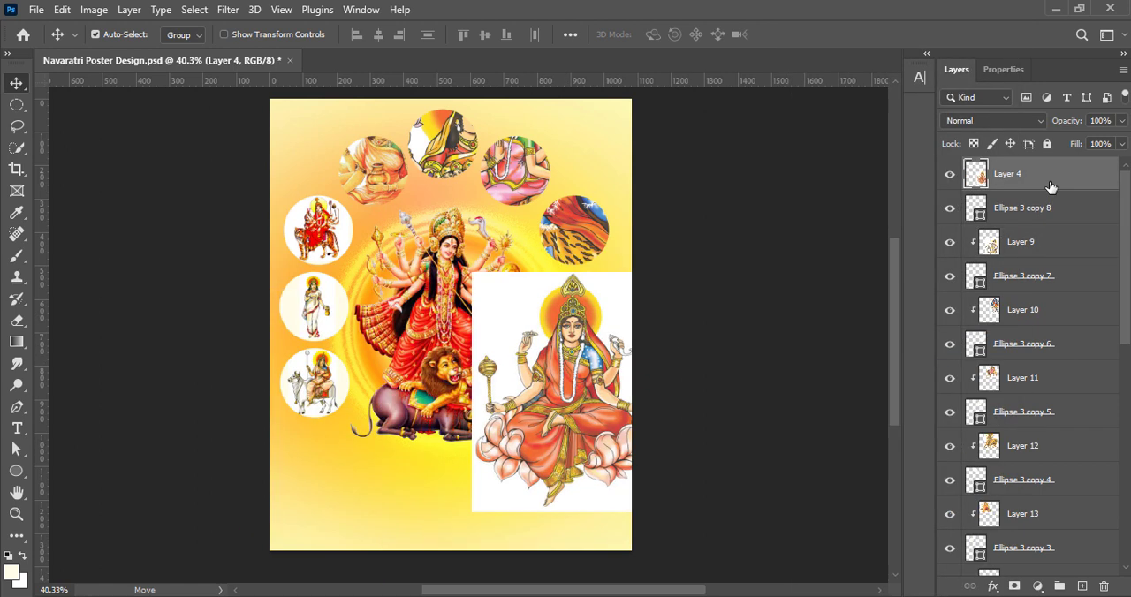
pyautogui.hotkey('ctrl', 't')
pyautogui.moveTo(473, 512); pyautogui.dragTo(567, 391)
pyautogui.moveTo(594, 340); pyautogui.dragTo(568, 371)
pyautogui.moveTo(634, 303); pyautogui.dragTo(607, 337)
pyautogui.moveTo(576, 360); pyautogui.dragTo(594, 358)
pyautogui.click(826, 34)
# Enhance the lotus goddess image, Layer 4, using Vibrance, Brightness/Contrast and Curves
pyautogui.click(93, 9)
pyautogui.click(296, 122)
pyautogui.click(912, 140)
pyautogui.click(94, 9)
pyautogui.click(305, 52)
pyautogui.click(889, 172)
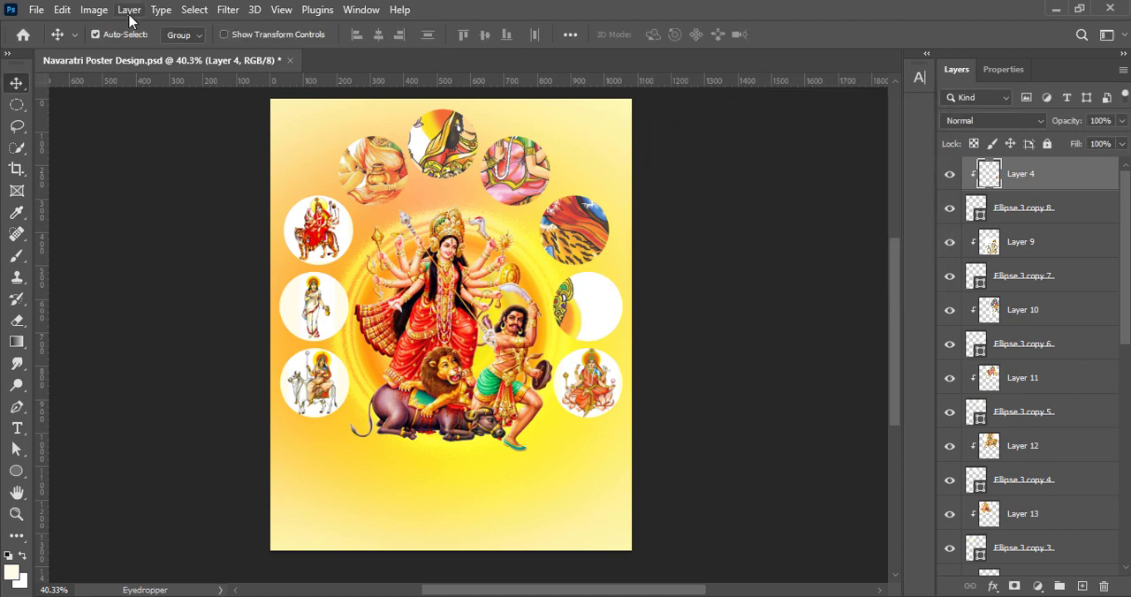
pyautogui.click(95, 10)
pyautogui.click(291, 84)
pyautogui.moveTo(855, 258); pyautogui.dragTo(855, 276)
pyautogui.press('Return')
# Scale the bull goddess image, Layer 9, to about 20% and centre it in the middle right circle
pyautogui.moveTo(563, 308); pyautogui.dragTo(593, 329)
pyautogui.hotkey('ctrl', 't')
pyautogui.moveTo(390, 150); pyautogui.dragTo(530, 345)
pyautogui.moveTo(582, 449); pyautogui.dragTo(592, 298)
pyautogui.moveTo(644, 192); pyautogui.dragTo(611, 269)
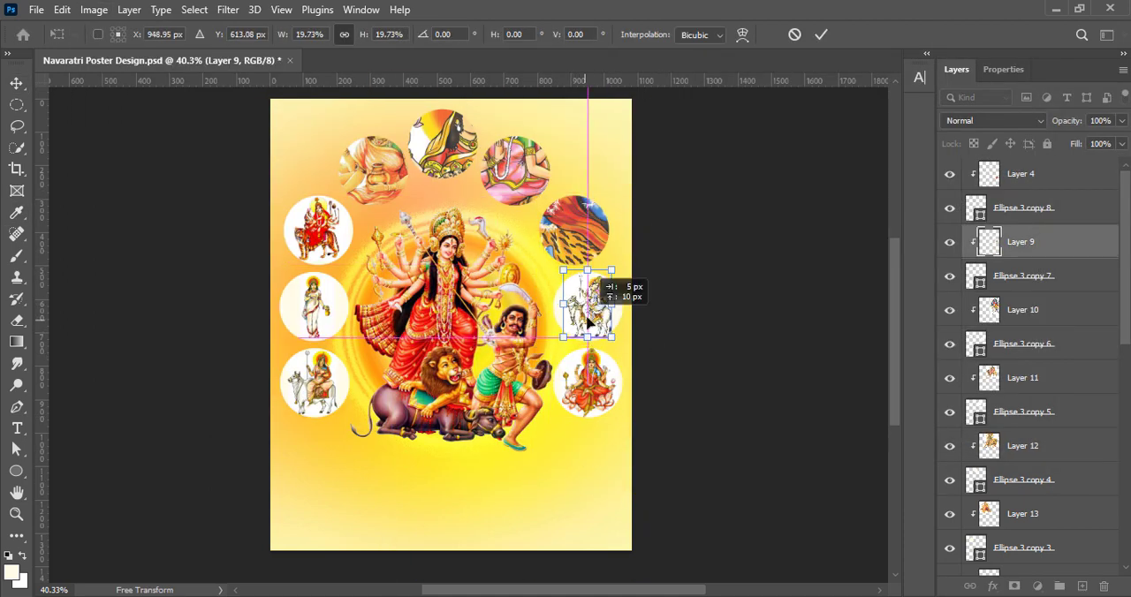
pyautogui.moveTo(590, 325); pyautogui.dragTo(588, 328)
pyautogui.press('Return')
# Enhance the bull goddess image, Layer 9, using Vibrance, Brightness/Contrast and Curves
pyautogui.click(93, 10)
pyautogui.click(288, 124)
pyautogui.click(901, 139)
pyautogui.click(94, 10)
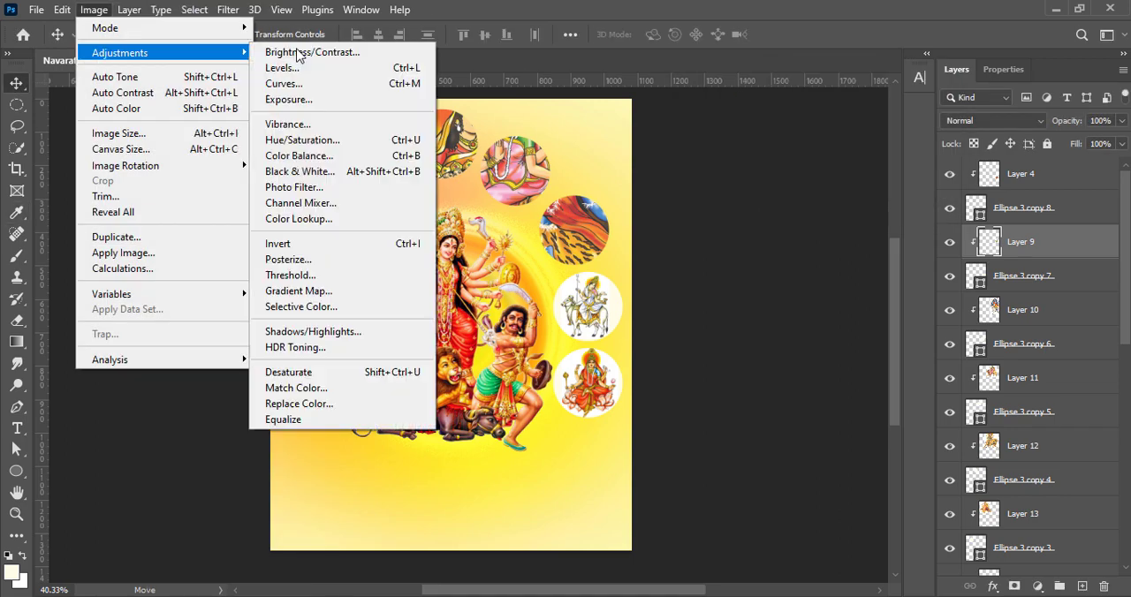
pyautogui.click(299, 53)
pyautogui.click(889, 137)
pyautogui.click(62, 10)
pyautogui.moveTo(94, 10)
pyautogui.click(288, 84)
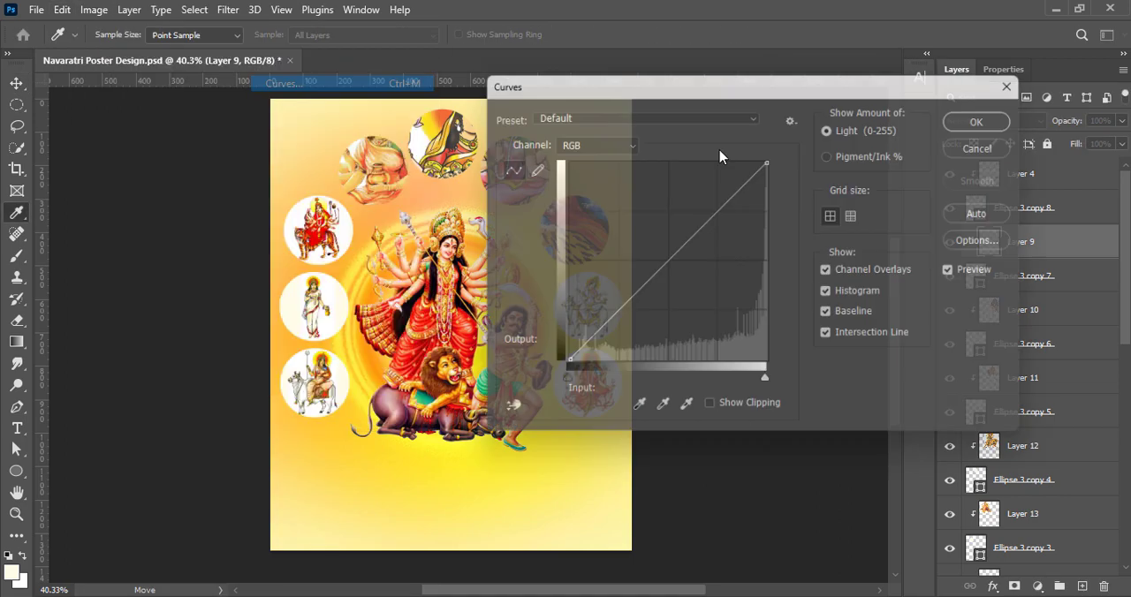
pyautogui.moveTo(724, 86); pyautogui.dragTo(860, 78)
pyautogui.moveTo(813, 265); pyautogui.dragTo(812, 290)
pyautogui.click(1114, 115)
# Scale down the blue goddess image, Layer 10, and fit it inside the upper right-side circle
pyautogui.keyDown('ctrl'); pyautogui.click(565, 234); pyautogui.keyUp('ctrl')
pyautogui.hotkey('ctrl', 't')
pyautogui.moveTo(470, 248); pyautogui.dragTo(562, 230)
pyautogui.moveTo(578, 273); pyautogui.dragTo(578, 261)
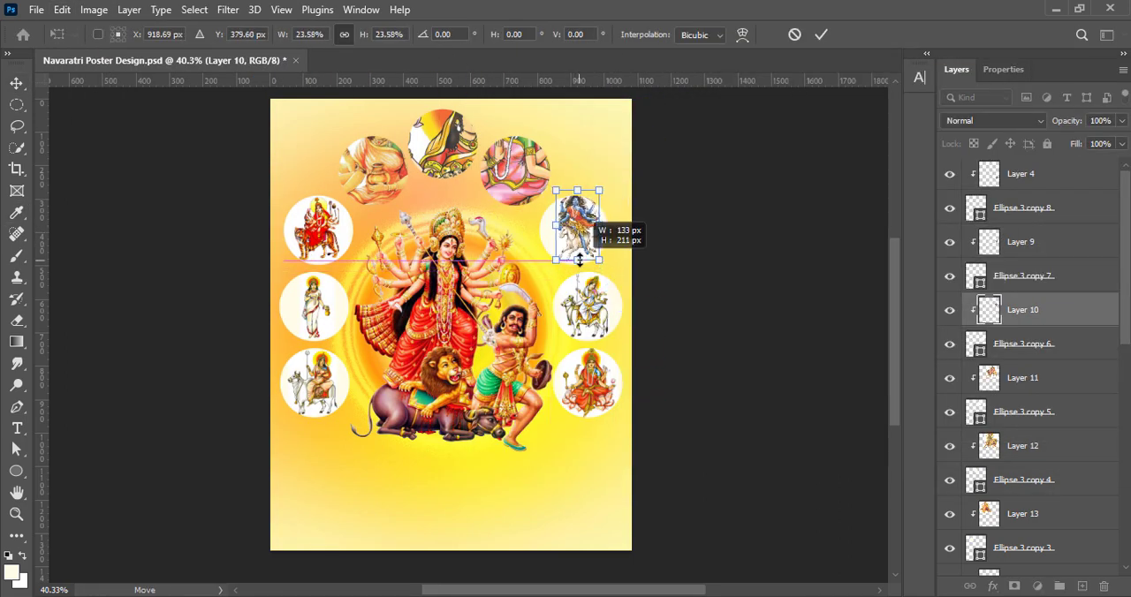
pyautogui.moveTo(576, 191); pyautogui.dragTo(576, 196)
pyautogui.press('Return')
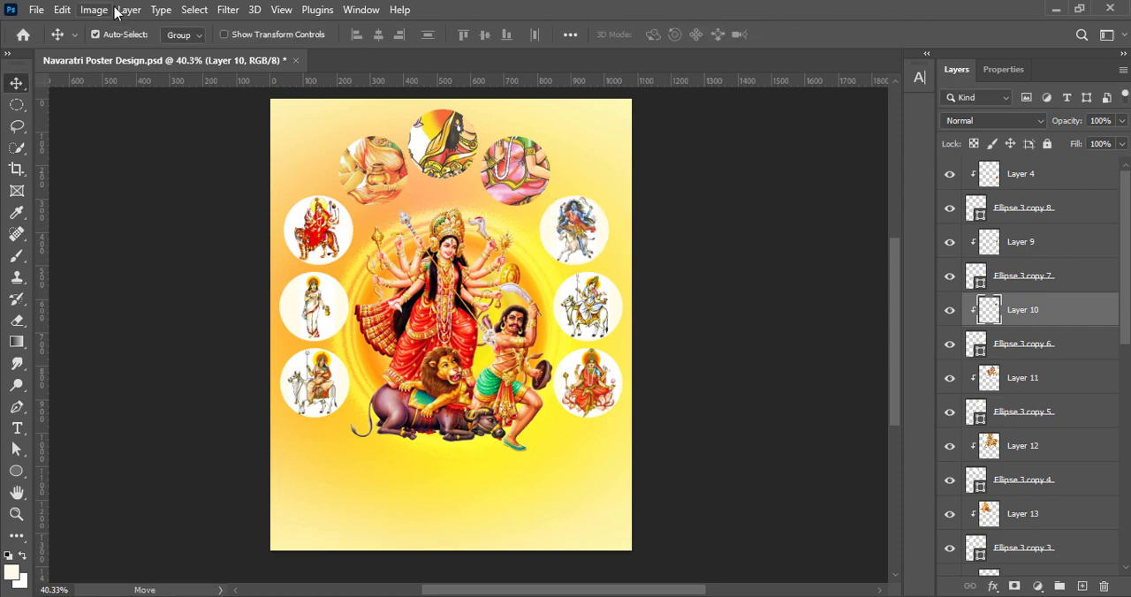
# Enhance the blue goddess image, Layer 10, using Brightness/Contrast and Curves
pyautogui.click(99, 10)
pyautogui.moveTo(114, 52)
pyautogui.click(291, 121)
pyautogui.press('Escape')
pyautogui.click(94, 10)
pyautogui.click(304, 53)
pyautogui.moveTo(756, 195); pyautogui.dragTo(782, 196)
pyautogui.press('Return')
pyautogui.click(93, 9)
pyautogui.click(292, 86)
pyautogui.moveTo(547, 59); pyautogui.dragTo(884, 70)
pyautogui.moveTo(805, 256); pyautogui.dragTo(811, 271)
pyautogui.press('Return')
# Enlarge the blue goddess image, Layer 10, to about 104% within the upper right-side circle
pyautogui.hotkey('ctrl', 't')
pyautogui.moveTo(557, 258); pyautogui.dragTo(555, 260)
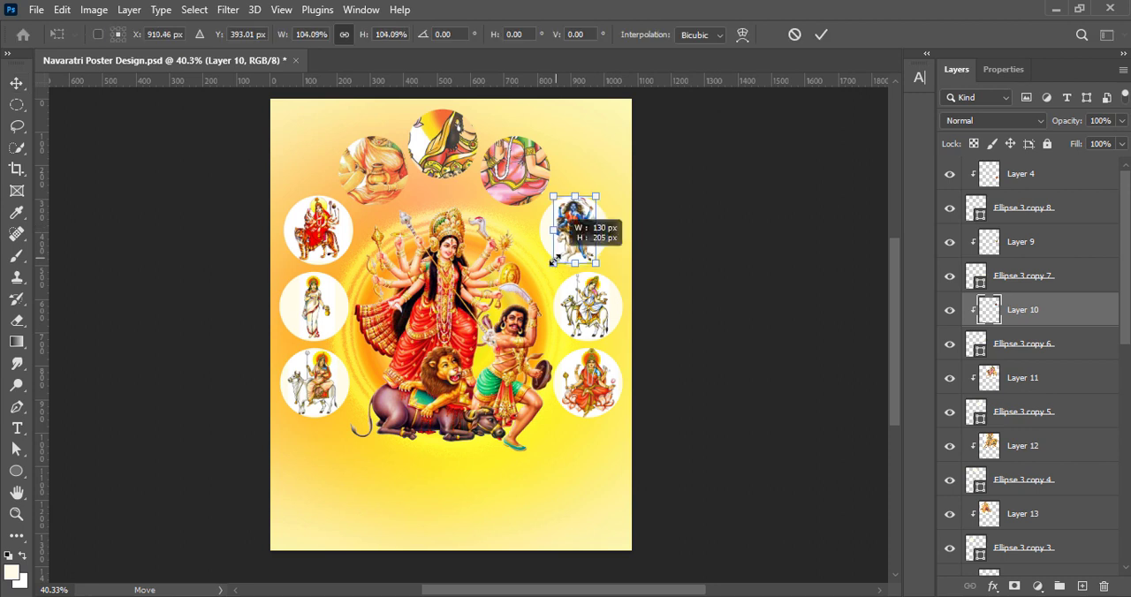
pyautogui.press('Return')
# Scale down the pink goddess image, Layer 11, and fit it inside the circle right of the topmost one
pyautogui.click(1024, 378)
pyautogui.hotkey('ctrl', 't')
pyautogui.moveTo(399, 302); pyautogui.dragTo(531, 136)
pyautogui.moveTo(566, 95); pyautogui.dragTo(523, 150)
pyautogui.moveTo(547, 117); pyautogui.dragTo(534, 133)
pyautogui.moveTo(521, 172); pyautogui.dragTo(483, 203)
pyautogui.press('Return')
# Boost the colour of Layer 11 by raising saturation, adjusting Brightness/Contrast and setting vibrance to +100
pyautogui.click(94, 11)
pyautogui.moveTo(104, 52)
pyautogui.click(287, 124)
pyautogui.moveTo(779, 187); pyautogui.dragTo(801, 187)
pyautogui.click(911, 112)
pyautogui.click(94, 11)
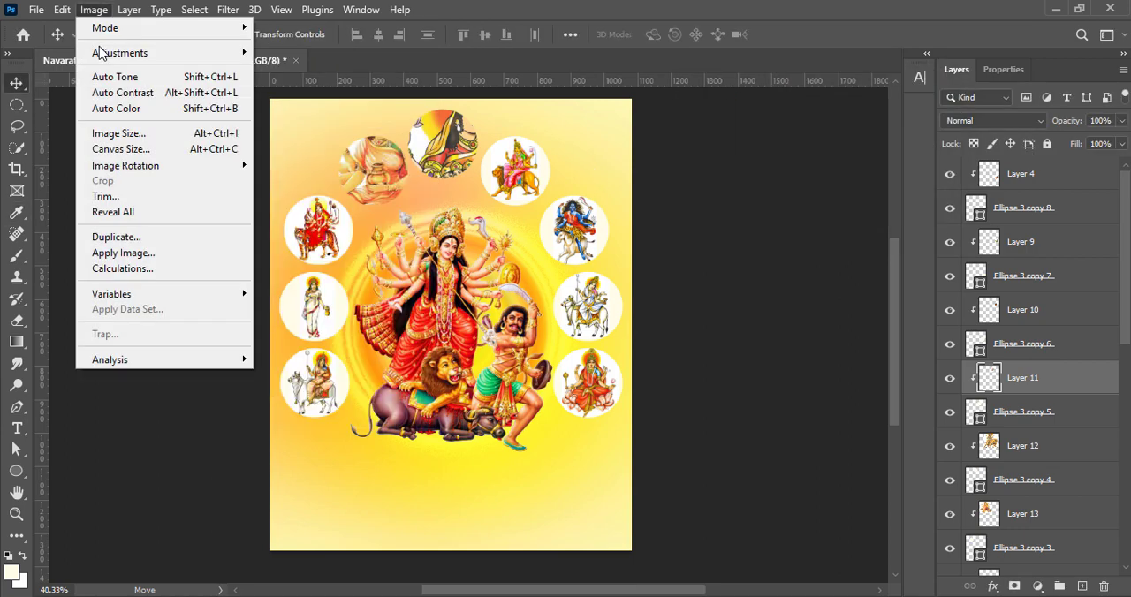
pyautogui.click(300, 52)
pyautogui.click(900, 179)
pyautogui.click(93, 11)
pyautogui.click(287, 123)
pyautogui.moveTo(778, 139); pyautogui.dragTo(859, 138)
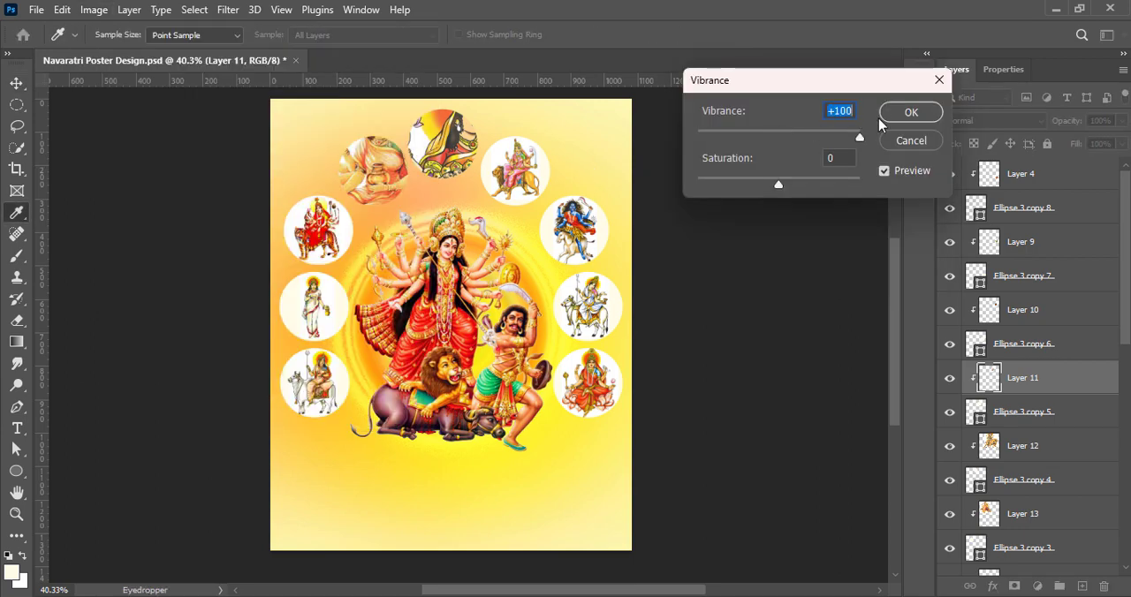
pyautogui.click(910, 112)
# Brighten Layer 11 further with Brightness/Contrast and deepen its tones with Curves
pyautogui.click(94, 12)
pyautogui.click(300, 52)
pyautogui.moveTo(757, 197); pyautogui.dragTo(767, 198)
pyautogui.click(889, 137)
pyautogui.click(93, 11)
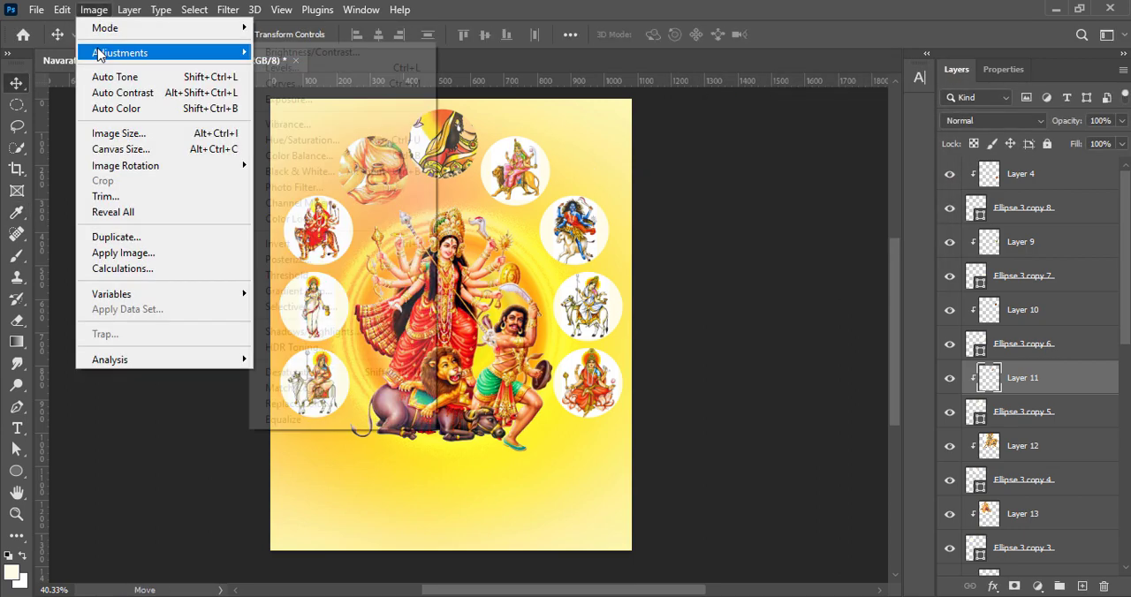
pyautogui.click(278, 84)
pyautogui.moveTo(750, 242); pyautogui.dragTo(757, 252)
pyautogui.click(1078, 96)
# Scale the lion-riding goddess image, Layer 12, to about 20% and centre it in the topmost circle
pyautogui.click(439, 146)
pyautogui.hotkey('ctrl', 't')
pyautogui.moveTo(605, 356); pyautogui.dragTo(408, 114)
pyautogui.moveTo(391, 105); pyautogui.dragTo(449, 162)
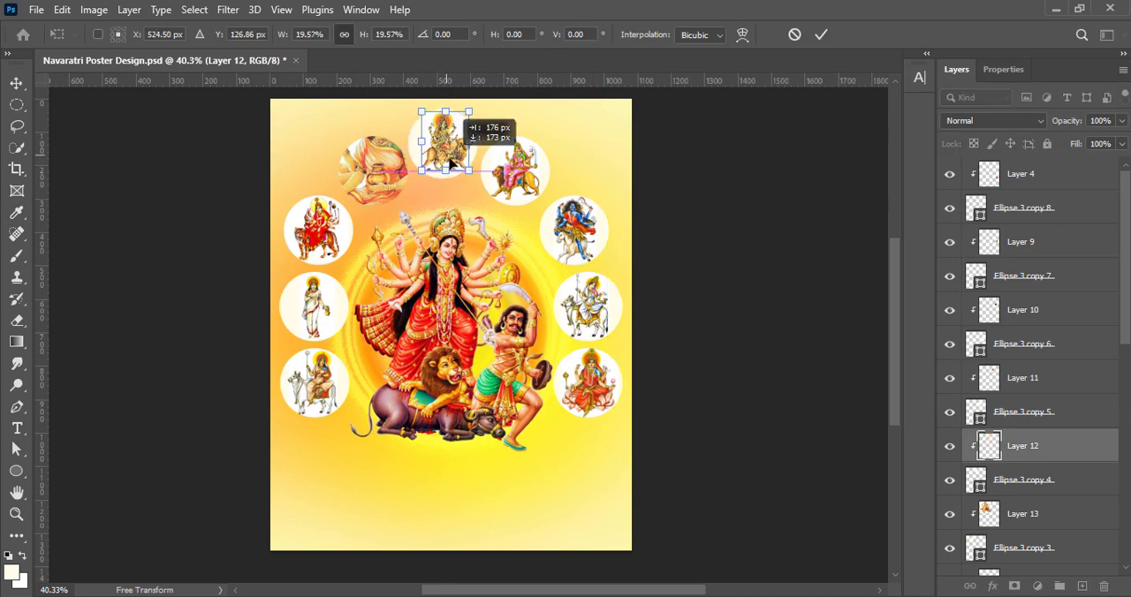
pyautogui.click(821, 35)
# Set the saturation of Layer 12 to +100 using the Vibrance adjustment
pyautogui.click(94, 10)
pyautogui.moveTo(124, 48)
pyautogui.click(291, 122)
pyautogui.moveTo(778, 179); pyautogui.dragTo(860, 185)
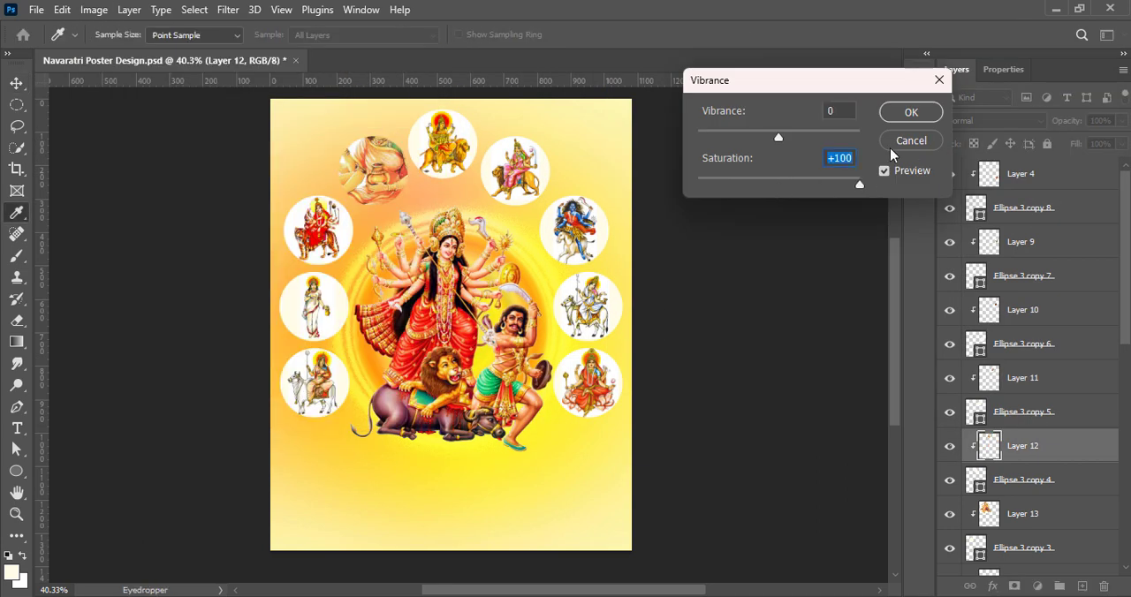
pyautogui.click(891, 116)
# Adjust the tones of Layer 12 using Brightness/Contrast and Curves
pyautogui.click(94, 9)
pyautogui.click(287, 49)
pyautogui.click(870, 139)
pyautogui.click(95, 10)
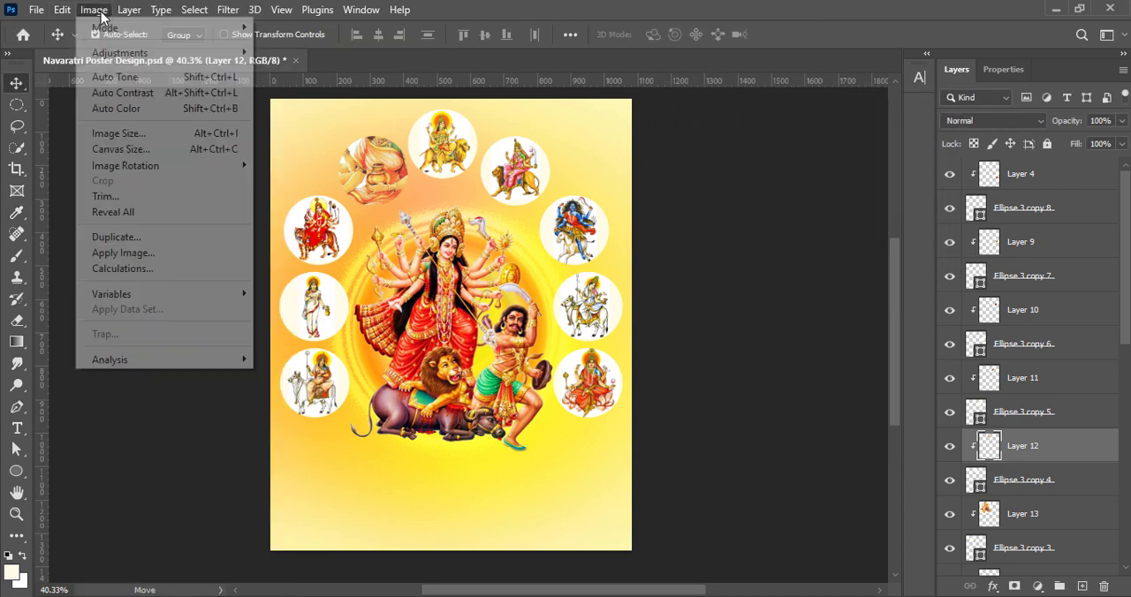
pyautogui.click(265, 81)
pyautogui.moveTo(748, 242); pyautogui.dragTo(756, 251)
pyautogui.click(1078, 96)
# Scale the goddess image on Layer 13 to about 27% and fit it in the circle left of the topmost one
pyautogui.click(1025, 514)
pyautogui.hotkey('ctrl', 't')
pyautogui.moveTo(473, 191); pyautogui.dragTo(335, 194)
pyautogui.press('Return')
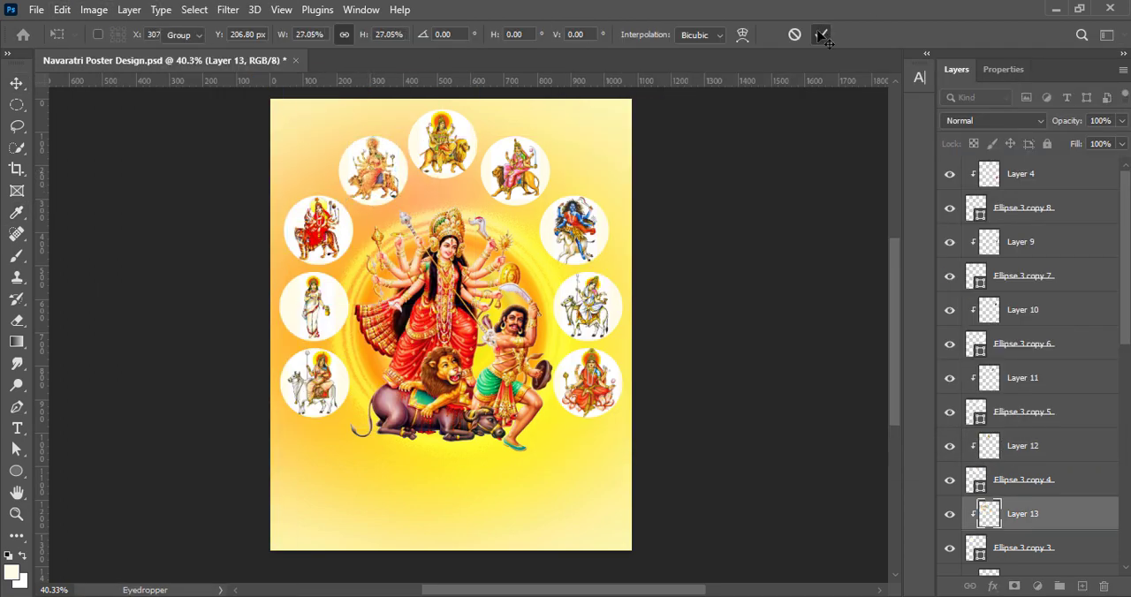
# Enhance the goddess image on Layer 13 using Brightness/Contrast and Curves
pyautogui.click(94, 10)
pyautogui.moveTo(124, 48)
pyautogui.click(288, 50)
pyautogui.click(889, 137)
pyautogui.click(93, 10)
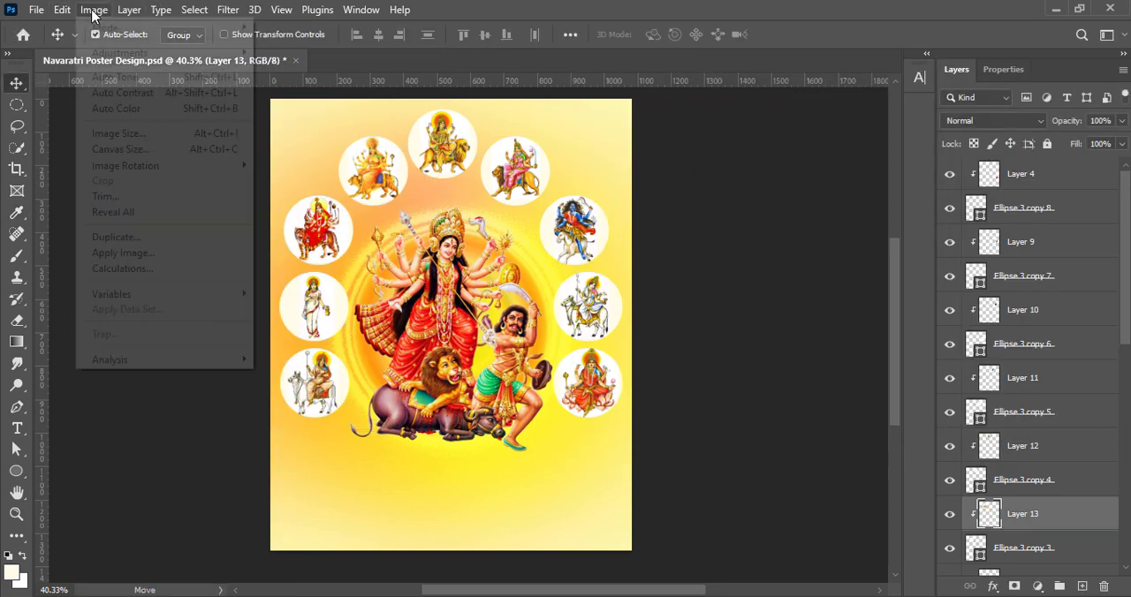
pyautogui.click(267, 82)
pyautogui.moveTo(750, 242); pyautogui.dragTo(757, 253)
pyautogui.click(1078, 96)
pyautogui.click(435, 158)
pyautogui.hotkey('ctrl', 't')
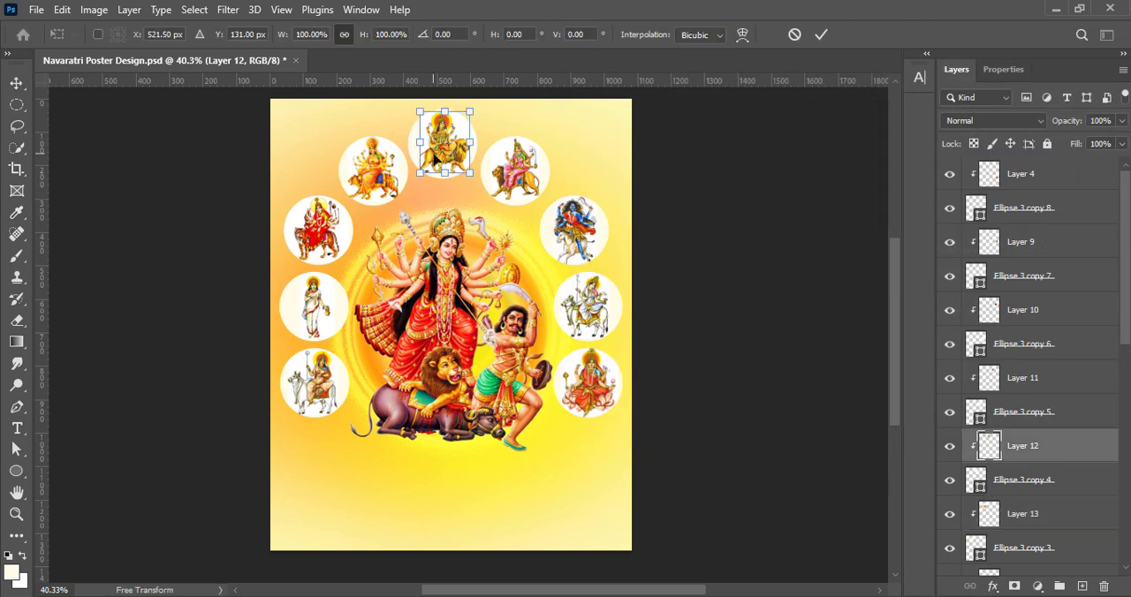
pyautogui.click(821, 35)
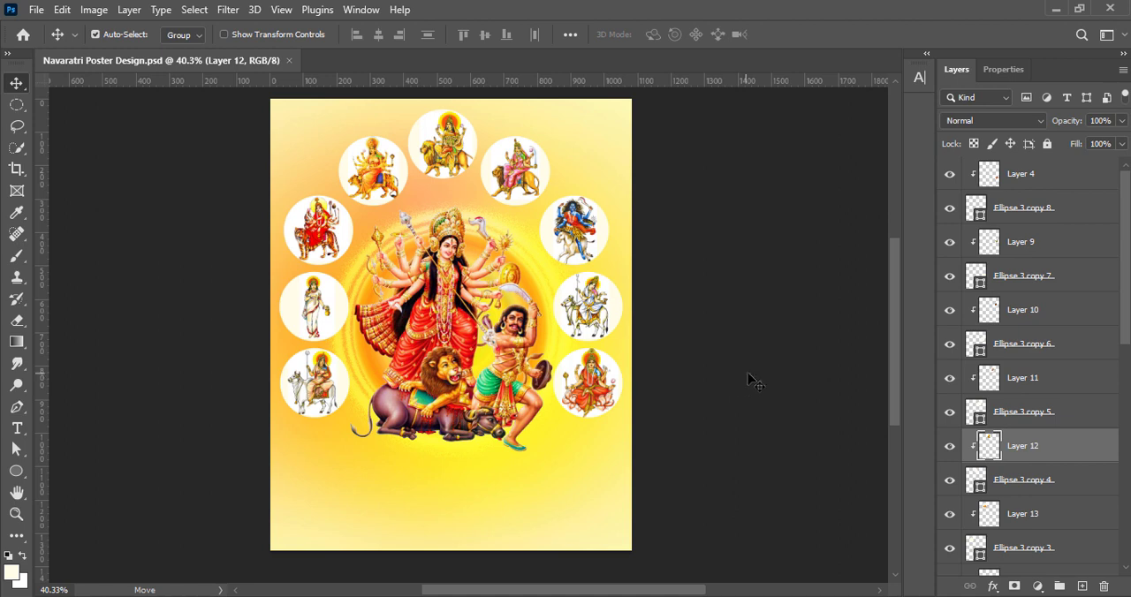
# Add a Color Dodge outer glow to the lower left circle, Ellipse 3, with 33% opacity and 27 px size
pyautogui.scroll(-5, 1096, 464)
pyautogui.scroll(-5, 1027, 426)
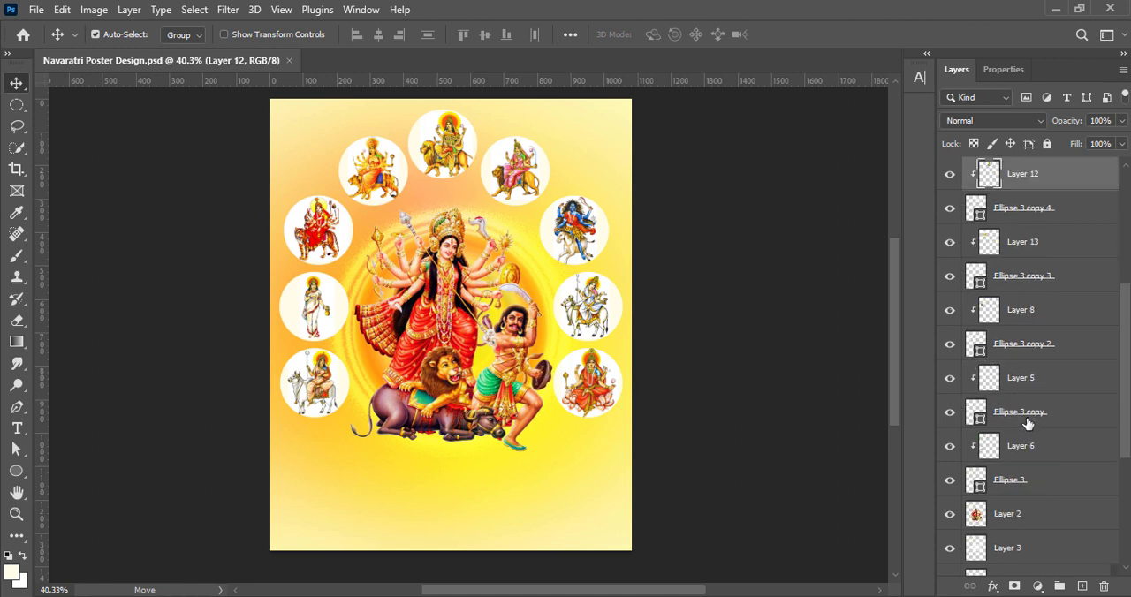
pyautogui.click(1007, 412)
pyautogui.rightClick(1007, 411)
pyautogui.click(937, 87)
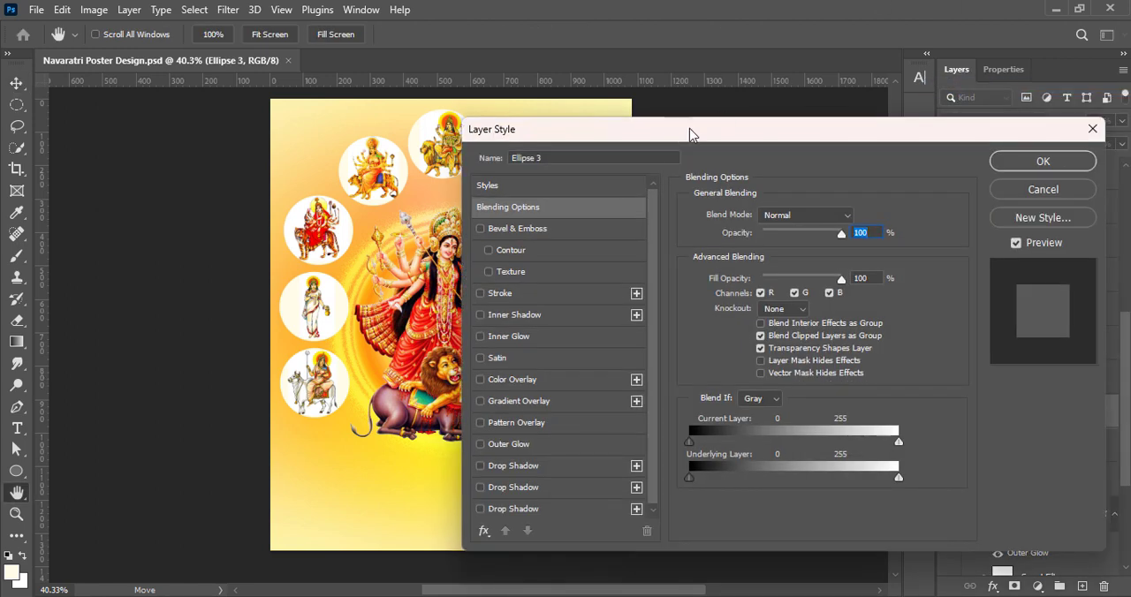
pyautogui.moveTo(690, 130); pyautogui.dragTo(787, 119)
pyautogui.click(578, 434)
pyautogui.click(615, 434)
pyautogui.moveTo(889, 221); pyautogui.dragTo(872, 223)
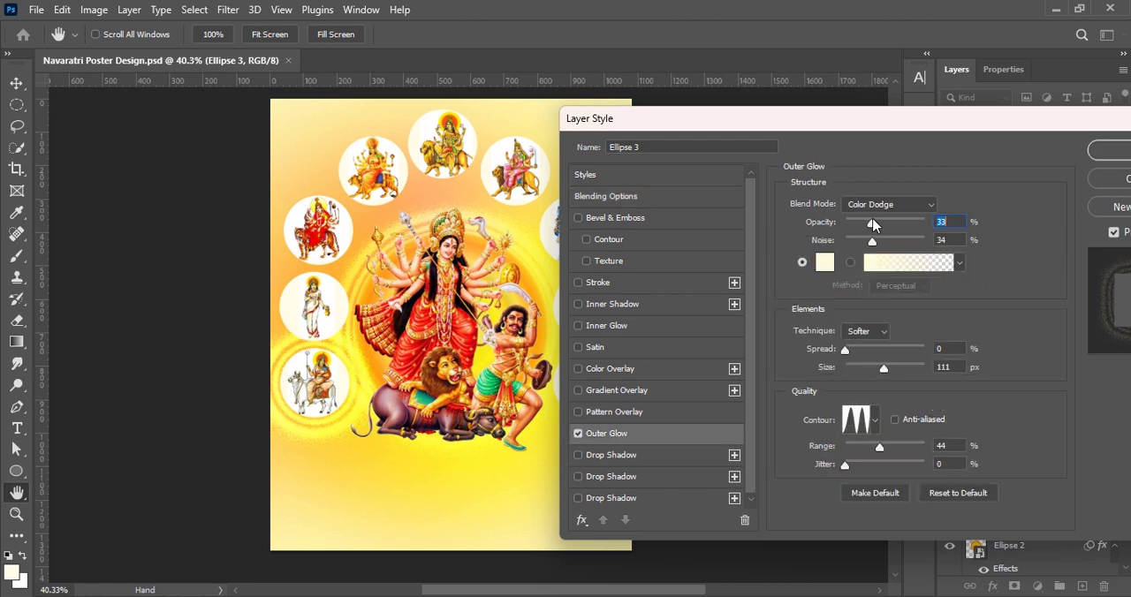
pyautogui.moveTo(884, 373); pyautogui.dragTo(864, 373)
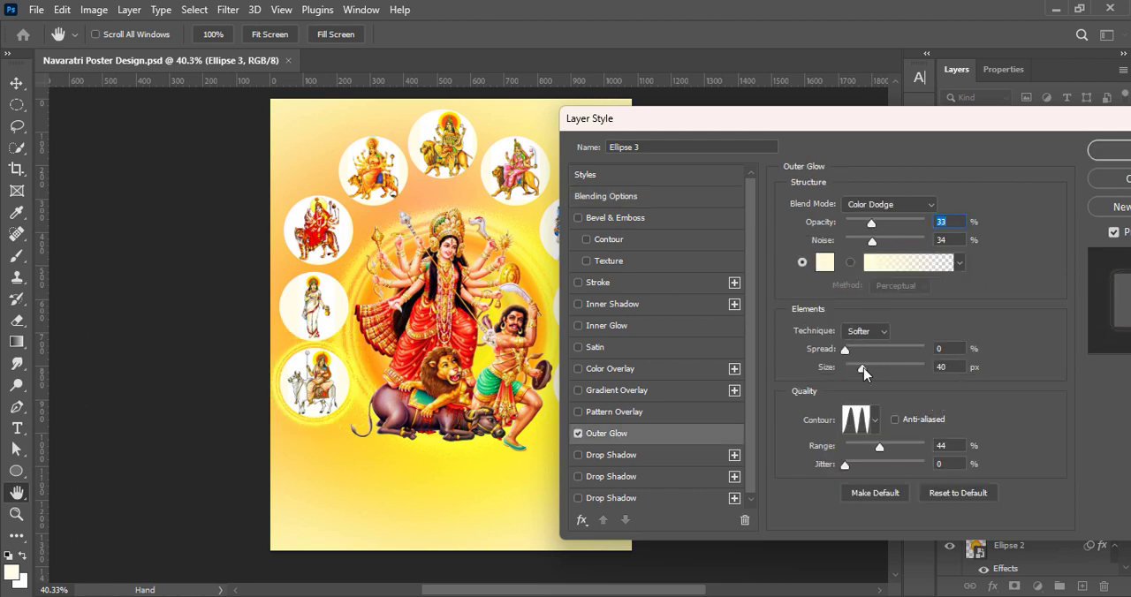
# Refine Ellipse 3's outer glow to 52% opacity, 0% noise, 24 px size, 69% range and a single-peak contour
pyautogui.click(872, 422)
pyautogui.click(803, 488)
pyautogui.click(873, 245)
pyautogui.moveTo(872, 242); pyautogui.dragTo(839, 242)
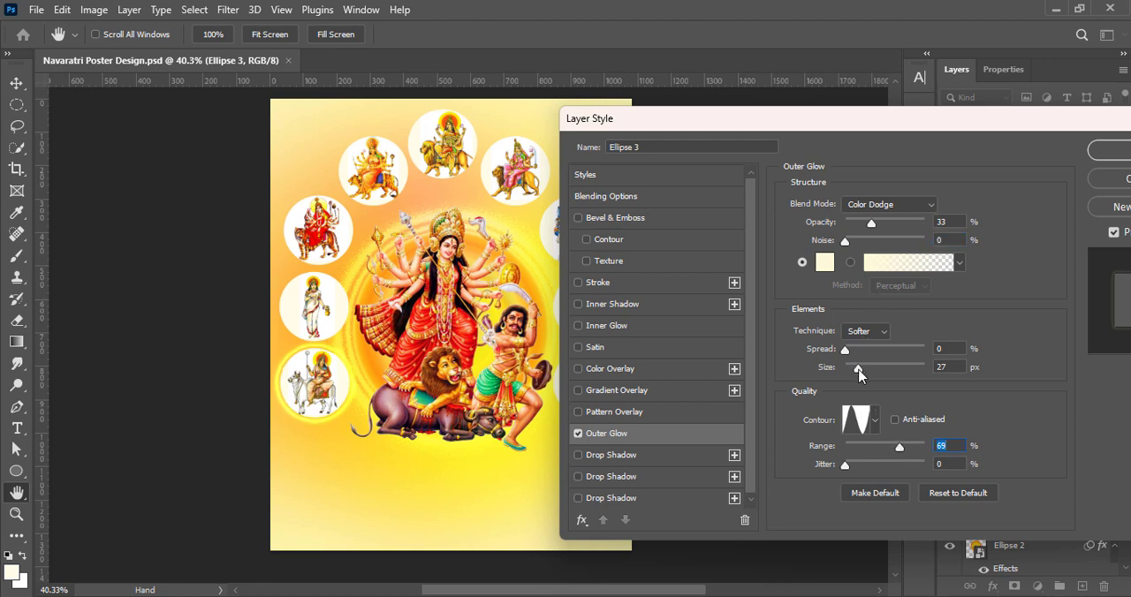
pyautogui.click(875, 422)
pyautogui.click(855, 486)
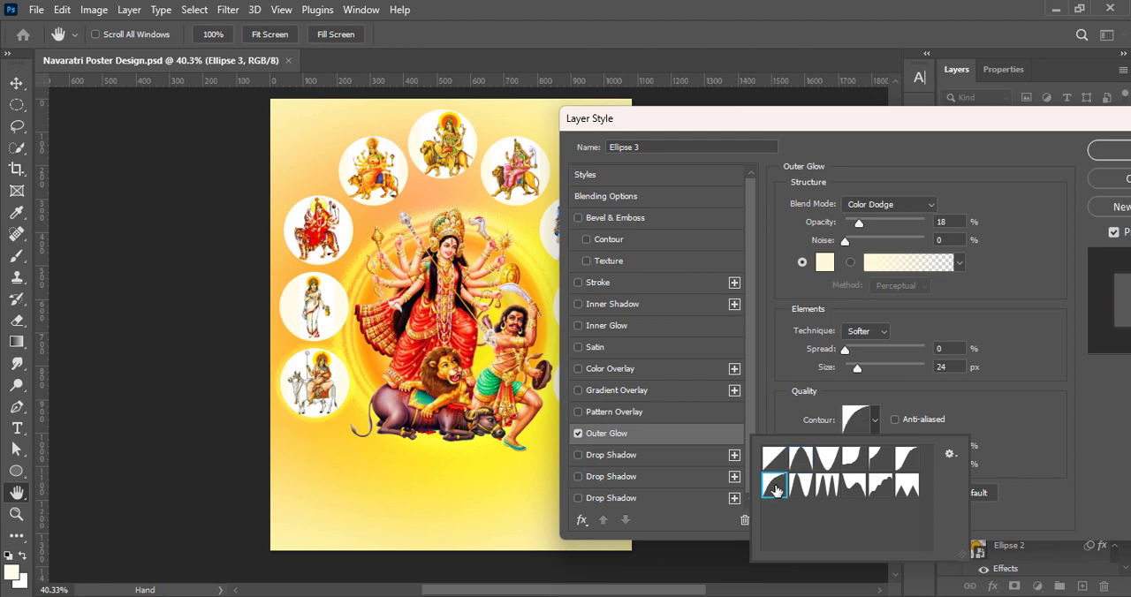
pyautogui.click(795, 459)
pyautogui.moveTo(859, 223); pyautogui.dragTo(865, 222)
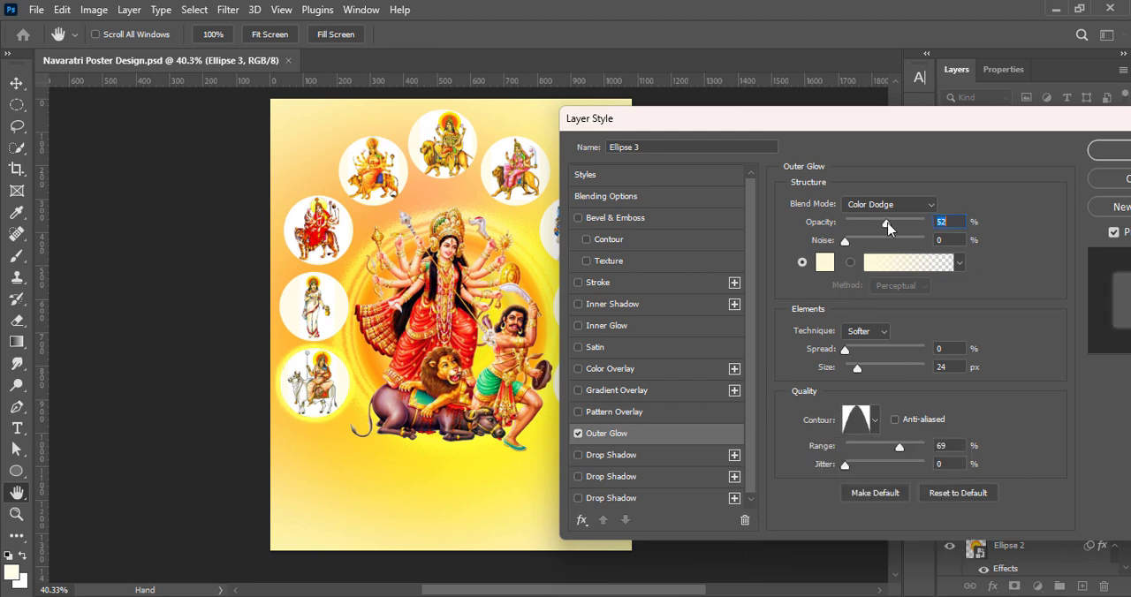
pyautogui.click(1106, 152)
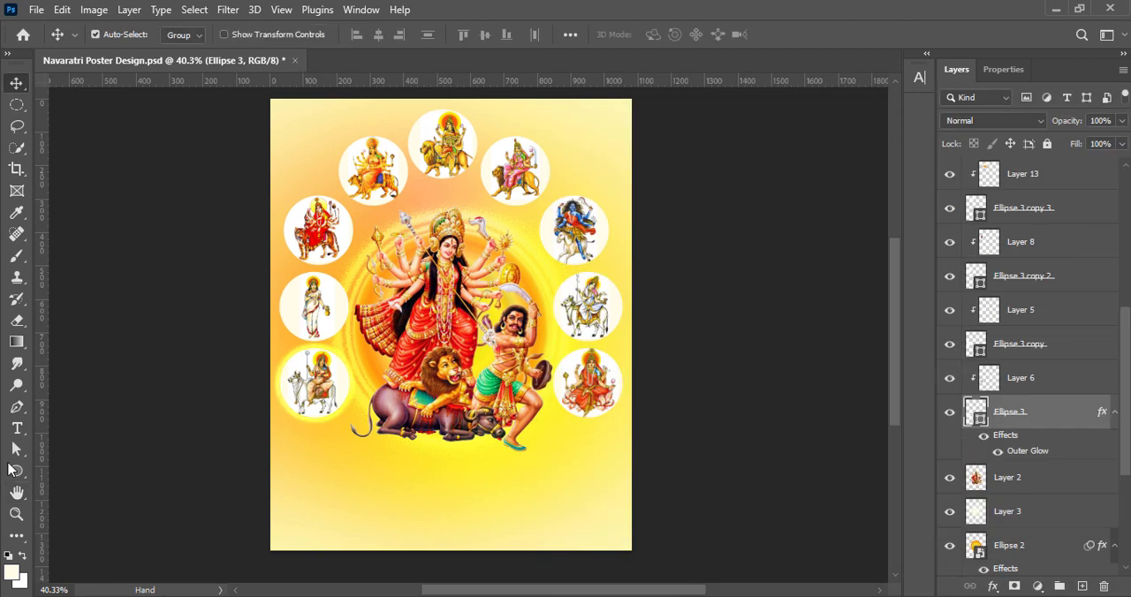
# Apply the same outer glow to the circles Ellipse 3 copy and Ellipse 3 copy 2
pyautogui.rightClick(977, 346)
pyautogui.click(1007, 16)
pyautogui.click(501, 434)
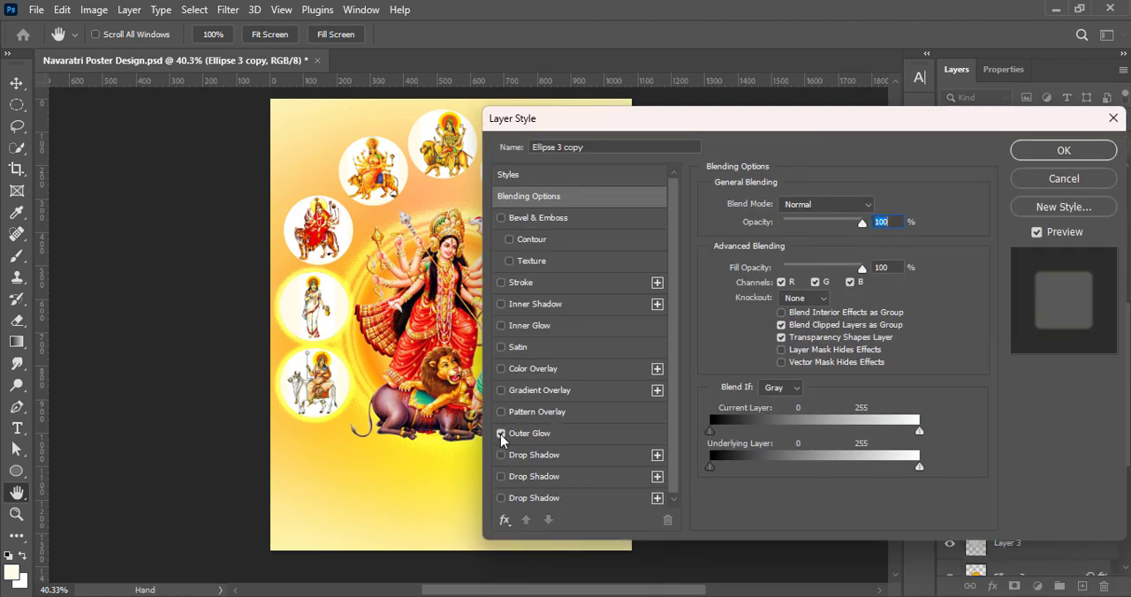
pyautogui.click(1030, 151)
pyautogui.rightClick(977, 276)
pyautogui.click(1007, 16)
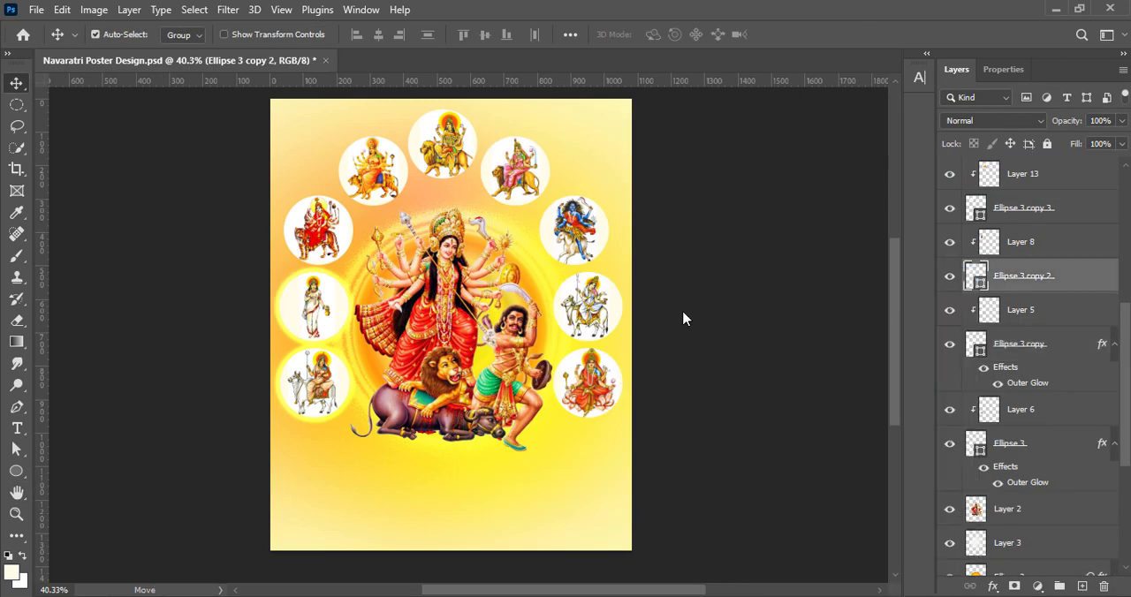
pyautogui.click(501, 434)
pyautogui.click(1050, 149)
# Apply the outer glow to Ellipse 3 copy 3 and Ellipse 3 copy 4, the latter with the Hard Mix blend mode
pyautogui.rightClick(975, 206)
pyautogui.click(970, 214)
pyautogui.click(501, 434)
pyautogui.click(1030, 149)
pyautogui.scroll(3, 977, 240)
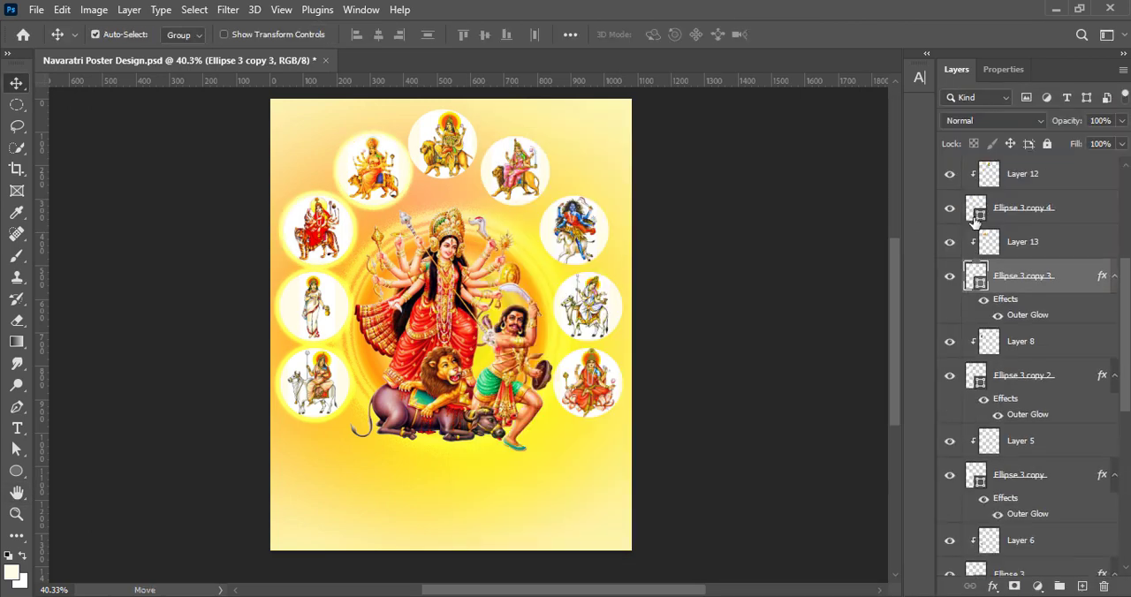
pyautogui.rightClick(976, 244)
pyautogui.click(954, 253)
pyautogui.click(496, 432)
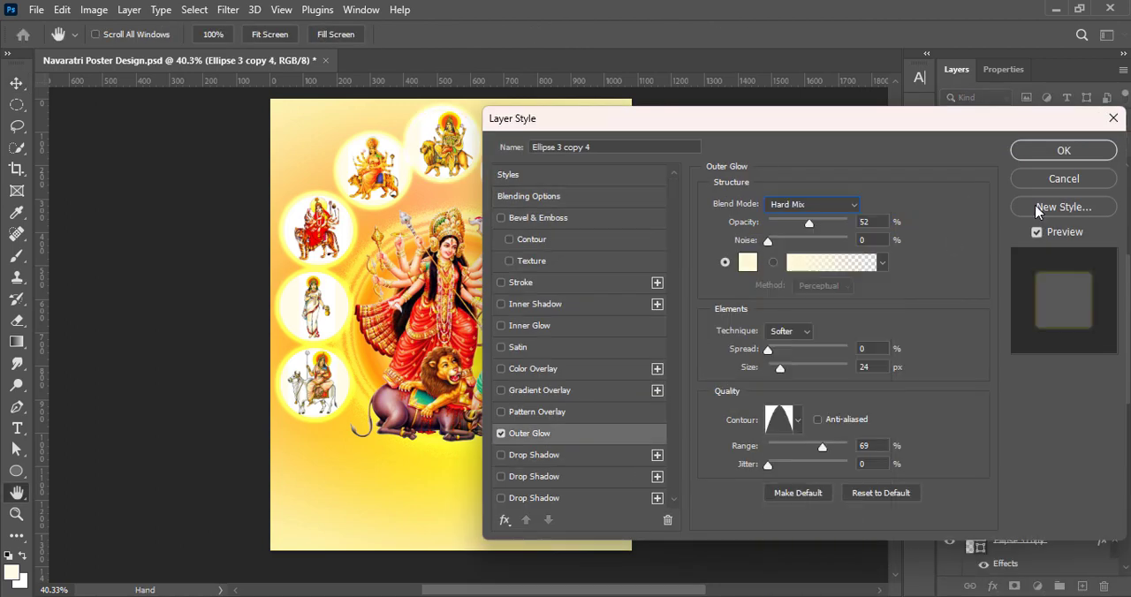
pyautogui.click(1052, 149)
# Apply the same outer glow to the circles Ellipse 3 copy 5 and Ellipse 3 copy 6
pyautogui.scroll(2, 983, 248)
pyautogui.rightClick(982, 245)
pyautogui.click(961, 255)
pyautogui.click(503, 434)
pyautogui.click(1051, 151)
pyautogui.rightClick(977, 180)
pyautogui.click(962, 191)
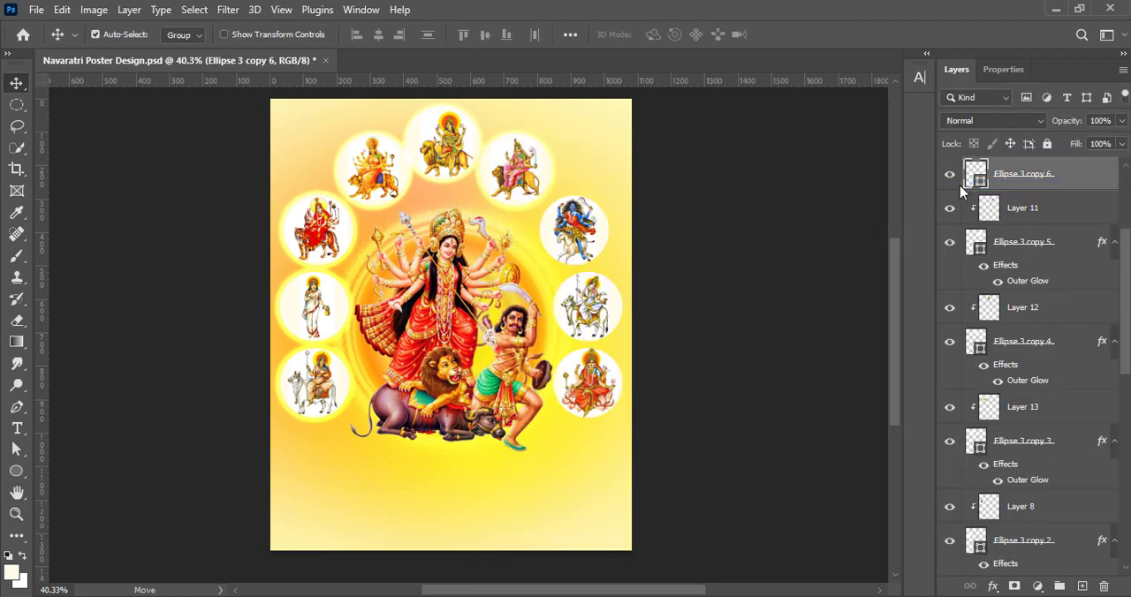
pyautogui.click(503, 433)
pyautogui.click(1044, 153)
# Apply the same outer glow to Ellipse 3 copy 7 and Ellipse 3 copy 8, and save the document
pyautogui.scroll(3, 981, 247)
pyautogui.rightClick(971, 264)
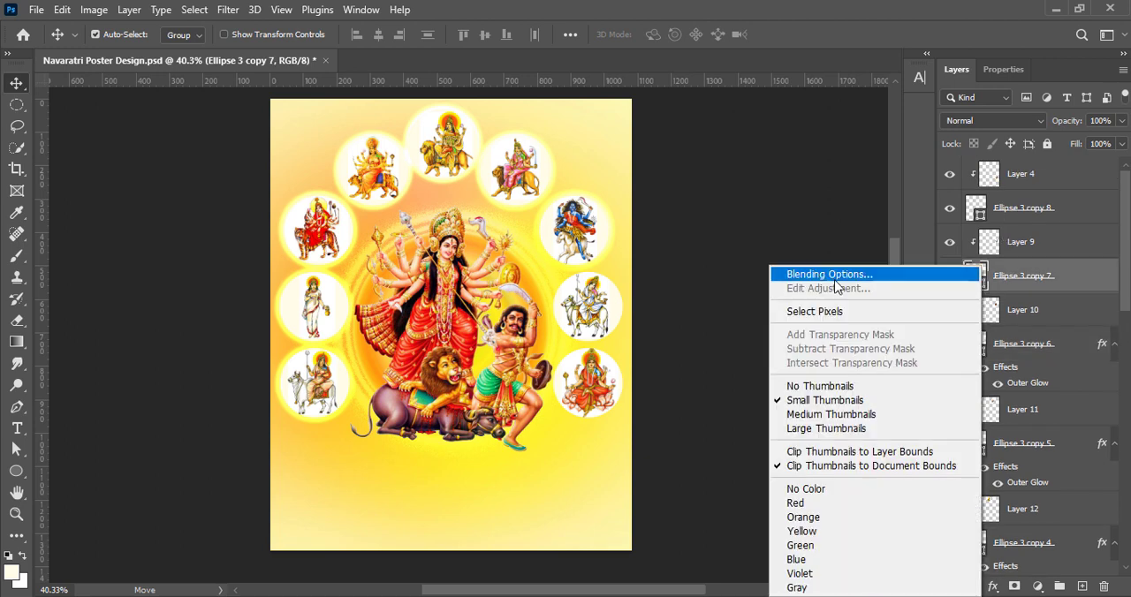
pyautogui.click(821, 273)
pyautogui.click(1029, 155)
pyautogui.rightClick(979, 208)
pyautogui.click(965, 219)
pyautogui.click(502, 433)
pyautogui.click(1046, 151)
pyautogui.click(773, 297)
pyautogui.hotkey('ctrl', 's')
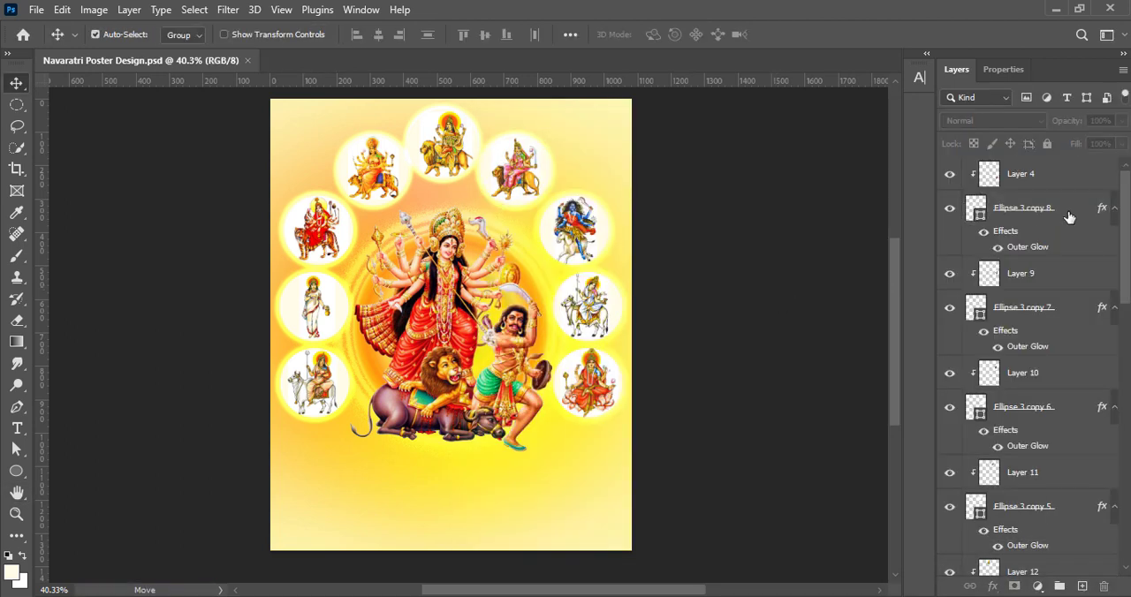
# Set the outer glow of Ellipse 3 copy 8 to 70% opacity and Color Dodge after trying other blend modes
pyautogui.rightClick(976, 210)
pyautogui.click(965, 219)
pyautogui.moveTo(676, 118); pyautogui.dragTo(819, 105)
pyautogui.click(678, 420)
pyautogui.moveTo(958, 211); pyautogui.dragTo(972, 211)
pyautogui.click(959, 191)
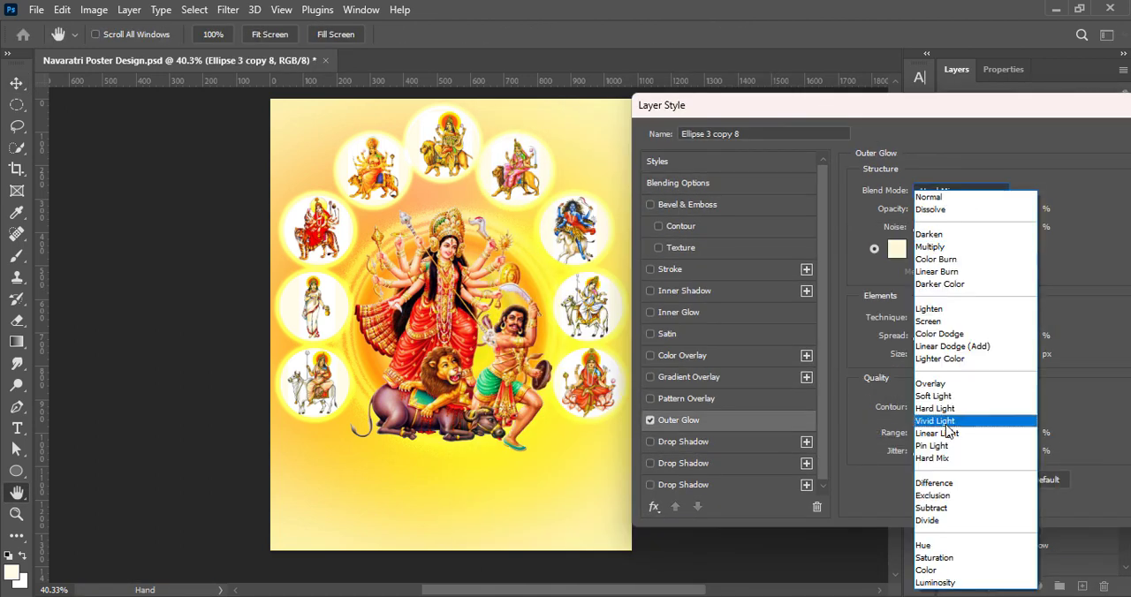
pyautogui.click(937, 334)
pyautogui.click(961, 192)
pyautogui.click(950, 408)
pyautogui.click(961, 192)
pyautogui.click(953, 449)
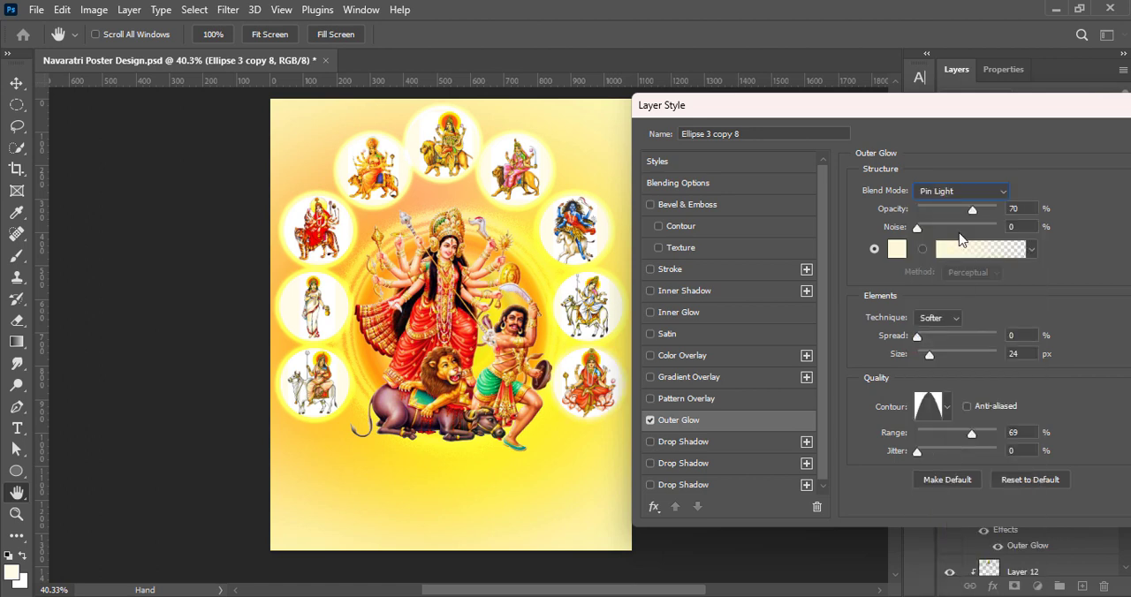
pyautogui.click(961, 191)
pyautogui.click(949, 330)
# Set Ellipse 3 copy 8's outer glow size to 27 px, try different glow contours and apply the style
pyautogui.moveTo(928, 355); pyautogui.dragTo(931, 354)
pyautogui.click(946, 406)
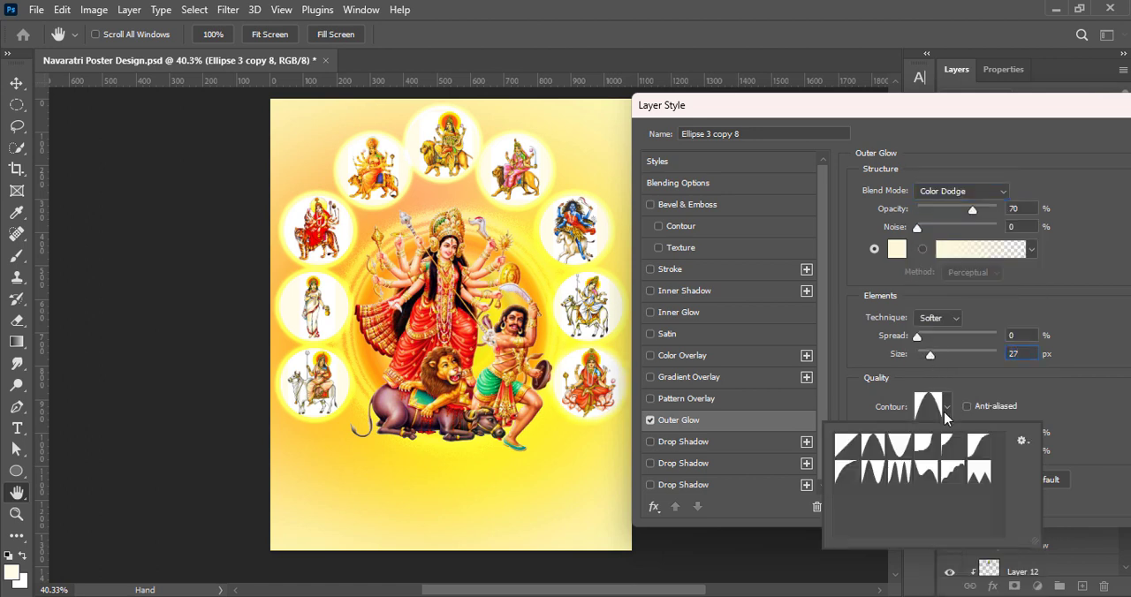
pyautogui.click(901, 445)
pyautogui.click(870, 474)
pyautogui.click(903, 448)
pyautogui.click(875, 447)
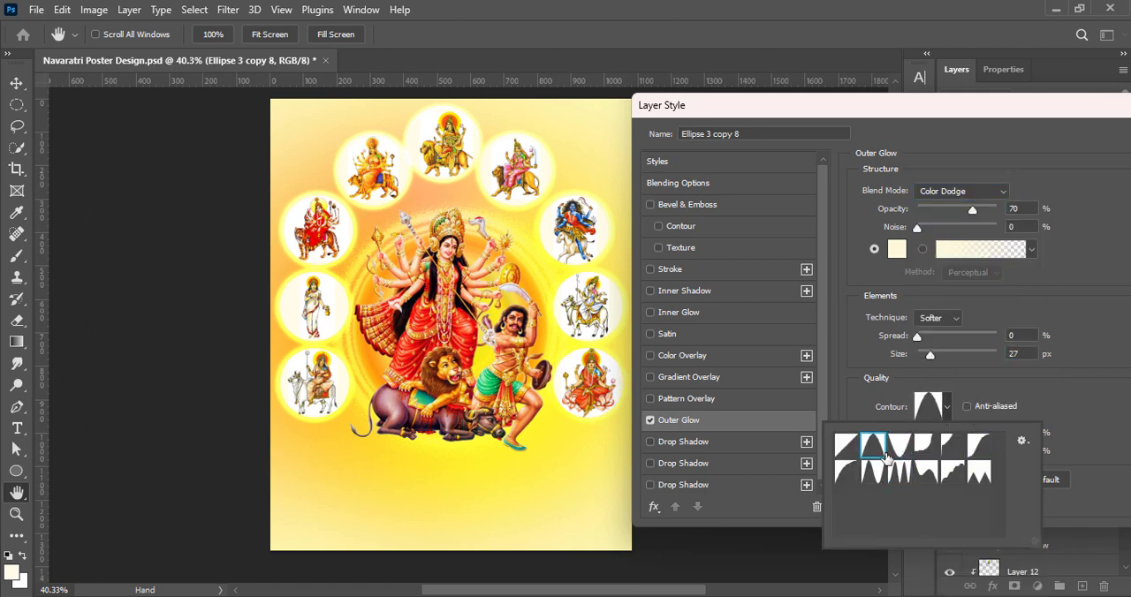
pyautogui.click(897, 448)
pyautogui.moveTo(892, 105); pyautogui.dragTo(708, 139)
pyautogui.click(1026, 165)
pyautogui.click(778, 230)
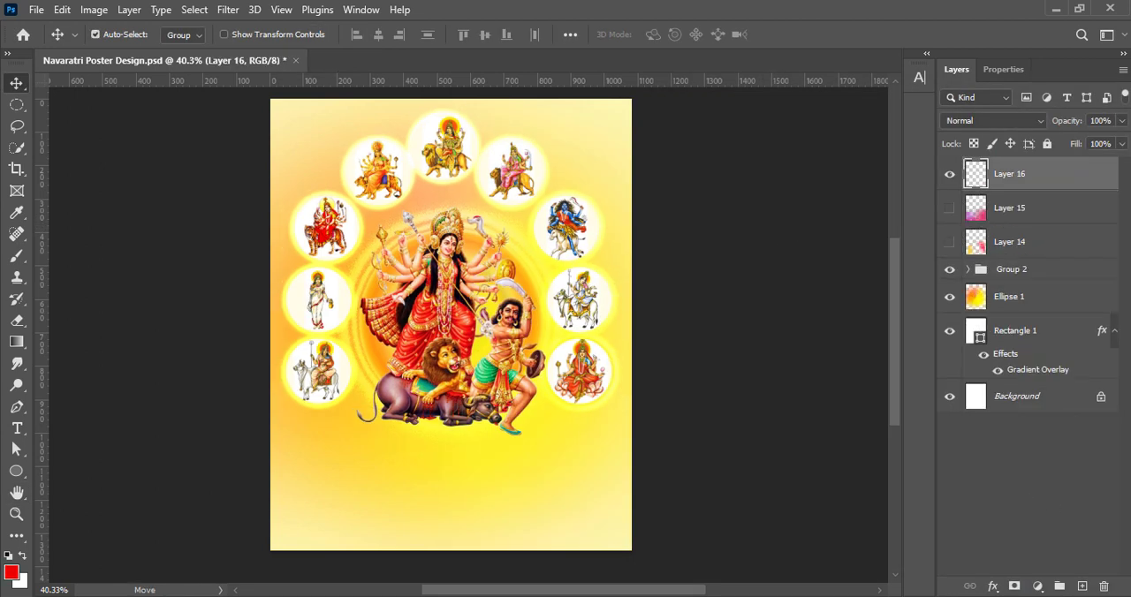
# Paint a red dab on Layer 16 in the poster's lower left area with a 300 px brush
pyautogui.click(19, 259)
pyautogui.rightClick(419, 392)
pyautogui.click(783, 46)
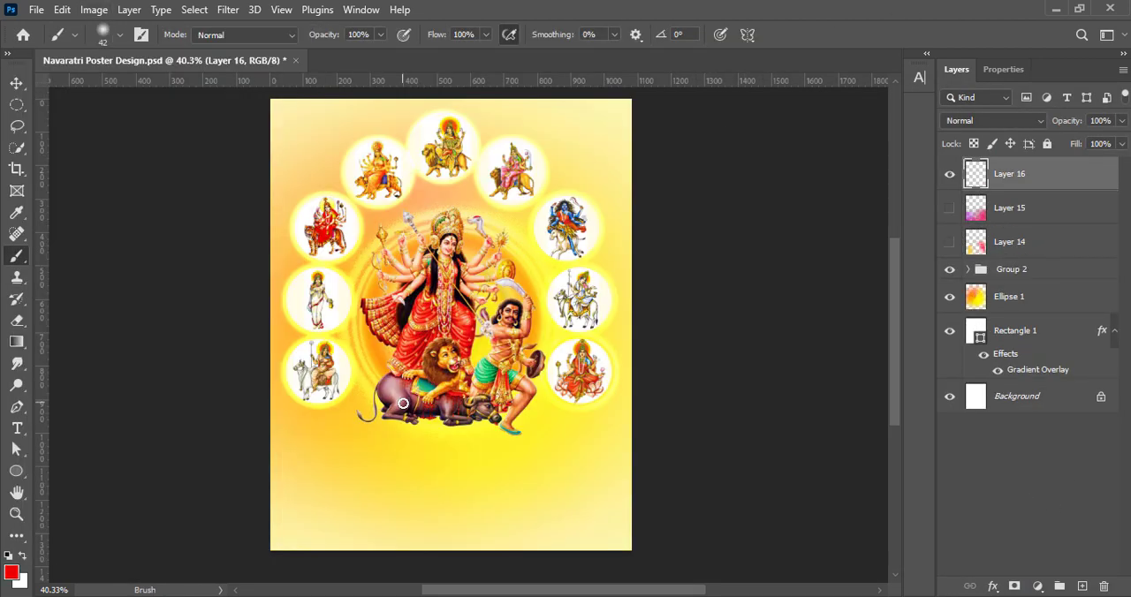
pyautogui.press(']')
pyautogui.press(']')
pyautogui.click(340, 477)
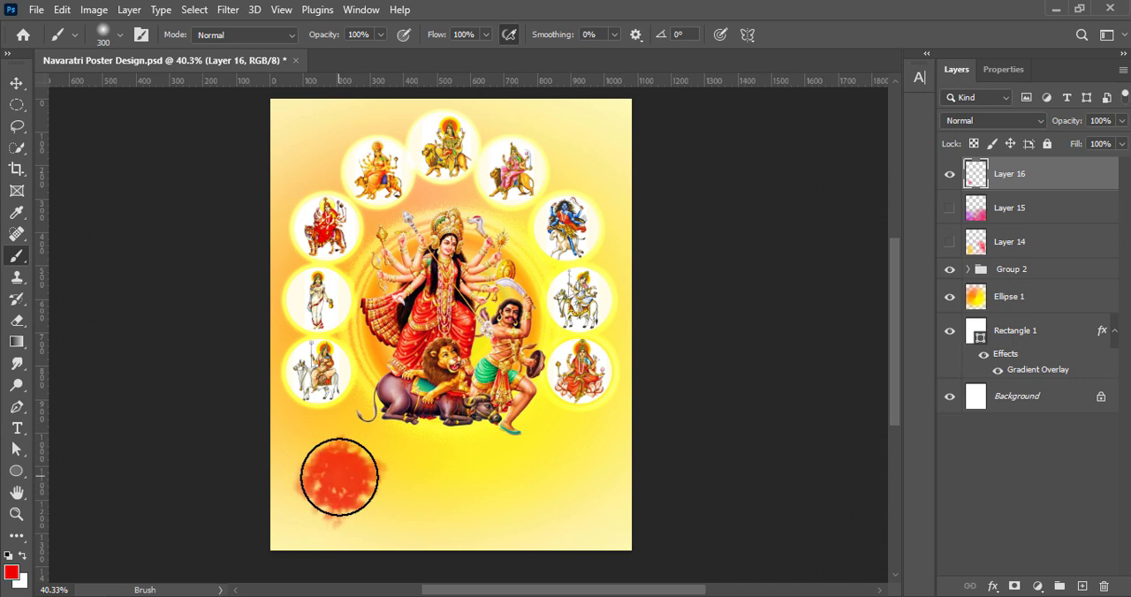
# Undo the last red dab and paint a bigger red patch in the poster's lower left with a 700 px brush
pyautogui.hotkey('ctrl', 'z')
pyautogui.press(']')
pyautogui.press(']')
pyautogui.press(']')
pyautogui.press(']')
pyautogui.click(319, 474)
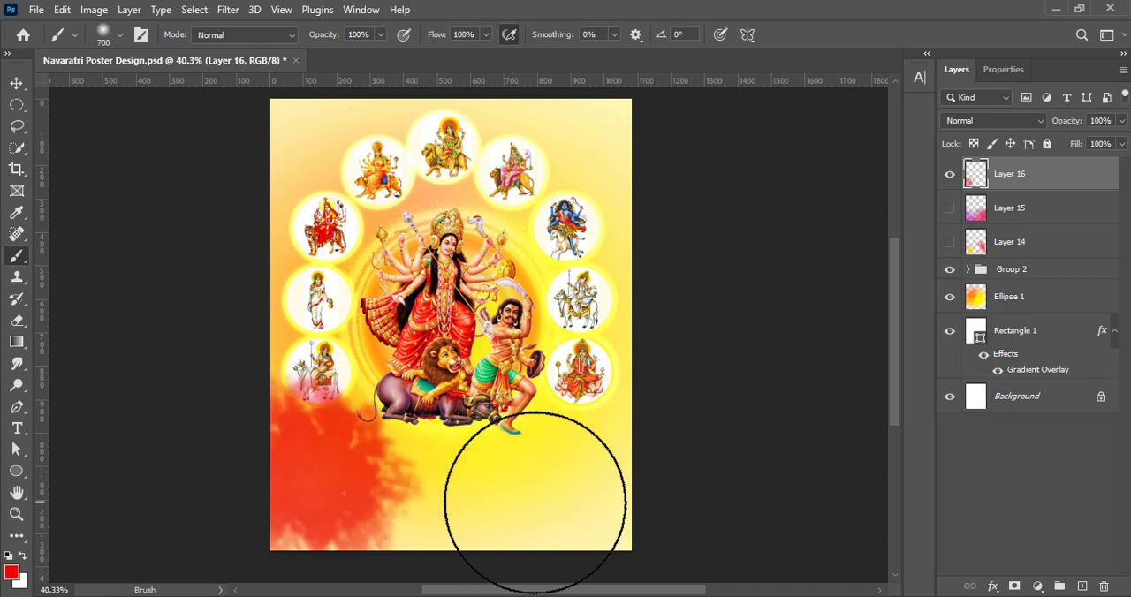
# Paint red over the poster's lower right, lower left edge and bottom centre on Layer 16, enlarging the brush to 1100 px
pyautogui.press(']')
pyautogui.press(']')
pyautogui.click(587, 488)
pyautogui.press(']')
pyautogui.press(']')
pyautogui.click(644, 397)
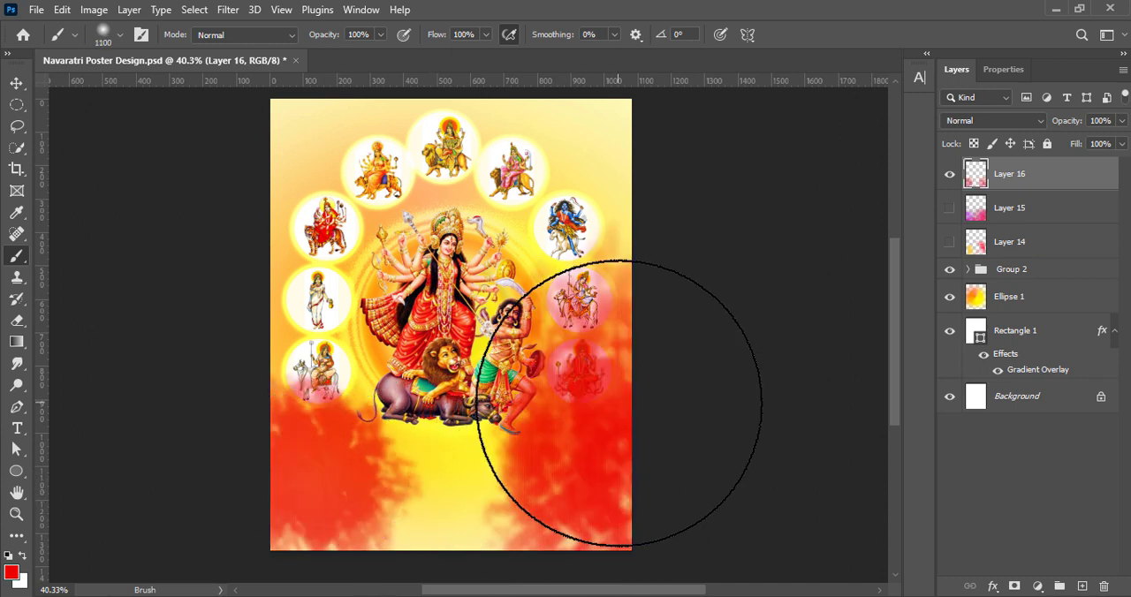
pyautogui.click(214, 442)
pyautogui.click(435, 550)
pyautogui.press('v')
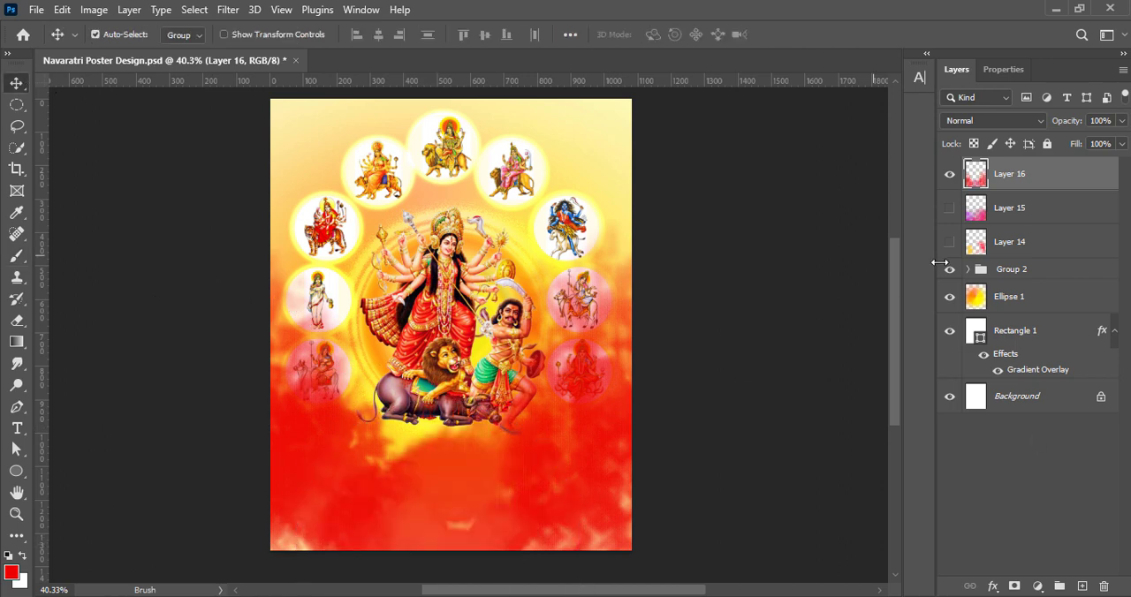
# Enlarge Layer 16 to about 119% with the red shifted down the poster, and move it below Group 2 in the layer stack
pyautogui.hotkey('ctrl', 't')
pyautogui.moveTo(451, 550); pyautogui.dragTo(452, 587)
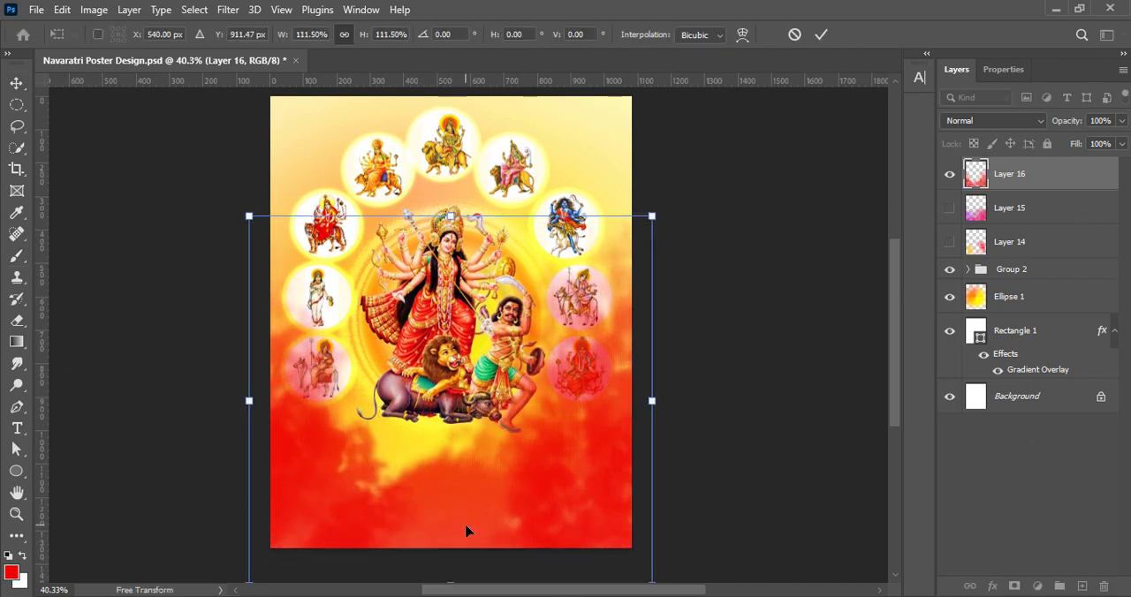
pyautogui.moveTo(467, 533); pyautogui.dragTo(478, 543)
pyautogui.moveTo(664, 412); pyautogui.dragTo(669, 411)
pyautogui.moveTo(262, 411); pyautogui.dragTo(239, 412)
pyautogui.moveTo(474, 492); pyautogui.dragTo(484, 505)
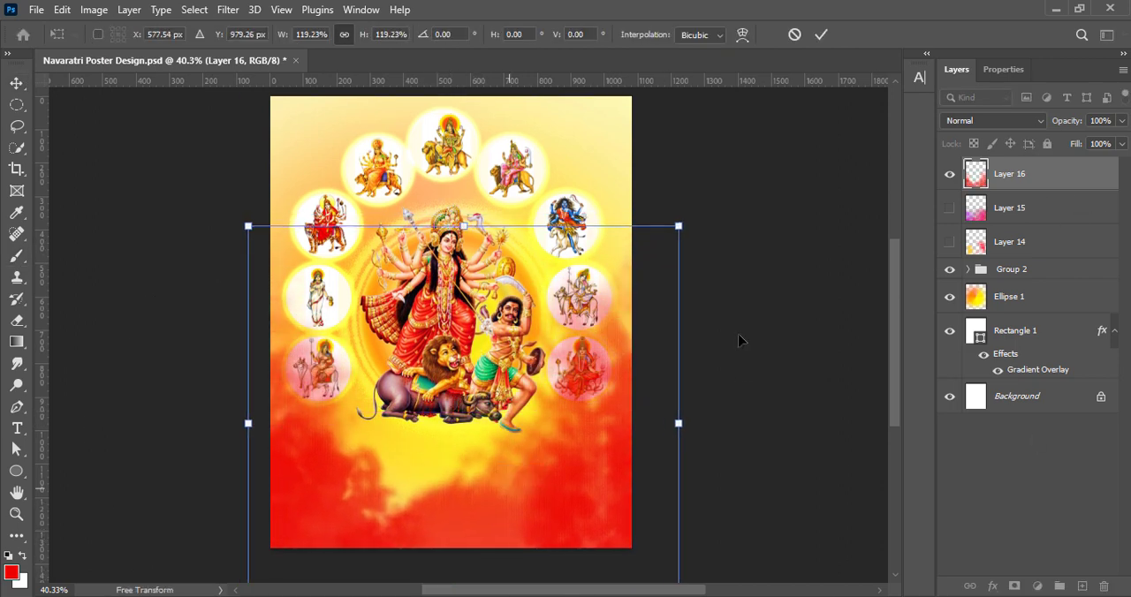
pyautogui.click(823, 34)
pyautogui.moveTo(1025, 285); pyautogui.dragTo(1026, 282)
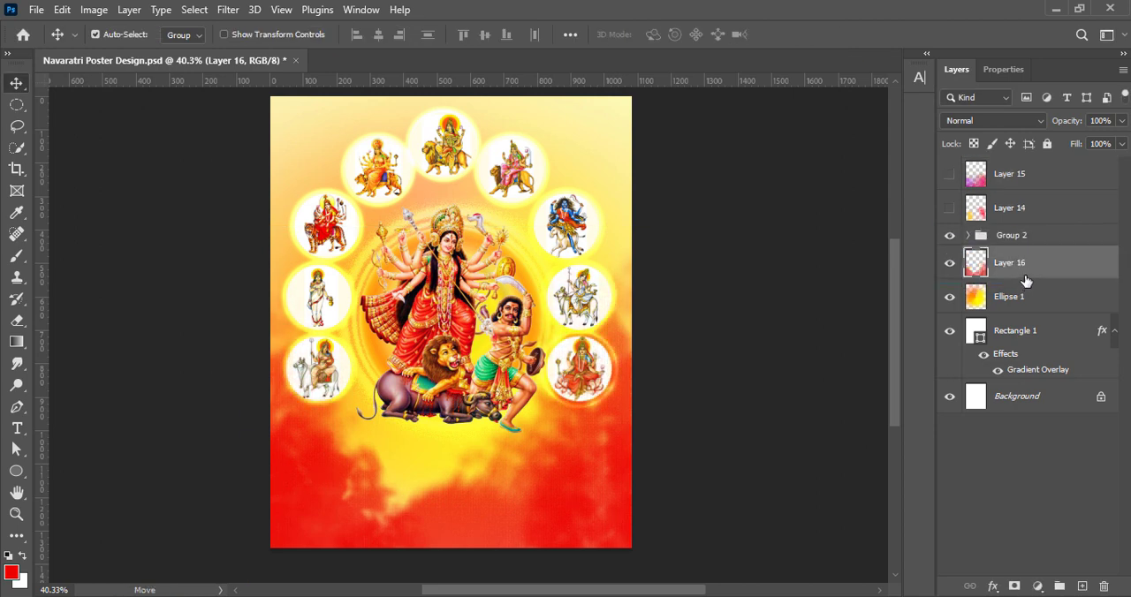
# Convert Layer 16 to a smart object and apply a Gaussian Blur with a 4.0 px radius
pyautogui.click(94, 10)
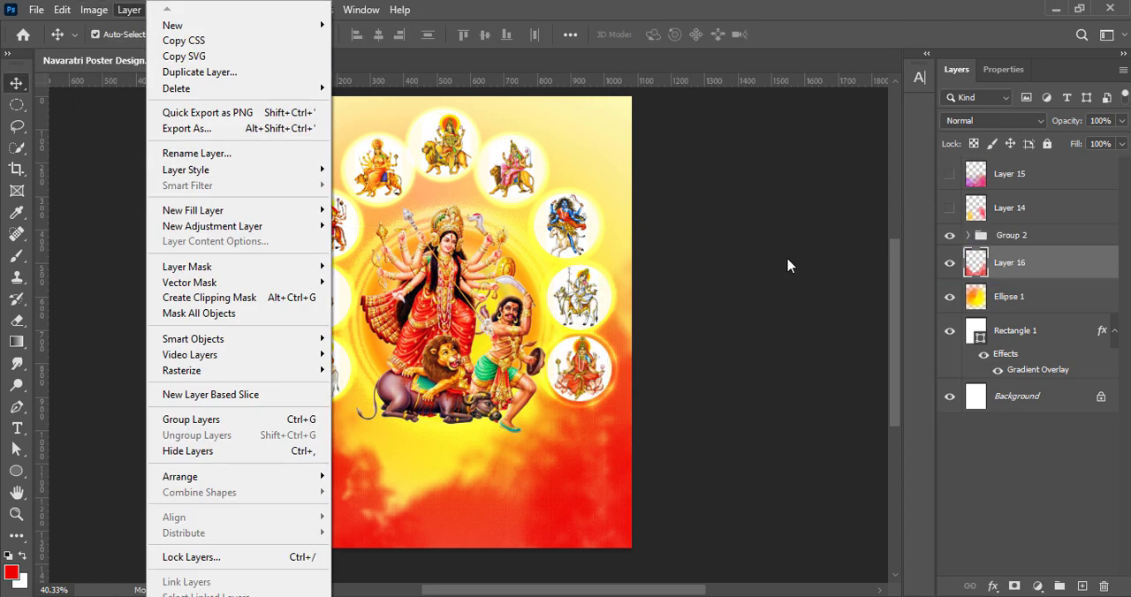
pyautogui.rightClick(1017, 270)
pyautogui.click(892, 253)
pyautogui.click(221, 11)
pyautogui.moveTo(291, 221)
pyautogui.click(475, 283)
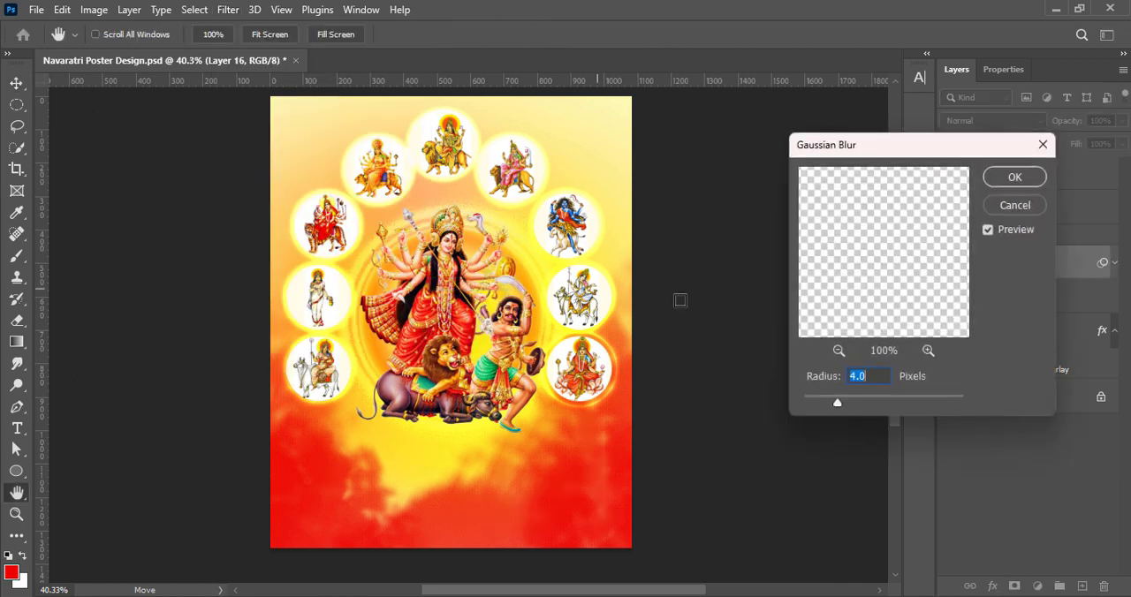
pyautogui.click(1014, 176)
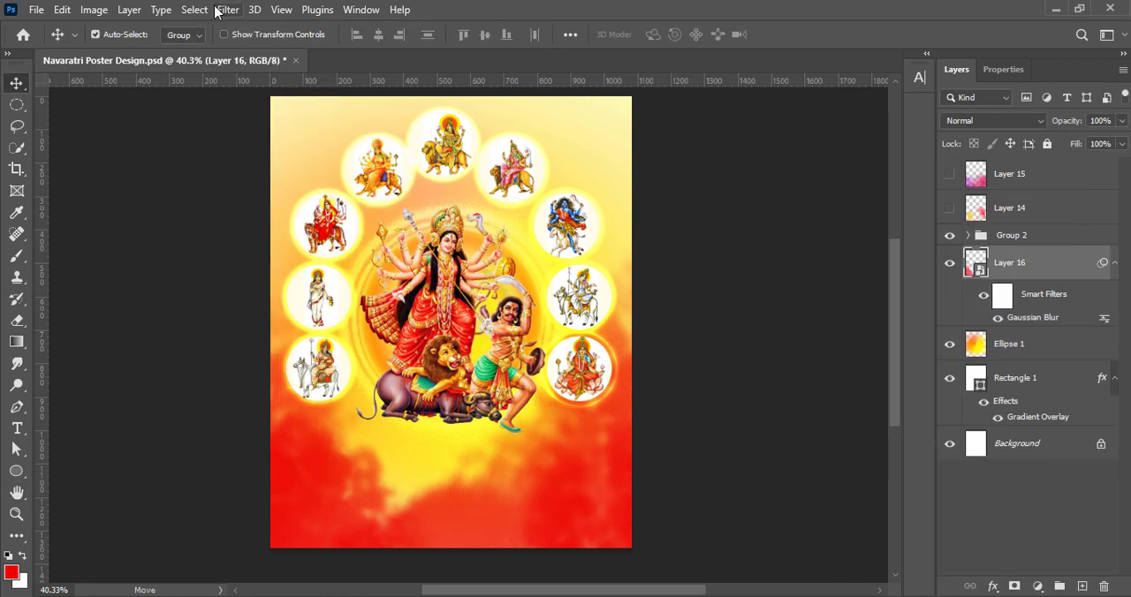
# Apply a Radial Blur to the red paint on Layer 16
pyautogui.click(228, 10)
pyautogui.moveTo(291, 221)
pyautogui.click(468, 331)
pyautogui.click(936, 127)
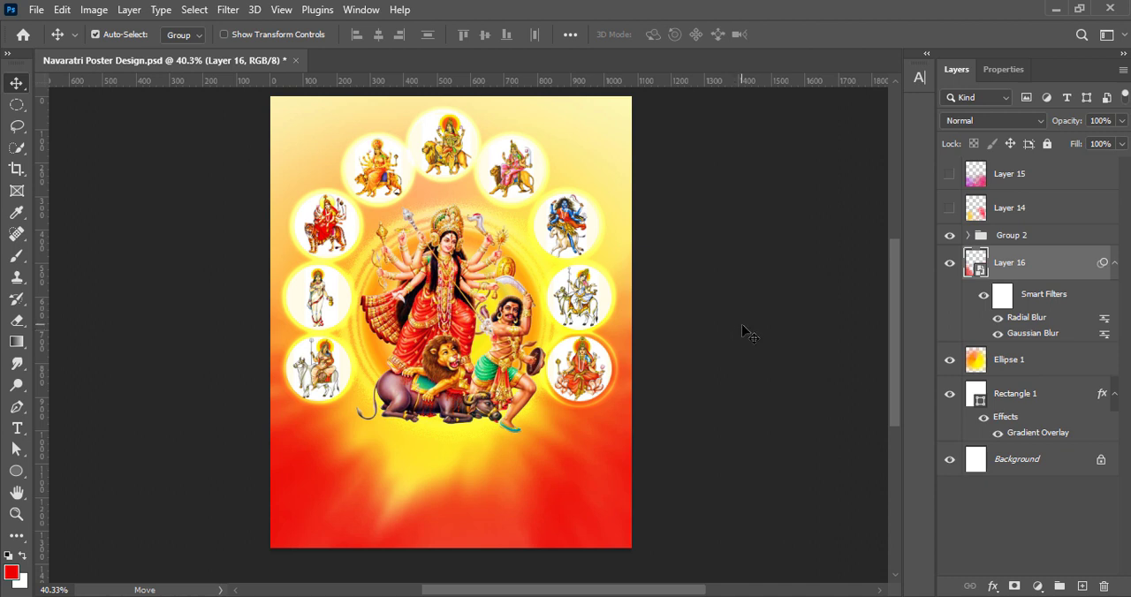
# Save the document and lower Layer 16's opacity to 83%
pyautogui.hotkey('ctrl', 's')
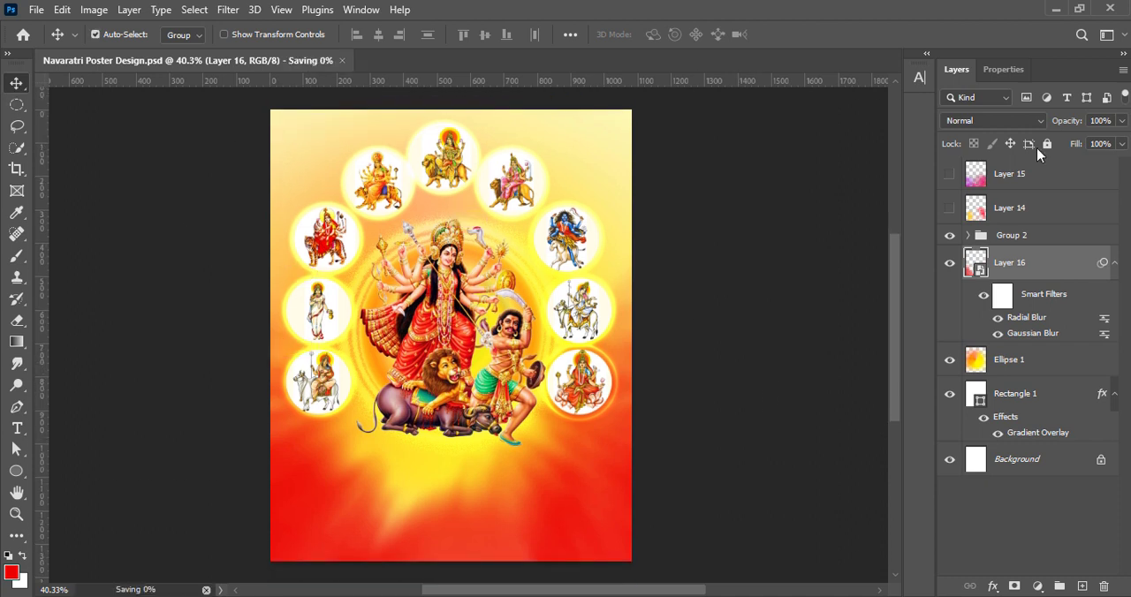
pyautogui.moveTo(1121, 122); pyautogui.dragTo(1110, 146)
pyautogui.click(725, 352)
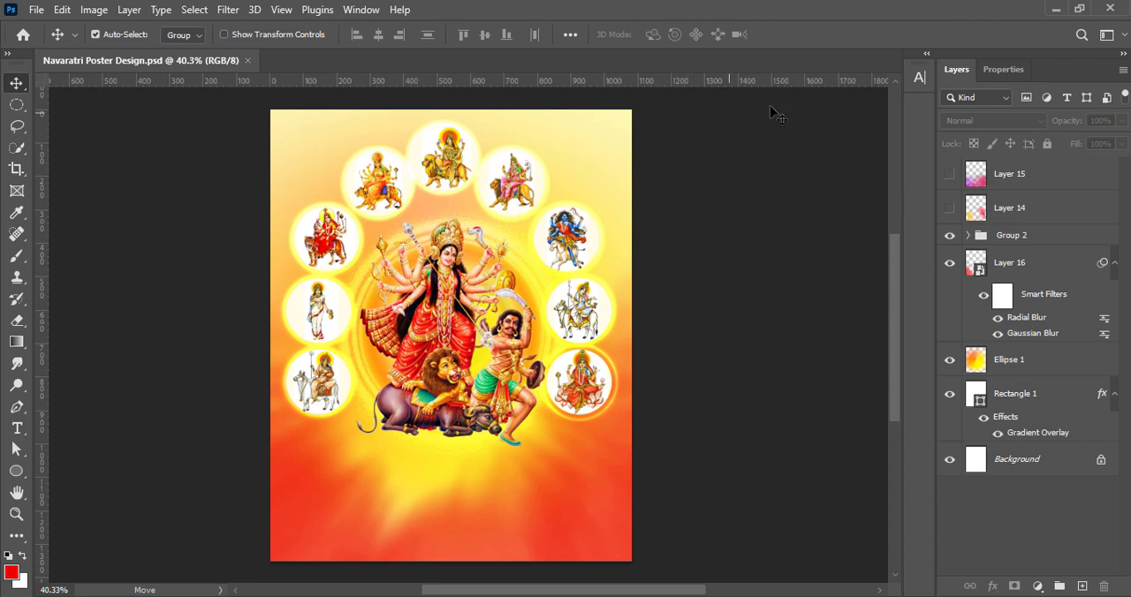
# Show Layer 14, enlarge it to about 125% over the poster's upper part and place it below Layer 16
pyautogui.click(950, 208)
pyautogui.moveTo(574, 498); pyautogui.dragTo(655, 235)
pyautogui.hotkey('ctrl', 't')
pyautogui.moveTo(263, 240); pyautogui.dragTo(248, 239)
pyautogui.moveTo(545, 226); pyautogui.dragTo(545, 197)
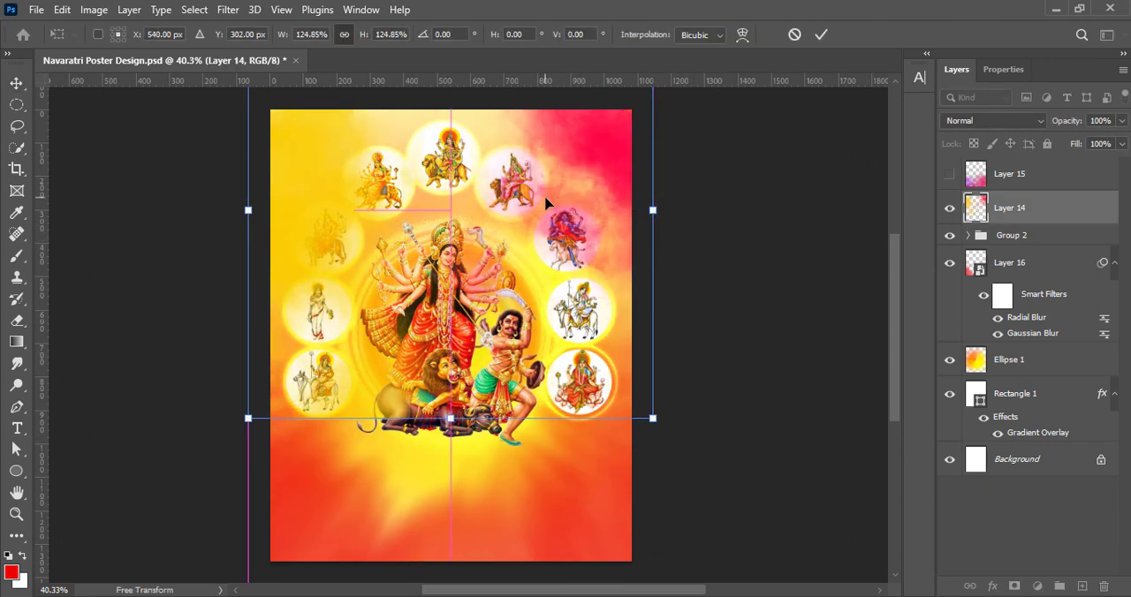
pyautogui.click(820, 38)
pyautogui.moveTo(1016, 215); pyautogui.dragTo(1015, 346)
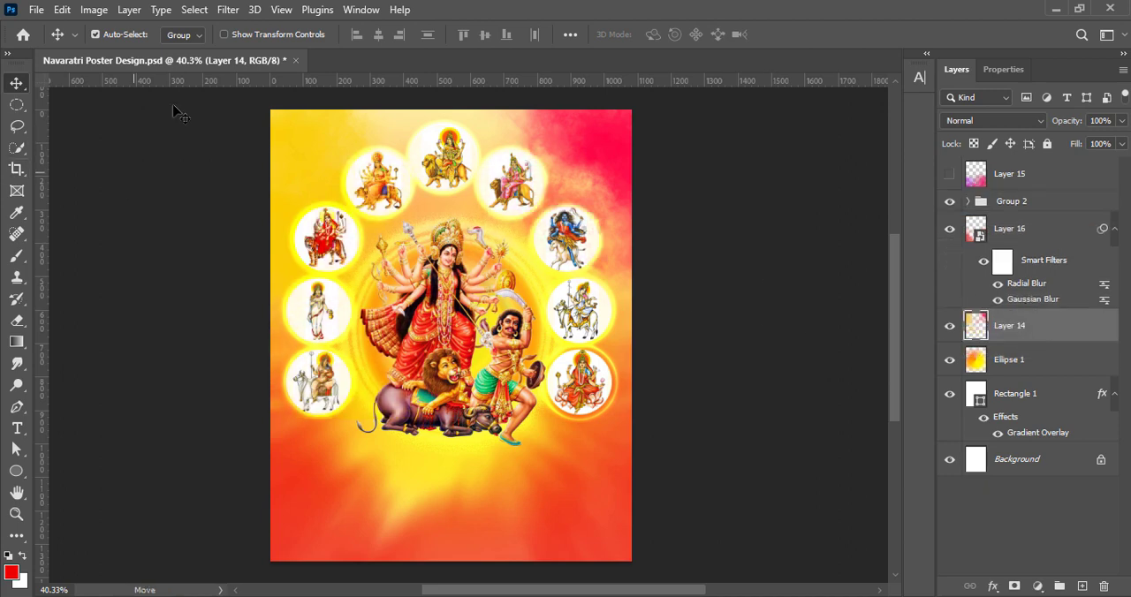
# Adjust the vibrance of the yellow and pink paint on Layer 14
pyautogui.click(94, 11)
pyautogui.moveTo(126, 52)
pyautogui.click(289, 124)
pyautogui.moveTo(777, 141); pyautogui.dragTo(781, 142)
pyautogui.click(910, 141)
# Apply a Vibrance adjustment of +100 to Layer 16
pyautogui.click(567, 521)
pyautogui.click(99, 12)
pyautogui.click(291, 121)
pyautogui.click(648, 171)
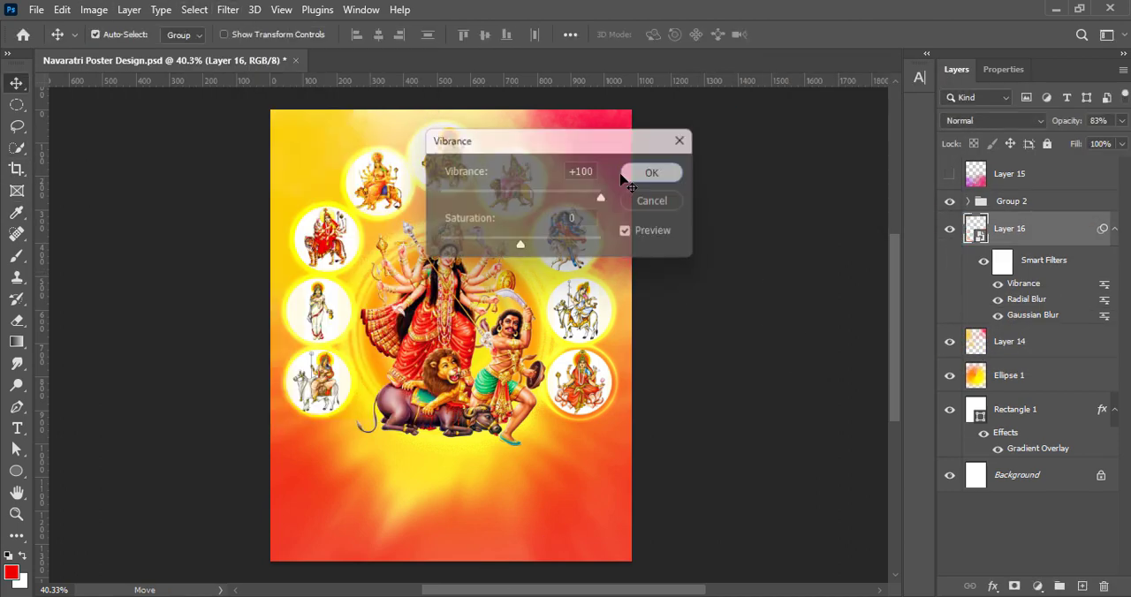
# Try a second Gaussian Blur with a 6.6 px radius and a free transform on Layer 16, and undo them
pyautogui.click(193, 10)
pyautogui.moveTo(228, 10)
pyautogui.moveTo(242, 219)
pyautogui.click(468, 282)
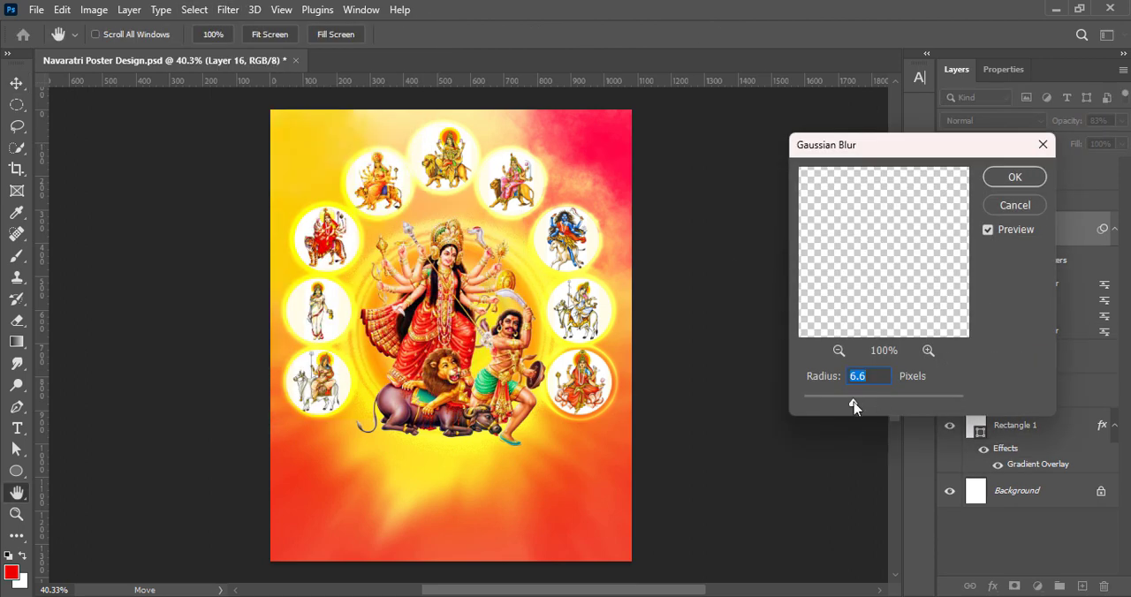
pyautogui.click(1009, 181)
pyautogui.hotkey('ctrl', 't')
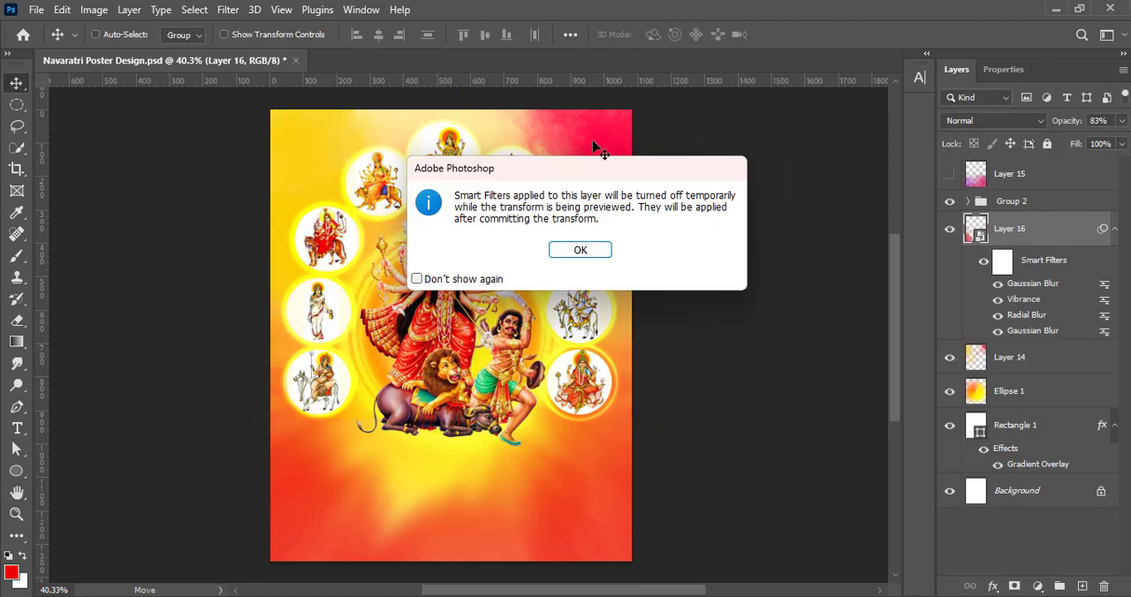
pyautogui.click(582, 250)
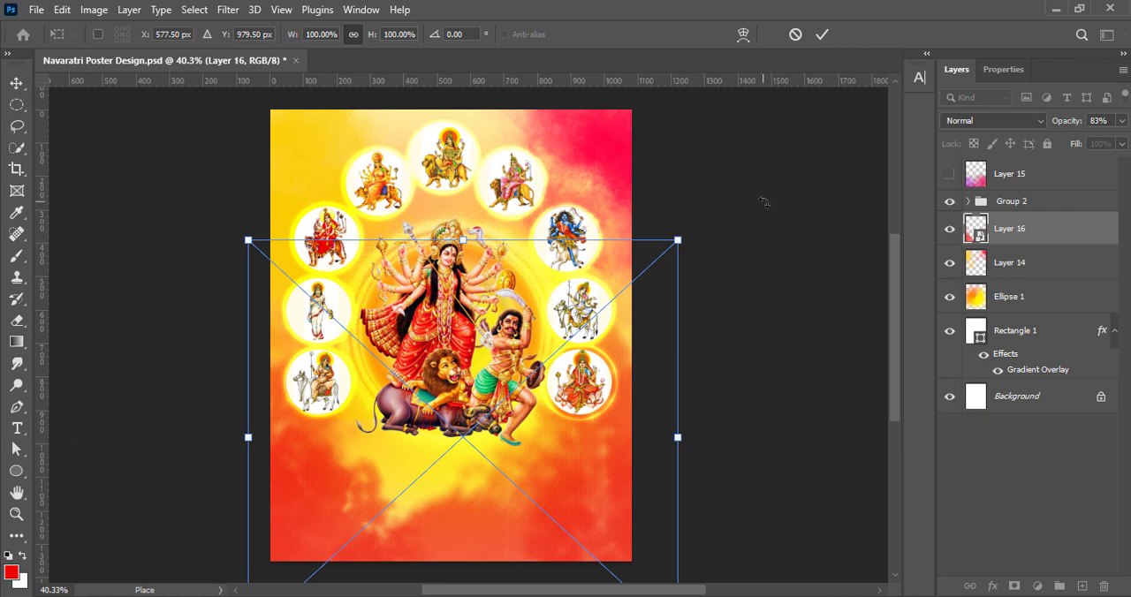
pyautogui.click(821, 36)
pyautogui.hotkey('ctrl', 'z')
# Apply a Gaussian Blur to the yellow and pink paint on Layer 14
pyautogui.click(584, 122)
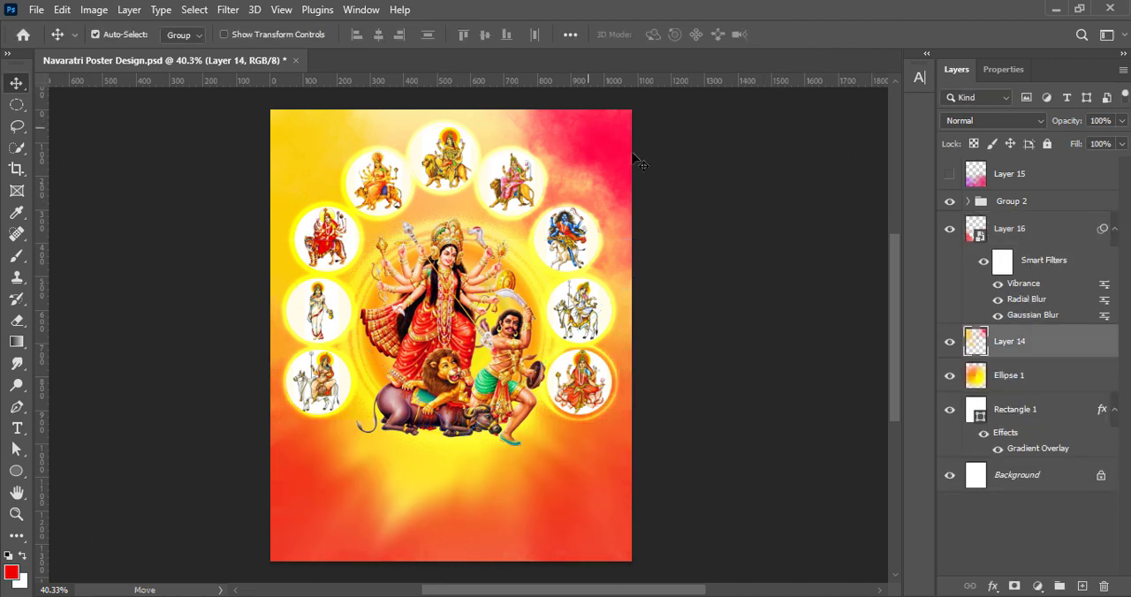
pyautogui.click(236, 15)
pyautogui.moveTo(256, 220)
pyautogui.click(484, 284)
pyautogui.click(1002, 177)
pyautogui.click(717, 223)
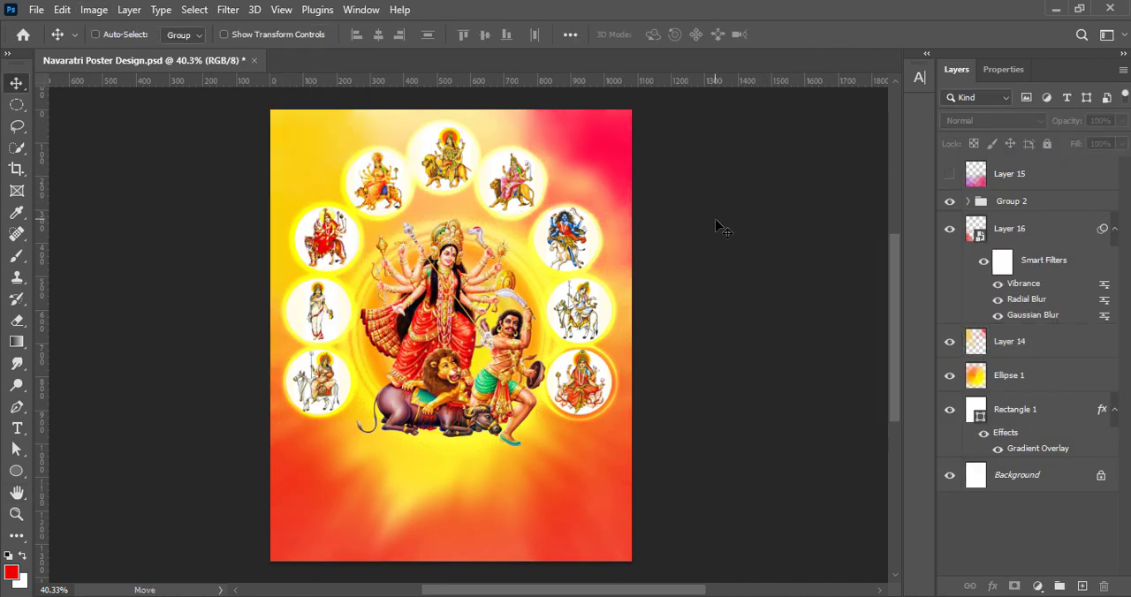
# Enlarge Layer 14 and shift it up and outward so its colours sit nearer the poster's upper corners
pyautogui.keyDown('ctrl'); pyautogui.click(575, 156); pyautogui.keyUp('ctrl')
pyautogui.hotkey('ctrl', 't')
pyautogui.moveTo(610, 157); pyautogui.dragTo(615, 124)
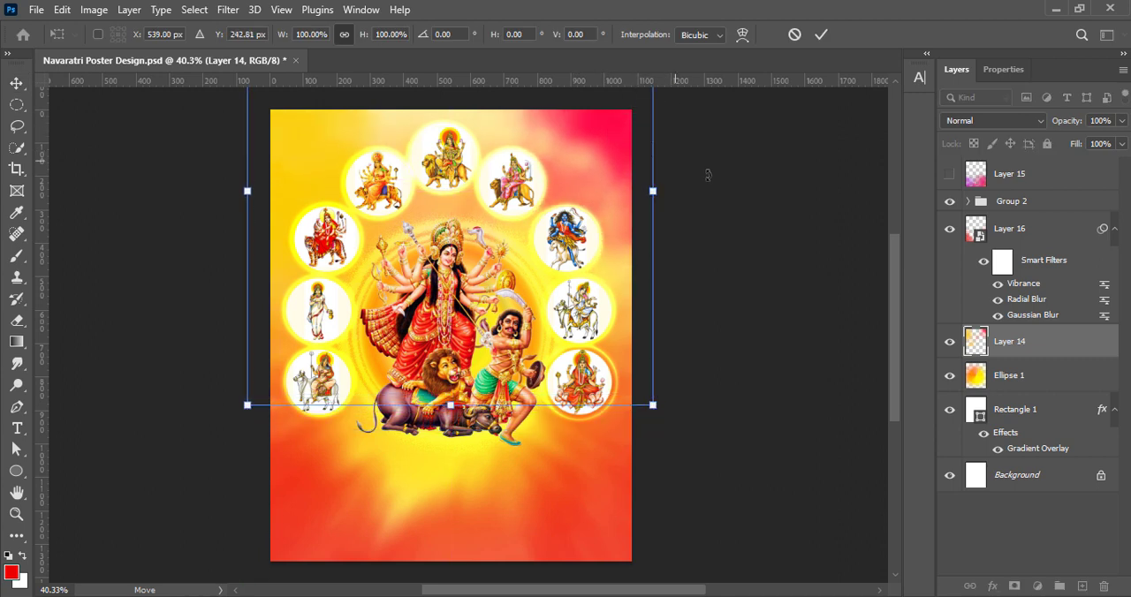
pyautogui.moveTo(706, 175); pyautogui.dragTo(628, 173)
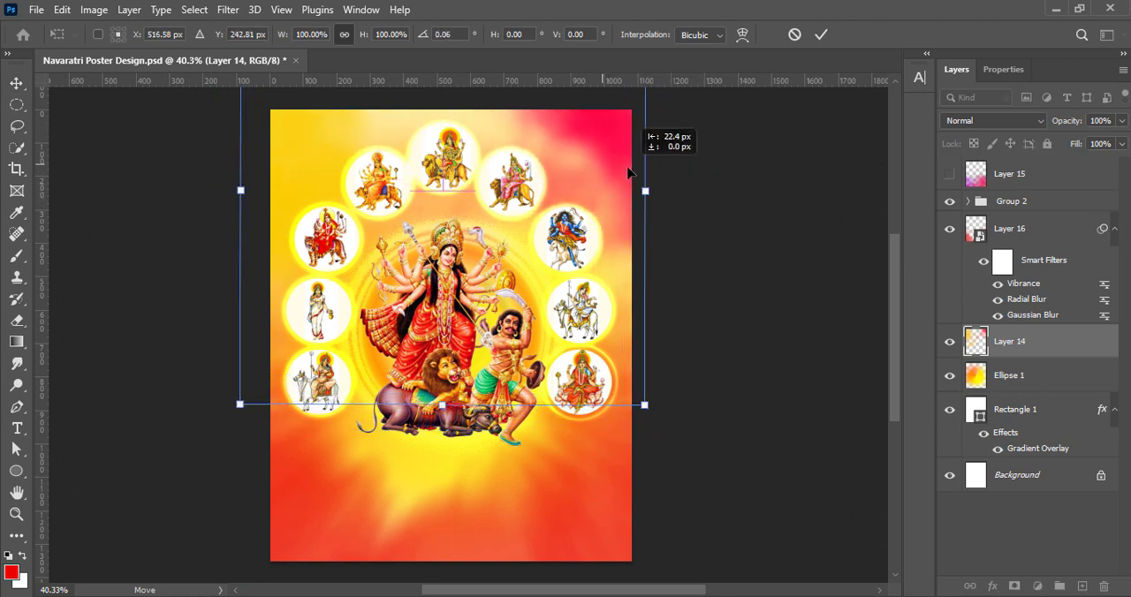
pyautogui.moveTo(239, 189); pyautogui.dragTo(208, 174)
pyautogui.moveTo(614, 160); pyautogui.dragTo(609, 130)
pyautogui.click(821, 35)
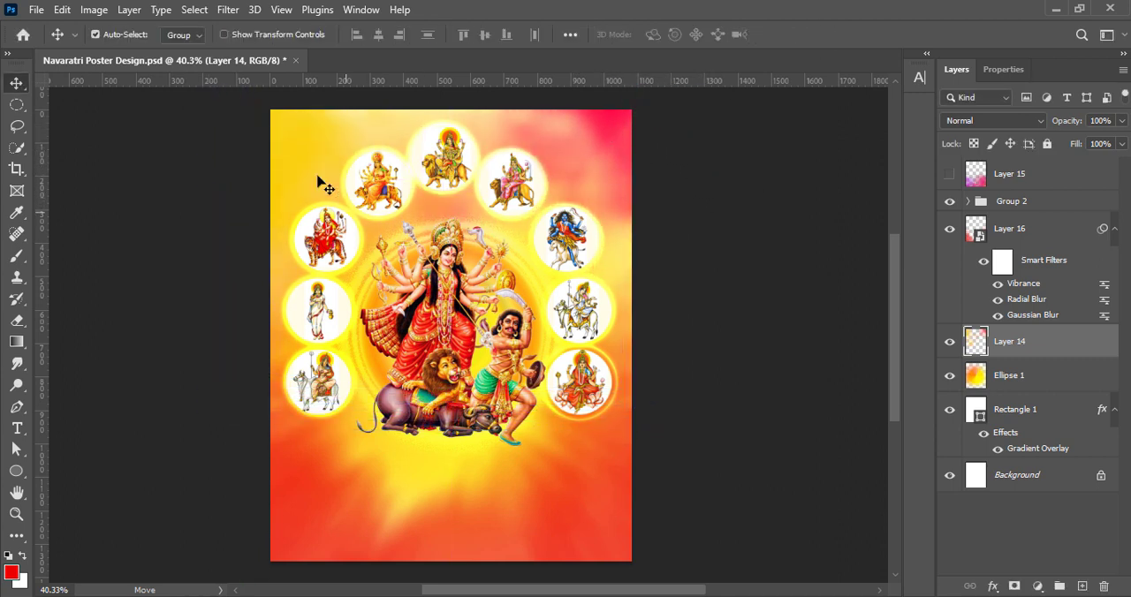
# Duplicate Layer 14, flip the copy horizontally and position it over the poster's upper part
pyautogui.moveTo(325, 185); pyautogui.dragTo(541, 187)
pyautogui.hotkey('ctrl', 't')
pyautogui.rightClick(526, 245)
pyautogui.click(576, 572)
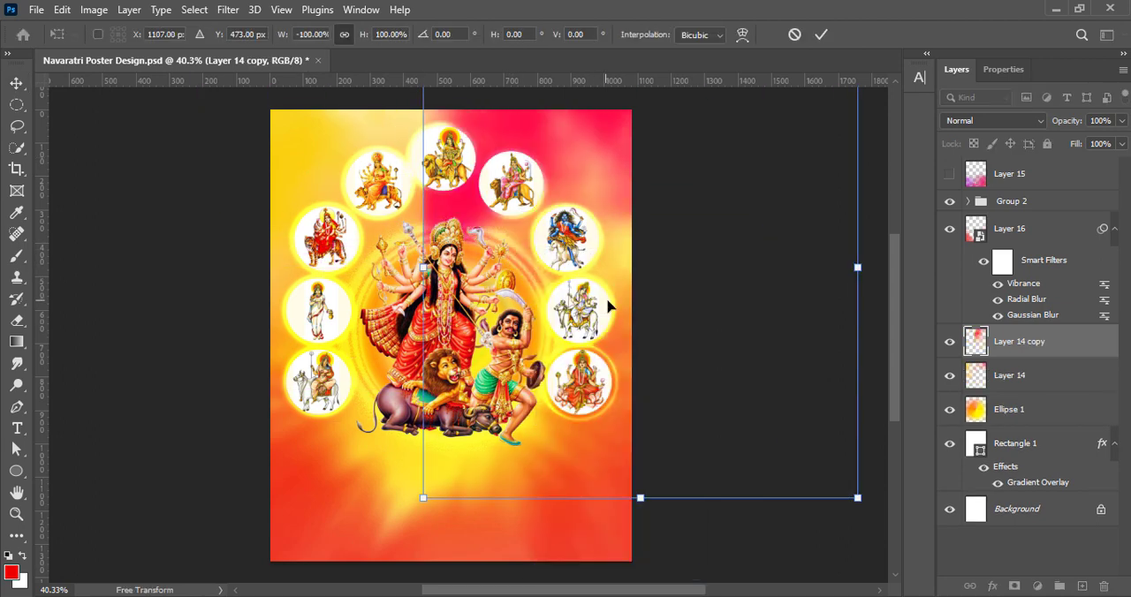
pyautogui.moveTo(640, 316); pyautogui.dragTo(435, 364)
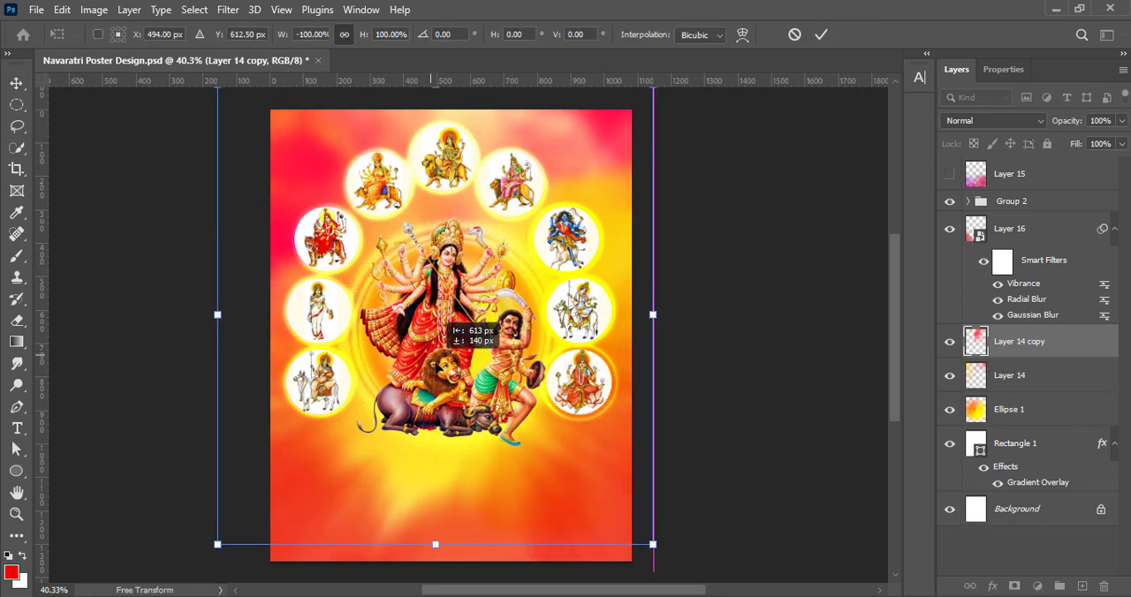
pyautogui.press('Return')
# Erase the pink paint of Layer 14 copy across the poster's upper left with a 1000 px eraser
pyautogui.click(16, 320)
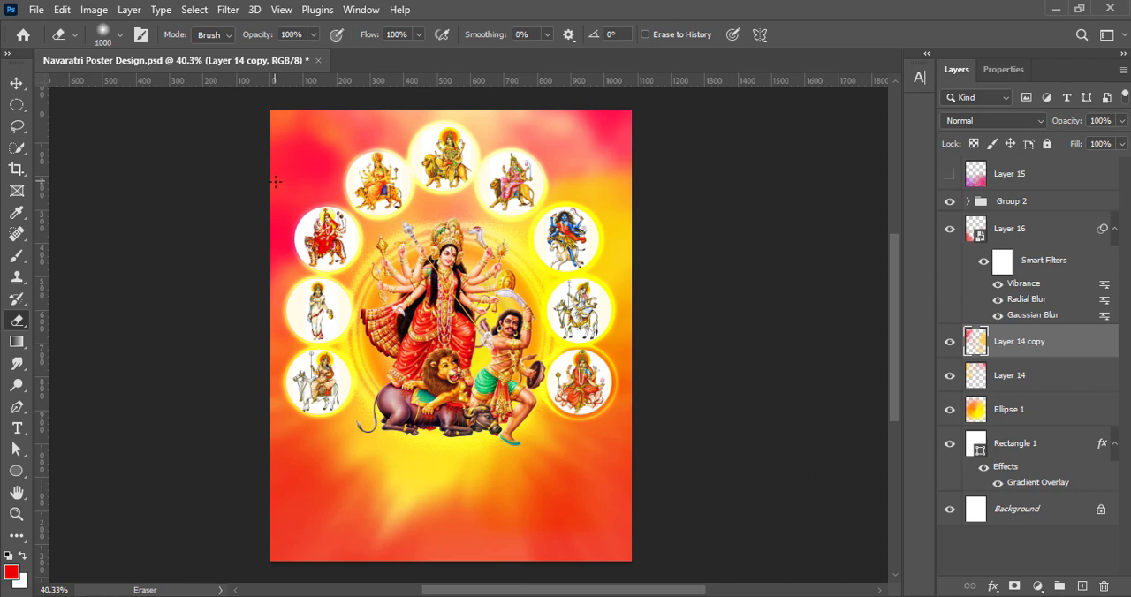
pyautogui.moveTo(276, 181)
pyautogui.mouseDown()
pyautogui.moveTo(298, 259)
pyautogui.moveTo(282, 203)
pyautogui.moveTo(240, 331)
pyautogui.moveTo(419, 196)
pyautogui.moveTo(423, 279)
pyautogui.moveTo(482, 201)
pyautogui.mouseUp()
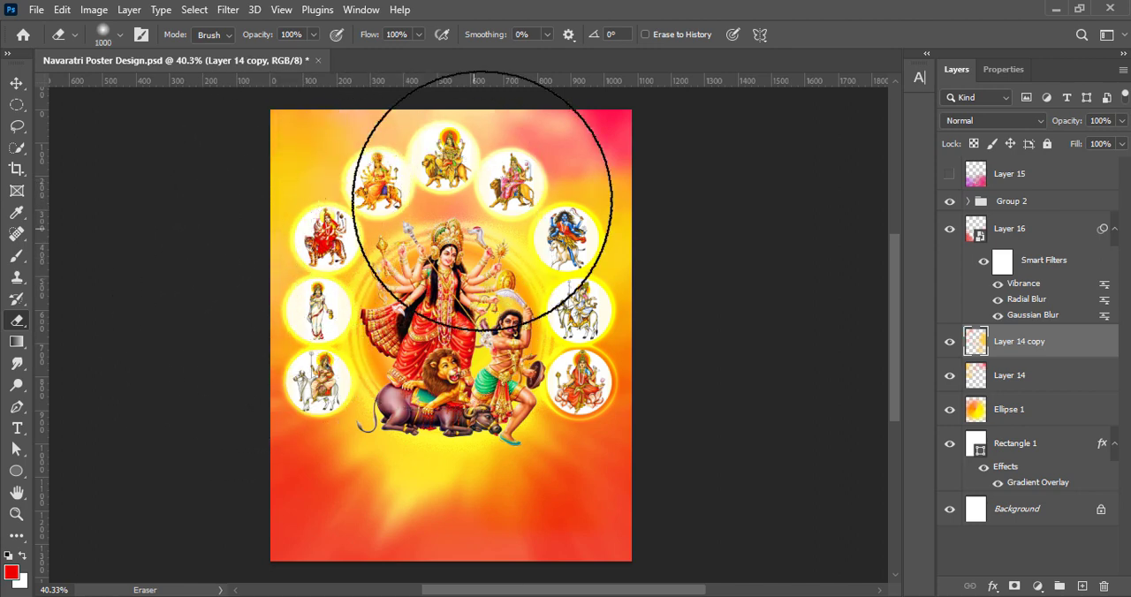
pyautogui.press('[')
pyautogui.press('[')
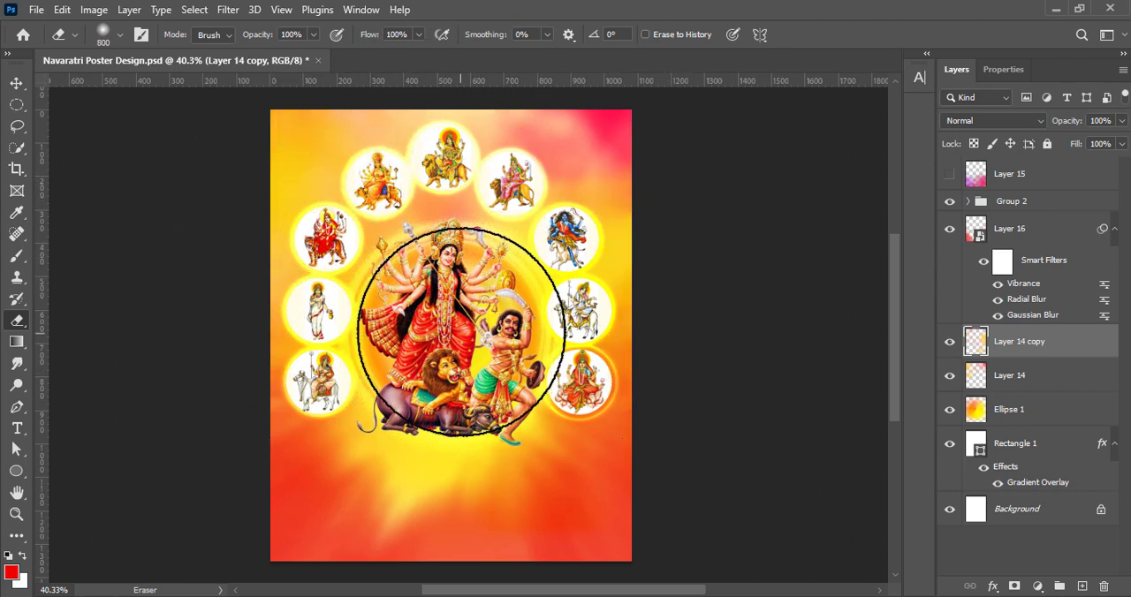
pyautogui.click(981, 379)
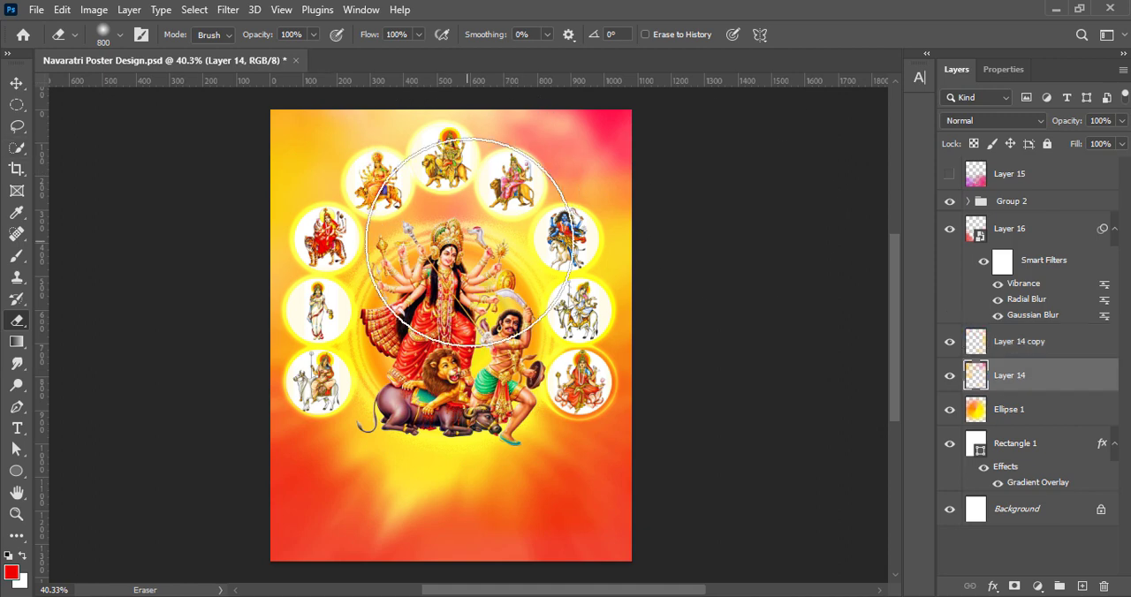
pyautogui.click(17, 81)
pyautogui.click(746, 254)
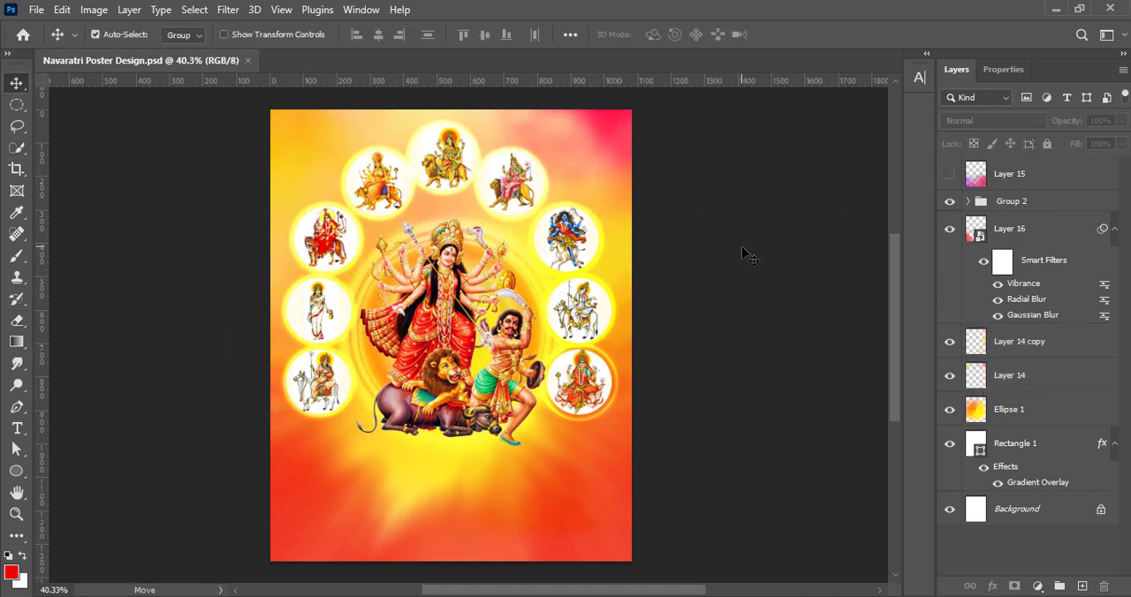
# Delete the hidden Layer 15 and add a new empty layer above Group 2
pyautogui.click(1016, 178)
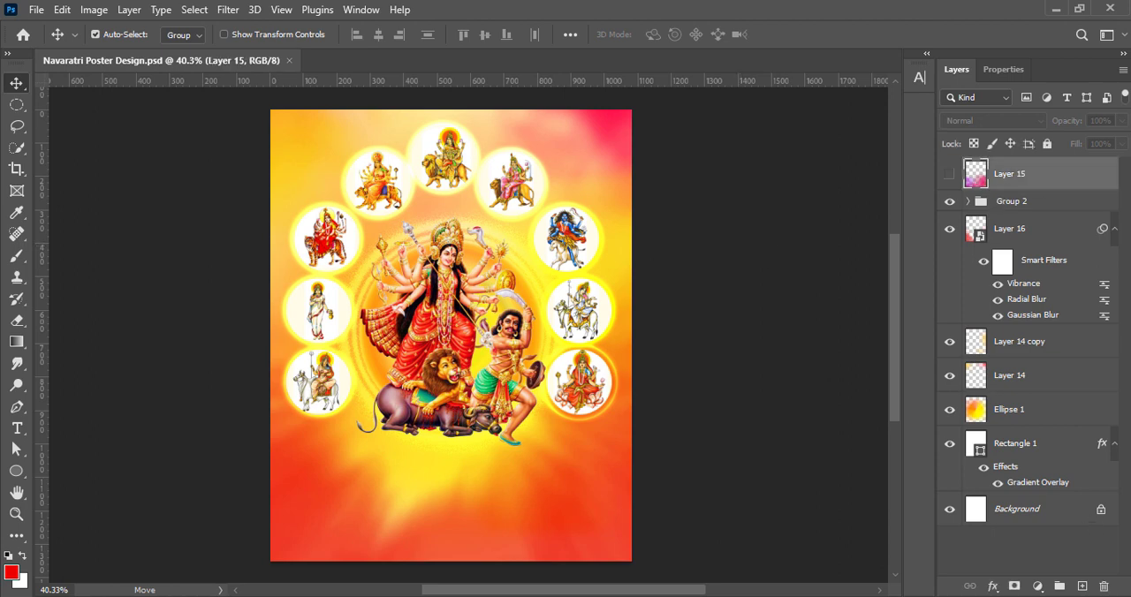
pyautogui.click(1103, 586)
pyautogui.click(474, 240)
pyautogui.click(1082, 586)
# Try soft red dabs below the Durga figure on the new layer with another brush preset at 200 px, and undo them
pyautogui.click(17, 256)
pyautogui.click(120, 34)
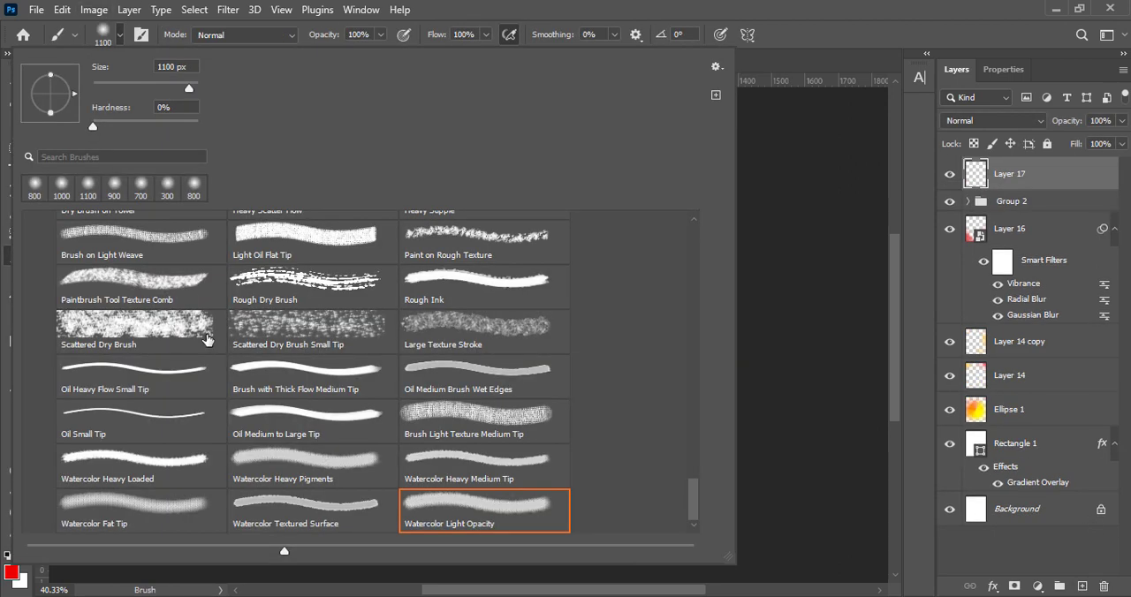
pyautogui.scroll(5, 225, 371)
pyautogui.scroll(-5, 195, 366)
pyautogui.scroll(1, 143, 332)
pyautogui.doubleClick(430, 246)
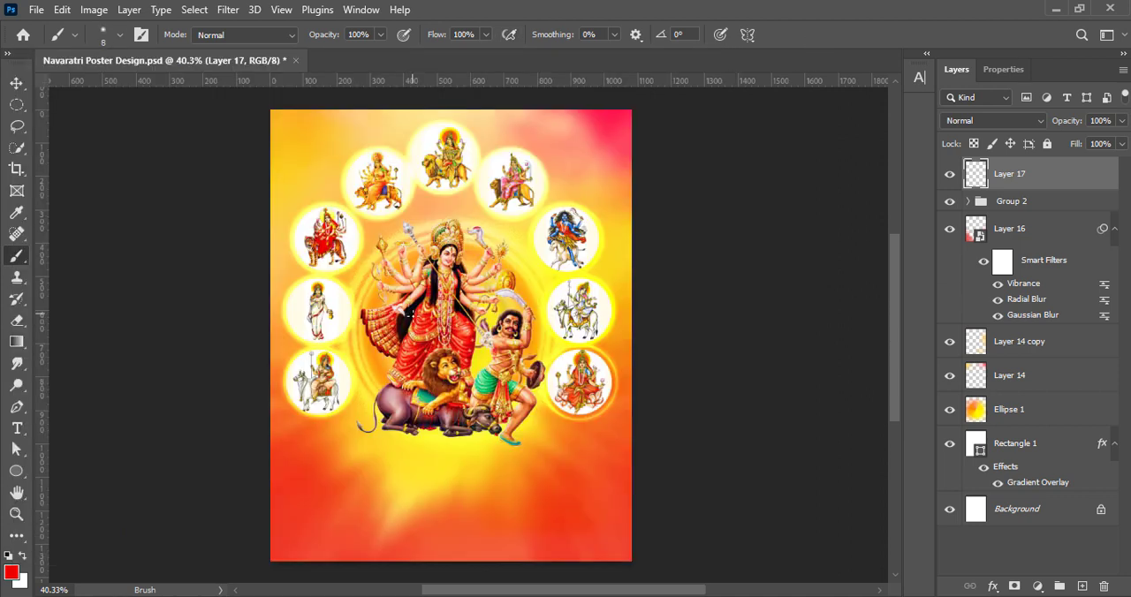
pyautogui.moveTo(414, 426); pyautogui.dragTo(464, 433)
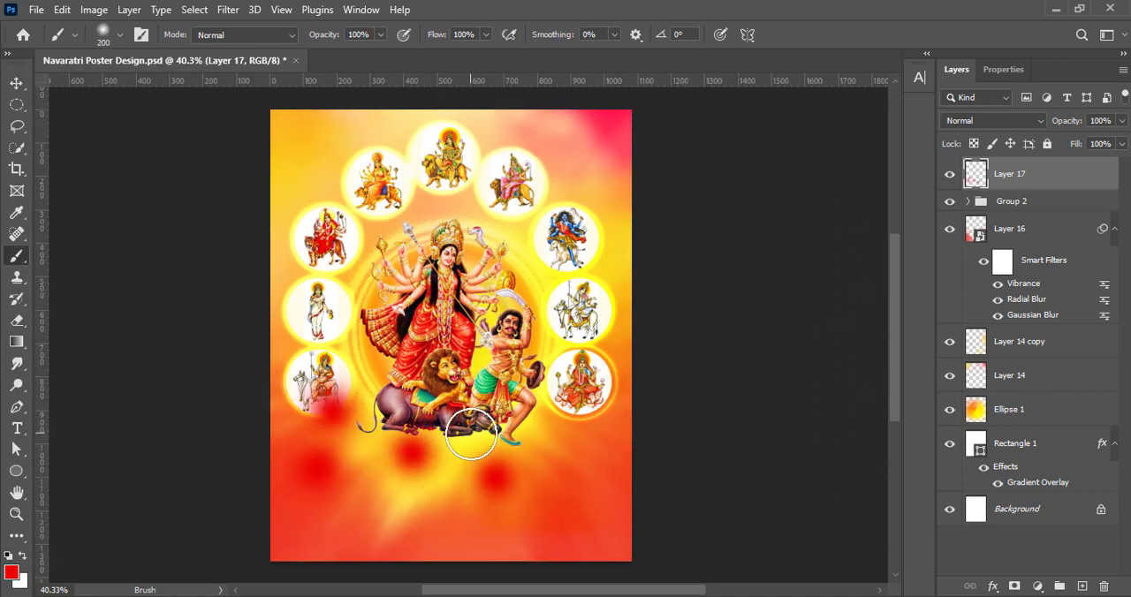
pyautogui.hotkey('ctrl', 'z')
# Try the Scattered Dry Brush preset at 300 px and the Heavy Stipple preset for painting on Layer 17
pyautogui.click(106, 36)
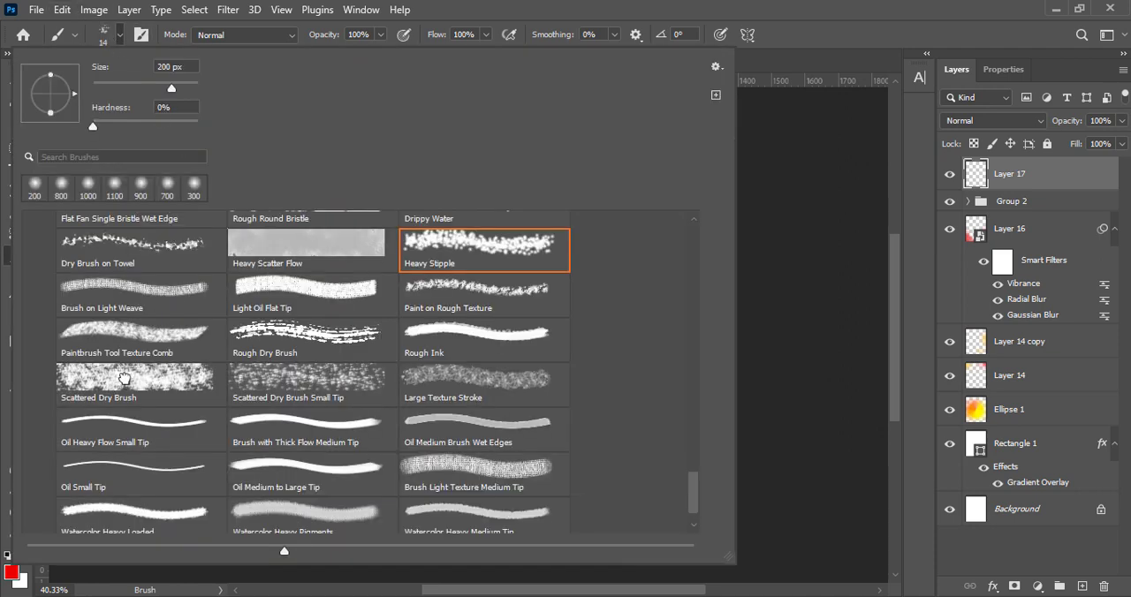
pyautogui.doubleClick(124, 378)
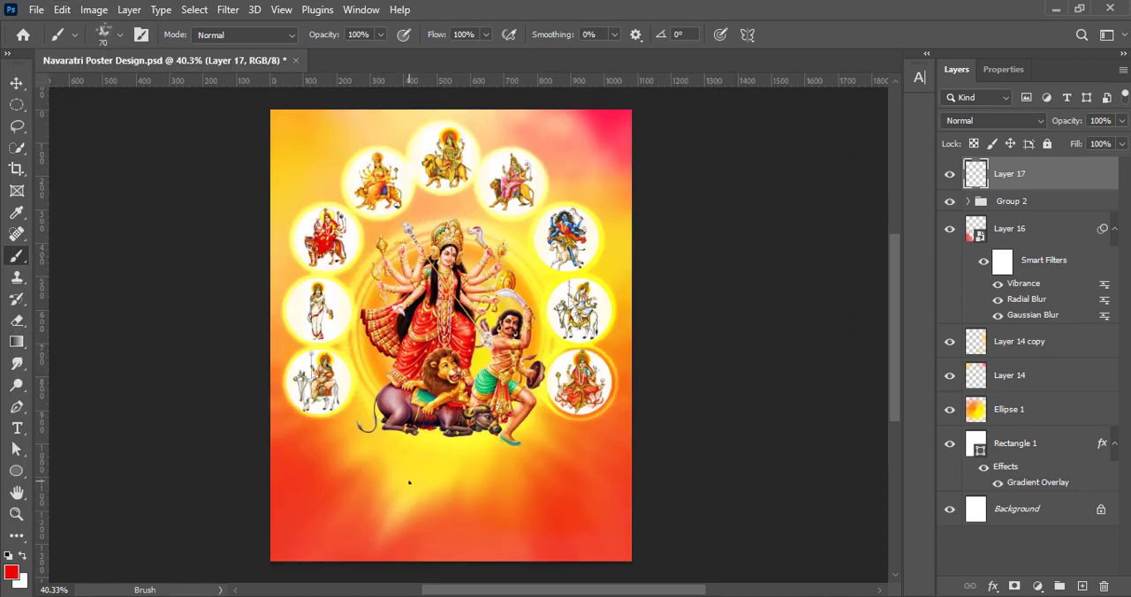
pyautogui.click(106, 35)
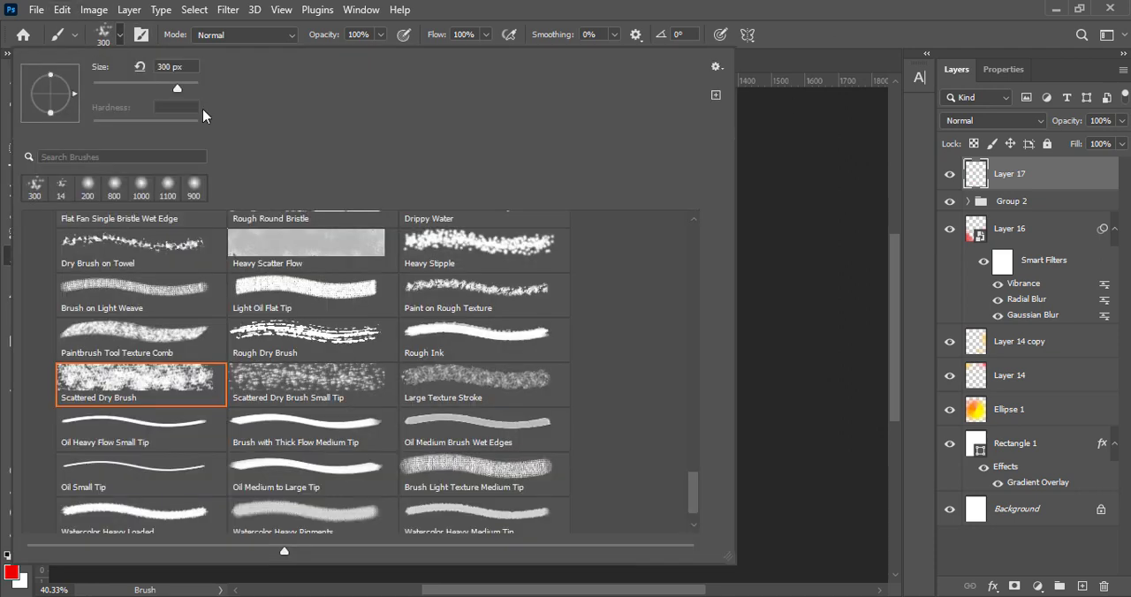
pyautogui.doubleClick(470, 244)
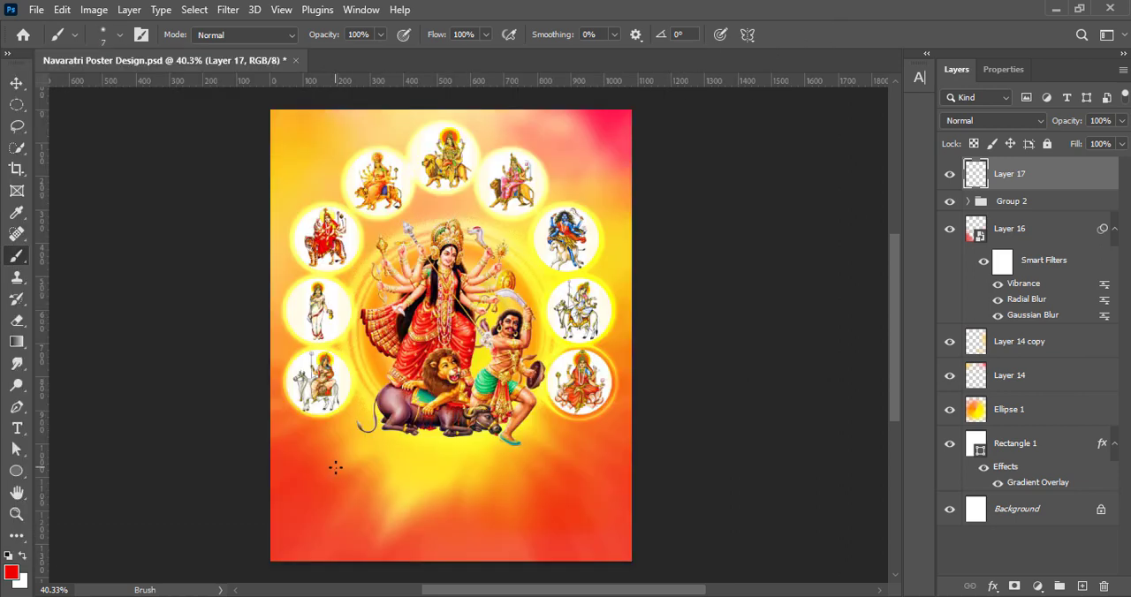
# Set the foreground colour to pale yellow and dab small soft spots across the poster's lower part and upper right on Layer 17
pyautogui.click(11, 566)
pyautogui.click(712, 210)
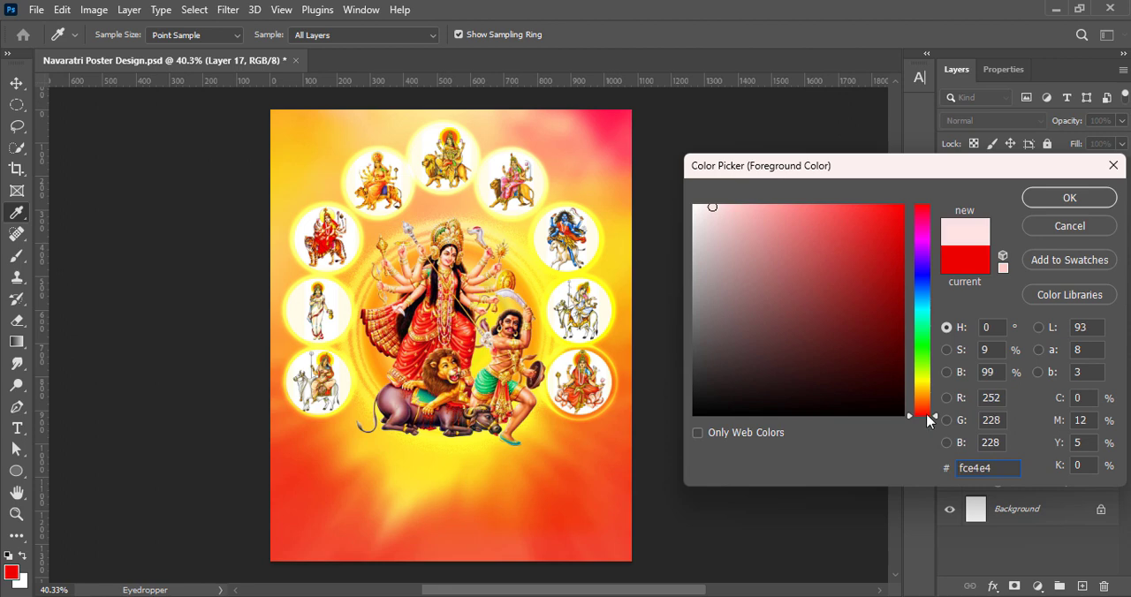
pyautogui.moveTo(927, 421); pyautogui.dragTo(927, 387)
pyautogui.click(788, 201)
pyautogui.click(1040, 197)
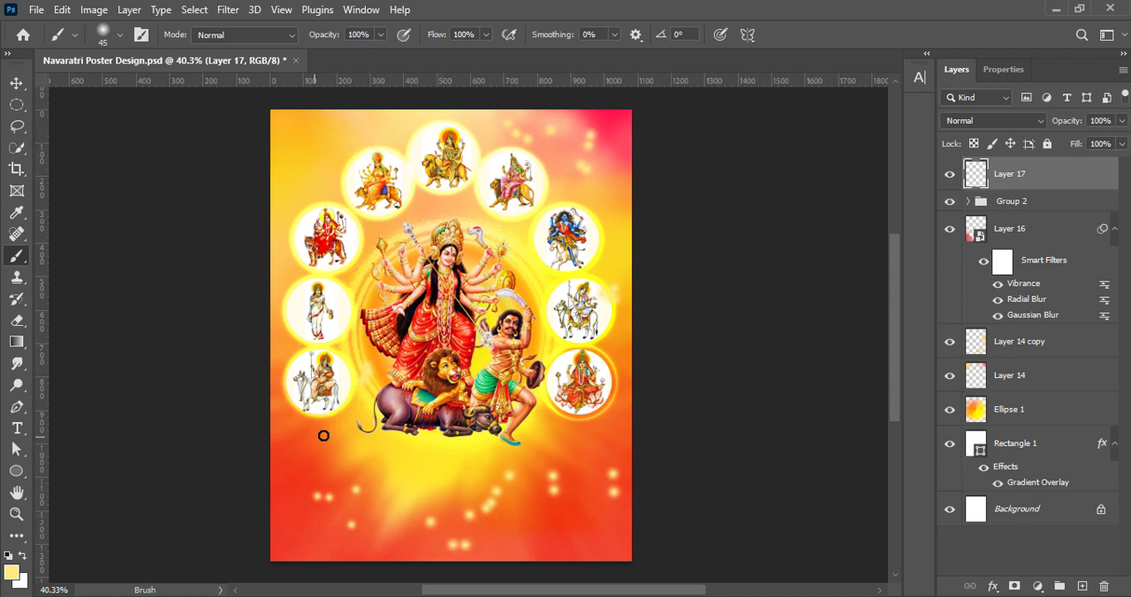
# Set the foreground colour to bright red and dab soft 50 to 70 px spots around the poster's upper-left goddess circles
pyautogui.click(10, 573)
pyautogui.moveTo(922, 387); pyautogui.dragTo(921, 416)
pyautogui.click(901, 205)
pyautogui.press('Return')
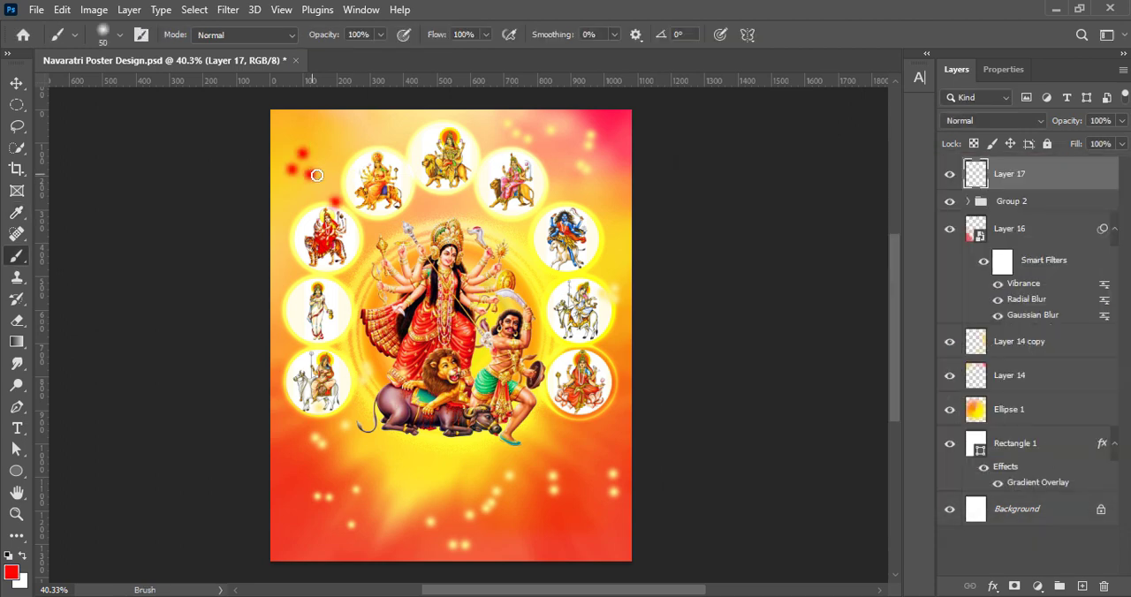
pyautogui.click(340, 138)
pyautogui.click(366, 122)
pyautogui.click(369, 152)
pyautogui.click(296, 232)
pyautogui.click(282, 303)
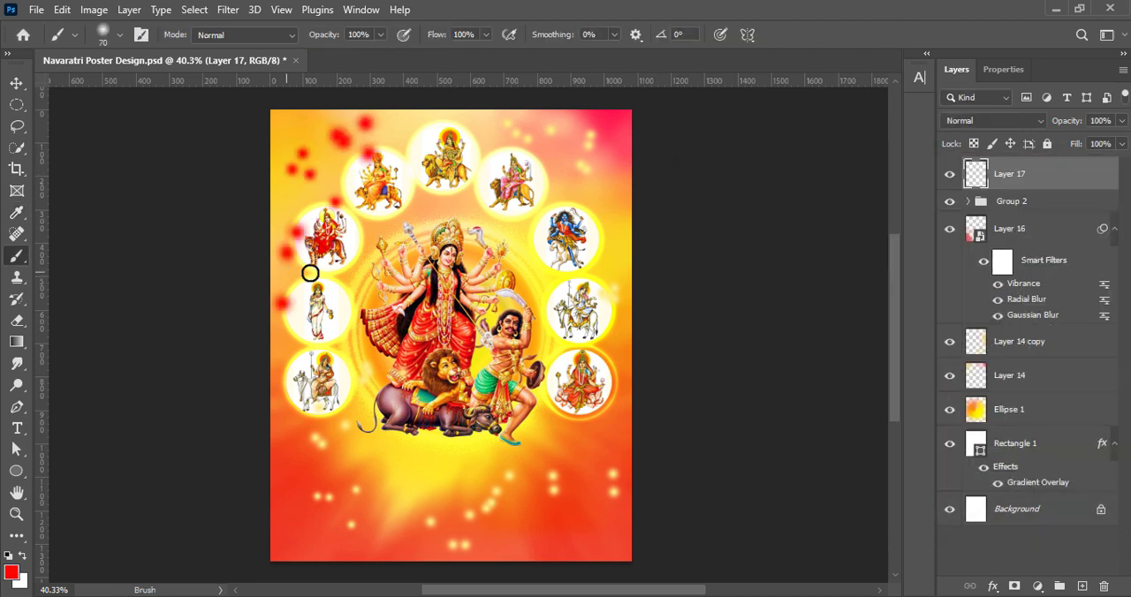
pyautogui.click(414, 207)
pyautogui.click(445, 217)
# Move Layer 17 directly below Group 2 and convert it to a smart object
pyautogui.click(17, 82)
pyautogui.moveTo(1036, 181); pyautogui.dragTo(1048, 335)
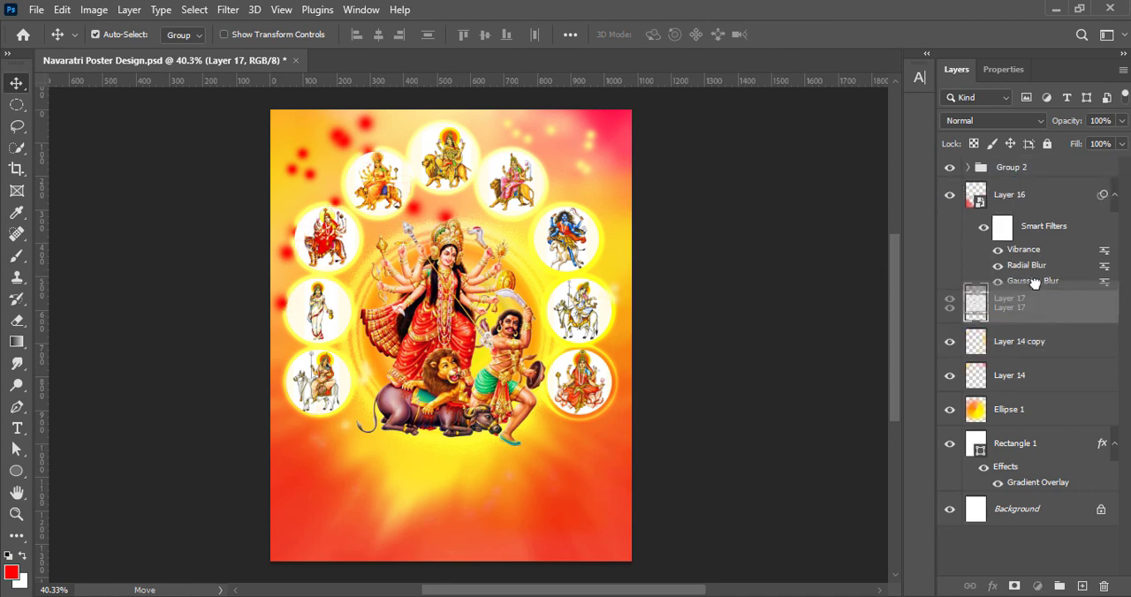
pyautogui.hotkey('ctrl', 'z')
pyautogui.hotkey('ctrl', 't')
pyautogui.click(821, 35)
pyautogui.rightClick(1036, 195)
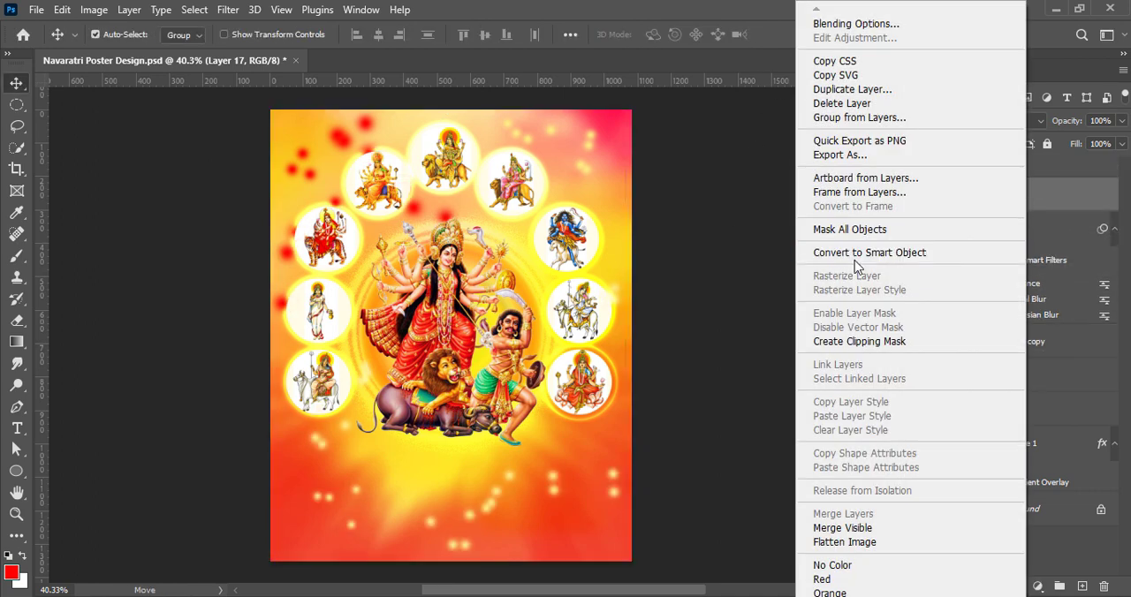
pyautogui.click(854, 253)
# Soften Layer 17's painted spots with a Gaussian Blur and lower the layer's opacity to 73%
pyautogui.click(227, 8)
pyautogui.moveTo(265, 222)
pyautogui.click(495, 283)
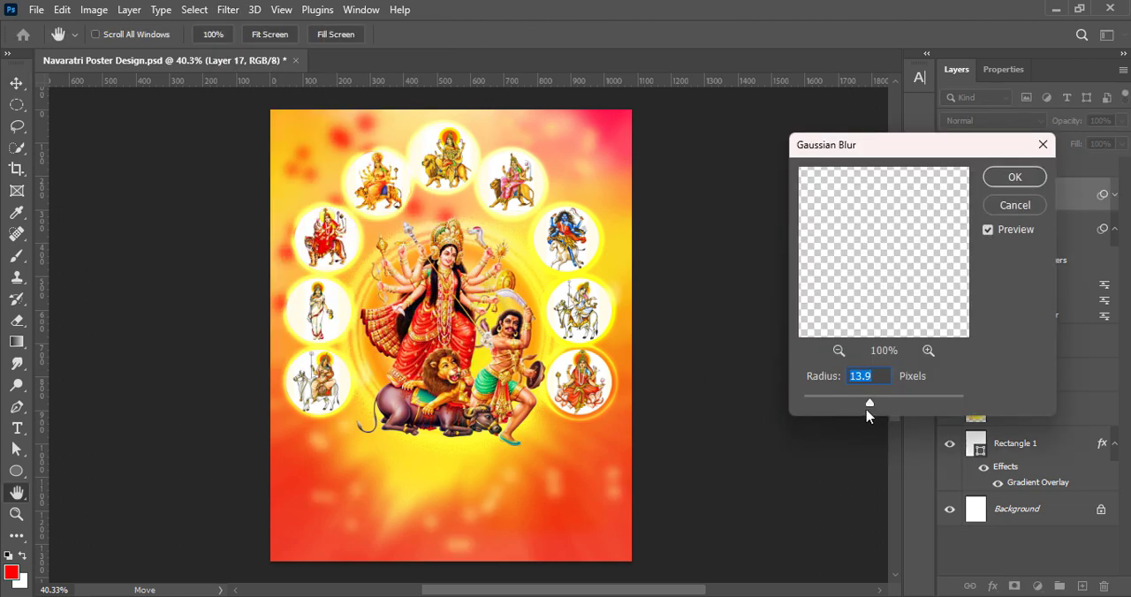
pyautogui.moveTo(893, 396); pyautogui.dragTo(845, 398)
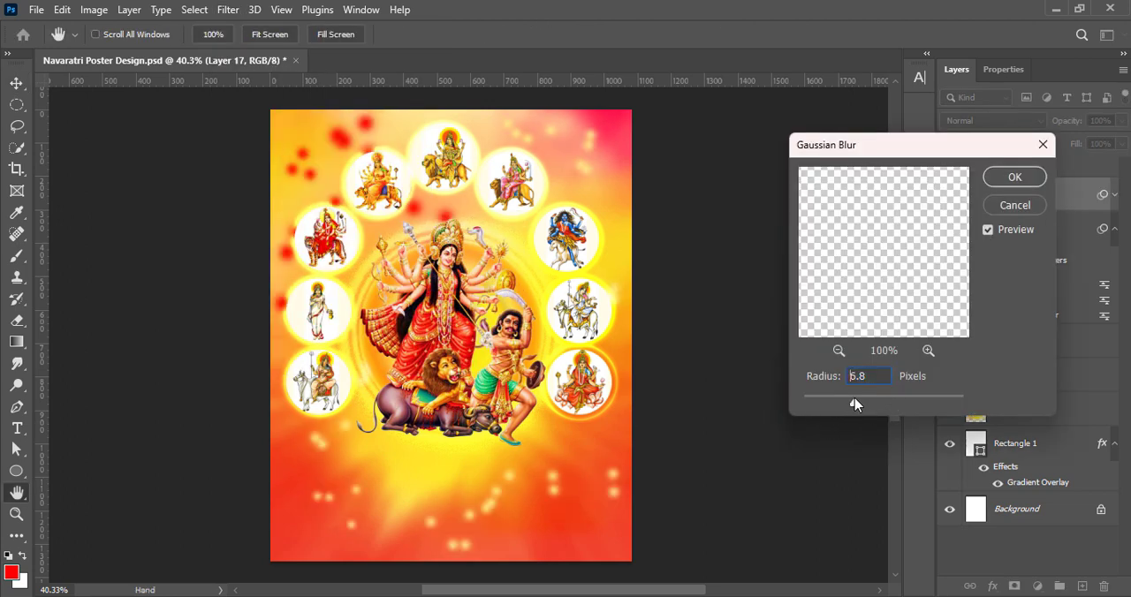
pyautogui.click(1013, 176)
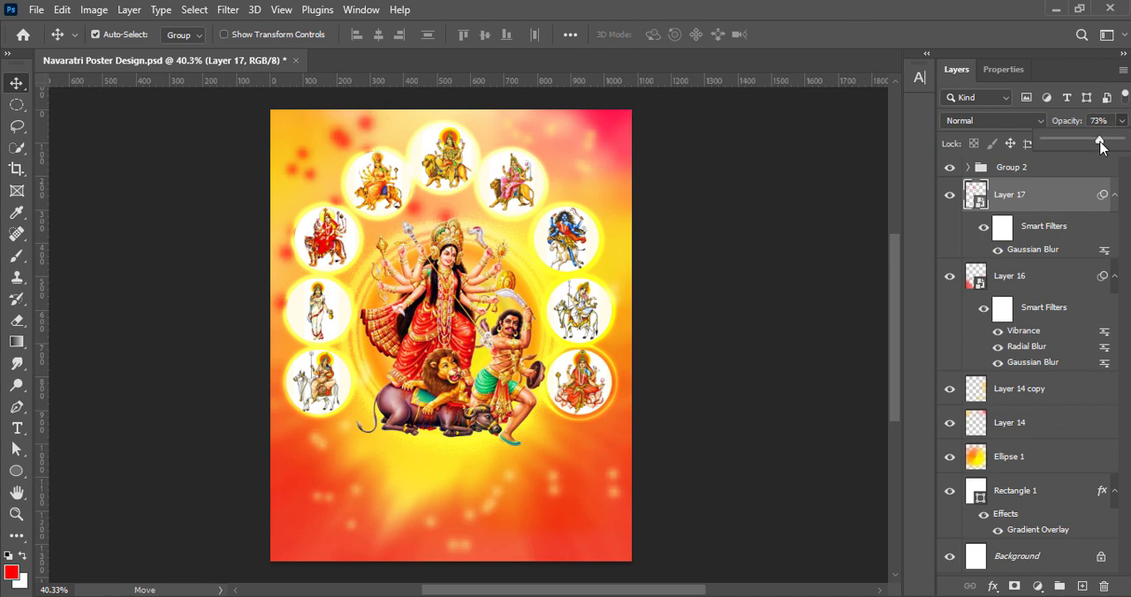
# Enable an Outer Glow in Layer 17's blending options
pyautogui.rightClick(1103, 196)
pyautogui.click(963, 201)
pyautogui.moveTo(615, 130); pyautogui.dragTo(715, 129)
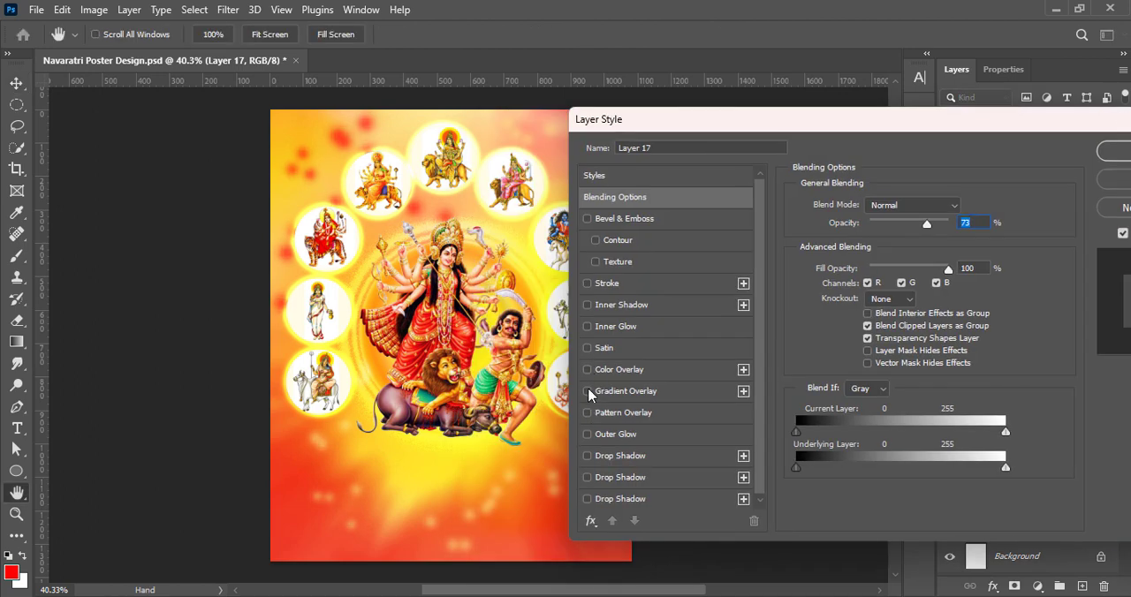
pyautogui.click(588, 434)
# Try several preset contours, including multi-peaked and S-shaped ones, for Layer 17's Outer Glow
pyautogui.click(883, 421)
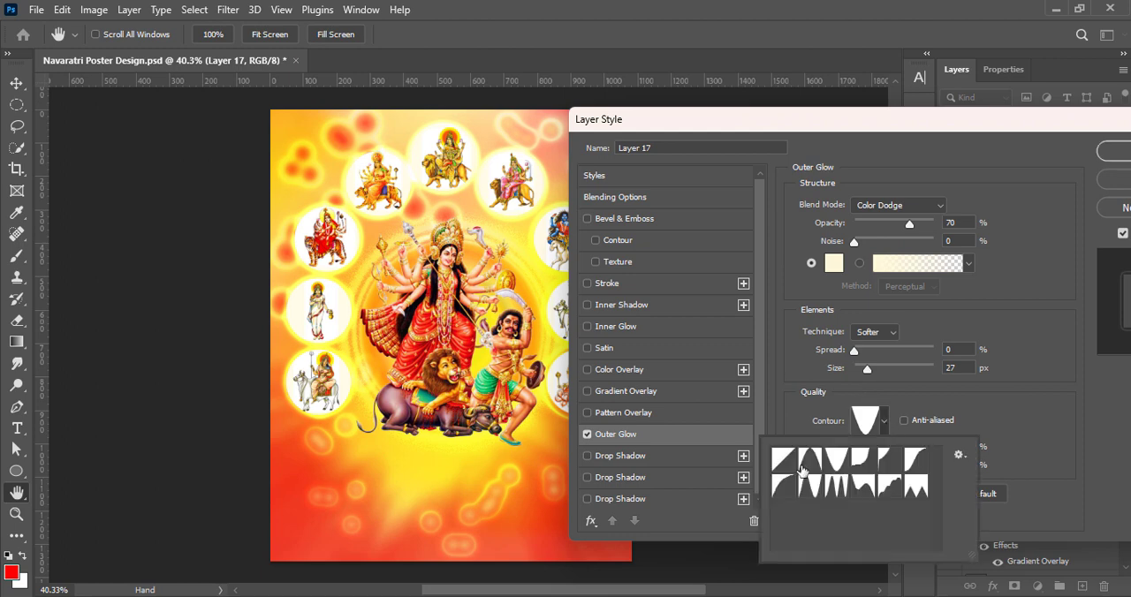
pyautogui.click(803, 467)
pyautogui.click(785, 464)
pyautogui.click(782, 490)
pyautogui.click(808, 491)
pyautogui.click(835, 491)
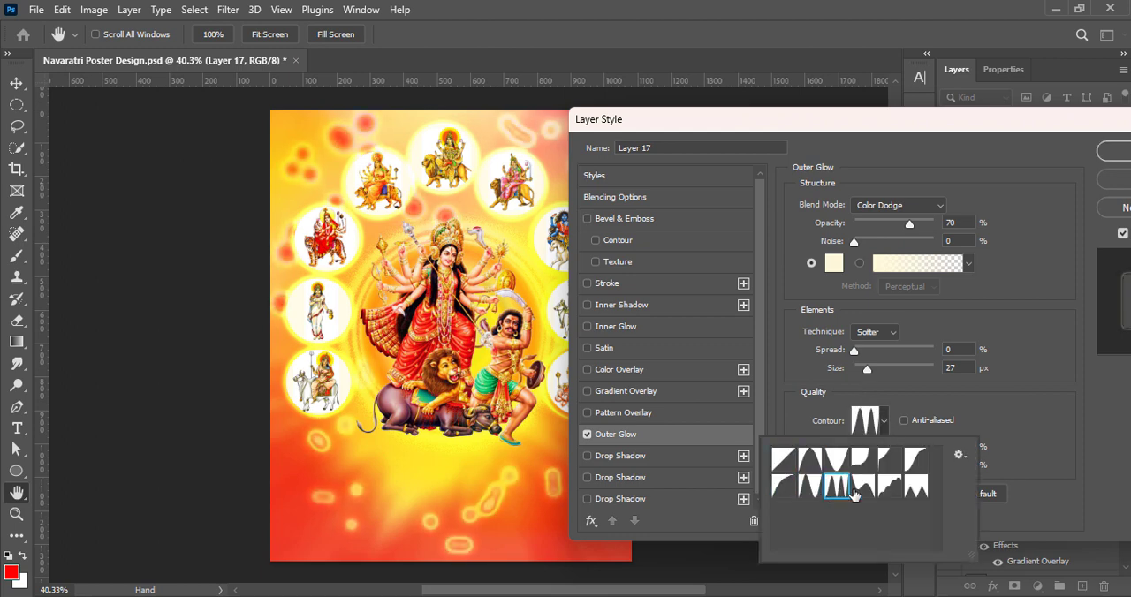
pyautogui.click(863, 459)
pyautogui.click(915, 459)
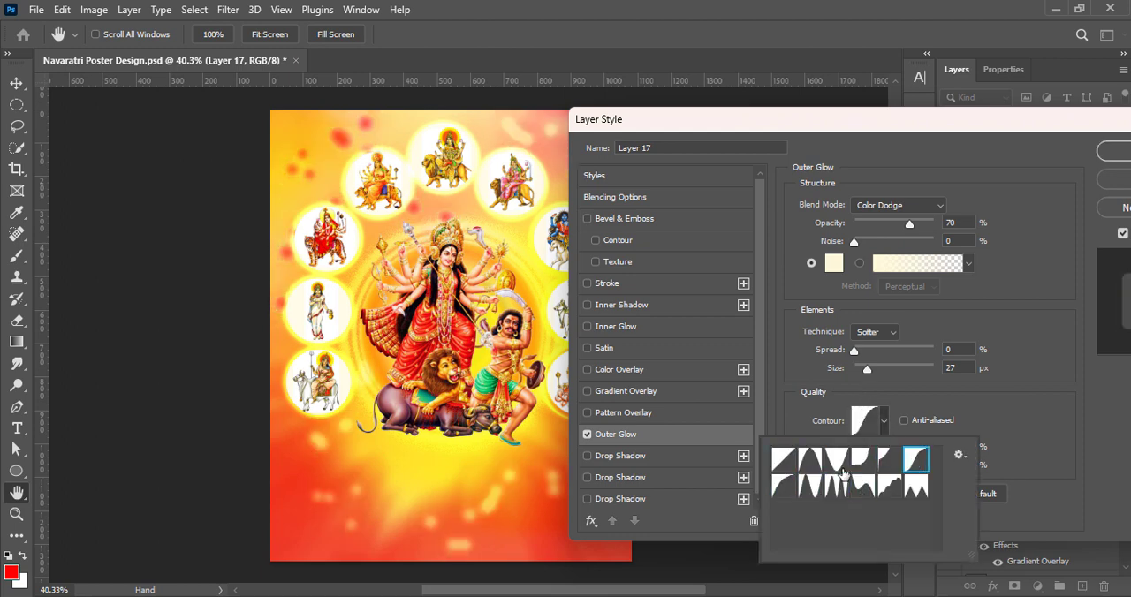
# Try Soft Light, Overlay and Vivid Light blending for the glow, and set its opacity to 100%, size to 51 px and contour to the S-shaped preset
pyautogui.click(906, 206)
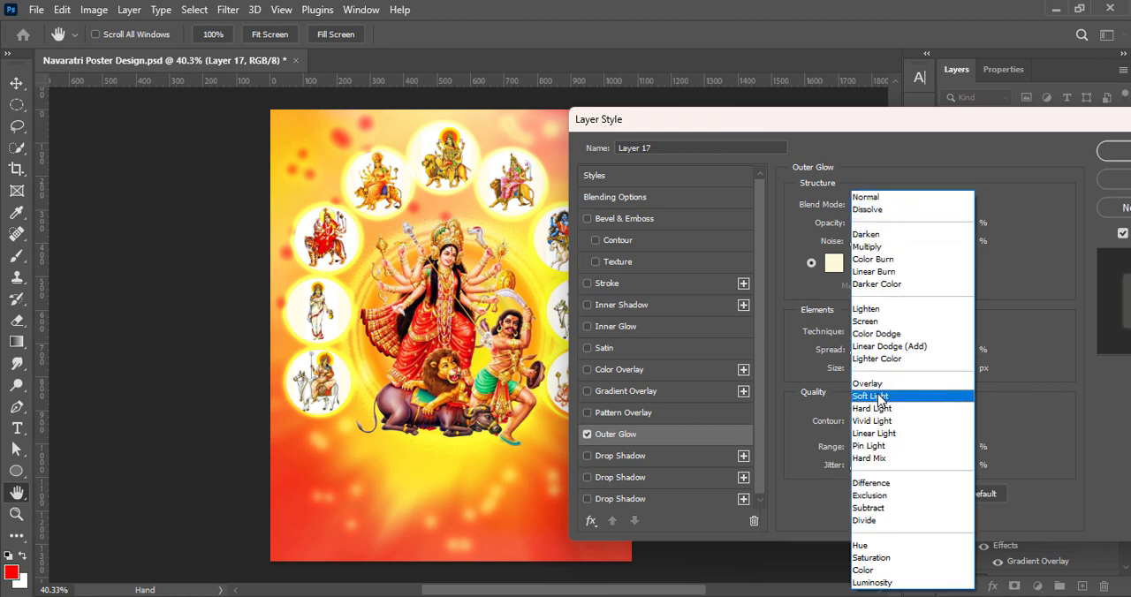
pyautogui.click(880, 397)
pyautogui.click(893, 206)
pyautogui.click(863, 385)
pyautogui.click(905, 208)
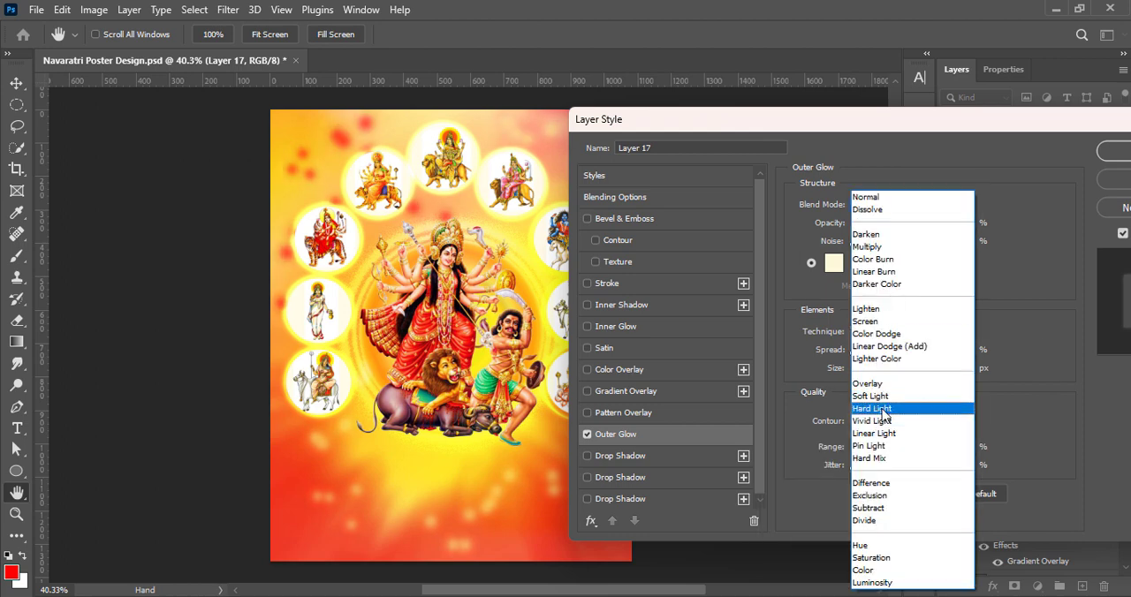
pyautogui.click(880, 424)
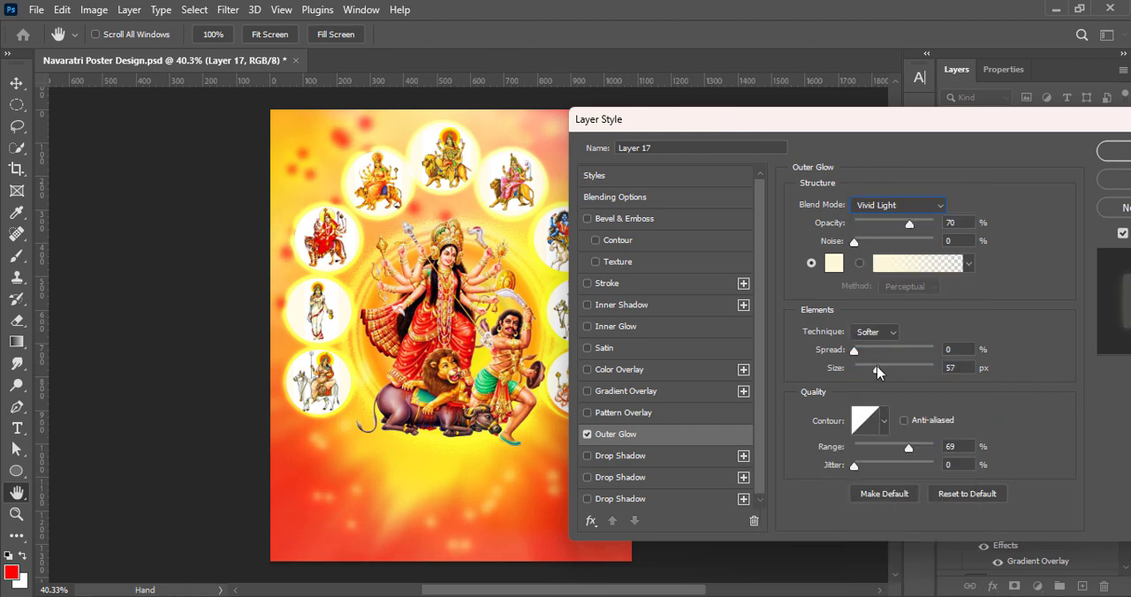
pyautogui.click(884, 421)
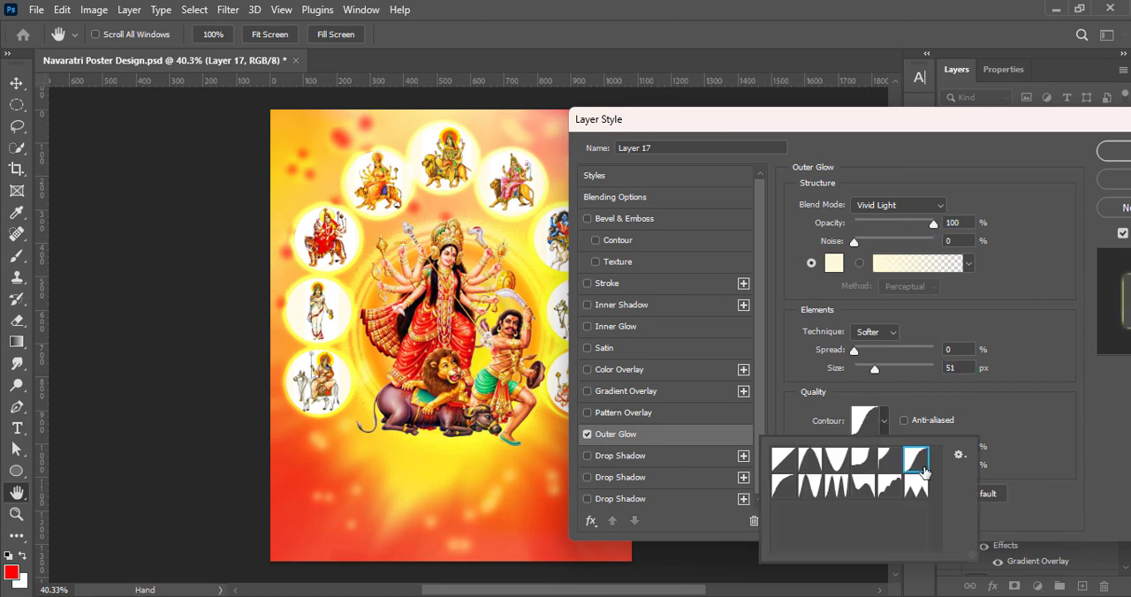
# Try the Hard Mix, Normal and Color Dodge blend modes for the Outer Glow
pyautogui.click(887, 205)
pyautogui.click(880, 458)
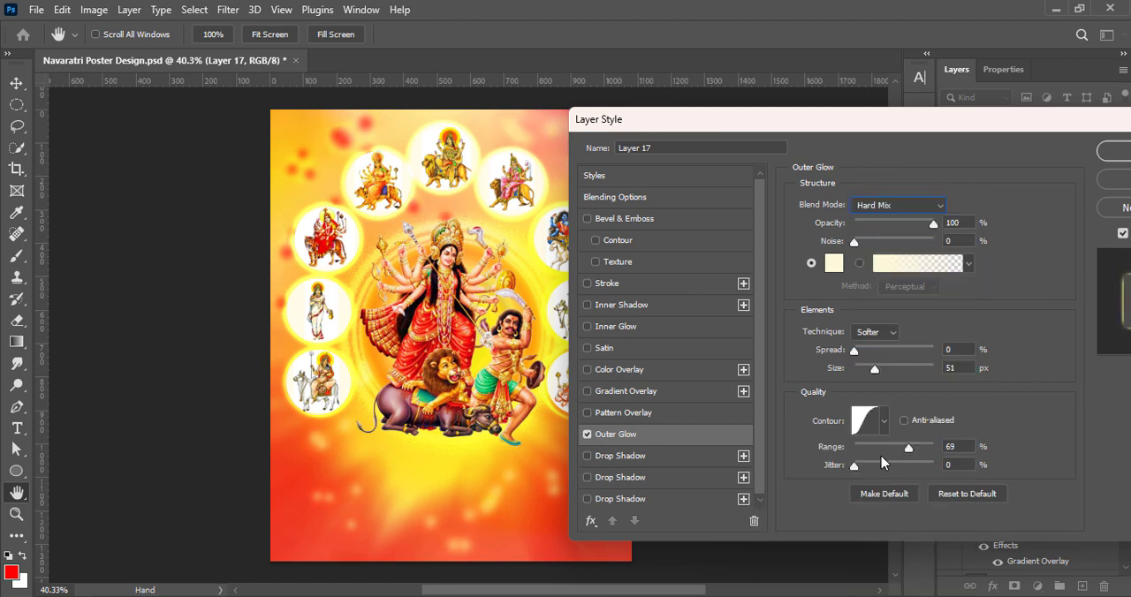
pyautogui.click(888, 205)
pyautogui.click(884, 201)
pyautogui.click(887, 205)
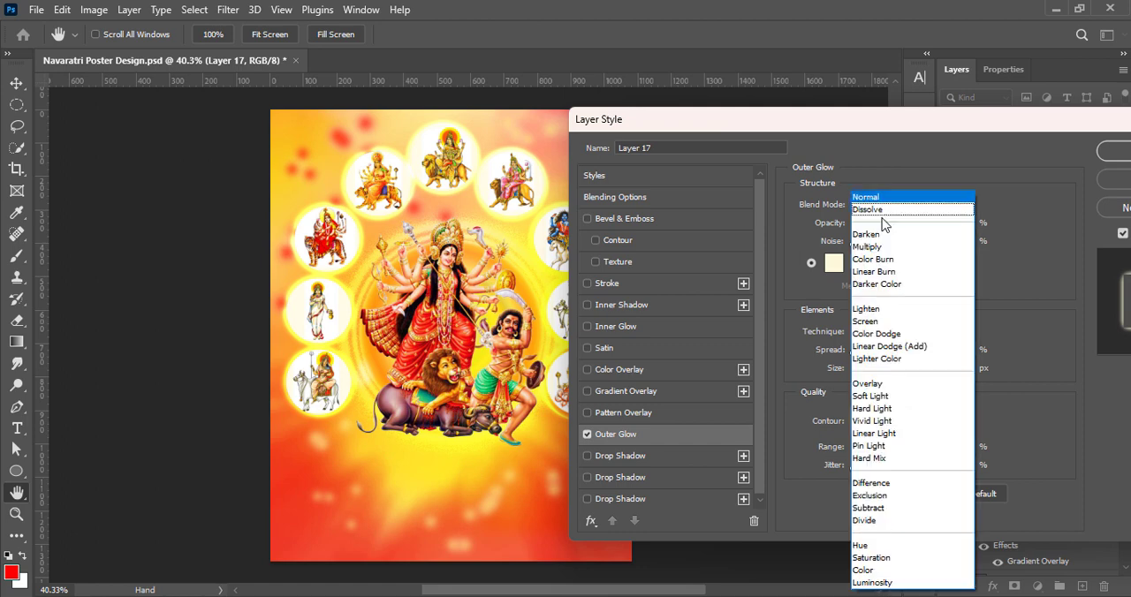
pyautogui.click(876, 334)
# Set the Outer Glow's blend mode to Linear Dodge (Add) and apply the layer style
pyautogui.click(888, 205)
pyautogui.click(891, 344)
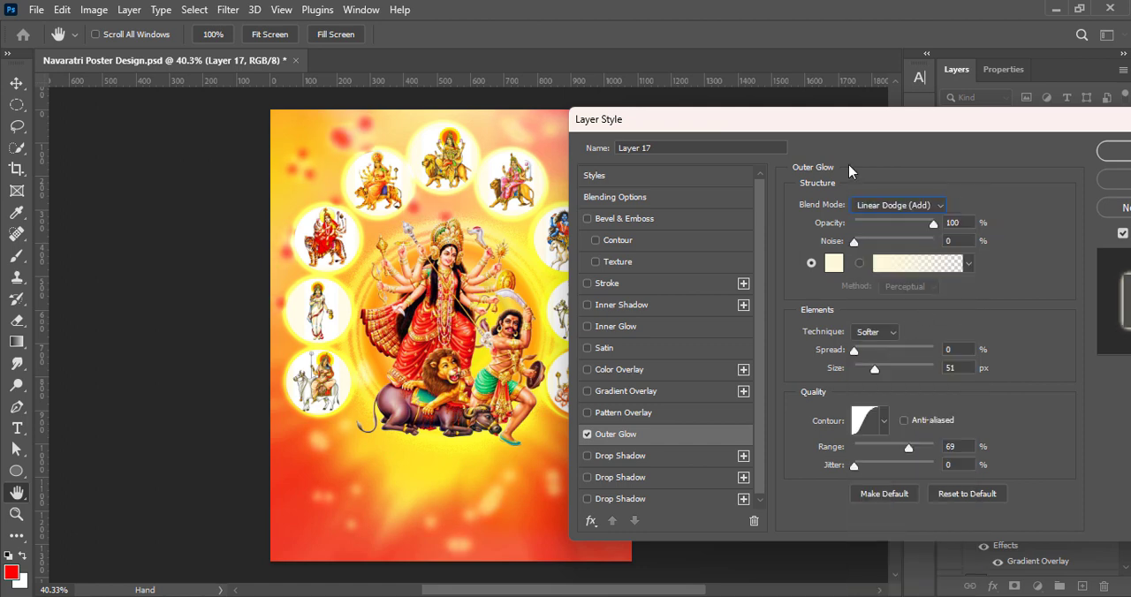
pyautogui.moveTo(843, 122); pyautogui.dragTo(729, 121)
pyautogui.click(1012, 151)
# Scale Layer 17 up to about 112% and reposition it so its spots spread across the whole poster
pyautogui.hotkey('ctrl', 't')
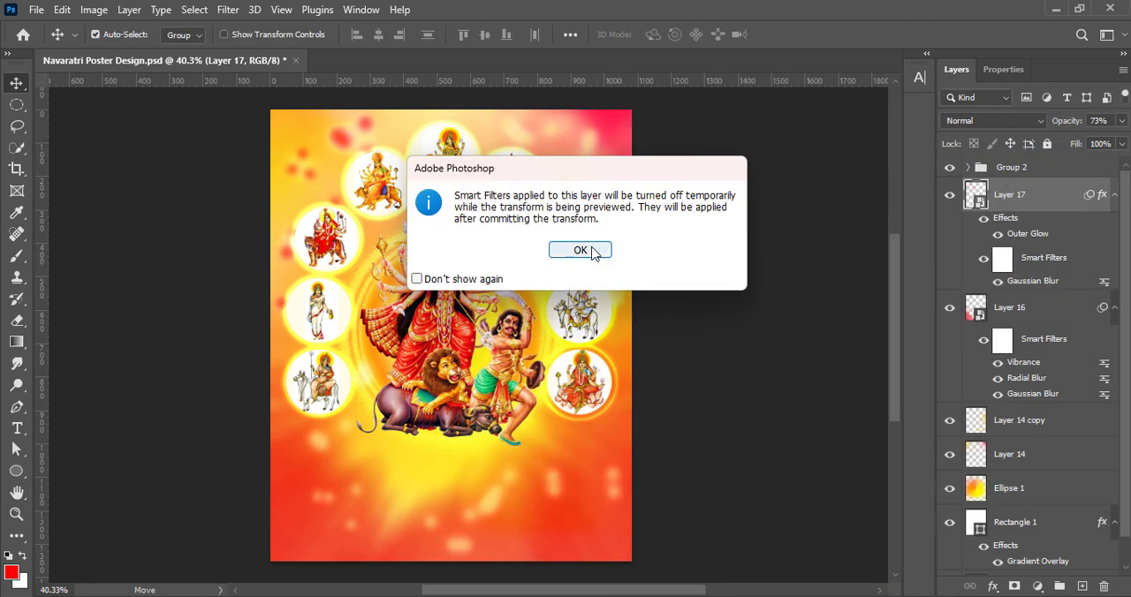
pyautogui.click(593, 251)
pyautogui.moveTo(269, 333); pyautogui.dragTo(224, 271)
pyautogui.moveTo(613, 188)
pyautogui.mouseDown()
pyautogui.moveTo(669, 179)
pyautogui.moveTo(610, 179)
pyautogui.mouseUp()
pyautogui.moveTo(654, 325); pyautogui.dragTo(638, 330)
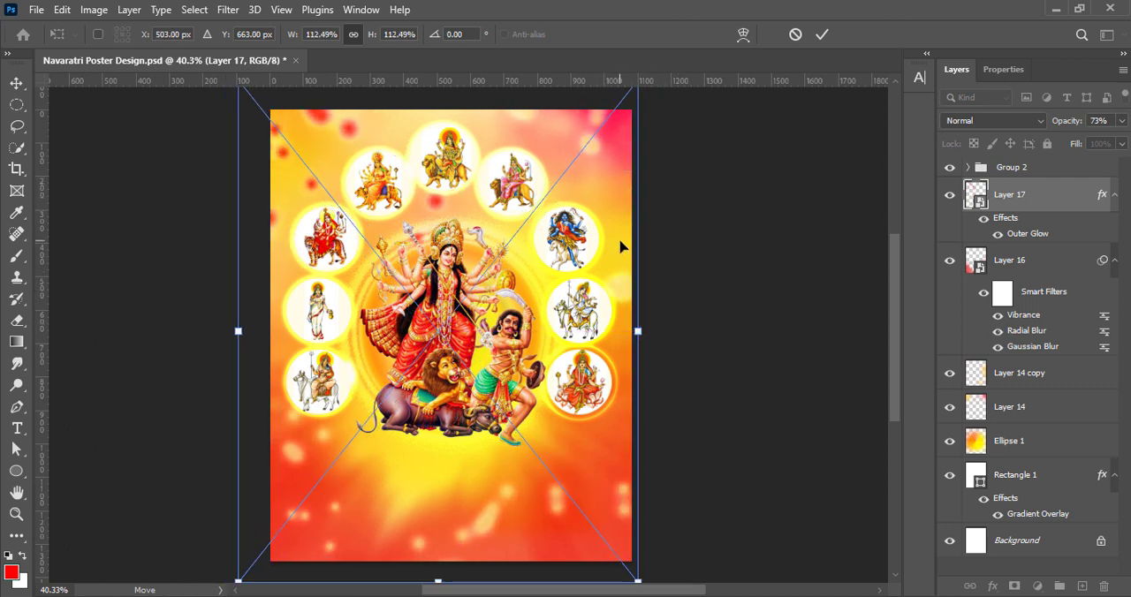
pyautogui.moveTo(619, 243); pyautogui.dragTo(624, 248)
pyautogui.click(821, 34)
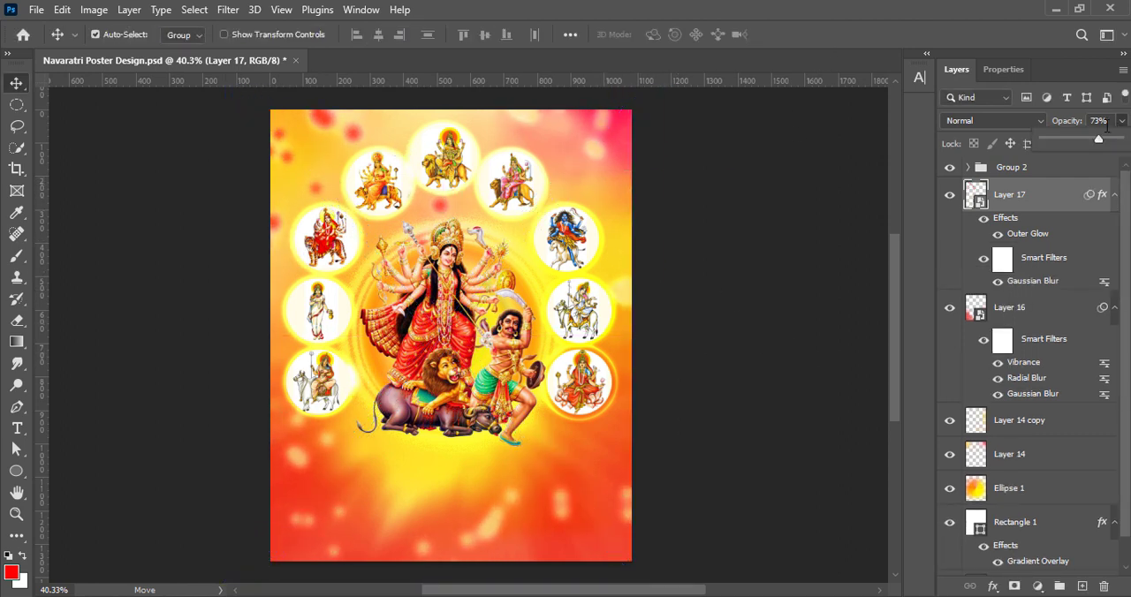
# Lower Layer 17's opacity further and save the poster document
pyautogui.click(707, 262)
pyautogui.hotkey('ctrl', 's')
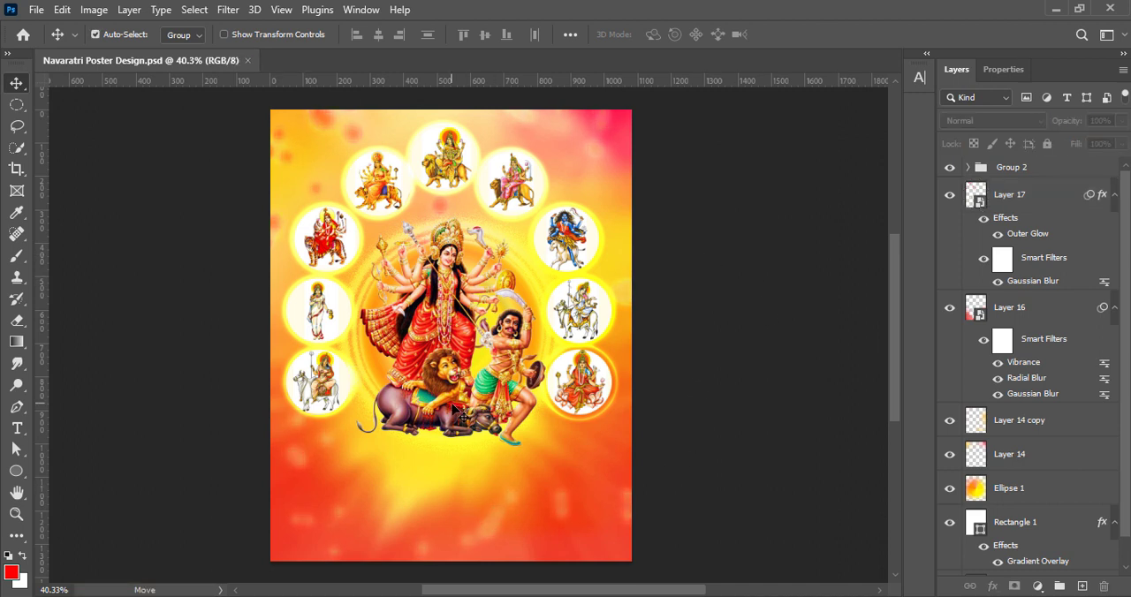
# Paste the red and yellow mandala, move it over the middle of the Durga figure, and raise its Vibrance to +100
pyautogui.hotkey('ctrl', 'v')
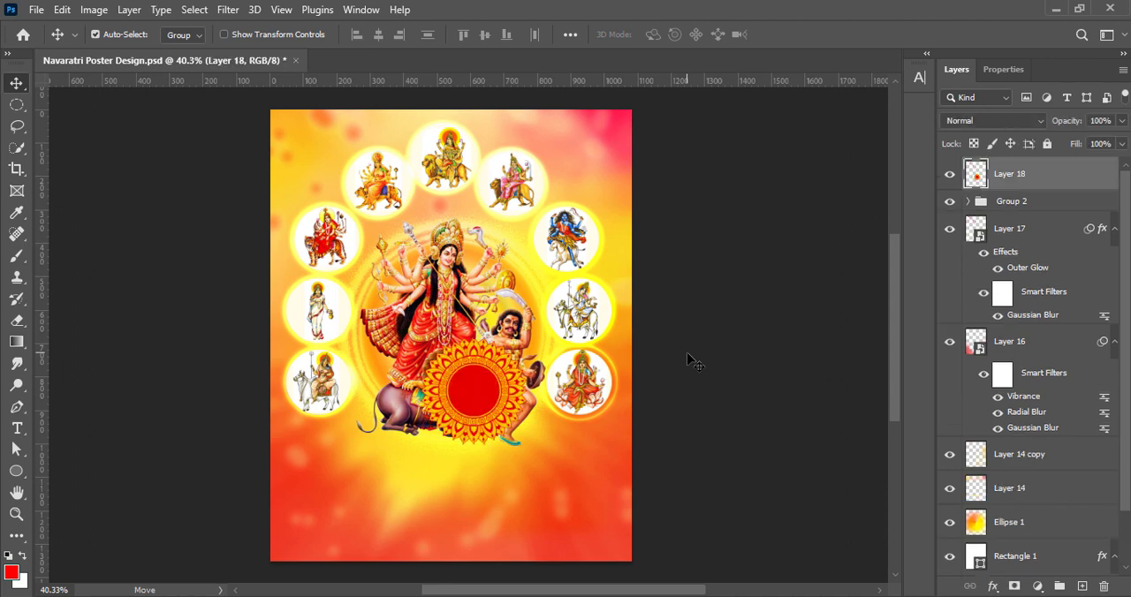
pyautogui.moveTo(473, 394); pyautogui.dragTo(445, 360)
pyautogui.click(93, 10)
pyautogui.moveTo(103, 53)
pyautogui.click(296, 123)
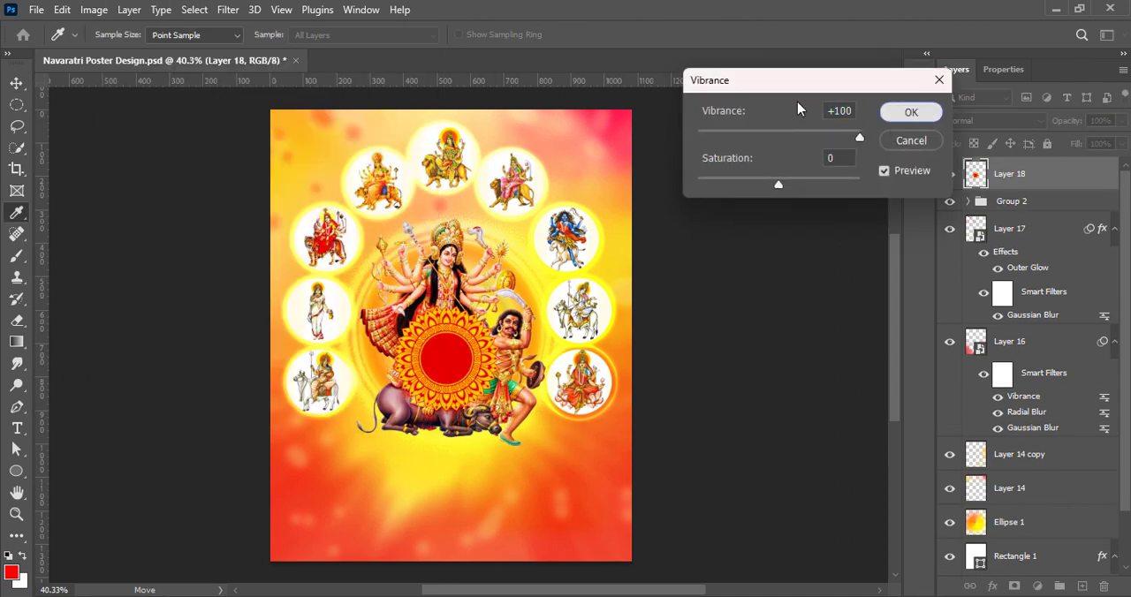
pyautogui.click(911, 113)
# Adjust the mandala's Brightness/Contrast with contrast at 68 and a slightly raised brightness
pyautogui.click(94, 10)
pyautogui.click(296, 55)
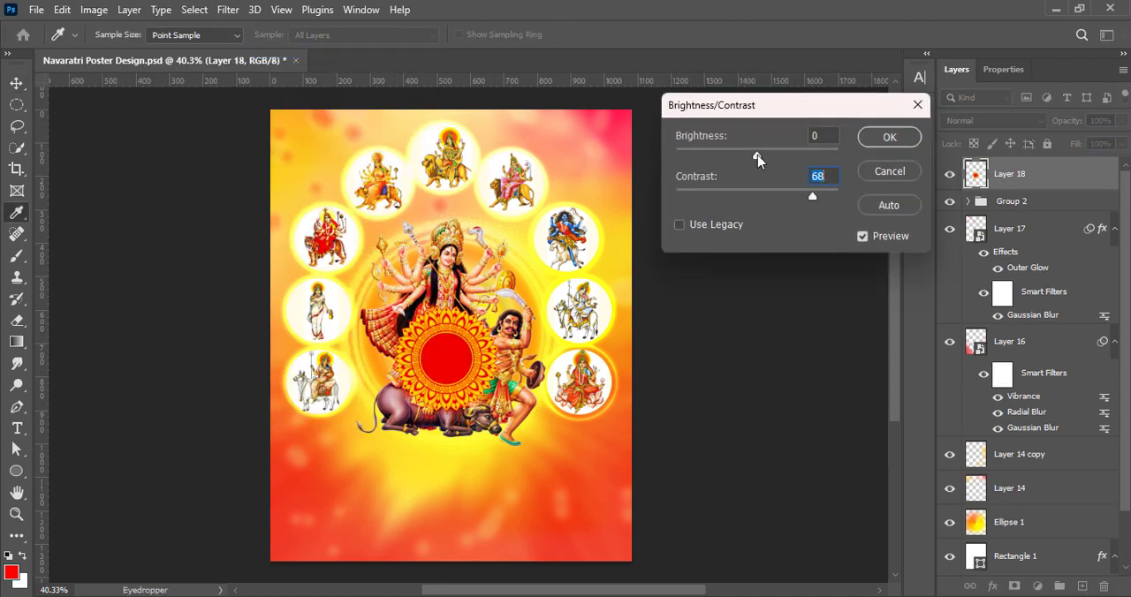
pyautogui.moveTo(758, 158); pyautogui.dragTo(770, 154)
pyautogui.click(889, 137)
# Enlarge the mandala, squash it into a flat ellipse at the figure's feet, and place Layer 18 below Group 2
pyautogui.hotkey('ctrl', 't')
pyautogui.moveTo(446, 417); pyautogui.dragTo(454, 504)
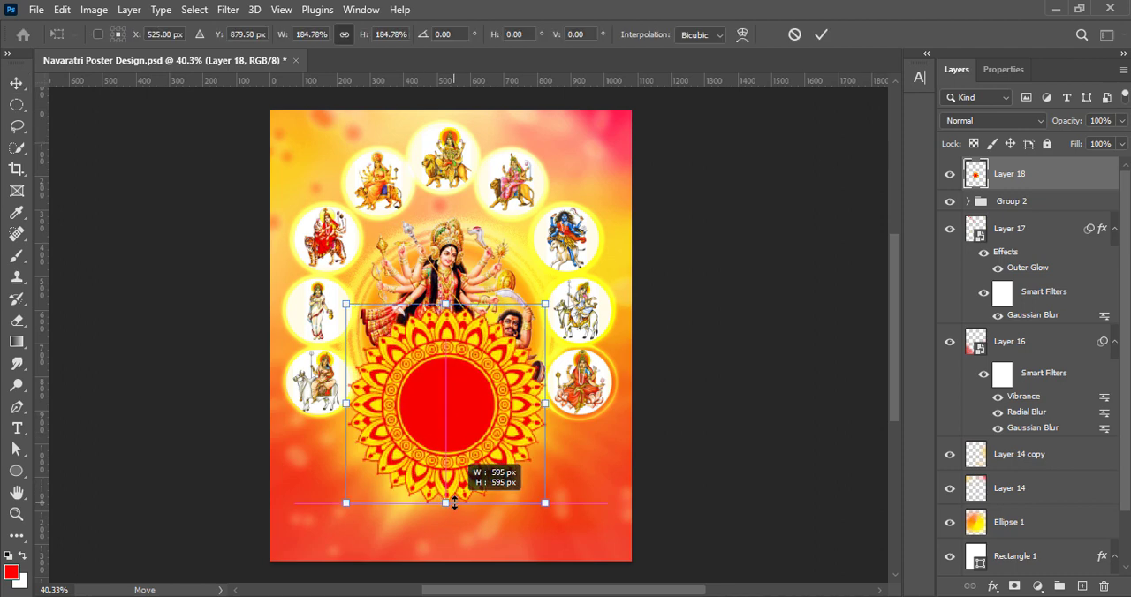
pyautogui.moveTo(449, 303); pyautogui.dragTo(469, 438)
pyautogui.moveTo(430, 472); pyautogui.dragTo(435, 445)
pyautogui.click(821, 35)
pyautogui.moveTo(1013, 176); pyautogui.dragTo(1042, 213)
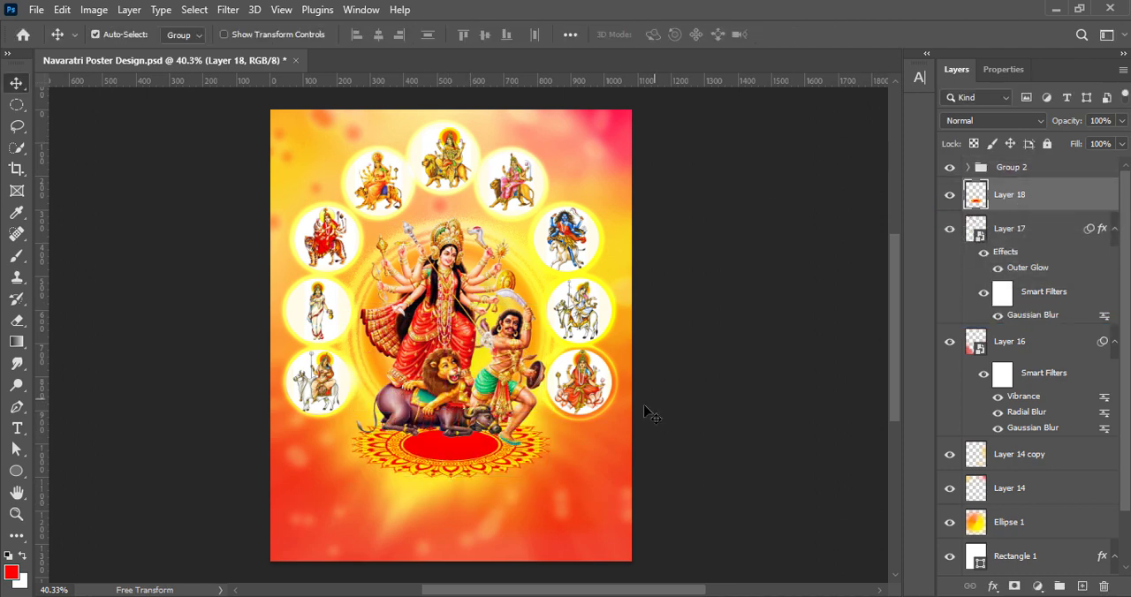
pyautogui.moveTo(458, 448); pyautogui.dragTo(458, 435)
# Stretch the flattened mandala on both sides to about 142% width so it forms a wide floor under the figure
pyautogui.hotkey('ctrl', 't')
pyautogui.moveTo(346, 431); pyautogui.dragTo(321, 431)
pyautogui.moveTo(548, 431); pyautogui.dragTo(565, 431)
pyautogui.moveTo(447, 451); pyautogui.dragTo(446, 449)
pyautogui.moveTo(446, 449); pyautogui.dragTo(451, 455)
pyautogui.moveTo(571, 429); pyautogui.dragTo(588, 429)
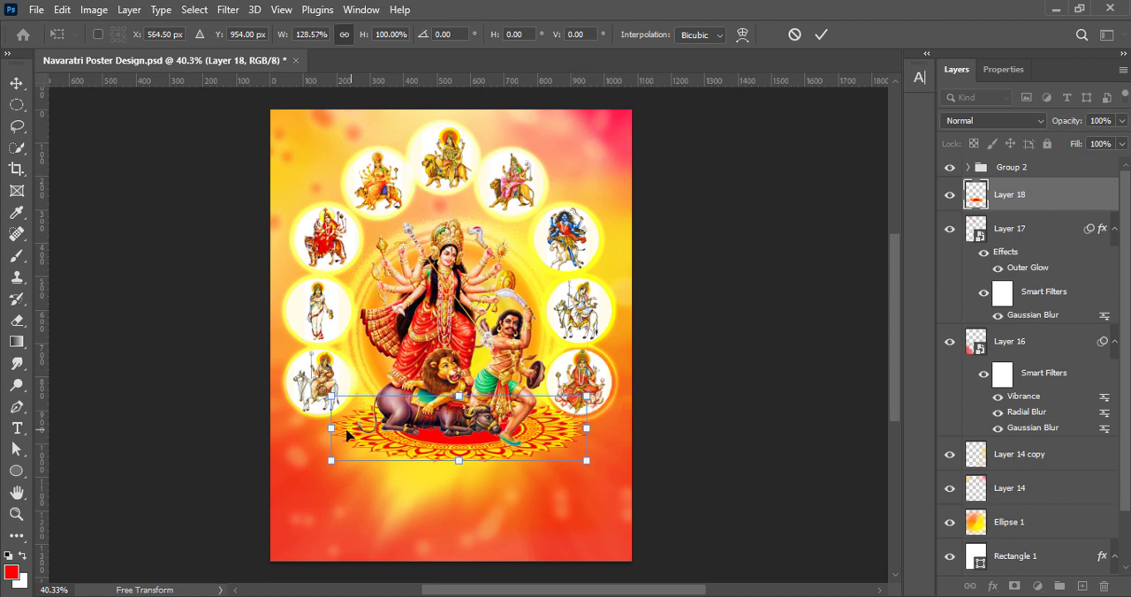
pyautogui.moveTo(332, 429); pyautogui.dragTo(307, 429)
pyautogui.moveTo(455, 440); pyautogui.dragTo(460, 447)
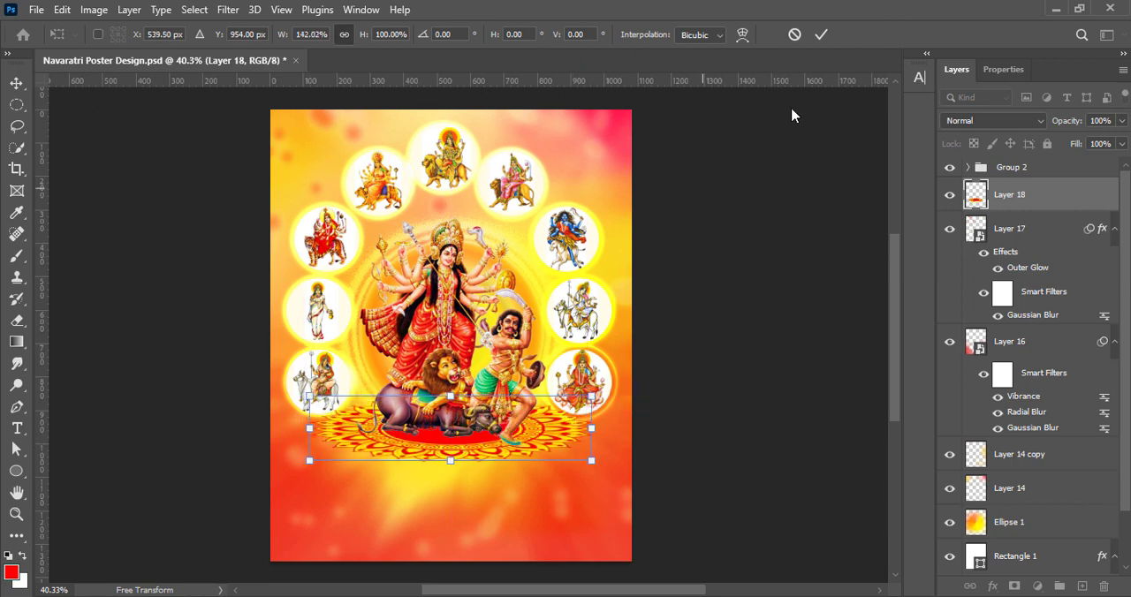
pyautogui.click(821, 35)
# Apply a slight Gaussian Blur to the mandala on Layer 18
pyautogui.click(227, 9)
pyautogui.moveTo(227, 220)
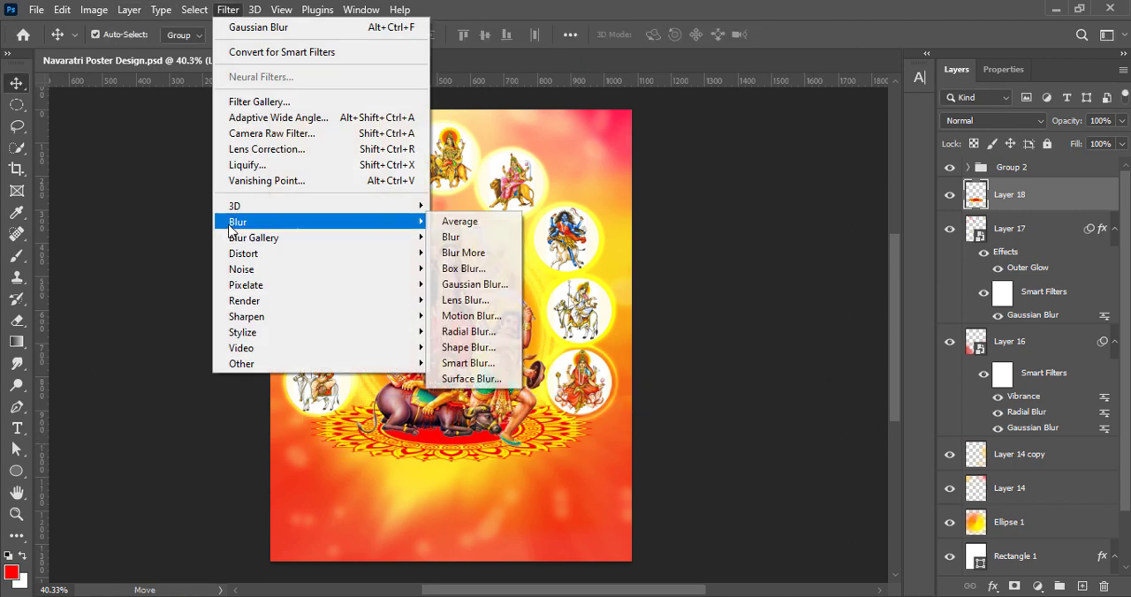
pyautogui.click(467, 285)
pyautogui.moveTo(837, 402); pyautogui.dragTo(817, 402)
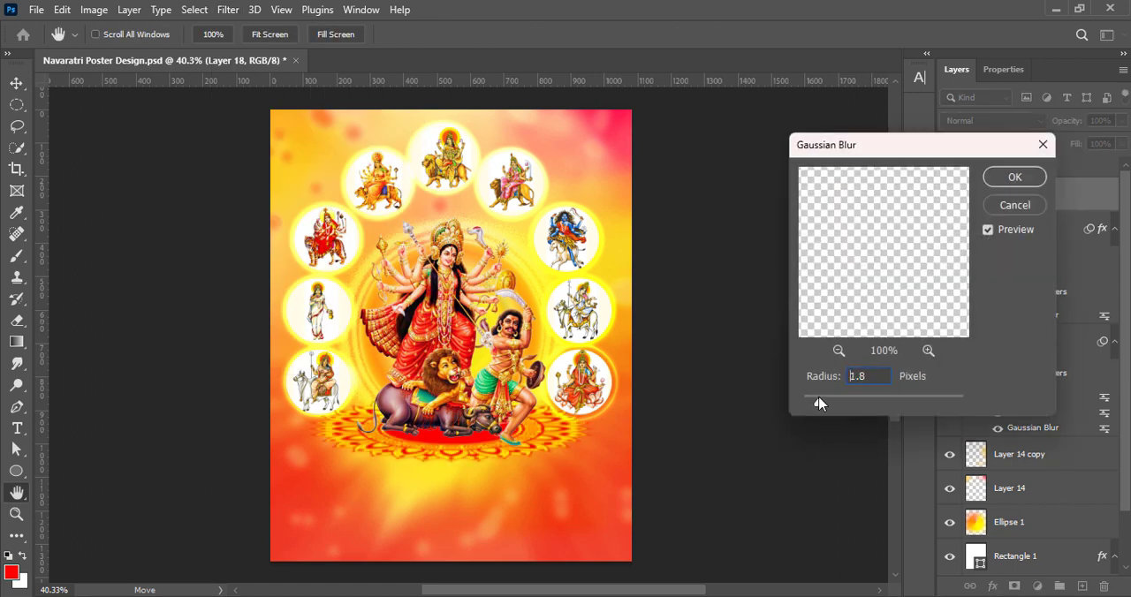
pyautogui.click(1014, 177)
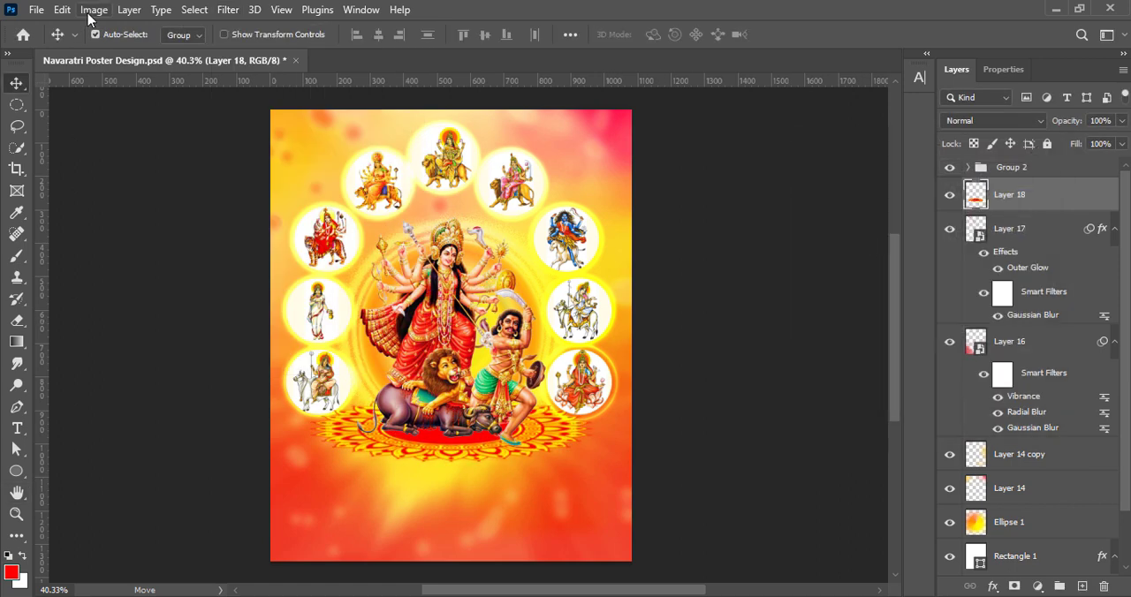
# Add a new layer above the mandala and pick the Soft Round Pressure Size brush from the Legacy Brushes
pyautogui.click(1082, 586)
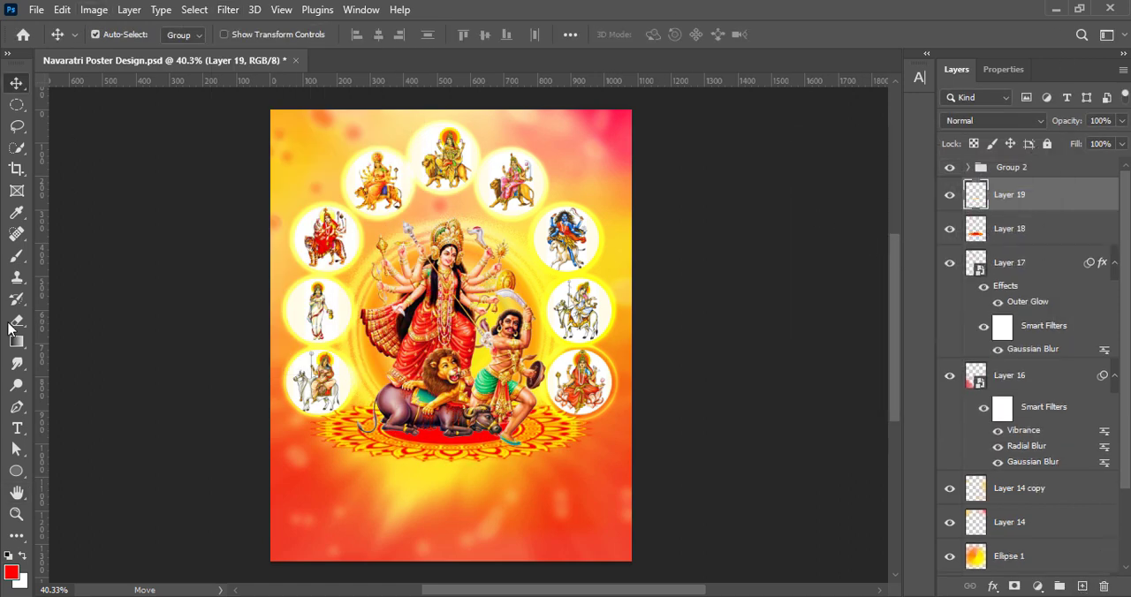
pyautogui.click(17, 255)
pyautogui.click(105, 35)
pyautogui.scroll(5, 542, 316)
pyautogui.scroll(15, 542, 316)
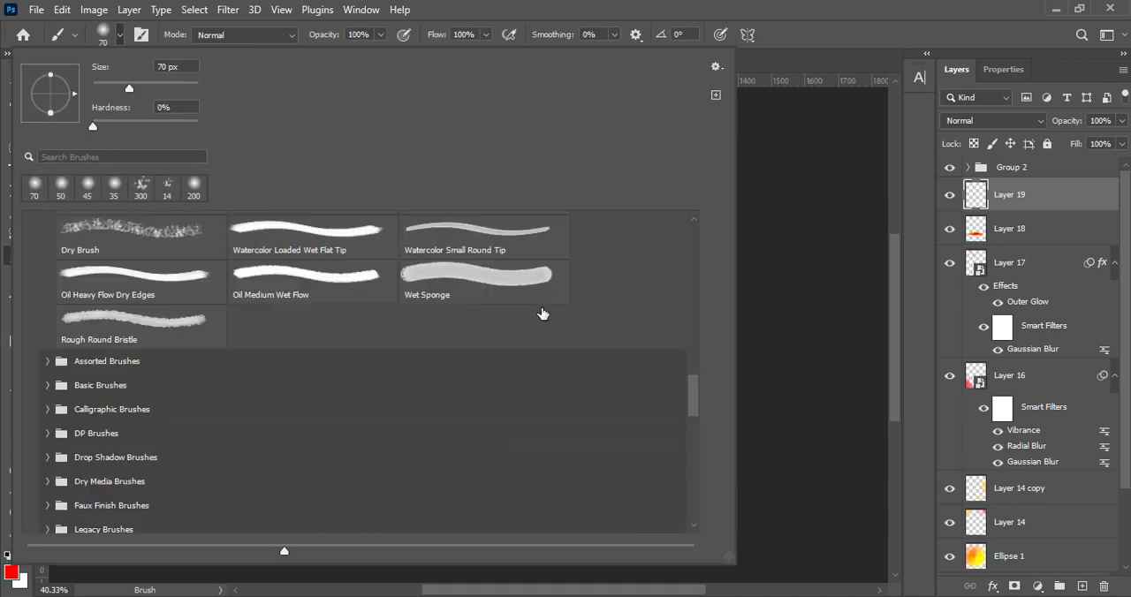
pyautogui.scroll(3, 543, 314)
pyautogui.doubleClick(529, 280)
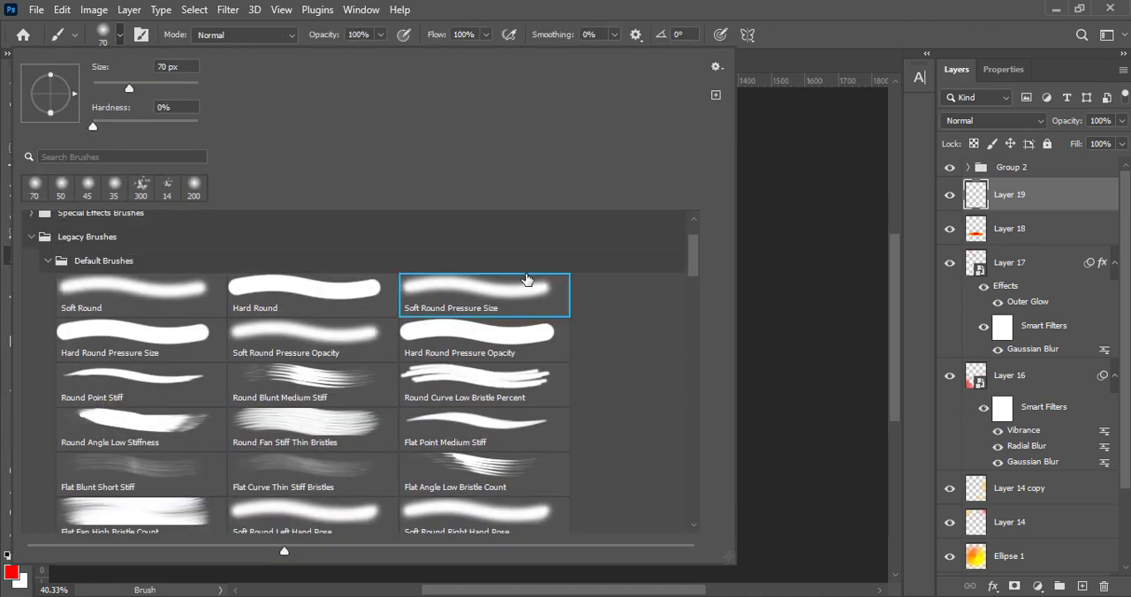
# Set the foreground colour to black and paint one soft 400 px dab behind the figure on Layer 19
pyautogui.click(13, 573)
pyautogui.moveTo(720, 388); pyautogui.dragTo(597, 425)
pyautogui.click(1068, 197)
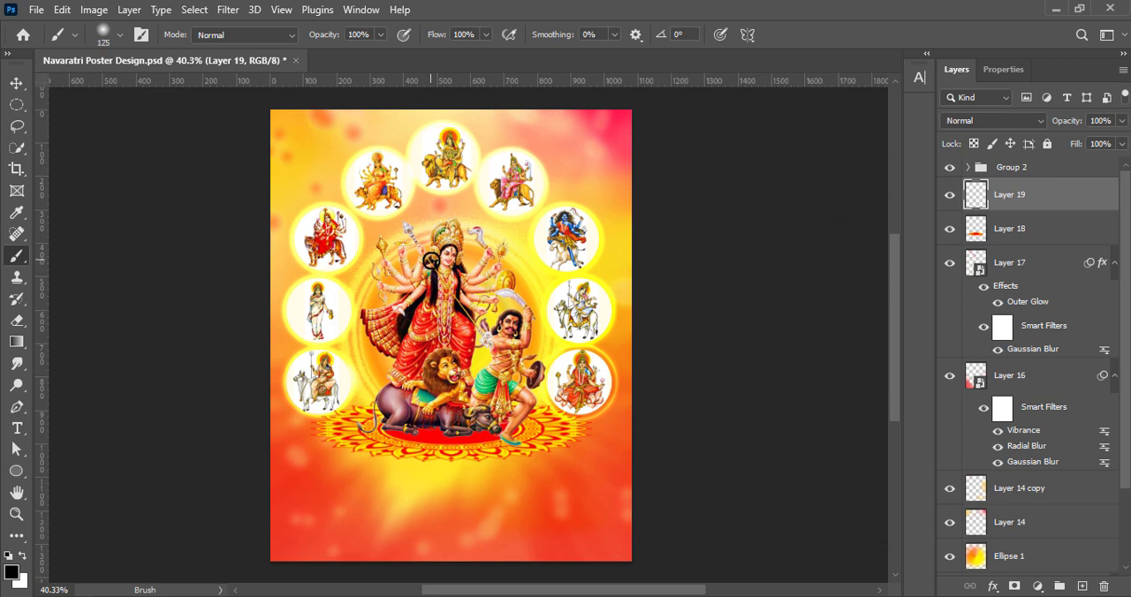
# Squash and widen the black dab into a flat shadow beneath the figure on the mandala and lower its opacity to 58%
pyautogui.click(16, 82)
pyautogui.hotkey('ctrl', 't')
pyautogui.moveTo(448, 253); pyautogui.dragTo(449, 416)
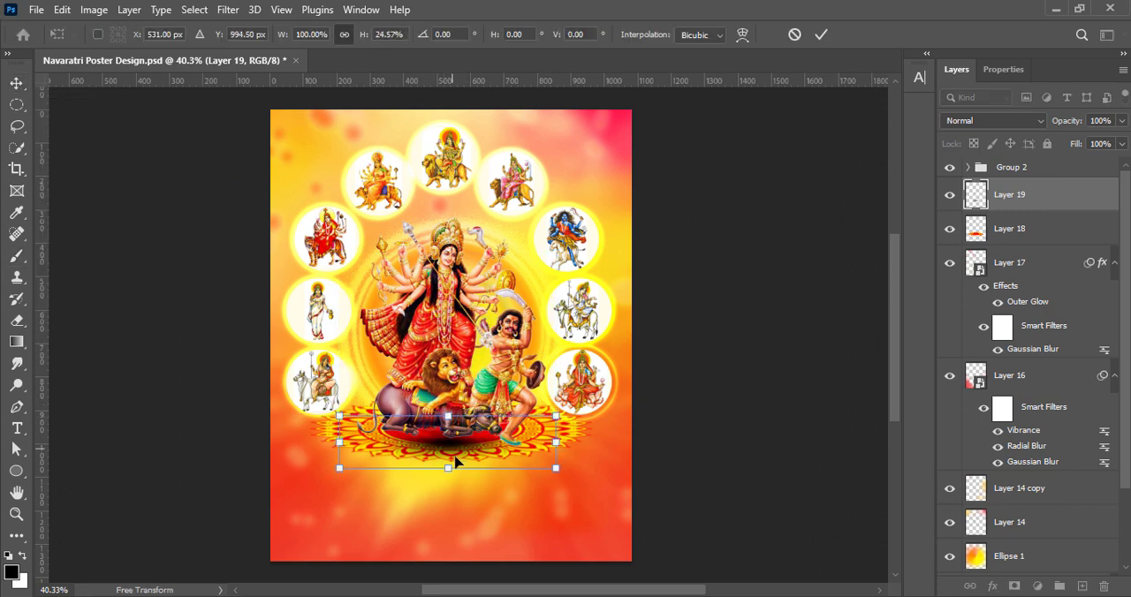
pyautogui.moveTo(449, 469); pyautogui.dragTo(448, 453)
pyautogui.moveTo(555, 434); pyautogui.dragTo(592, 435)
pyautogui.moveTo(335, 432); pyautogui.dragTo(288, 429)
pyautogui.moveTo(442, 441); pyautogui.dragTo(449, 459)
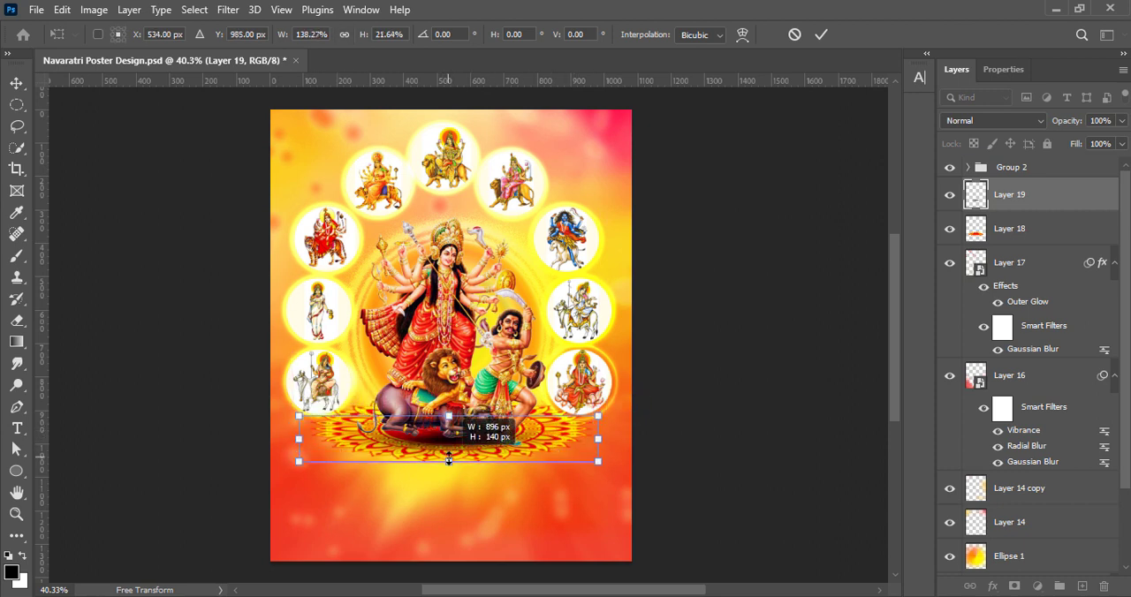
pyautogui.moveTo(449, 416); pyautogui.dragTo(449, 405)
pyautogui.click(822, 37)
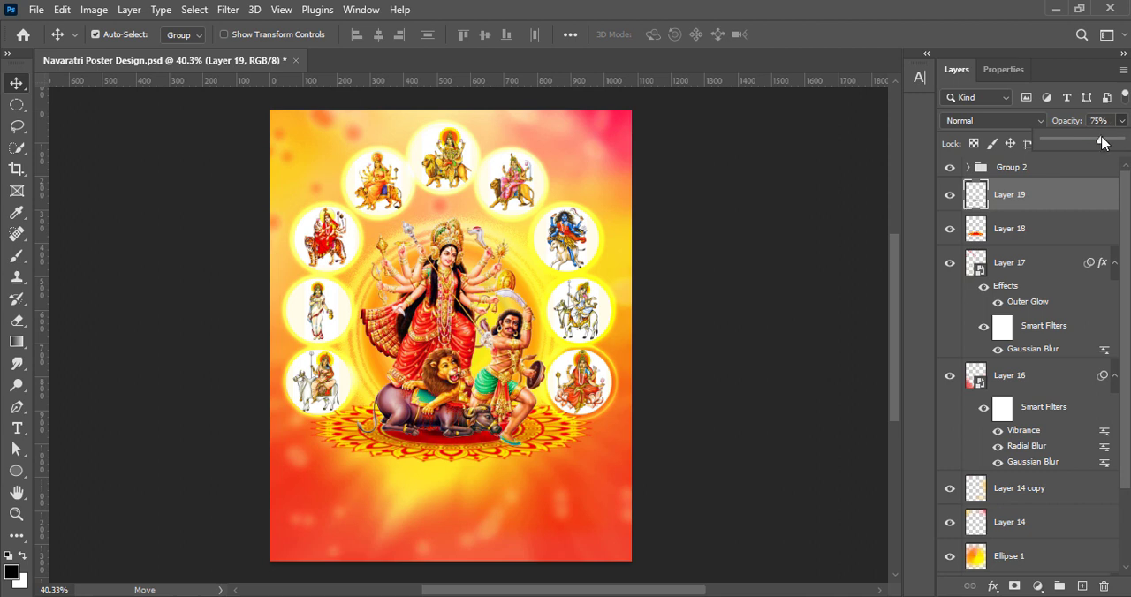
pyautogui.moveTo(1080, 154)
pyautogui.mouseDown()
pyautogui.moveTo(1126, 148)
pyautogui.moveTo(1086, 147)
pyautogui.mouseUp()
pyautogui.click(698, 307)
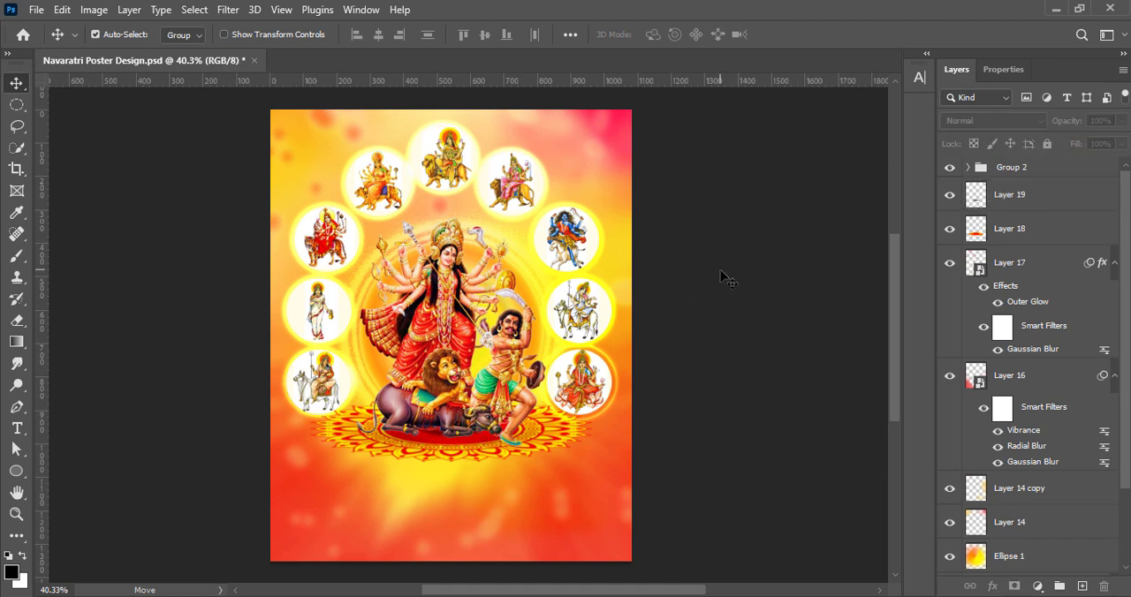
# Duplicate the shadow and shrink the copy to fit under the demon's foot on the mandala
pyautogui.keyDown('alt'); pyautogui.moveTo(434, 437); pyautogui.dragTo(502, 444); pyautogui.keyUp('alt')
pyautogui.hotkey('ctrl', 't')
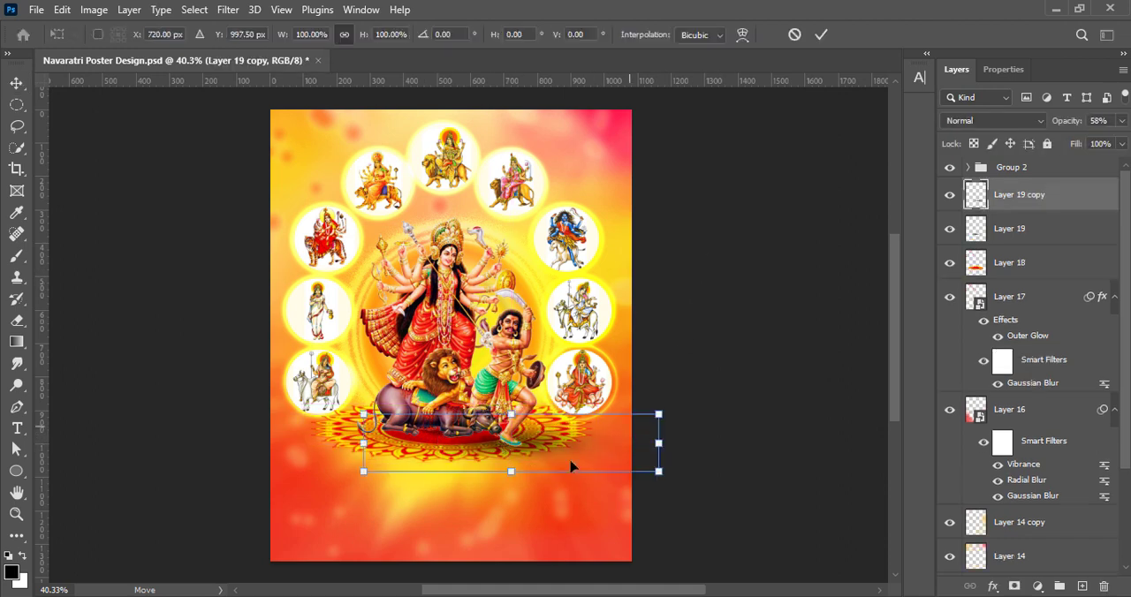
pyautogui.moveTo(654, 444); pyautogui.dragTo(481, 449)
pyautogui.keyDown('shift'); pyautogui.moveTo(417, 414); pyautogui.dragTo(512, 447); pyautogui.keyUp('shift')
pyautogui.click(792, 36)
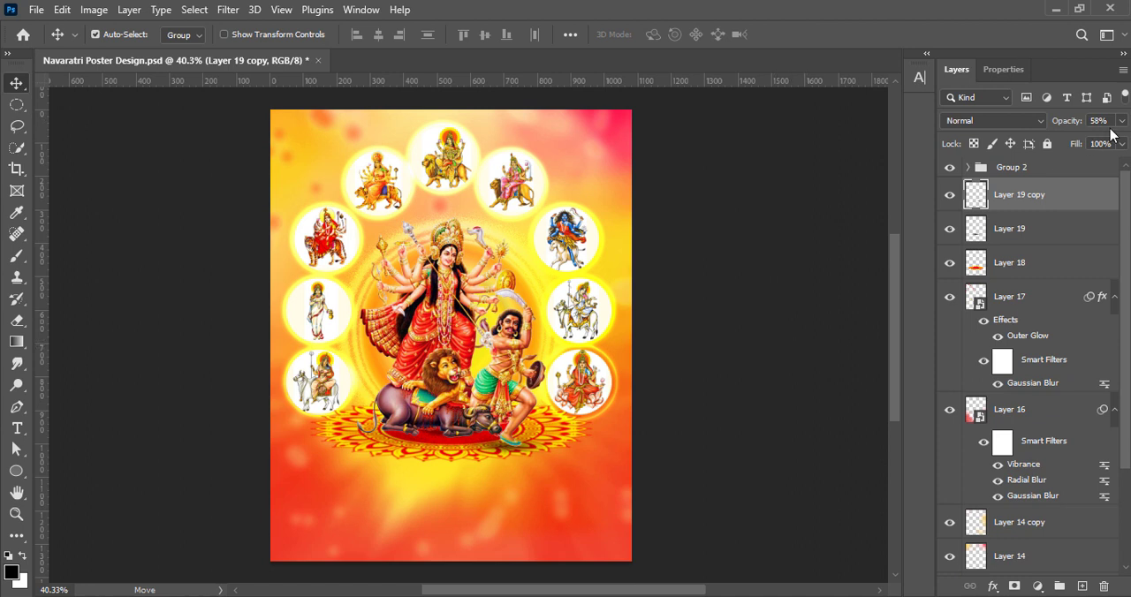
pyautogui.click(846, 269)
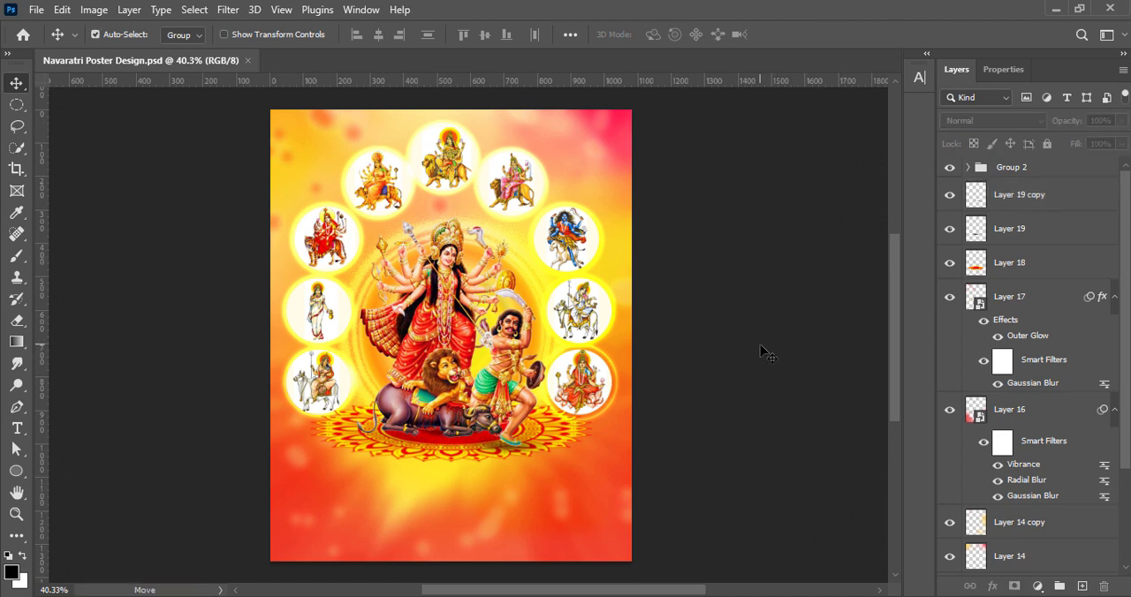
# Add a new empty layer above Group 2 and save the poster document
pyautogui.click(1082, 586)
pyautogui.press('t')
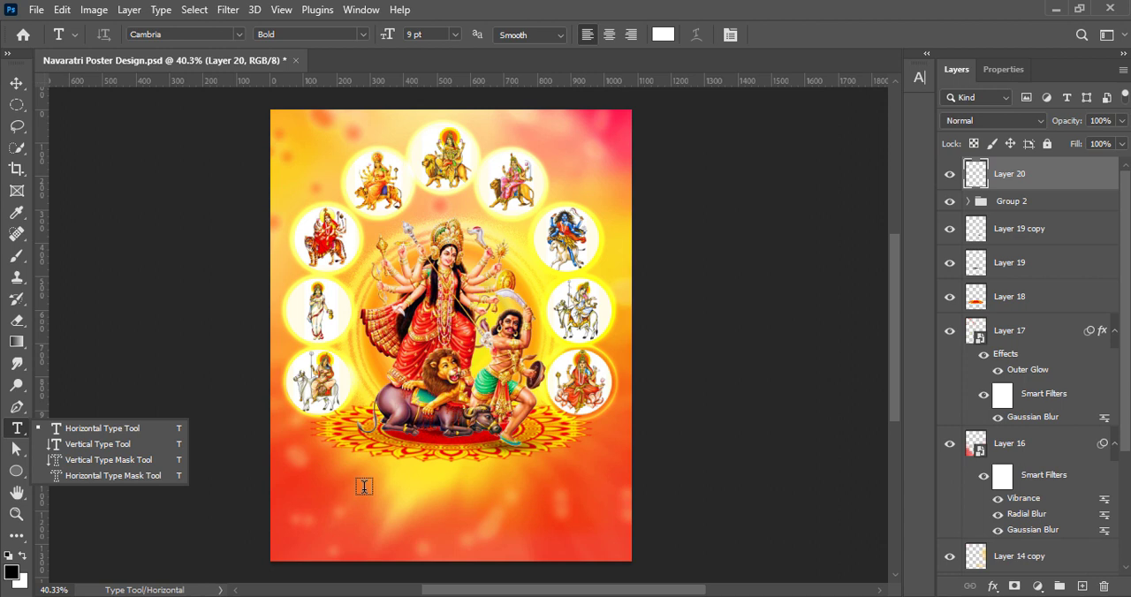
pyautogui.click(17, 84)
pyautogui.hotkey('ctrl', 's')
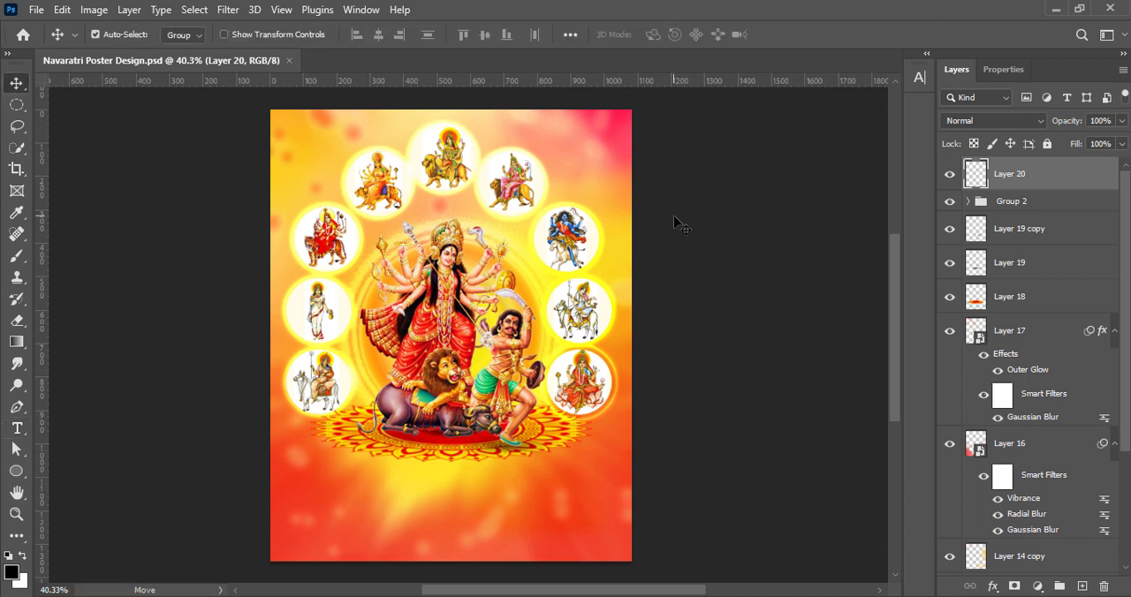
# Paste the greeting starting "As the nine divine nights of Navratri unfold" as horizontal text and position it below the mandala
pyautogui.click(16, 428)
pyautogui.click(358, 508)
pyautogui.hotkey('ctrl', 'v')
pyautogui.click(17, 84)
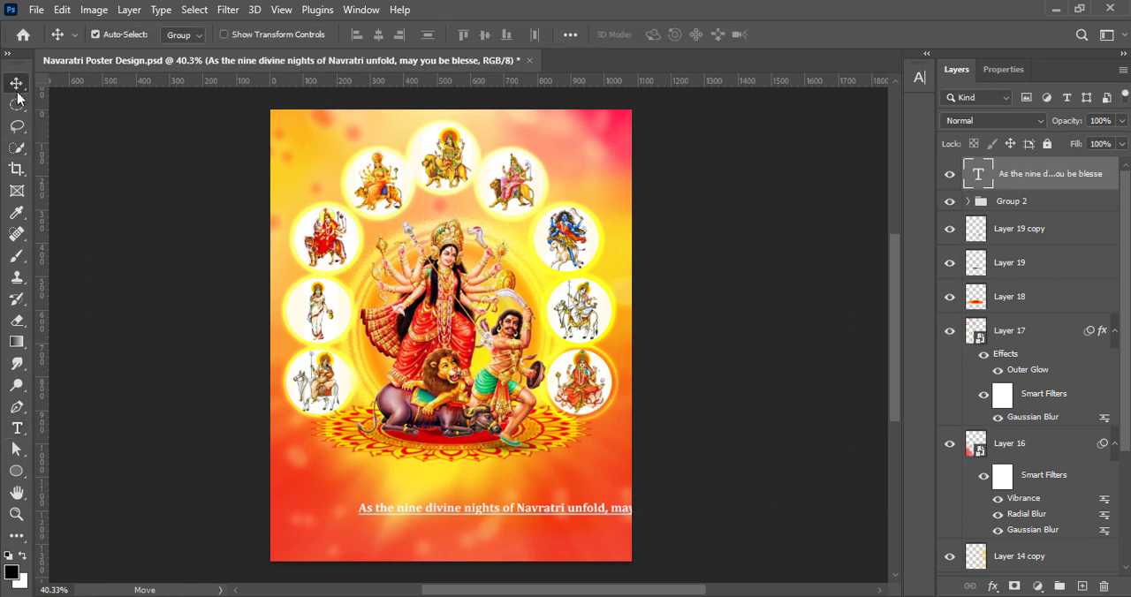
pyautogui.moveTo(470, 513); pyautogui.dragTo(399, 497)
# Compare fonts for the whole greeting text and set it to Avigea
pyautogui.doubleClick(977, 174)
pyautogui.click(919, 77)
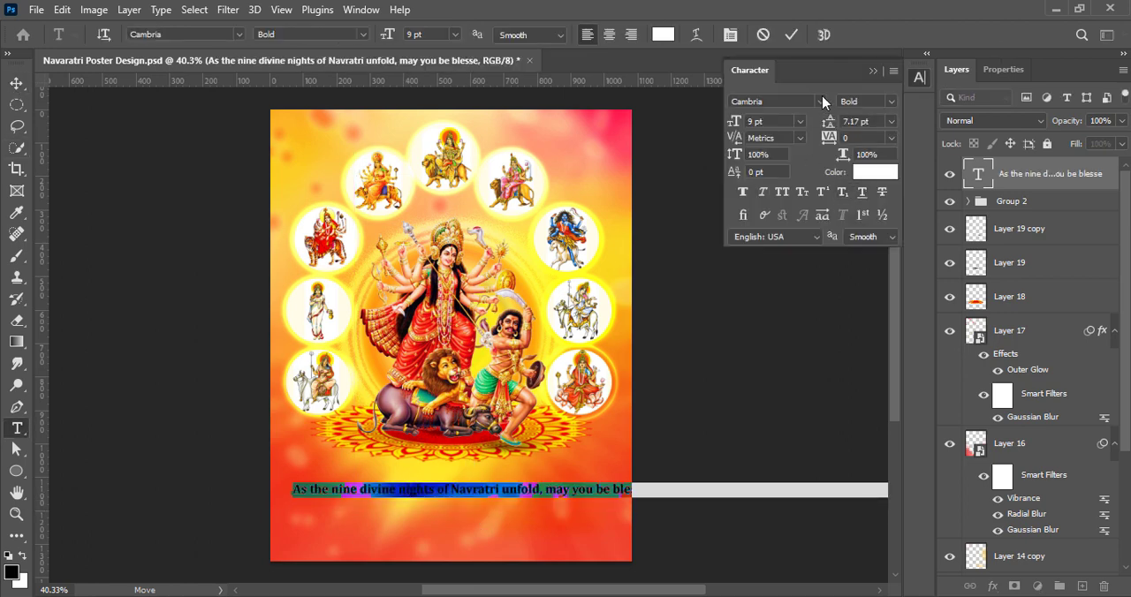
pyautogui.click(823, 102)
pyautogui.scroll(3, 837, 203)
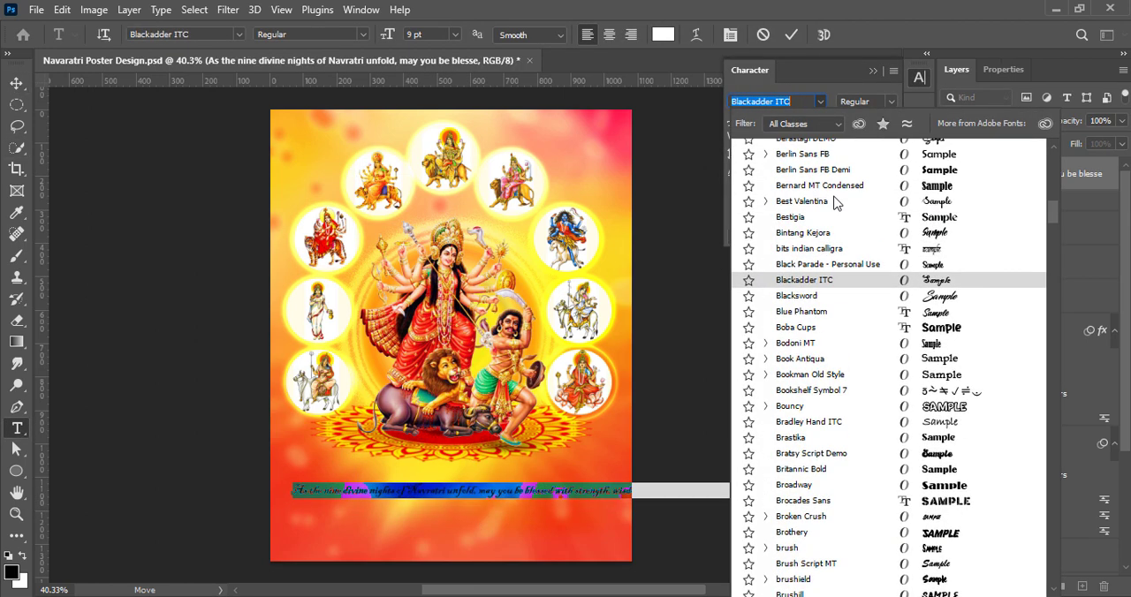
pyautogui.scroll(12, 829, 281)
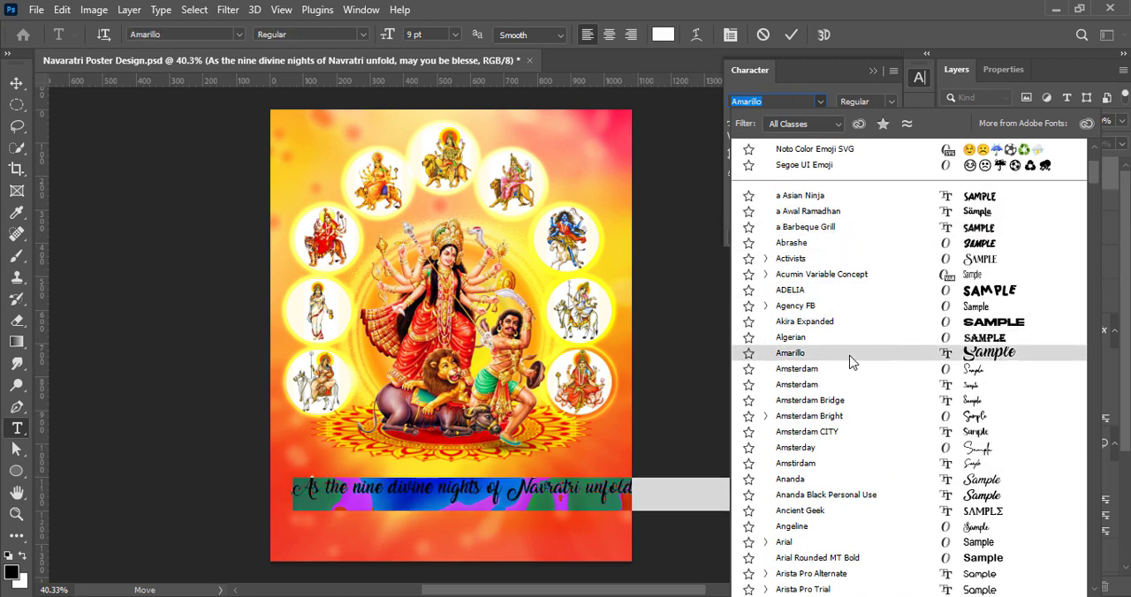
pyautogui.scroll(-2, 848, 371)
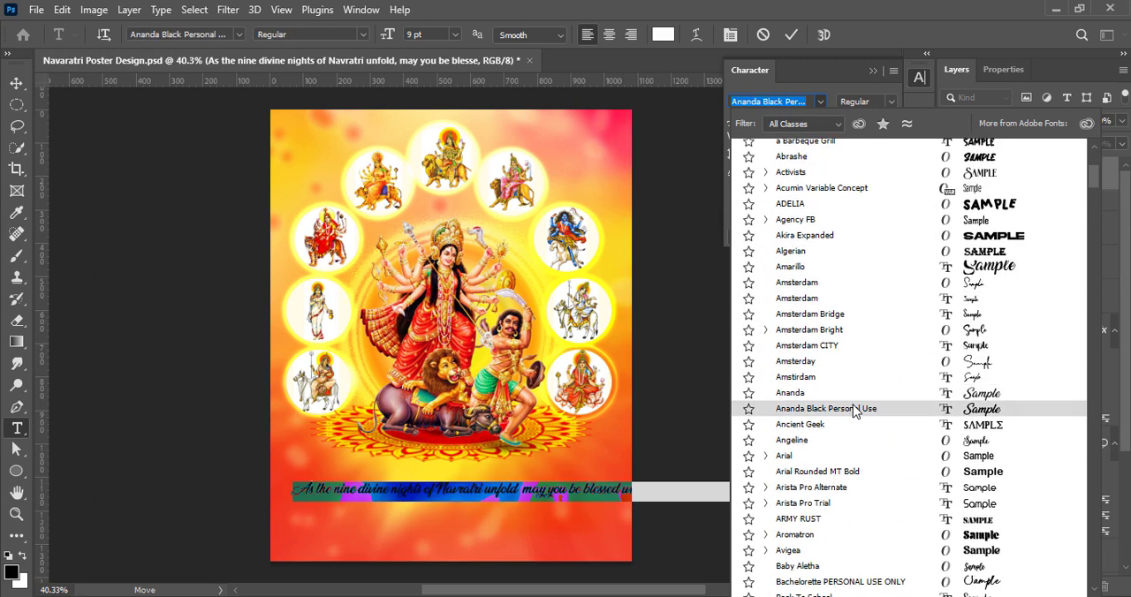
pyautogui.click(888, 562)
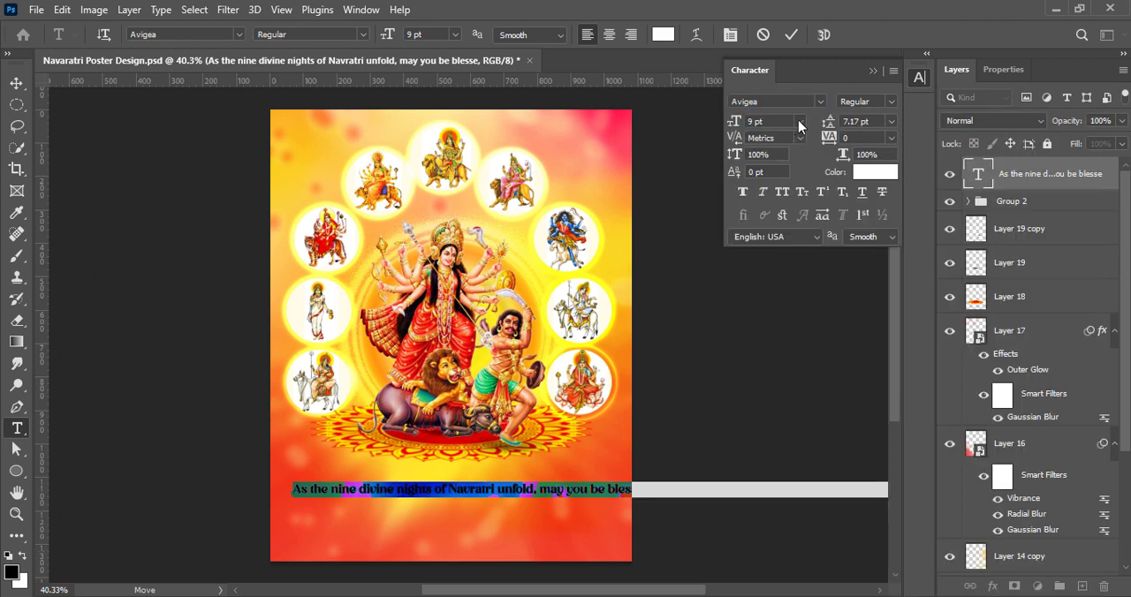
# Break the greeting into three lines after "unfold," and "inner peace." with "Happy Navratri" last, and reposition the text below the mandala
pyautogui.click(544, 487)
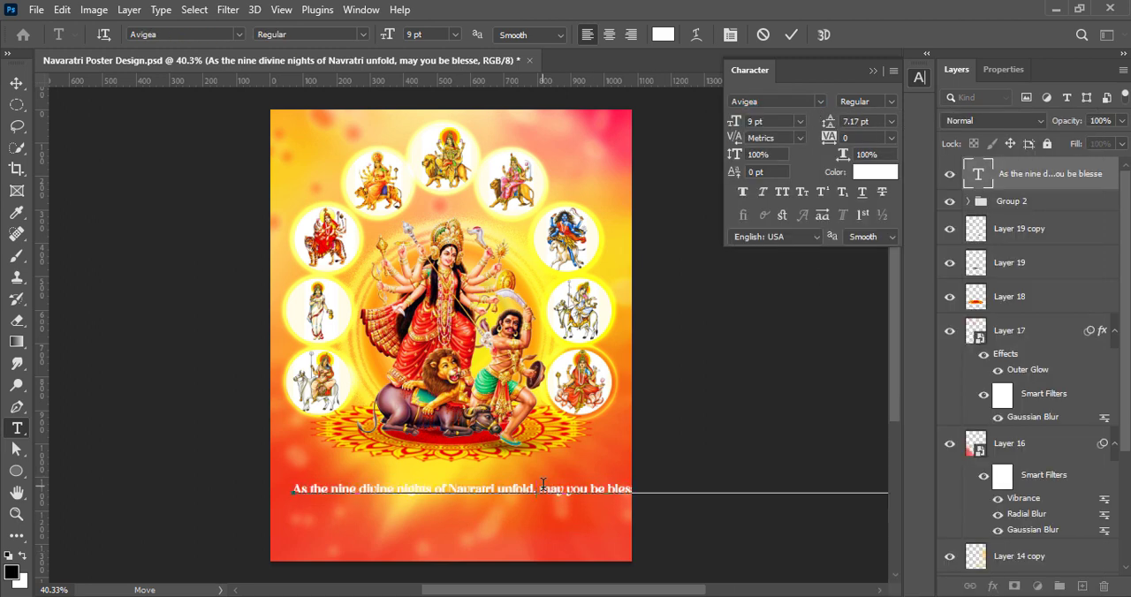
pyautogui.press('Return')
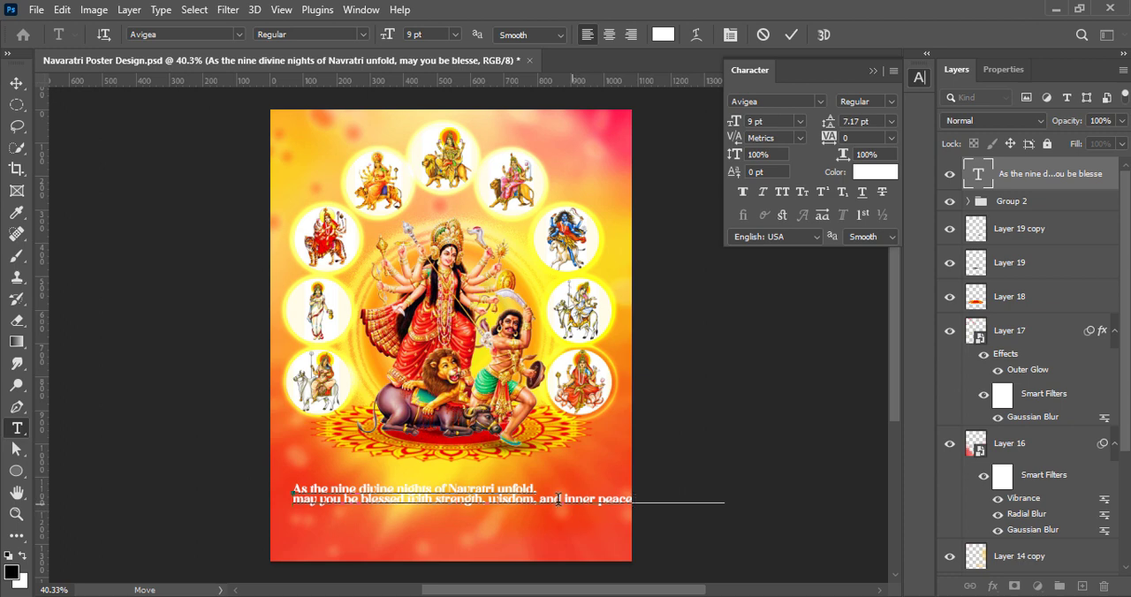
pyautogui.click(598, 498)
pyautogui.press('Return')
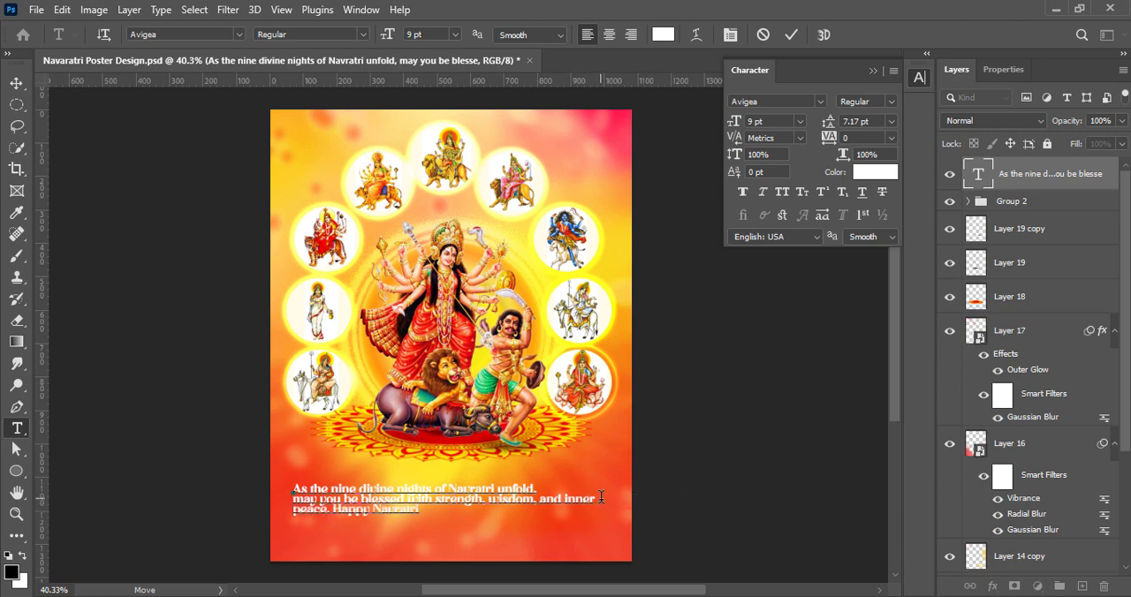
pyautogui.click(334, 509)
pyautogui.press('Return')
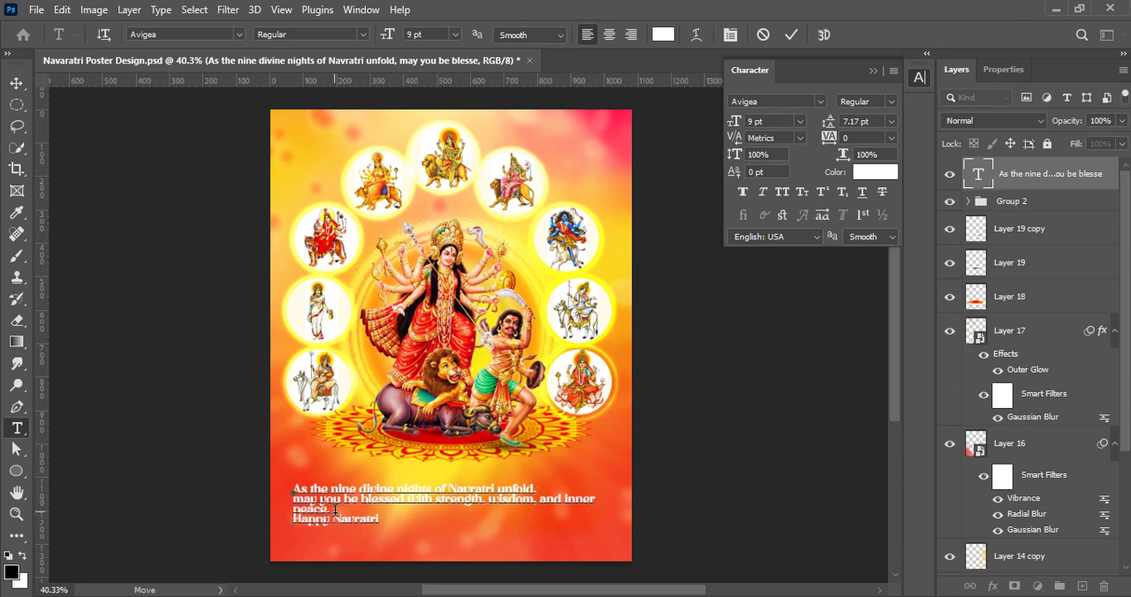
pyautogui.press('Return')
pyautogui.press('BackSpace')
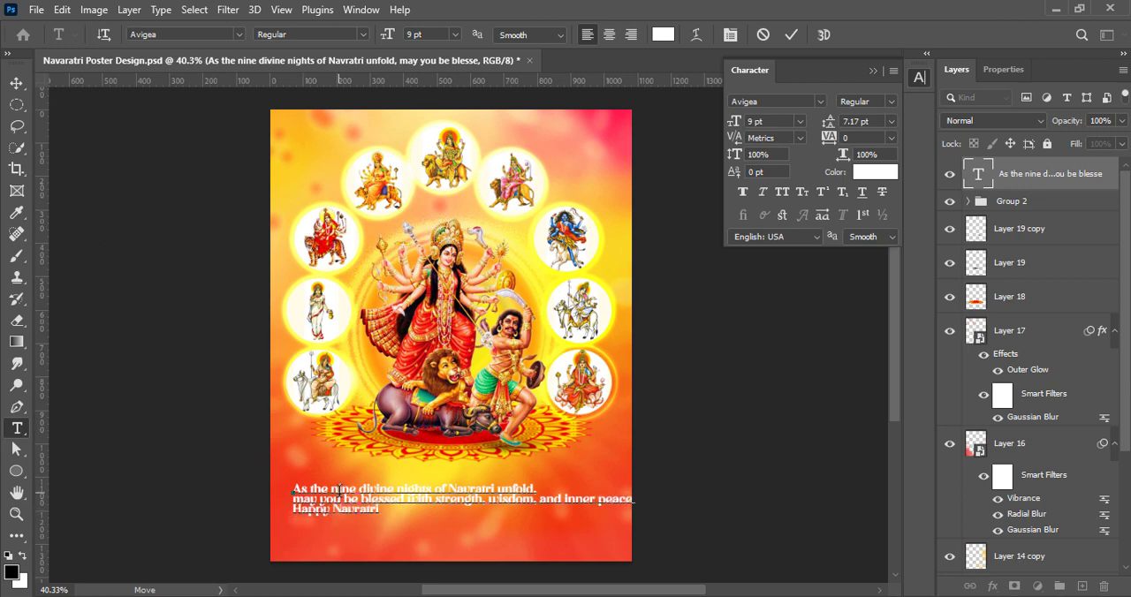
pyautogui.click(791, 35)
pyautogui.click(17, 83)
pyautogui.moveTo(482, 503)
pyautogui.mouseDown()
pyautogui.moveTo(461, 493)
pyautogui.moveTo(472, 500)
pyautogui.mouseUp()
# Center-align the whole greeting text and center it below the mandala
pyautogui.doubleClick(978, 174)
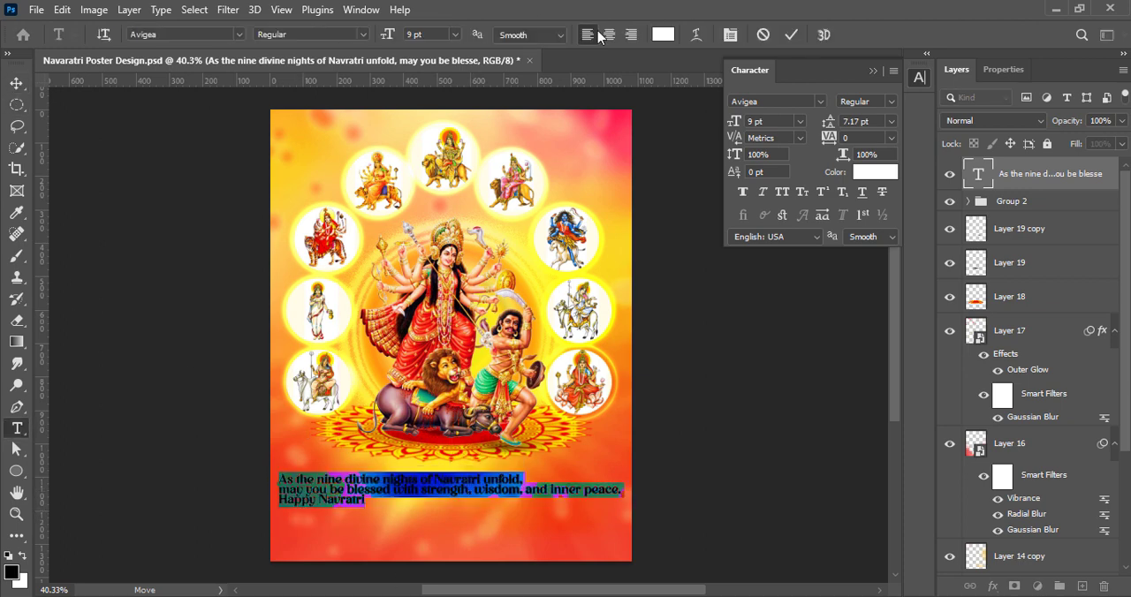
pyautogui.click(606, 36)
pyautogui.click(792, 36)
pyautogui.click(16, 83)
pyautogui.moveTo(314, 492); pyautogui.dragTo(482, 494)
pyautogui.doubleClick(461, 503)
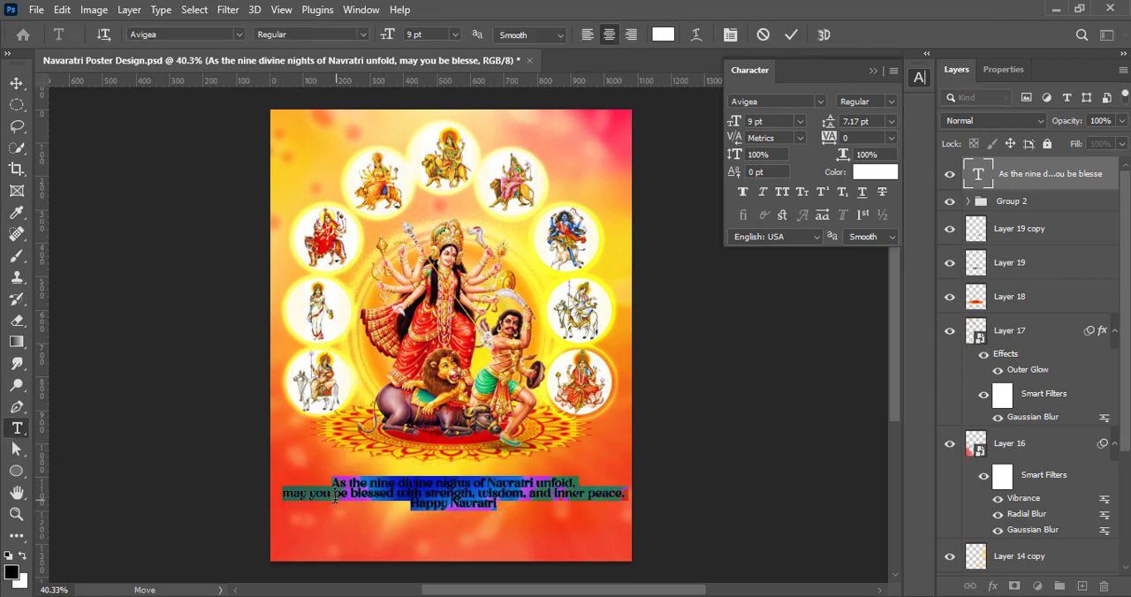
# Rebreak the greeting so "may you be" ends the first line and "blessed" starts the second
pyautogui.click(352, 495)
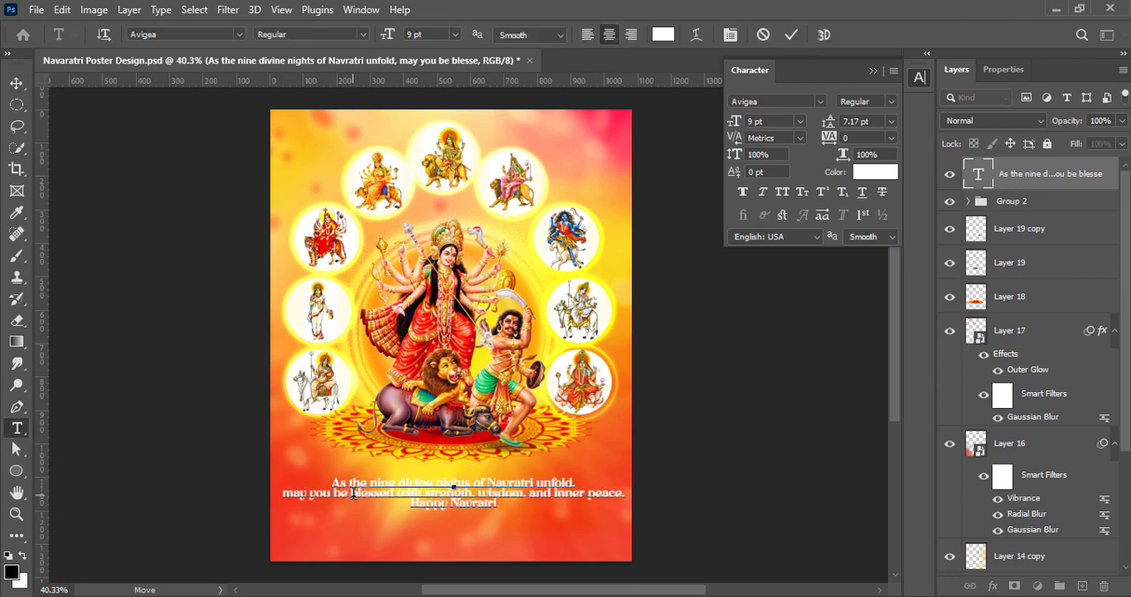
pyautogui.press('Return')
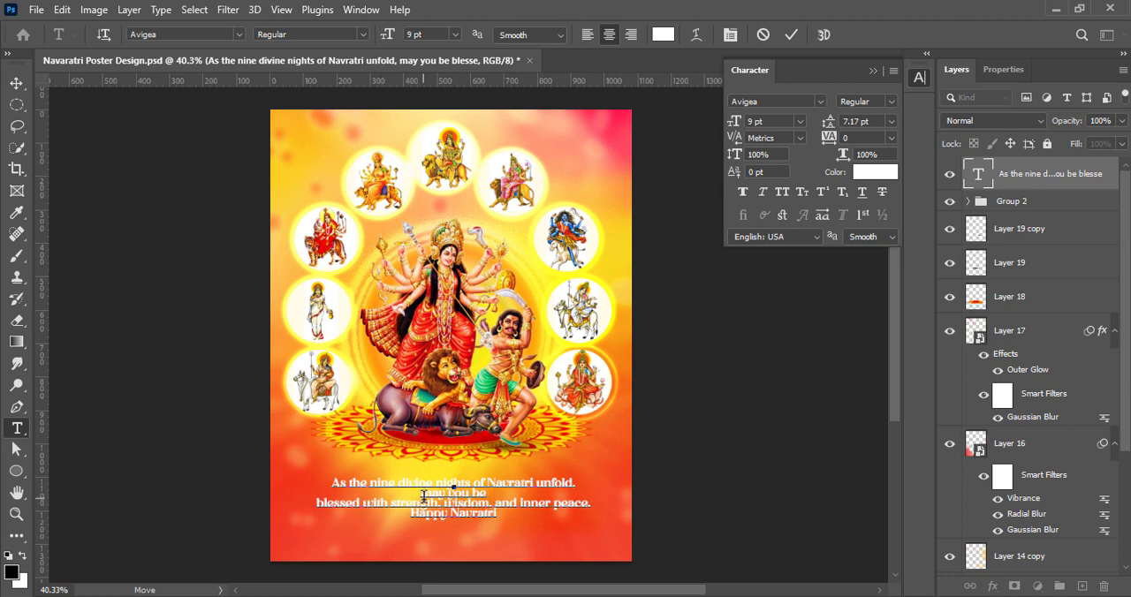
pyautogui.press('BackSpace')
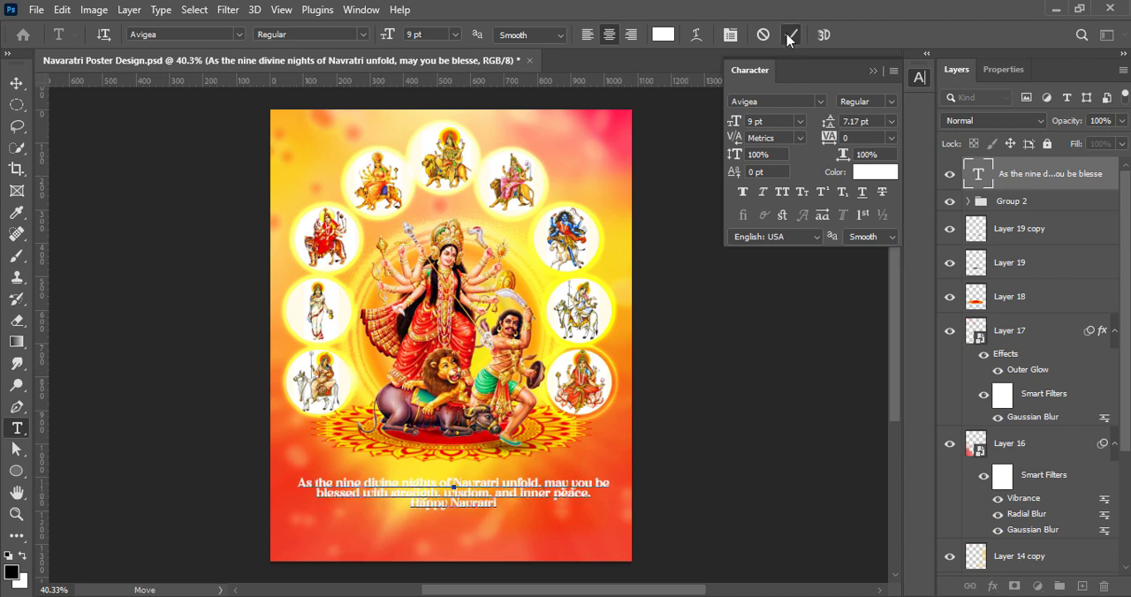
pyautogui.hotkey('ctrl', 'a')
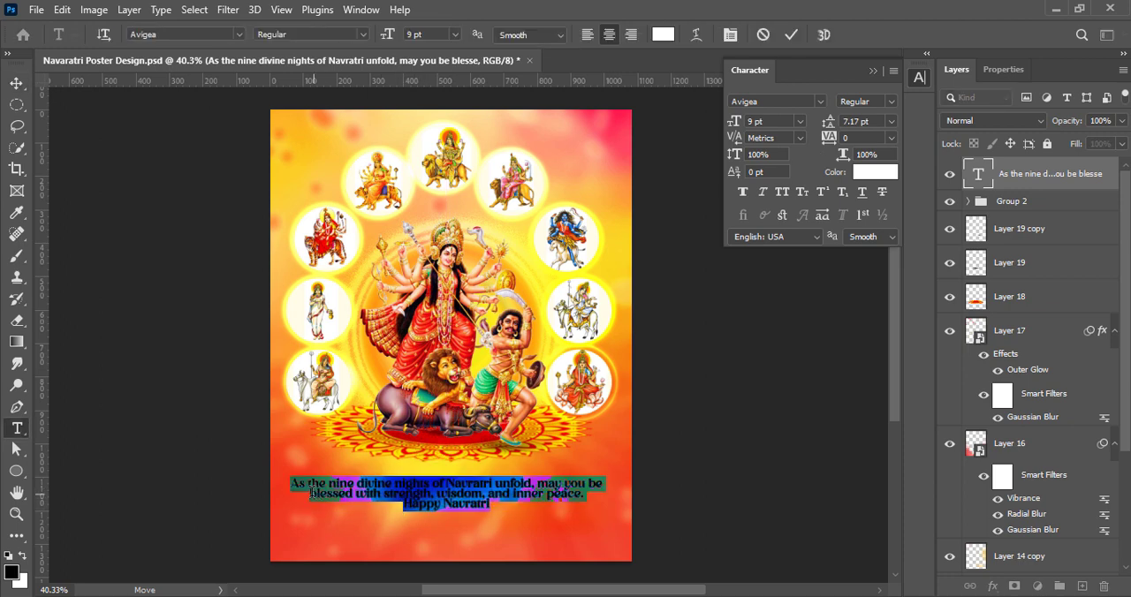
# Set the "Happy Navratri" line to 24 pt font size with 24 pt leading
pyautogui.moveTo(401, 504); pyautogui.dragTo(491, 504)
pyautogui.click(890, 121)
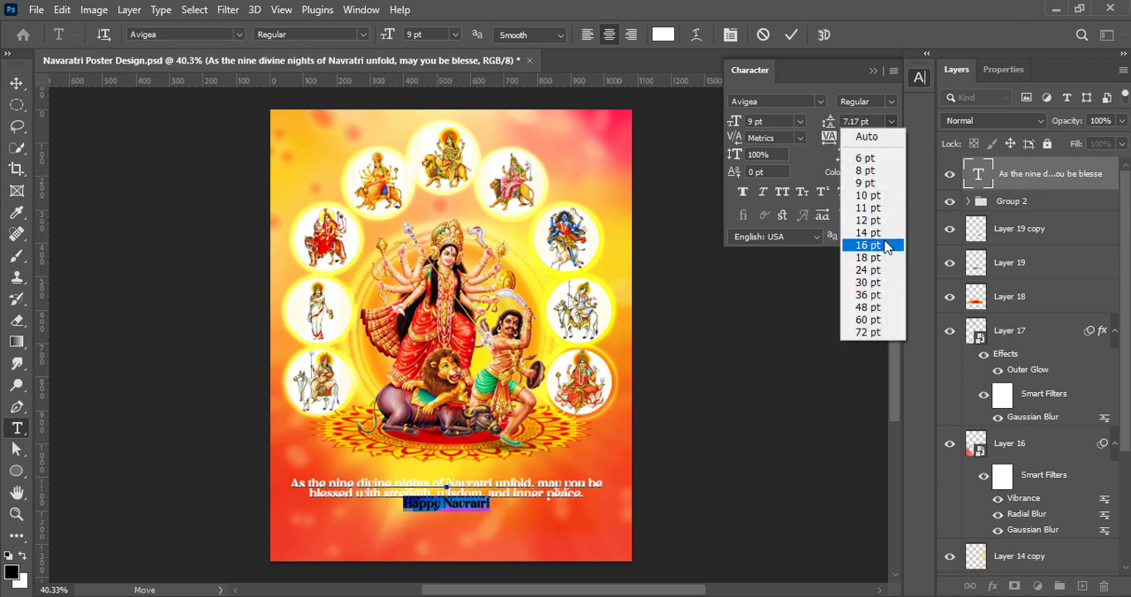
pyautogui.click(870, 220)
pyautogui.click(800, 121)
pyautogui.click(773, 257)
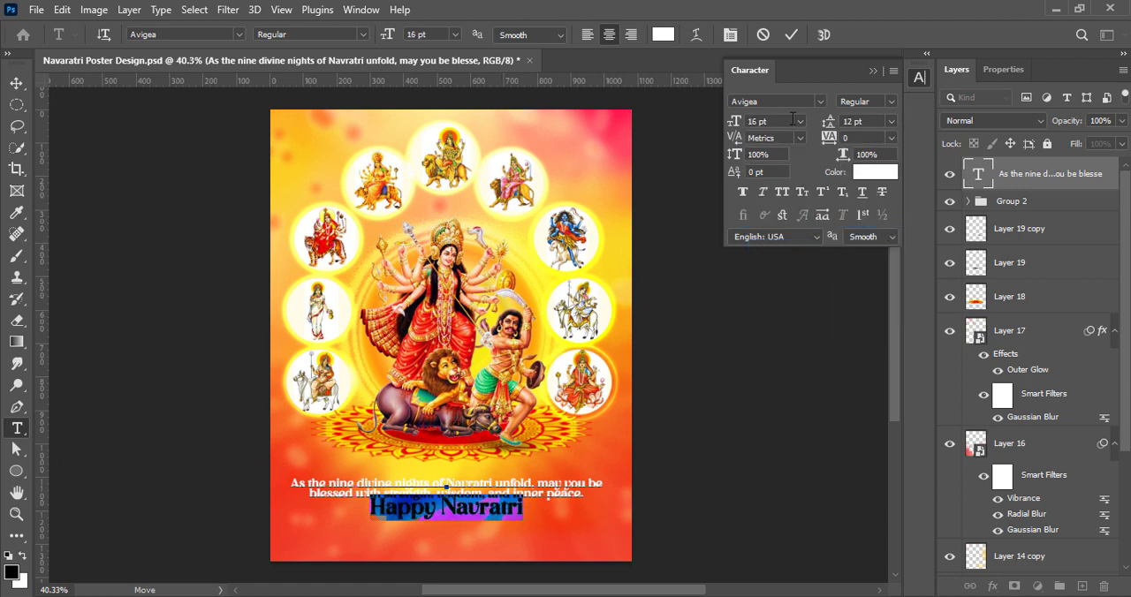
pyautogui.click(891, 121)
pyautogui.click(858, 270)
pyautogui.click(800, 124)
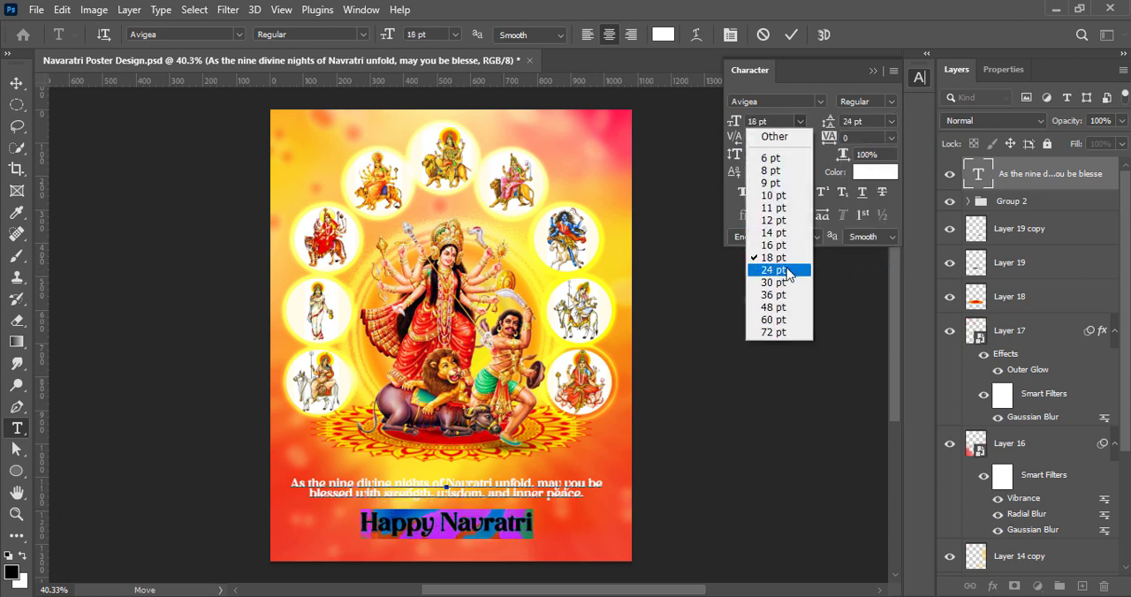
pyautogui.click(785, 270)
# Set the two message lines above "Happy Navratri" to 10 pt font size with 11 pt leading
pyautogui.moveTo(584, 495); pyautogui.dragTo(292, 483)
pyautogui.click(801, 124)
pyautogui.click(782, 196)
pyautogui.click(890, 122)
pyautogui.click(874, 211)
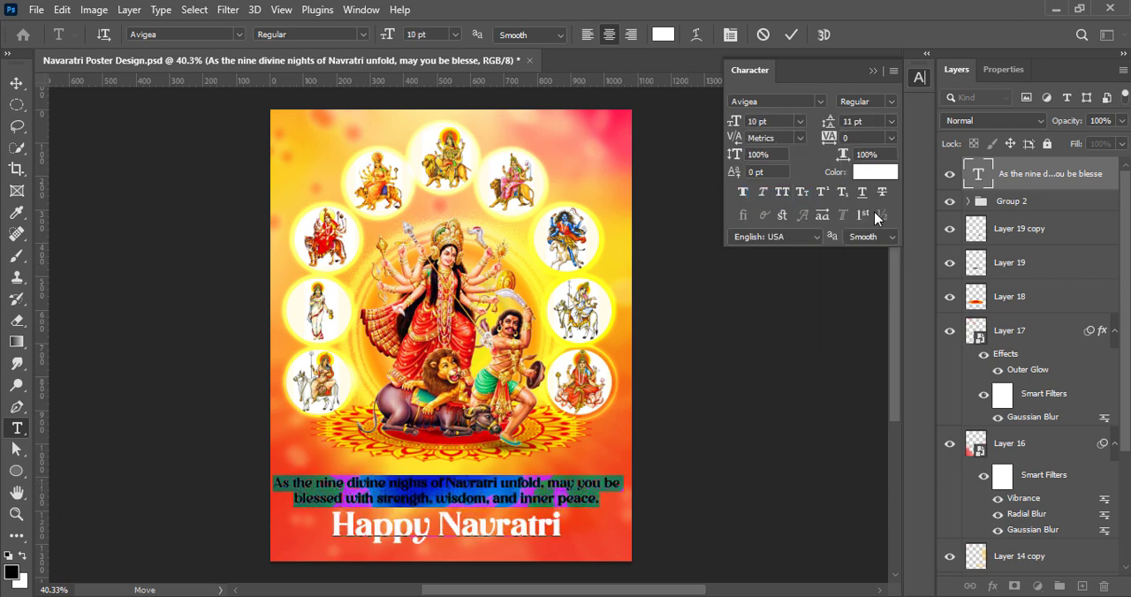
# Scale the greeting text down slightly to fit the poster's width and center it horizontally below the mandala
pyautogui.hotkey('ctrl', 'Return')
pyautogui.hotkey('ctrl', 't')
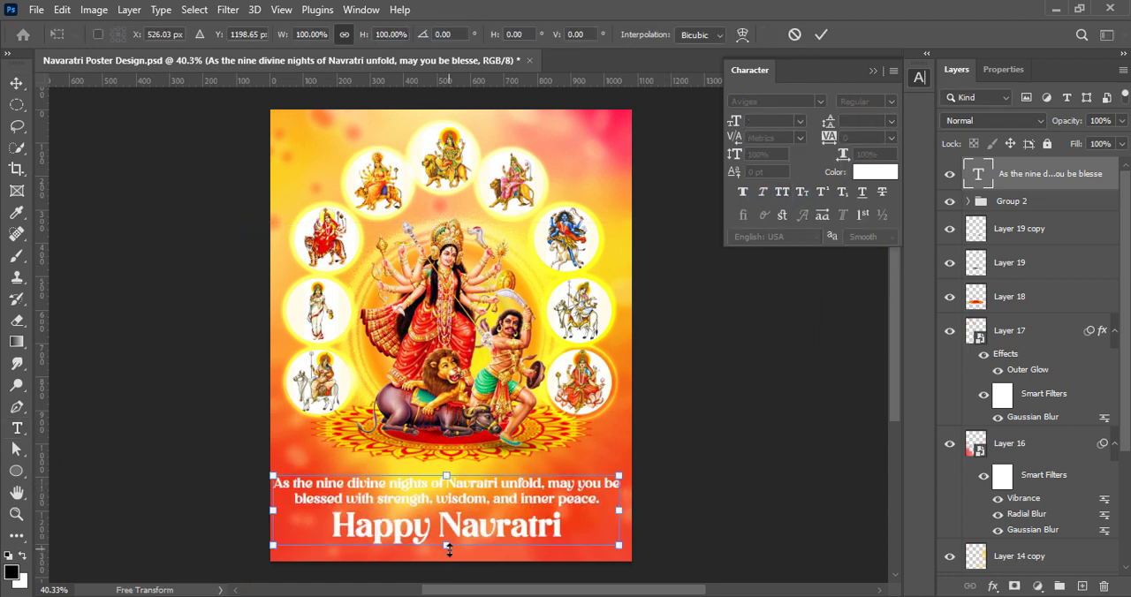
pyautogui.moveTo(446, 545)
pyautogui.mouseDown()
pyautogui.moveTo(463, 545)
pyautogui.moveTo(451, 528)
pyautogui.mouseUp()
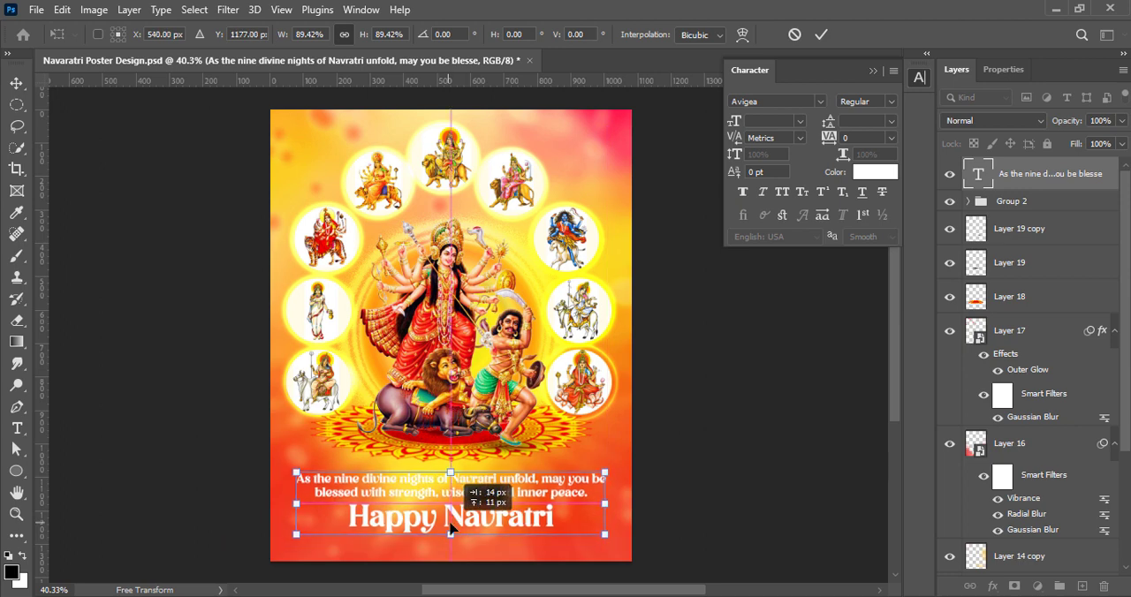
pyautogui.moveTo(295, 543); pyautogui.dragTo(286, 545)
pyautogui.moveTo(400, 514); pyautogui.dragTo(557, 521)
pyautogui.click(820, 34)
# Set the tracking of the greeting's two message lines to 25
pyautogui.doubleClick(978, 174)
pyautogui.click(891, 139)
pyautogui.click(860, 284)
# Compare fonts for the "Happy Navratri" line and set it to Devitta
pyautogui.click(820, 101)
pyautogui.scroll(-10, 830, 378)
pyautogui.scroll(-10, 830, 482)
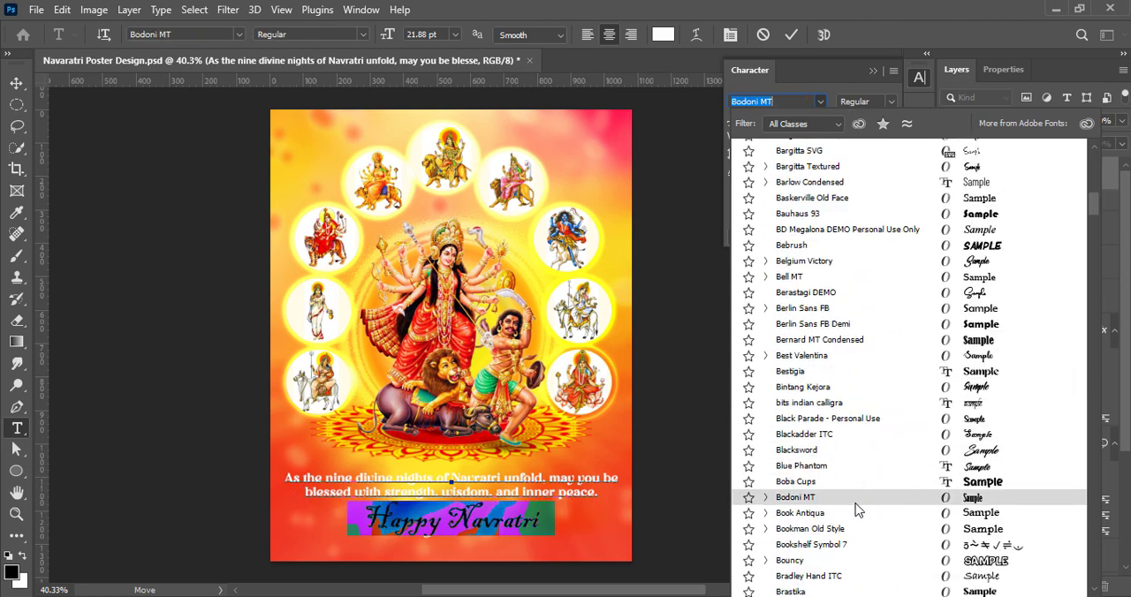
pyautogui.scroll(-12, 880, 471)
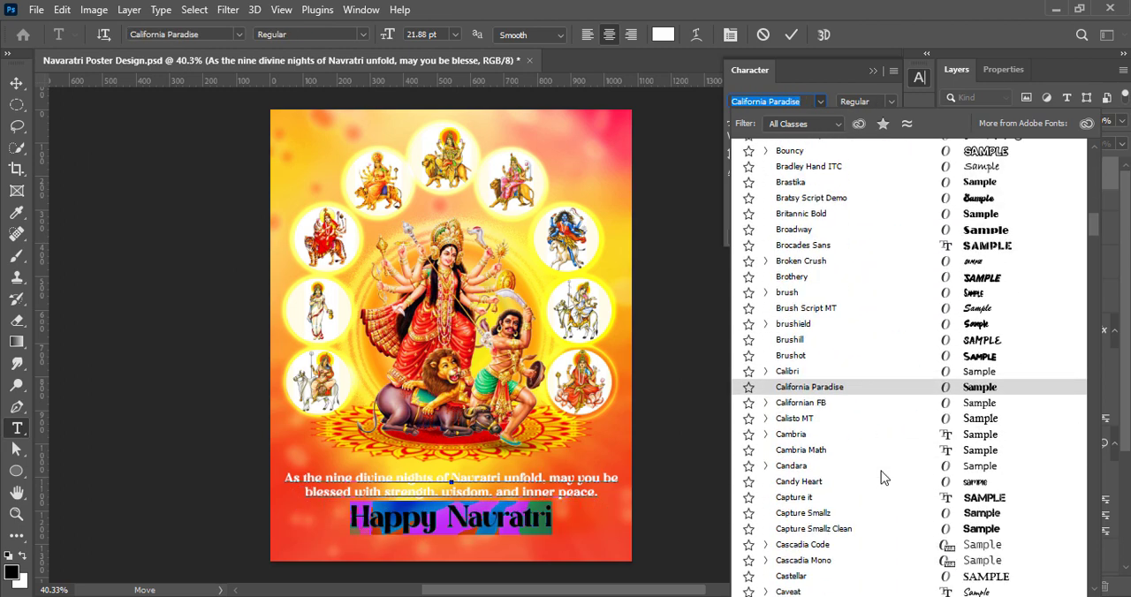
pyautogui.scroll(-12, 887, 479)
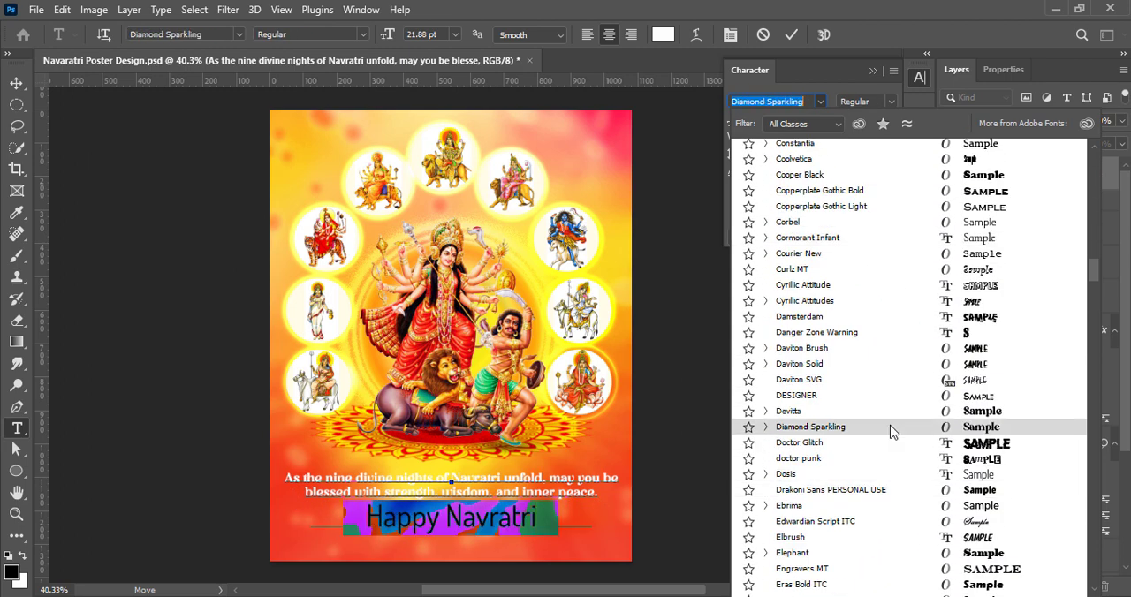
pyautogui.click(885, 411)
# Color the "Happy Navratri" line bright yellow
pyautogui.click(873, 180)
pyautogui.moveTo(922, 407); pyautogui.dragTo(921, 395)
pyautogui.moveTo(883, 227); pyautogui.dragTo(936, 165)
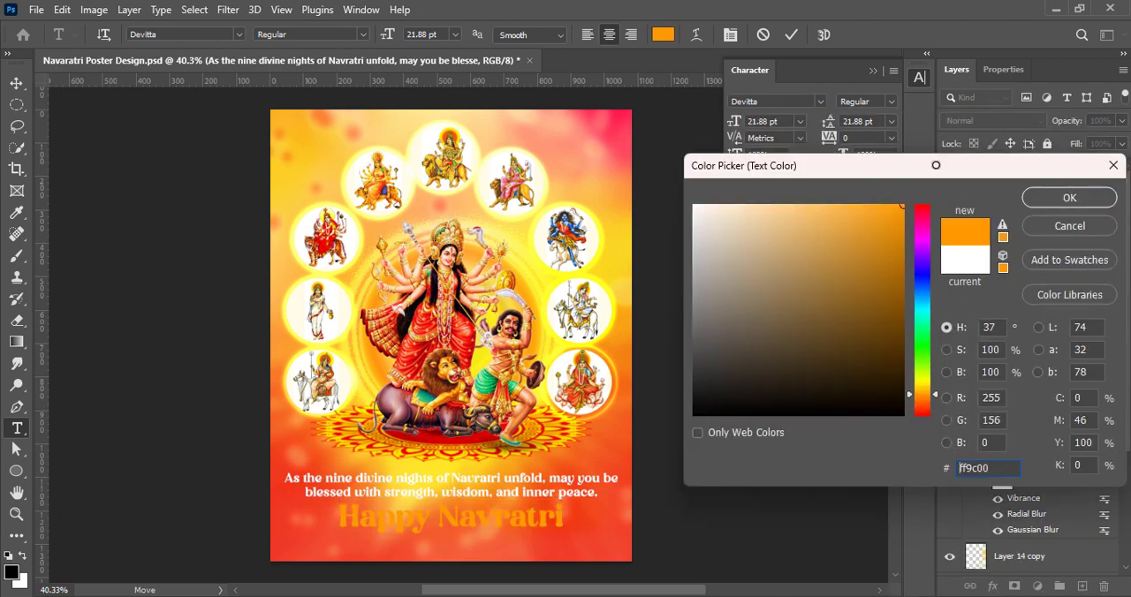
pyautogui.moveTo(922, 395); pyautogui.dragTo(921, 384)
pyautogui.click(1058, 203)
pyautogui.click(792, 35)
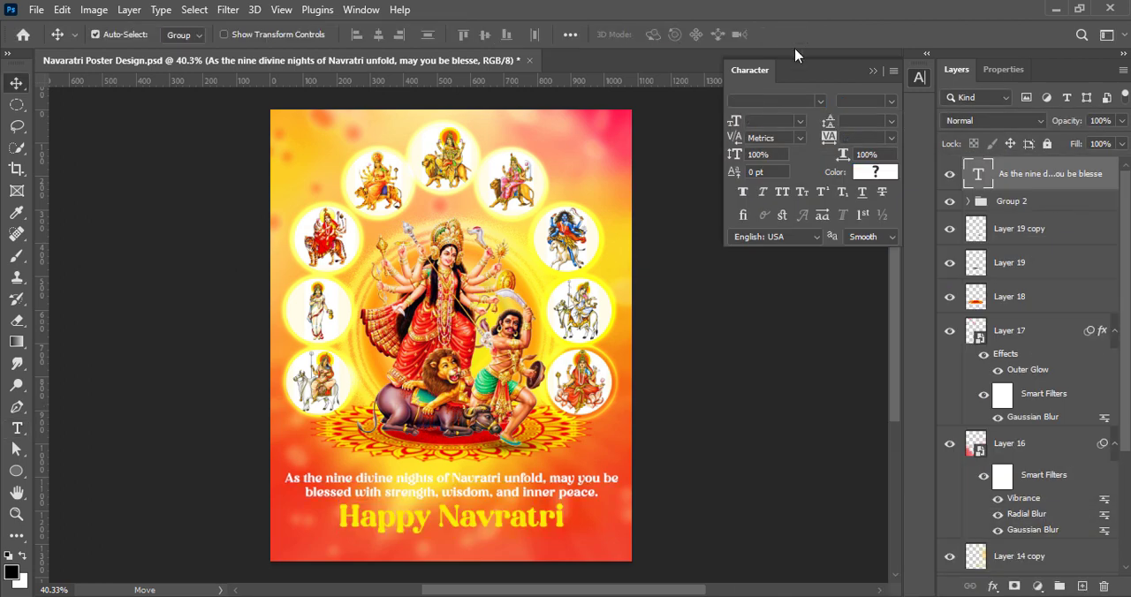
pyautogui.rightClick(974, 174)
pyautogui.click(978, 184)
pyautogui.moveTo(671, 115)
pyautogui.mouseDown()
pyautogui.moveTo(827, 116)
pyautogui.moveTo(658, 116)
pyautogui.mouseUp()
pyautogui.click(631, 455)
pyautogui.click(1025, 149)
# Color the two message lines above "Happy Navratri" dark navy blue
pyautogui.doubleClick(978, 174)
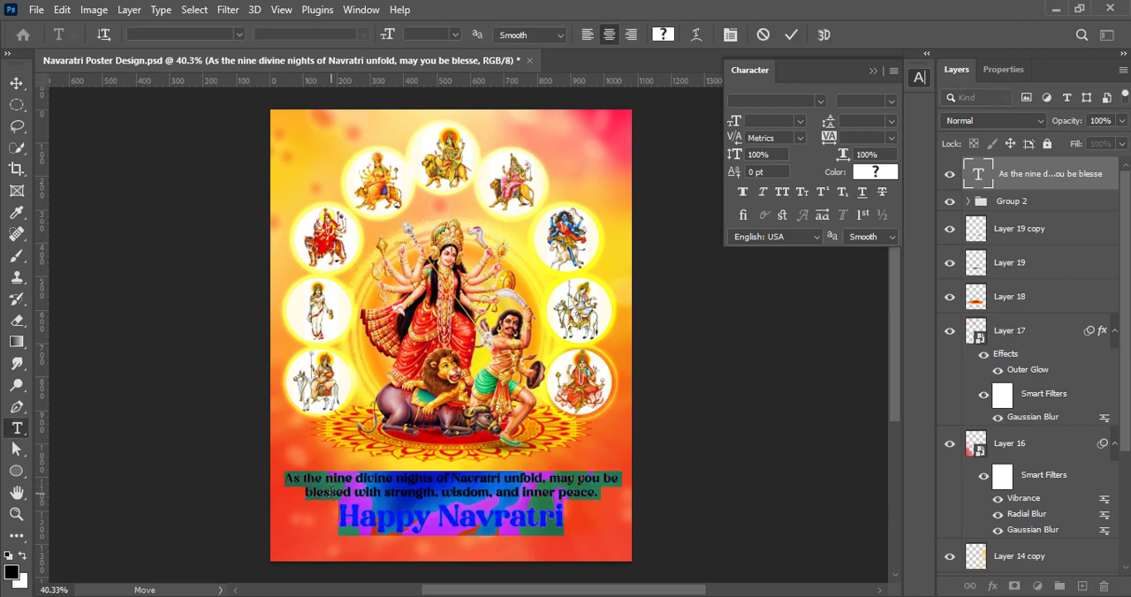
pyautogui.moveTo(612, 495); pyautogui.dragTo(284, 478)
pyautogui.click(874, 173)
pyautogui.moveTo(888, 306); pyautogui.dragTo(903, 330)
pyautogui.moveTo(922, 408); pyautogui.dragTo(915, 276)
pyautogui.click(1069, 197)
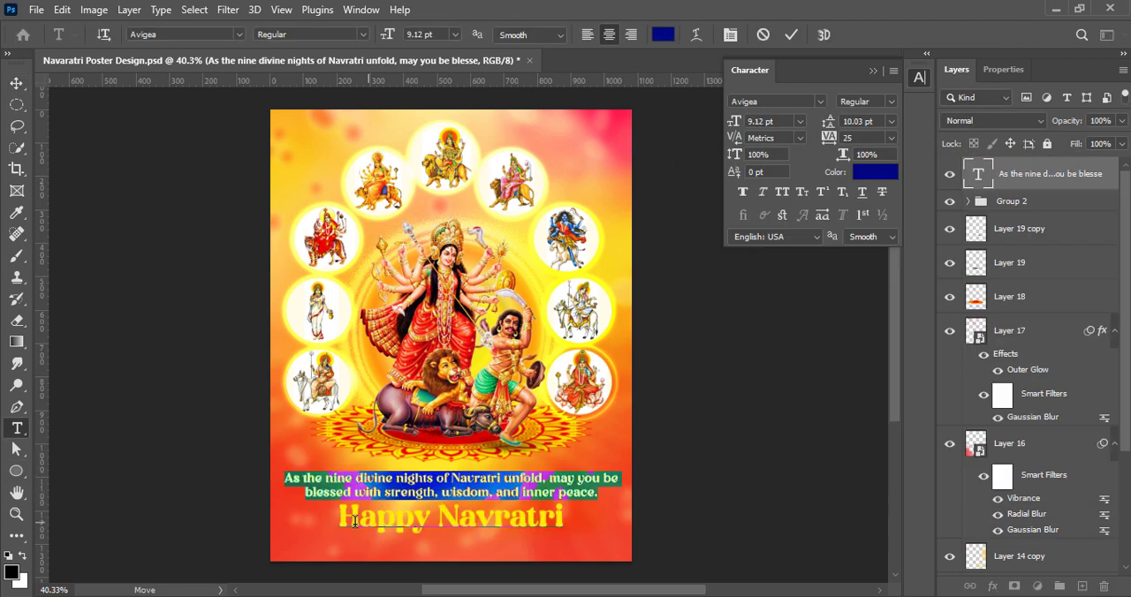
# Color the "Happy Navratri" line a dark magenta-red
pyautogui.moveTo(340, 517); pyautogui.dragTo(566, 519)
pyautogui.click(873, 173)
pyautogui.click(903, 231)
pyautogui.moveTo(916, 383); pyautogui.dragTo(913, 218)
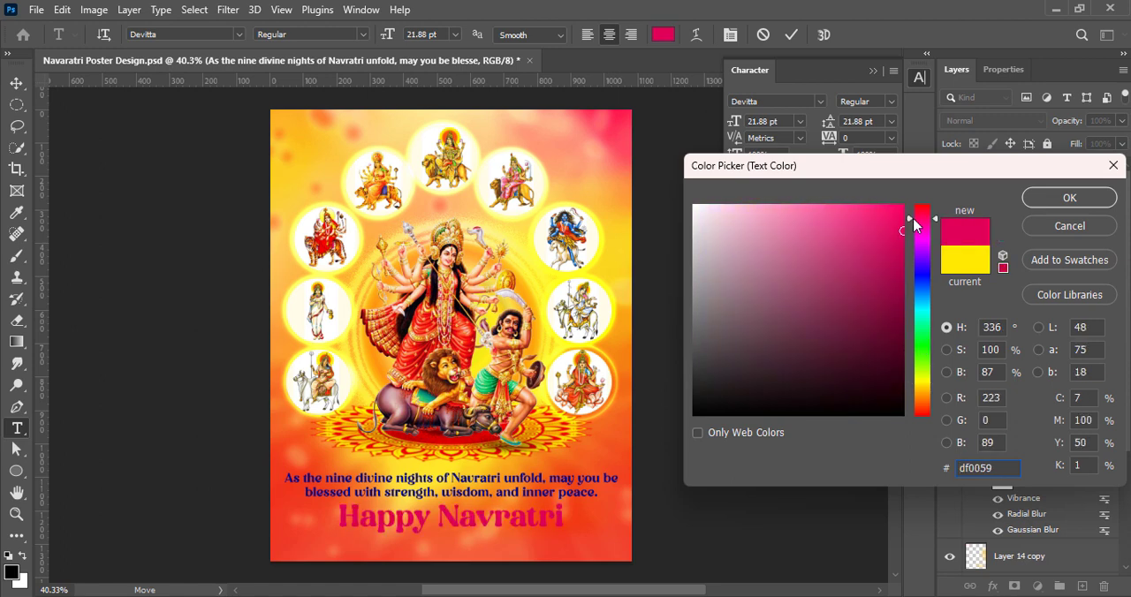
pyautogui.click(901, 283)
pyautogui.click(1041, 202)
pyautogui.click(16, 83)
# Add a white drop shadow to the greeting text with distance 1 px, spread 0% and size about 46 px
pyautogui.rightClick(979, 176)
pyautogui.click(969, 188)
pyautogui.click(600, 449)
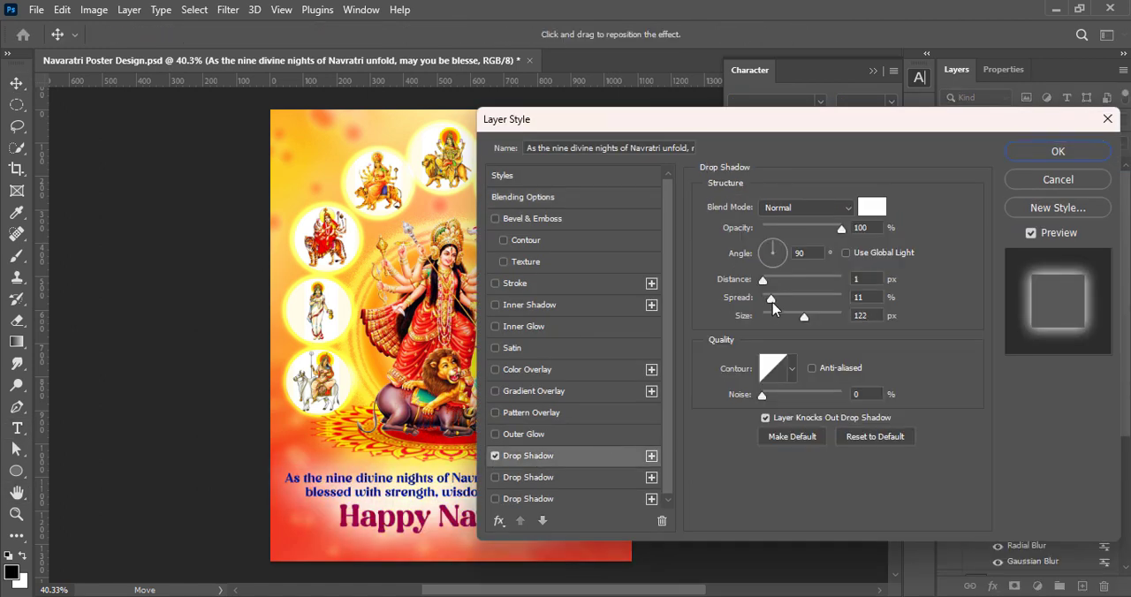
pyautogui.moveTo(772, 302); pyautogui.dragTo(760, 303)
pyautogui.moveTo(751, 119); pyautogui.dragTo(831, 102)
pyautogui.moveTo(884, 302); pyautogui.dragTo(846, 309)
pyautogui.moveTo(845, 267); pyautogui.dragTo(842, 263)
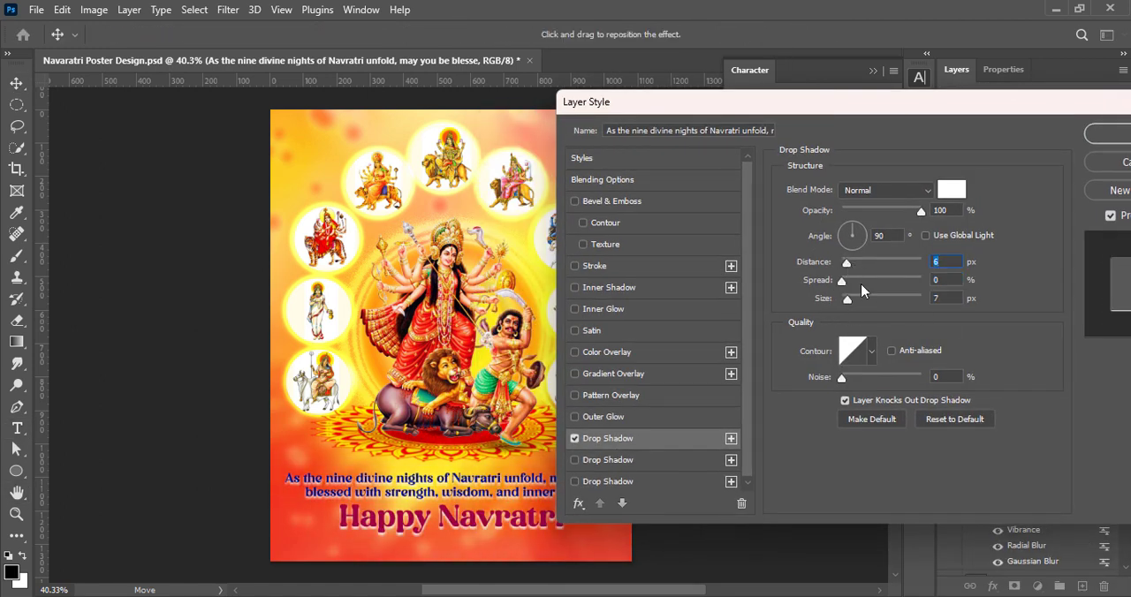
pyautogui.moveTo(848, 300); pyautogui.dragTo(863, 303)
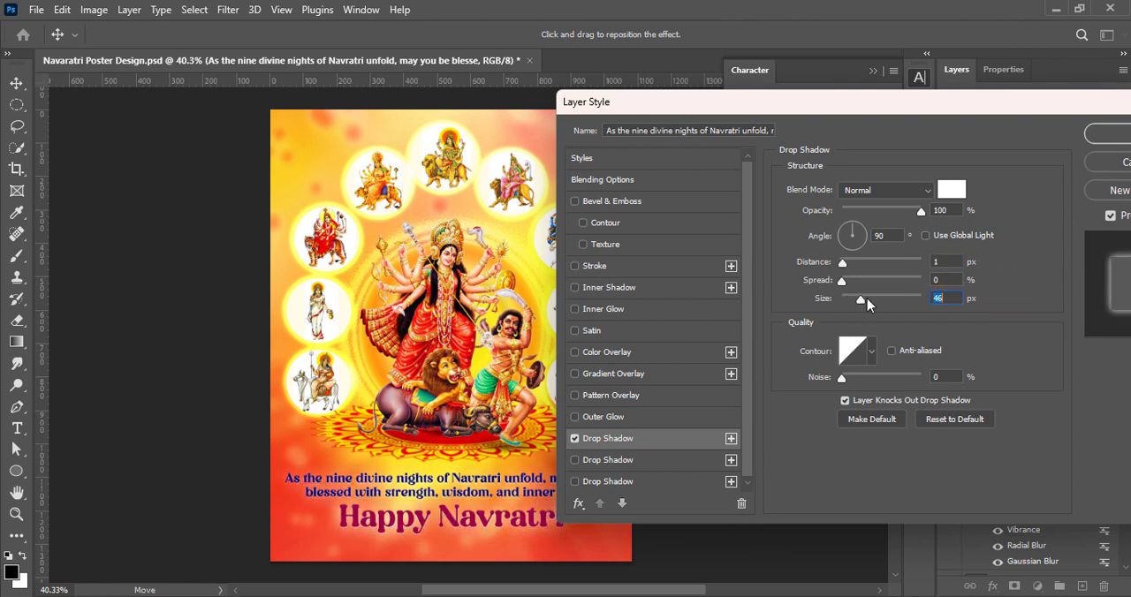
pyautogui.click(1102, 135)
# Add a second white drop shadow to the greeting text with distance 0 px, spread 0% and size 224 px
pyautogui.rightClick(978, 178)
pyautogui.click(979, 186)
pyautogui.click(819, 422)
pyautogui.moveTo(790, 112); pyautogui.dragTo(889, 64)
pyautogui.click(852, 421)
pyautogui.click(987, 151)
pyautogui.moveTo(720, 226); pyautogui.dragTo(689, 202)
pyautogui.click(1070, 200)
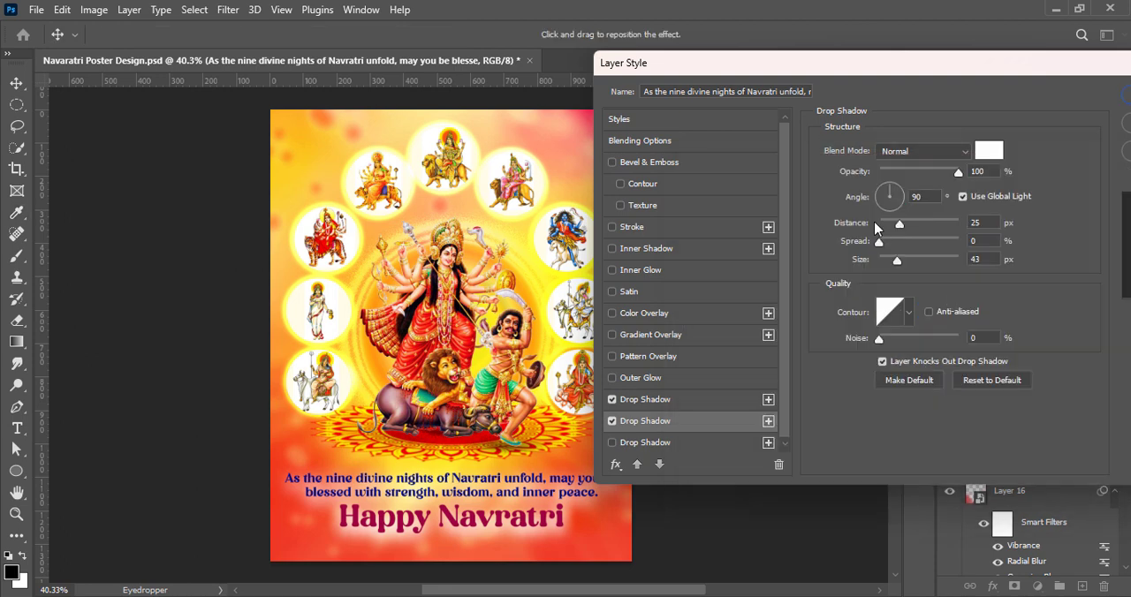
pyautogui.moveTo(898, 226); pyautogui.dragTo(936, 262)
pyautogui.moveTo(918, 62); pyautogui.dragTo(775, 50)
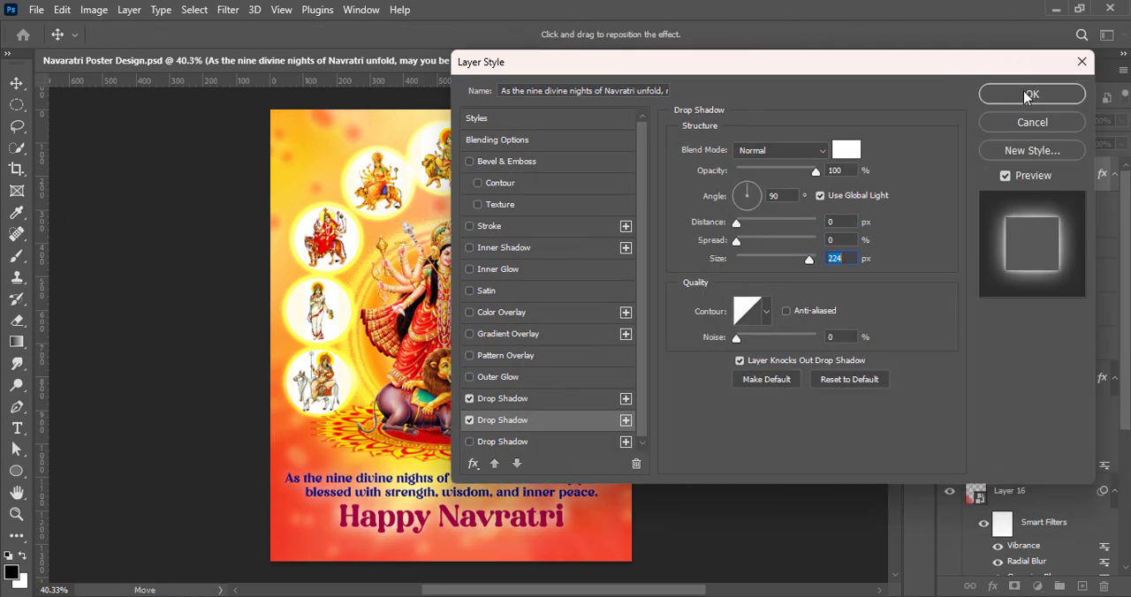
pyautogui.click(1030, 94)
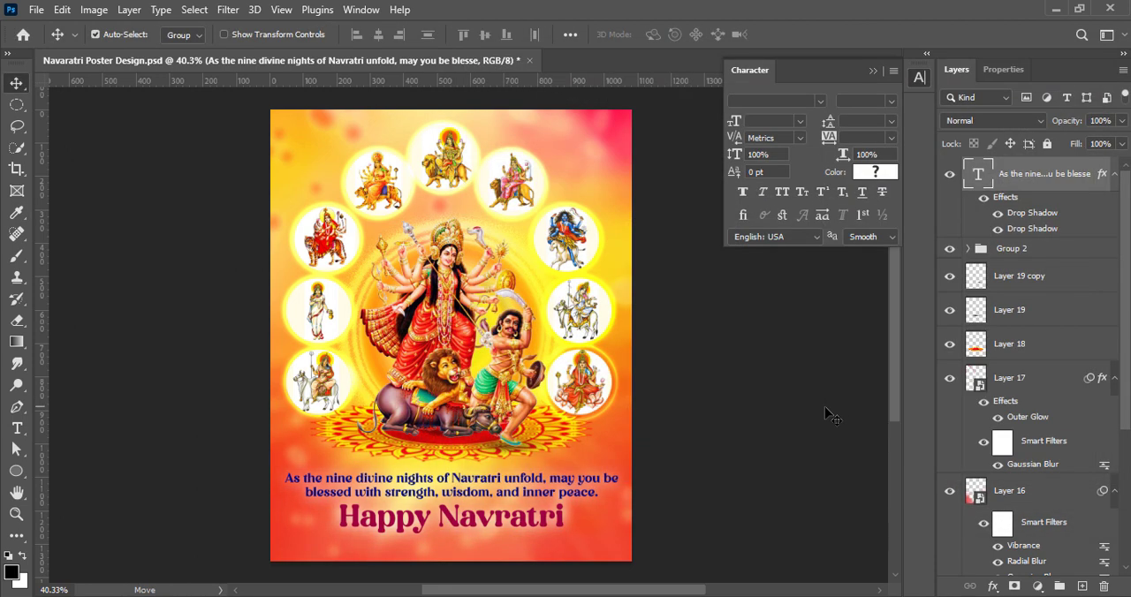
# Add a white outside stroke to the greeting text
pyautogui.doubleClick(975, 183)
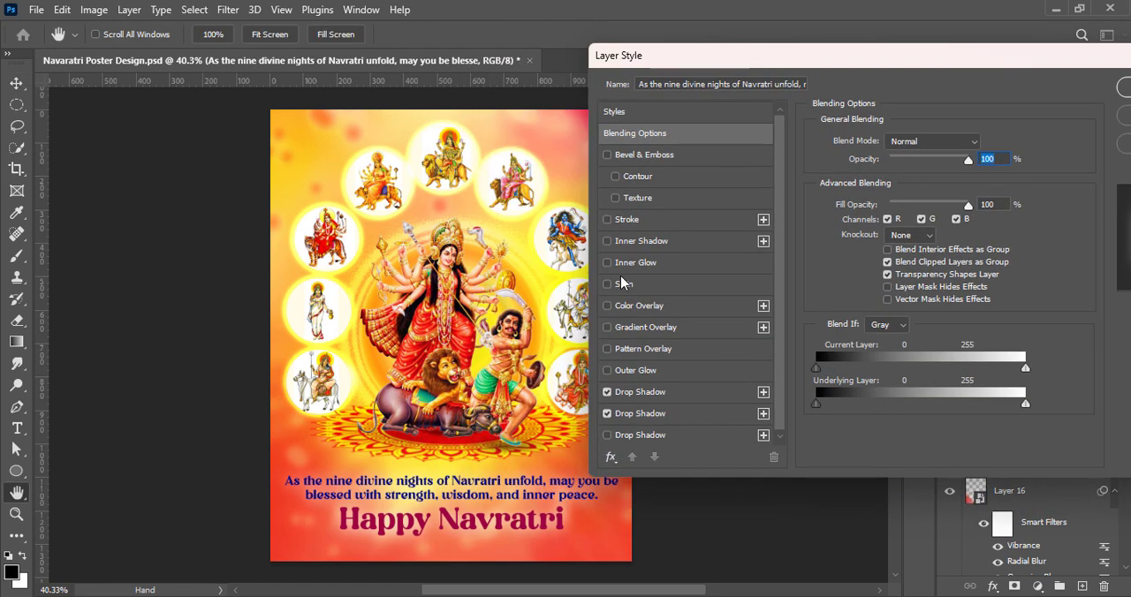
pyautogui.click(607, 220)
pyautogui.click(627, 220)
pyautogui.click(853, 260)
pyautogui.click(696, 207)
pyautogui.click(1093, 200)
# Set the greeting text's stroke size to 1 px, apply the layer style and deselect the layer
pyautogui.click(982, 141)
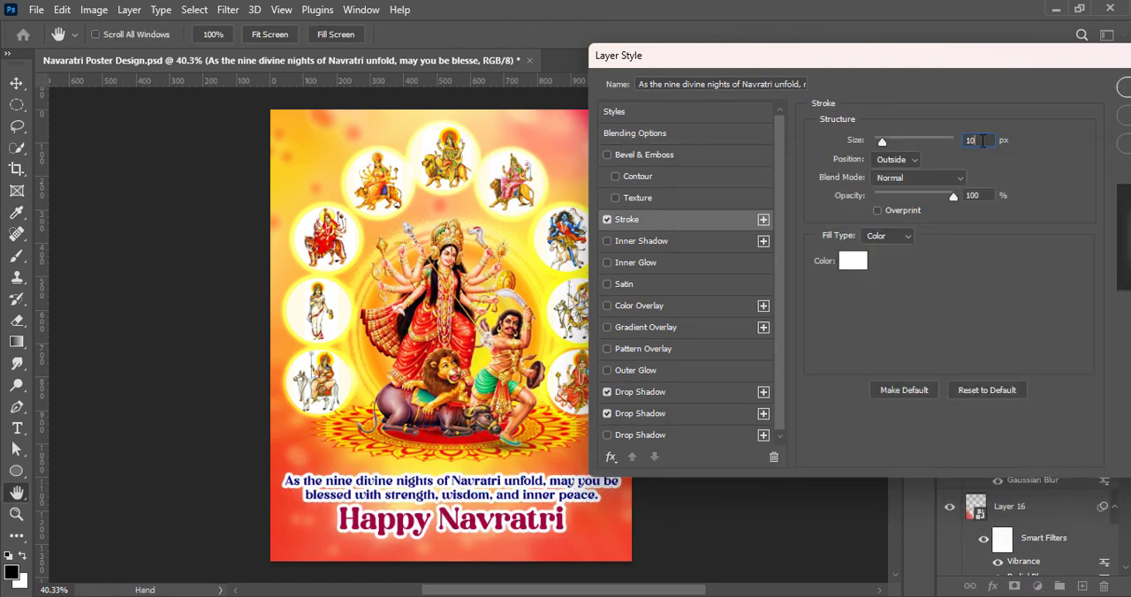
pyautogui.write('2')
pyautogui.moveTo(977, 139); pyautogui.dragTo(914, 143)
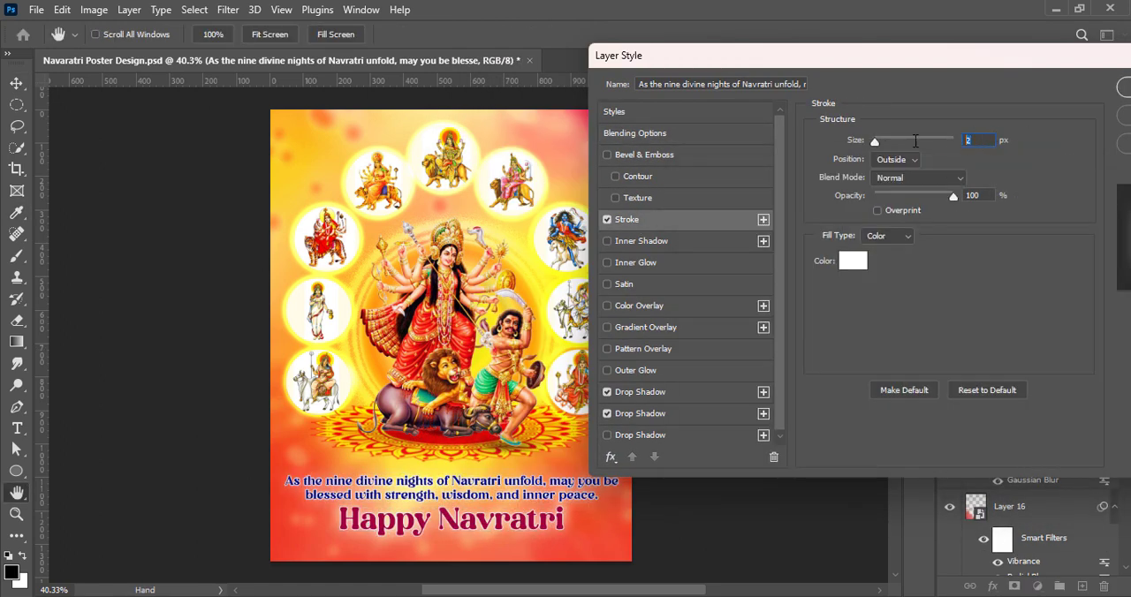
pyautogui.write('1')
pyautogui.moveTo(899, 60); pyautogui.dragTo(713, 87)
pyautogui.click(979, 116)
pyautogui.click(742, 349)
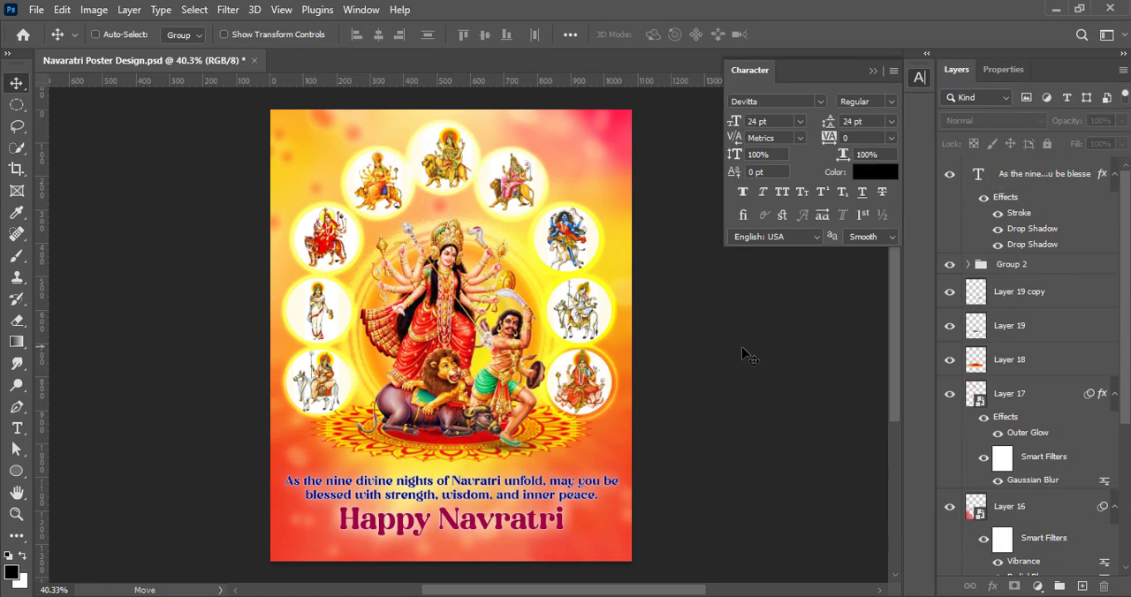
# Save the poster document and collapse the character settings
pyautogui.hotkey('ctrl', 's')
pyautogui.click(917, 79)
pyautogui.scroll(-1, 430, 294)
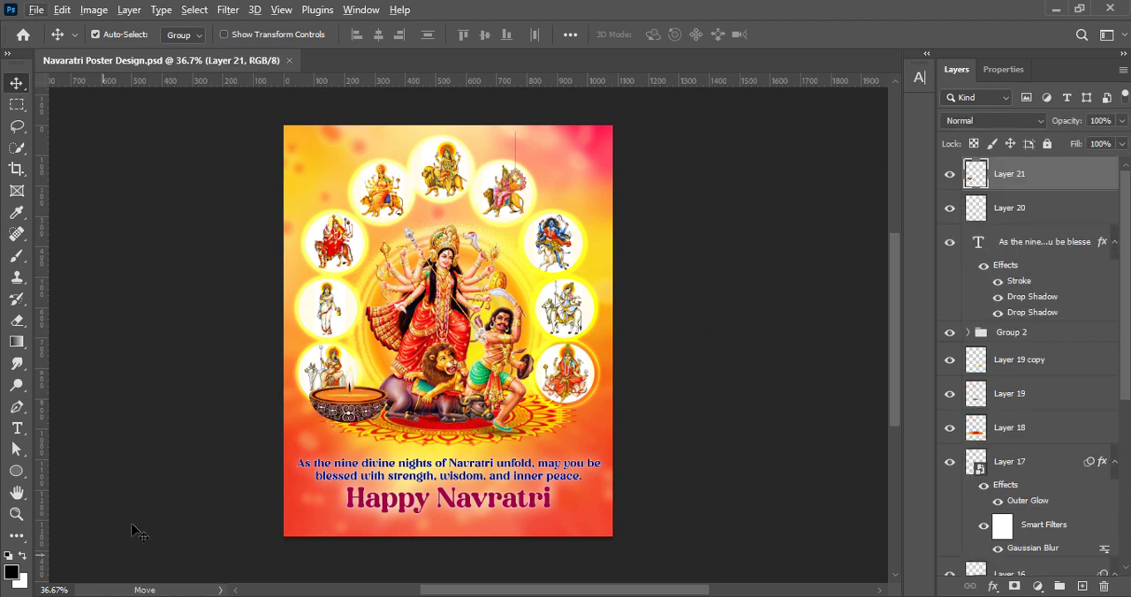
# Transform the oil lamp and place it in the poster's lower-left corner beside "Happy Navratri"
pyautogui.moveTo(357, 401); pyautogui.dragTo(333, 501)
pyautogui.hotkey('ctrl', 't')
pyautogui.moveTo(314, 490); pyautogui.dragTo(314, 505)
pyautogui.click(820, 34)
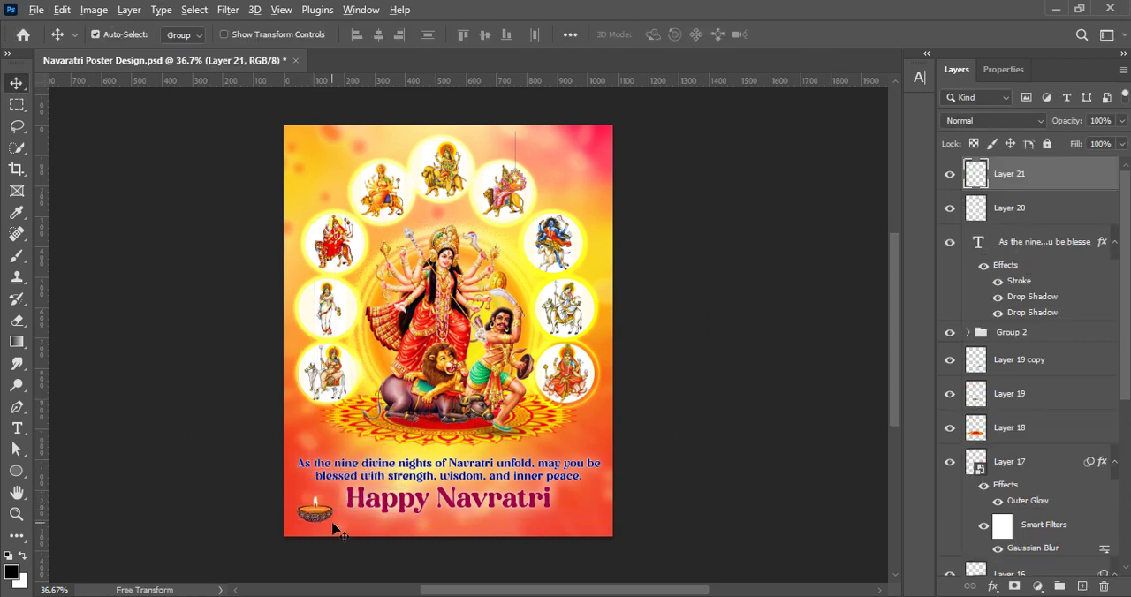
# Adjust the lamp to brightness 12 and contrast 27, and place a copy of it in the poster's lower-right corner
pyautogui.click(94, 10)
pyautogui.moveTo(119, 53)
pyautogui.click(463, 121)
pyautogui.click(904, 114)
pyautogui.click(94, 10)
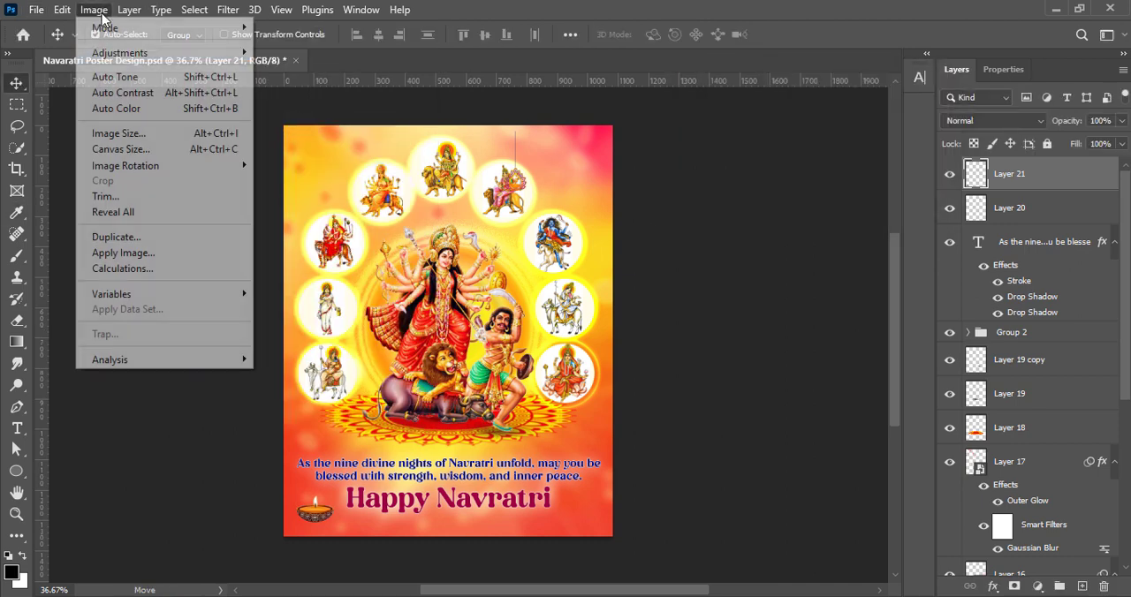
pyautogui.click(300, 53)
pyautogui.moveTo(760, 154); pyautogui.dragTo(765, 155)
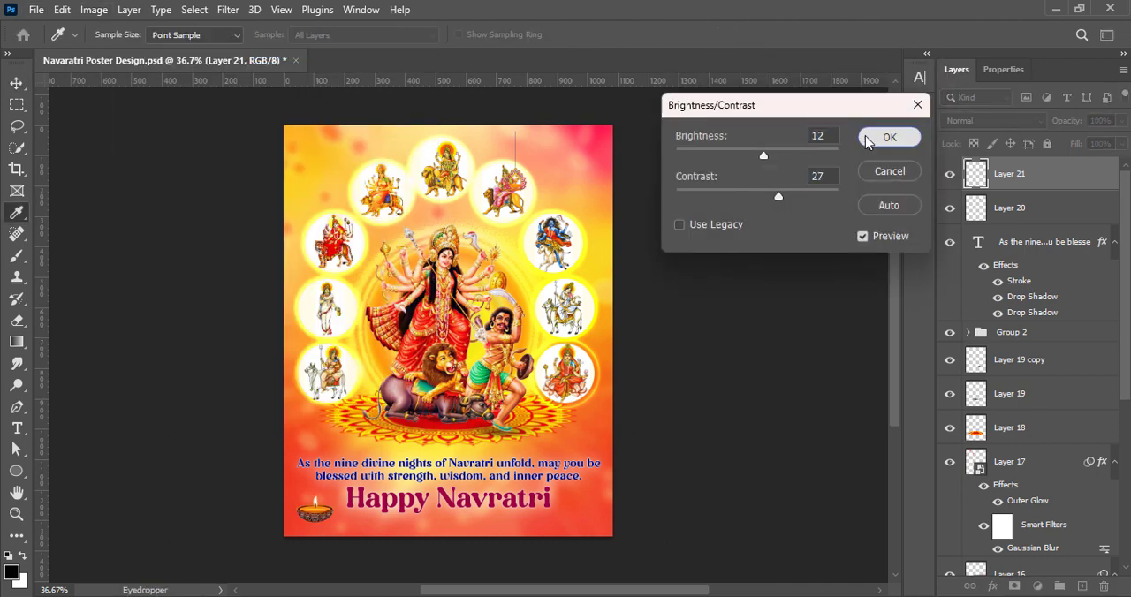
pyautogui.click(888, 137)
pyautogui.press('v')
pyautogui.moveTo(313, 510); pyautogui.dragTo(577, 517)
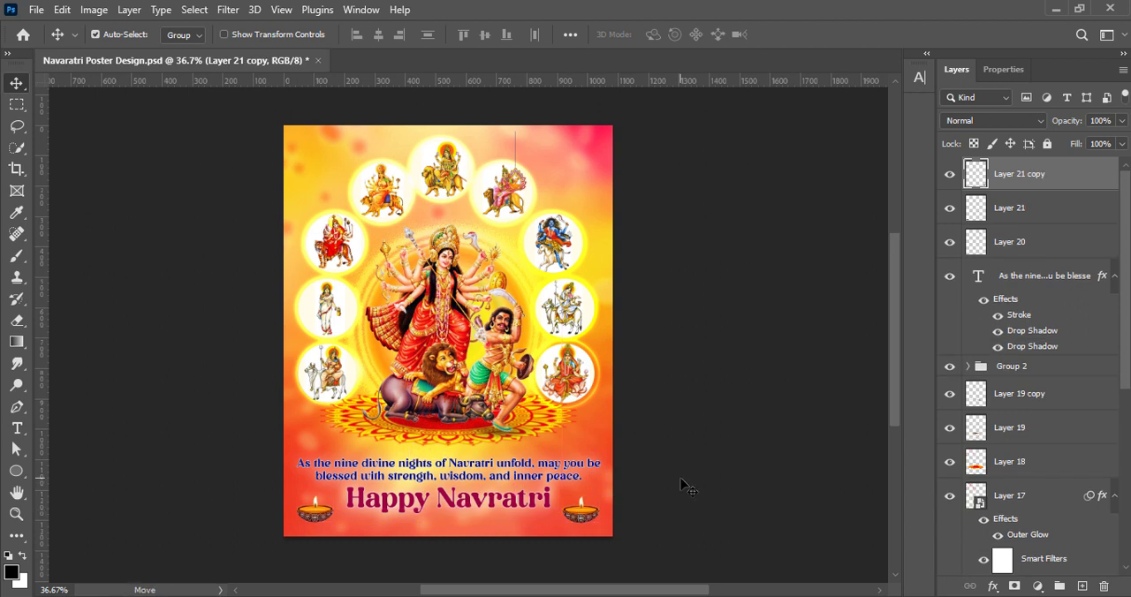
# Copy the soft shadow from Layer 19 copy under the poster's lower-left lamp and move its layer directly below Layer 21
pyautogui.moveTo(495, 433); pyautogui.dragTo(313, 527)
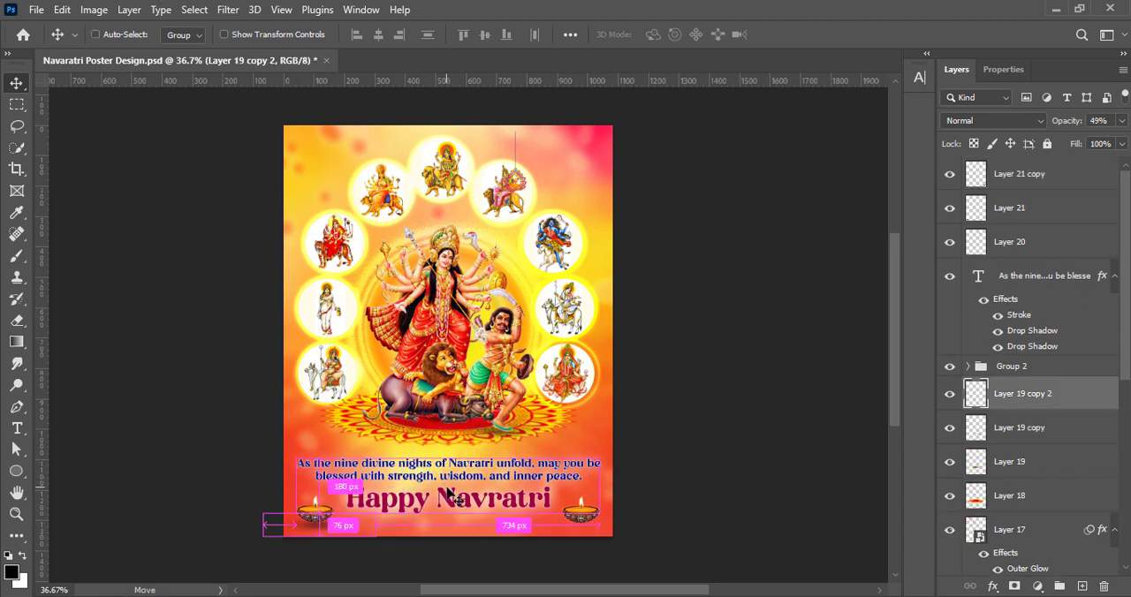
pyautogui.hotkey('ctrl', 't')
pyautogui.moveTo(390, 526); pyautogui.dragTo(314, 523)
pyautogui.press('Return')
pyautogui.moveTo(998, 395); pyautogui.dragTo(1003, 225)
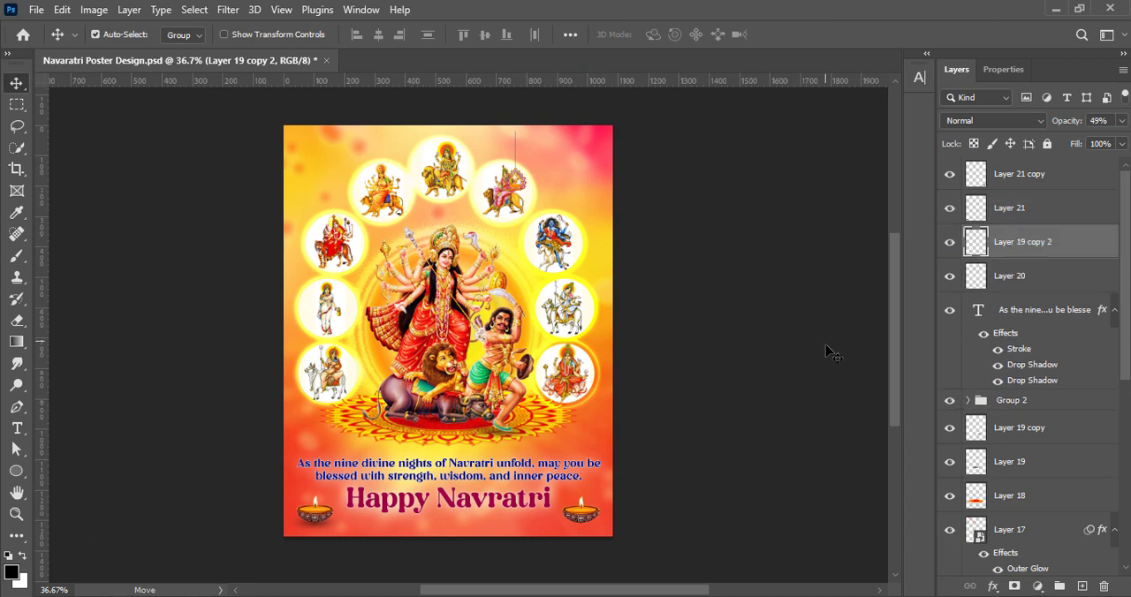
# Fit the shadow to the lower-left lamp, place a copy under the lower-right lamp, and save the poster document
pyautogui.hotkey('ctrl', 't')
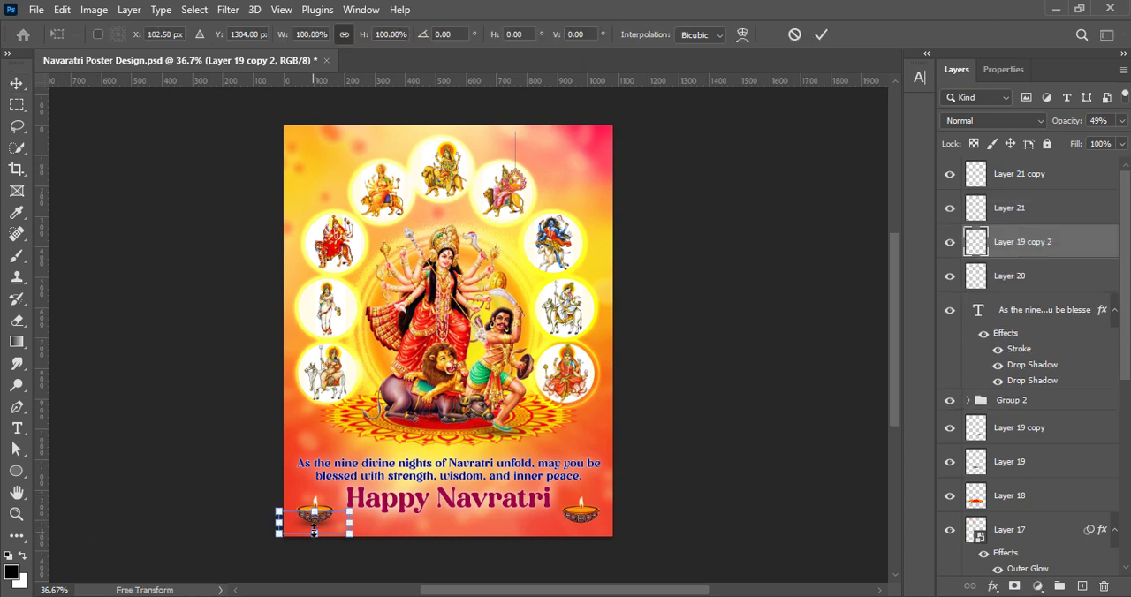
pyautogui.moveTo(314, 532); pyautogui.dragTo(592, 521)
pyautogui.click(822, 36)
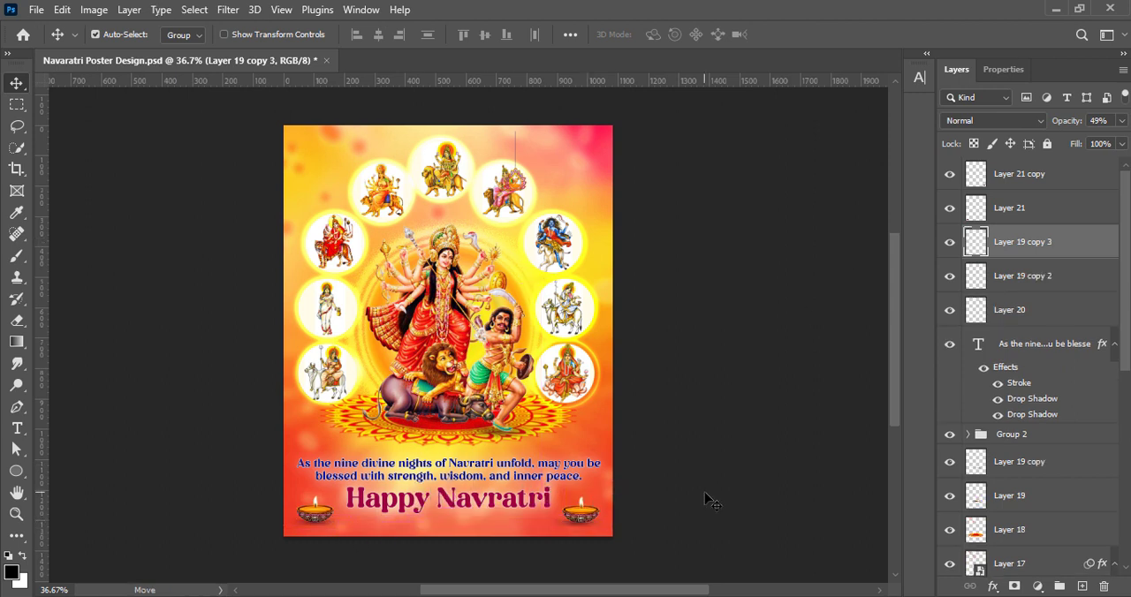
pyautogui.click(681, 494)
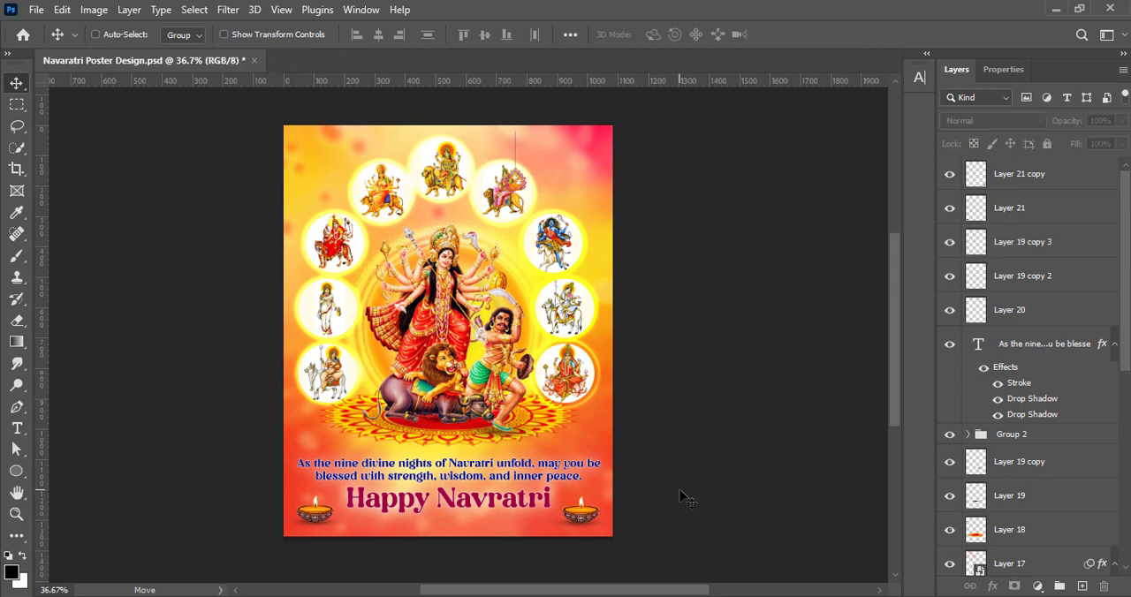
pyautogui.hotkey('ctrl', 's')
# Scale the hanging ornament on Layer 20 to 147.72% and place it in the poster's upper-right corner
pyautogui.moveTo(530, 186); pyautogui.dragTo(606, 189)
pyautogui.hotkey('ctrl', 't')
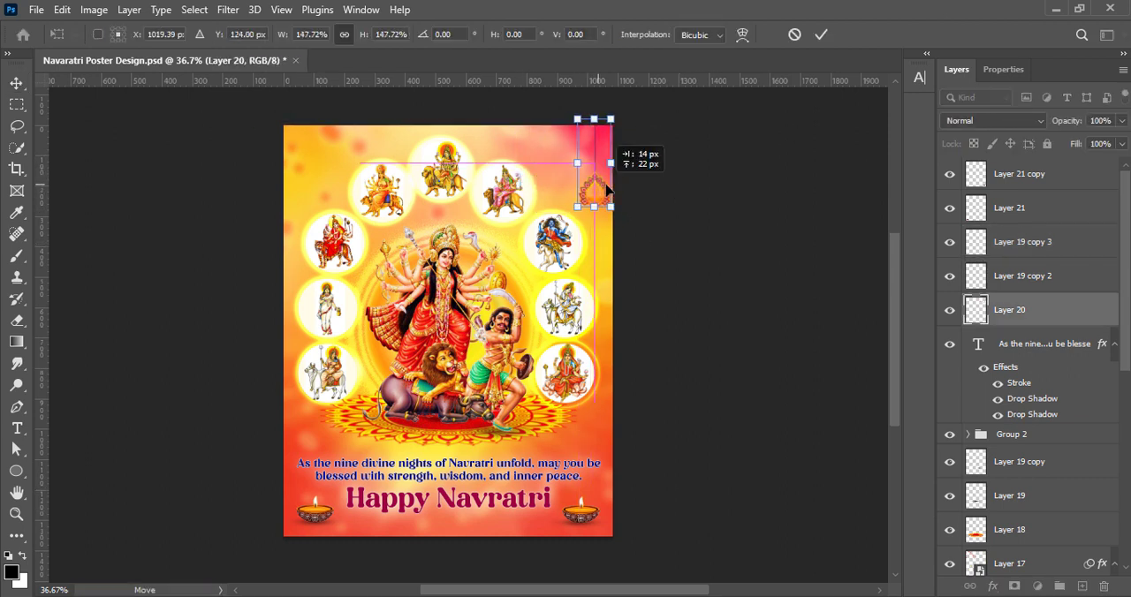
pyautogui.click(820, 34)
# Apply a Vibrance adjustment to the hanging ornament and set its contrast to 30
pyautogui.click(94, 9)
pyautogui.moveTo(111, 48)
pyautogui.click(291, 132)
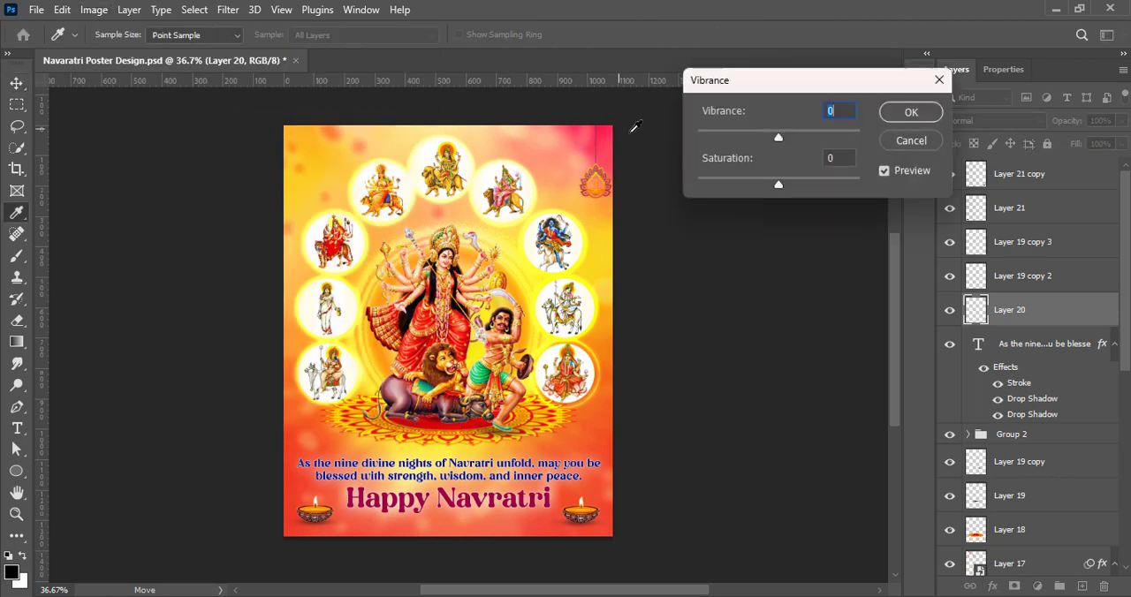
pyautogui.click(911, 113)
pyautogui.click(94, 9)
pyautogui.click(292, 50)
pyautogui.moveTo(756, 192); pyautogui.dragTo(784, 192)
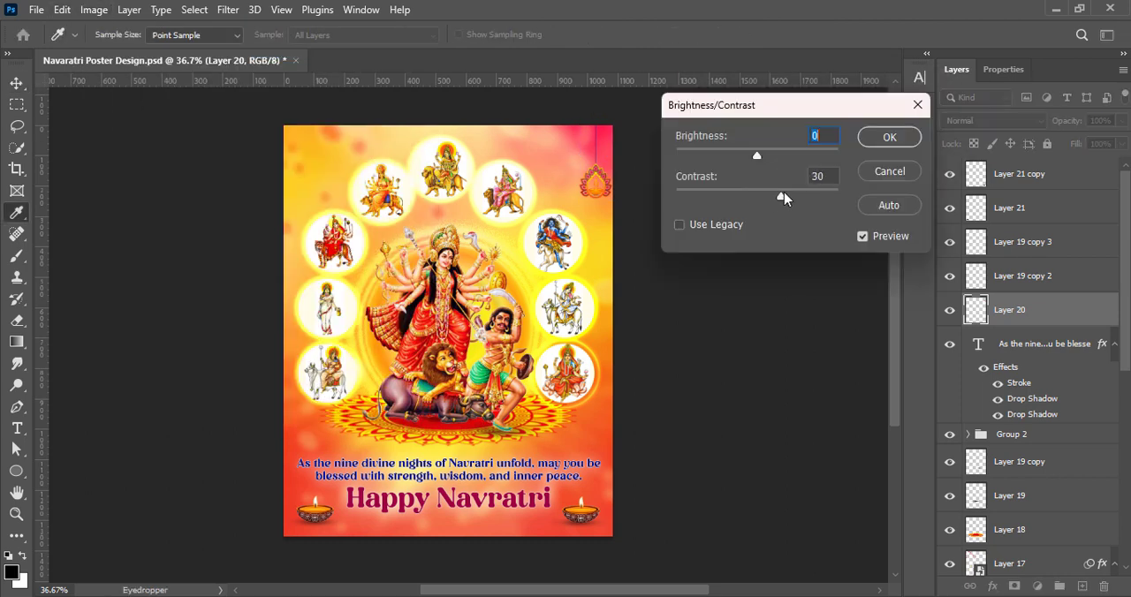
pyautogui.click(889, 137)
# Adjust the hanging ornament's tones with a Curves adjustment
pyautogui.click(93, 8)
pyautogui.click(291, 89)
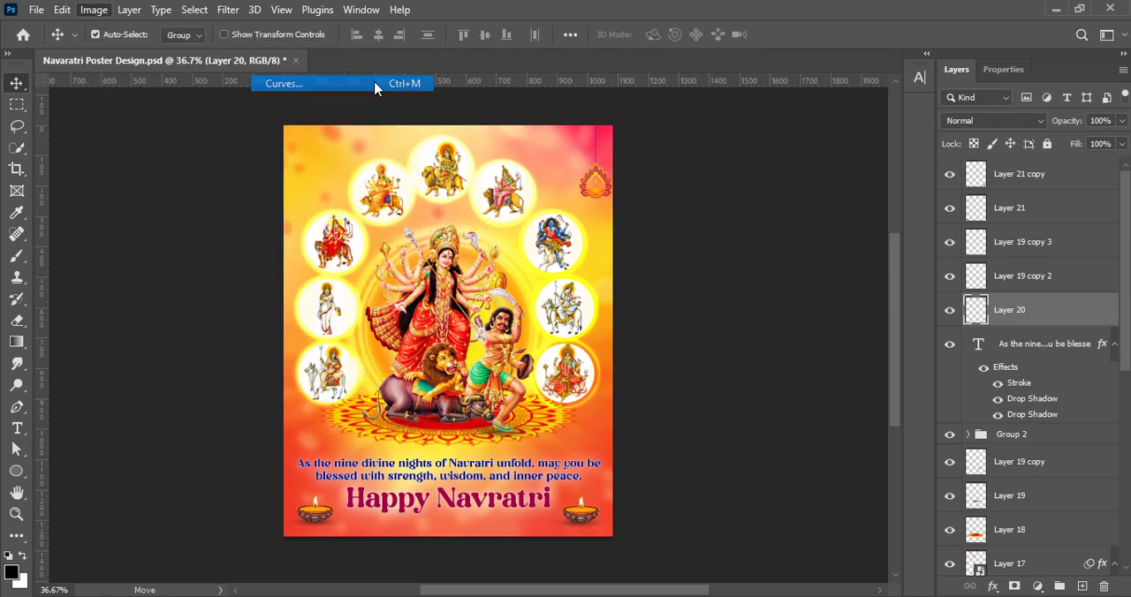
pyautogui.moveTo(916, 246); pyautogui.dragTo(916, 277)
pyautogui.moveTo(868, 71); pyautogui.dragTo(747, 82)
pyautogui.click(1104, 112)
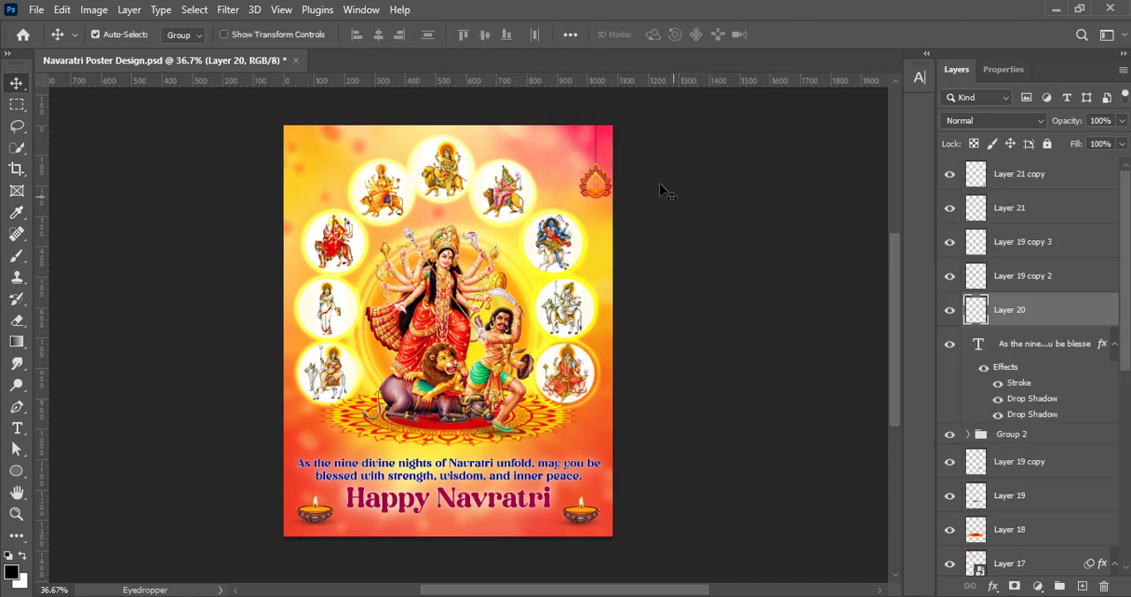
# Place a copy of the hanging ornament in the poster's upper-left corner and shift both ornaments slightly upward together
pyautogui.moveTo(606, 185); pyautogui.dragTo(315, 186)
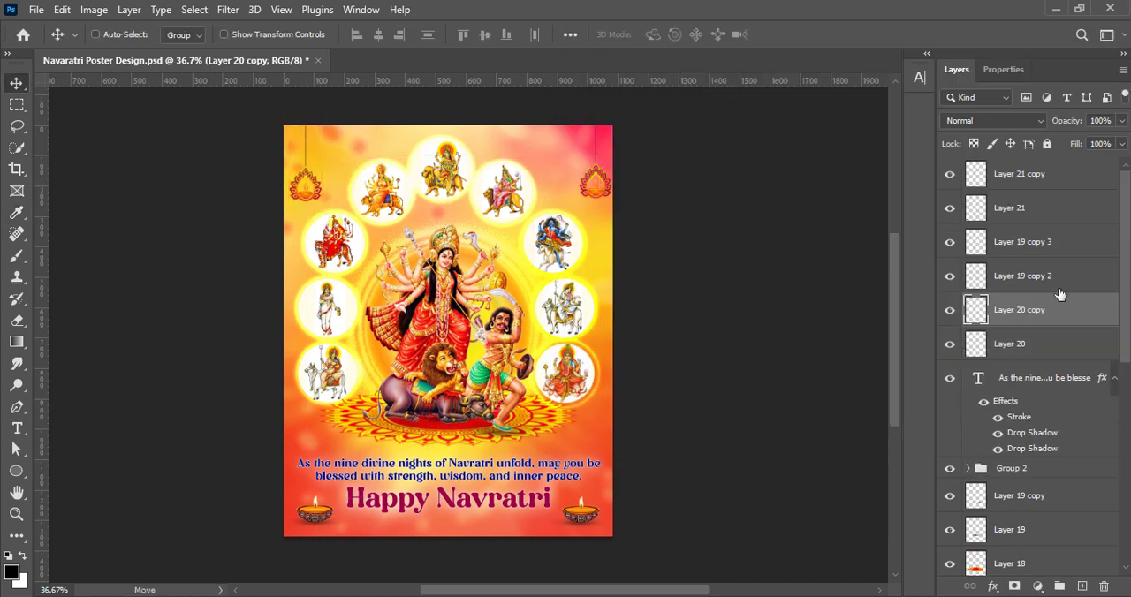
pyautogui.keyDown('shift'); pyautogui.click(1043, 349); pyautogui.keyUp('shift')
pyautogui.hotkey('ctrl', 't')
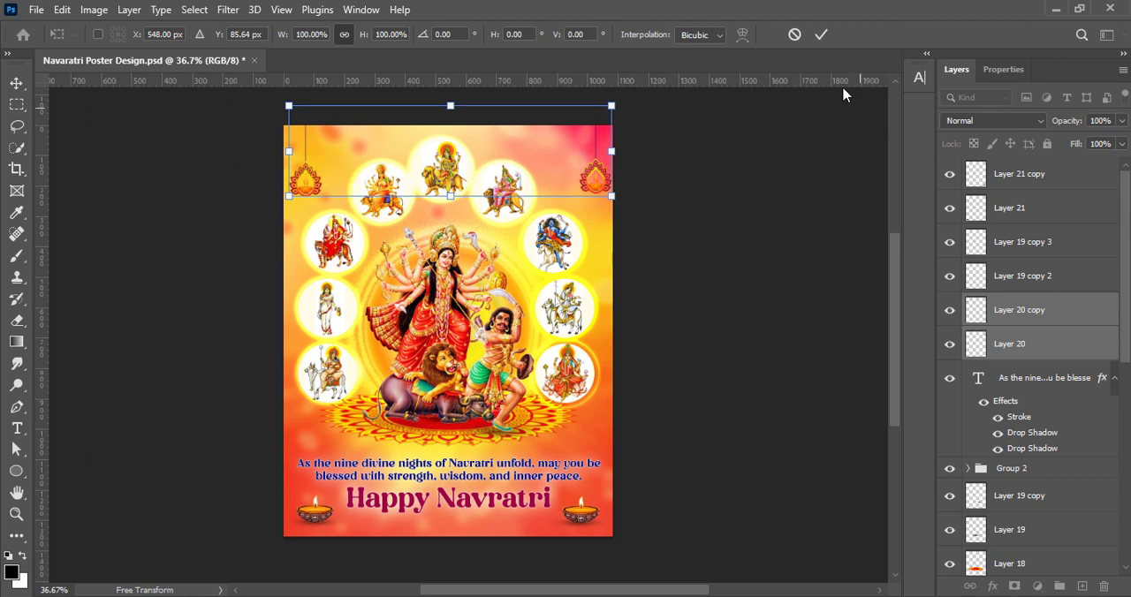
pyautogui.press('Return')
# Nudge the upper-right ornament on Layer 20 slightly inward from the poster's edge, deselect it and save the document
pyautogui.click(1027, 348)
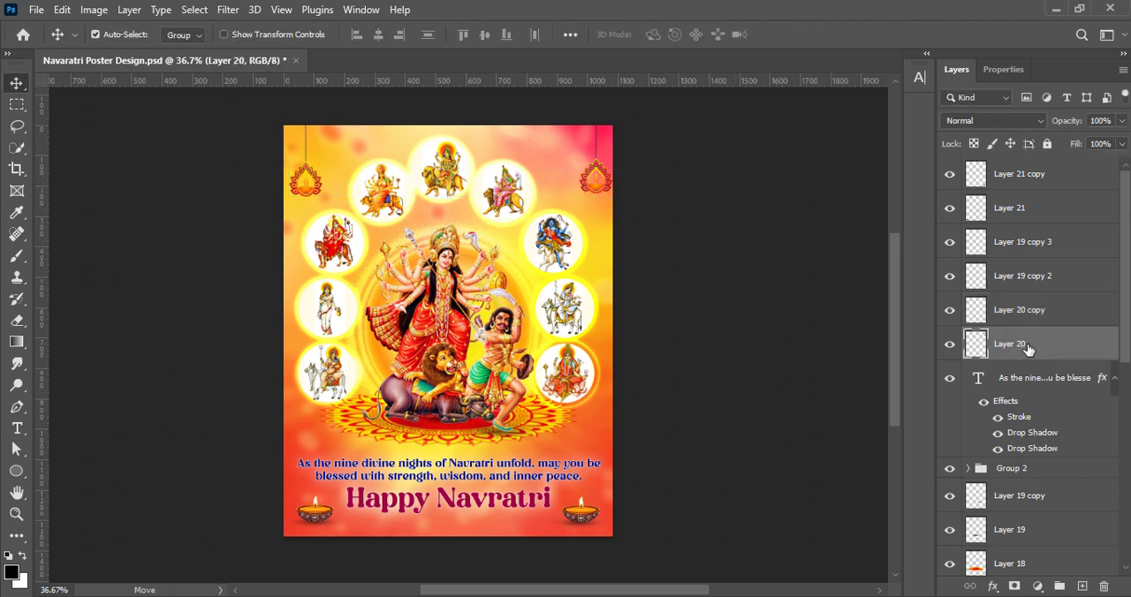
pyautogui.click(689, 185)
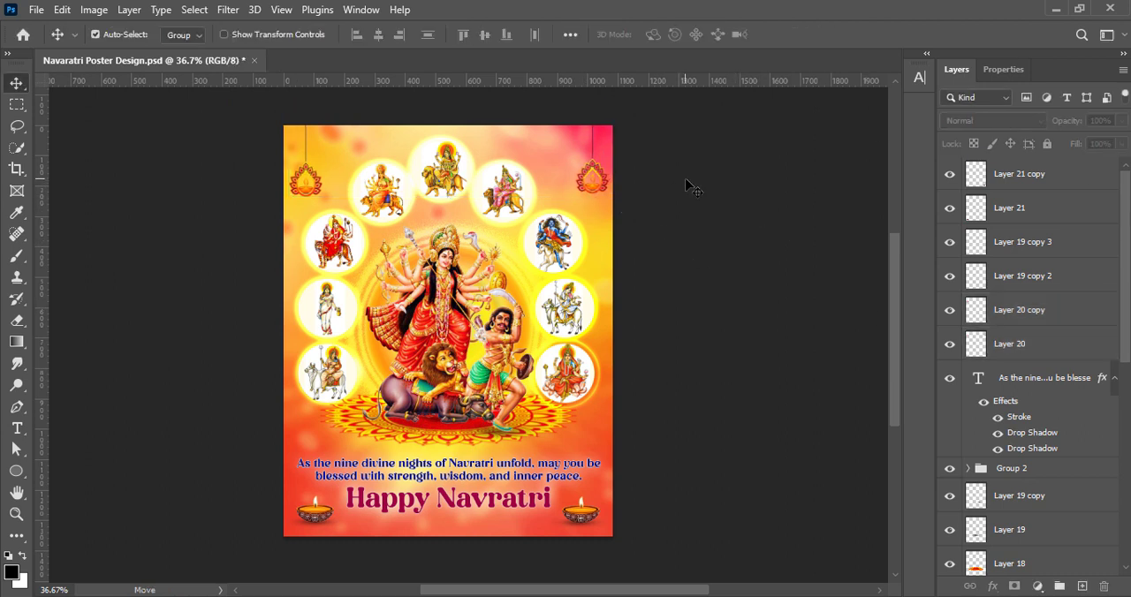
pyautogui.hotkey('ctrl', 's')
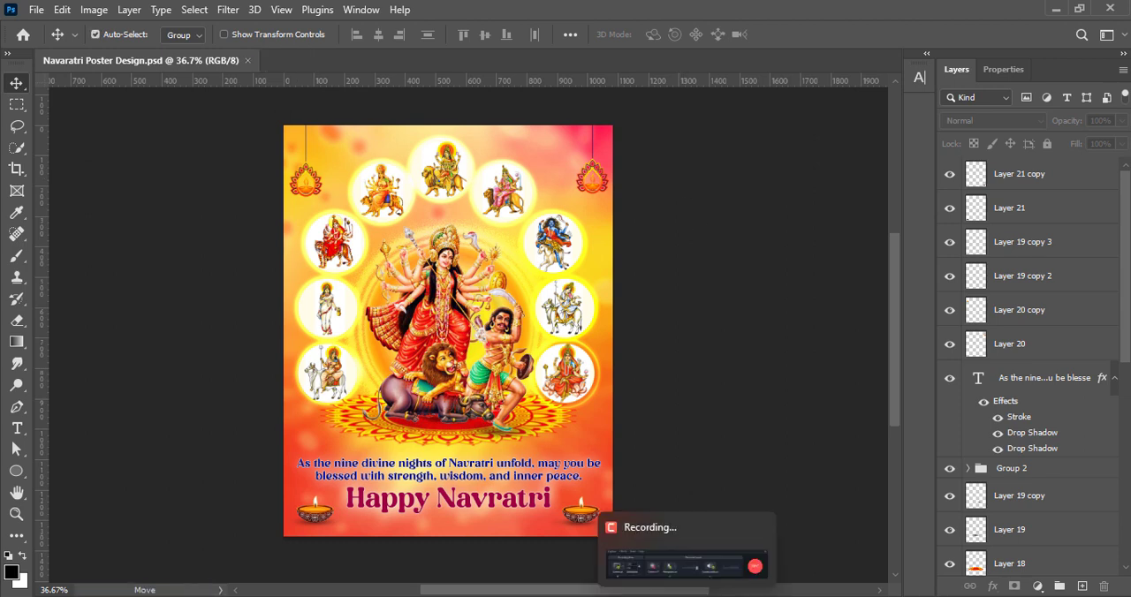
pyautogui.scroll(-2, 445, 327)
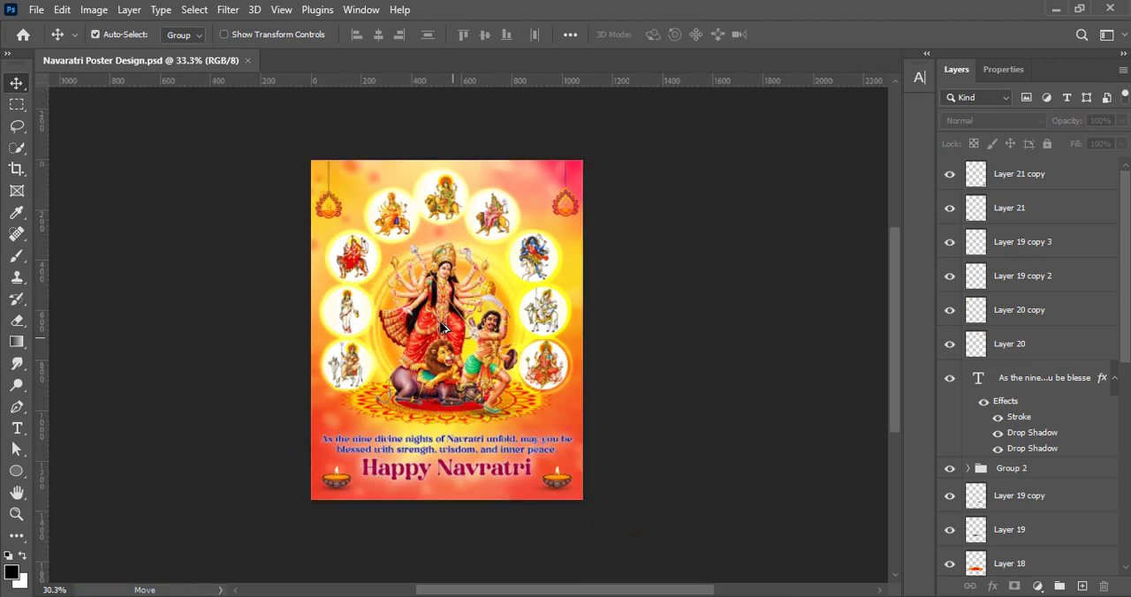
pyautogui.scroll(2, 168, 287)
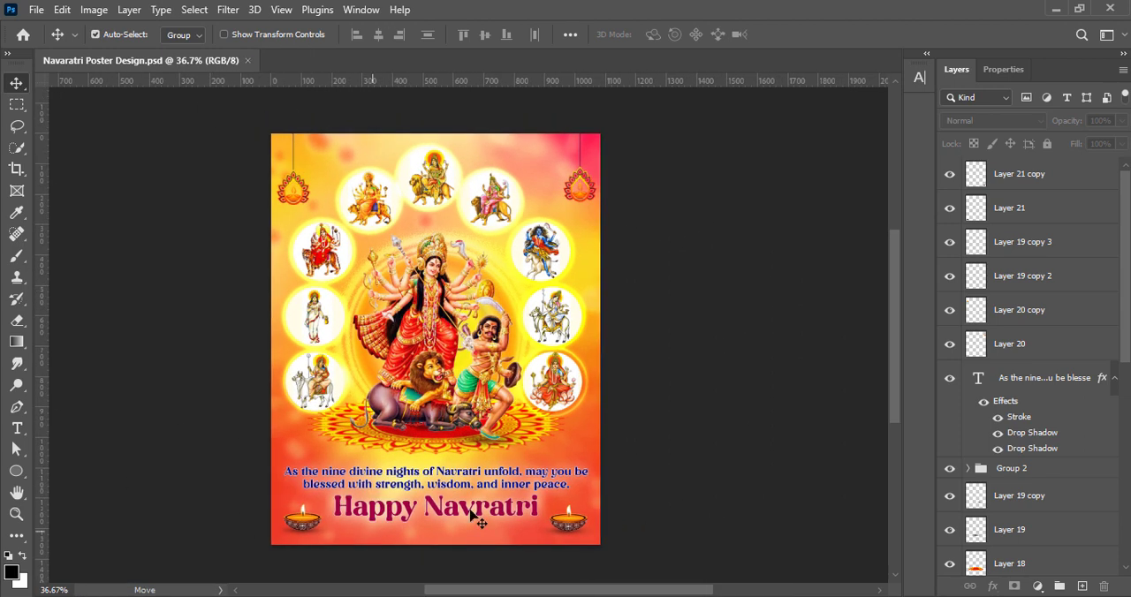
pyautogui.scroll(2, 438, 300)
pyautogui.scroll(-2, 495, 399)
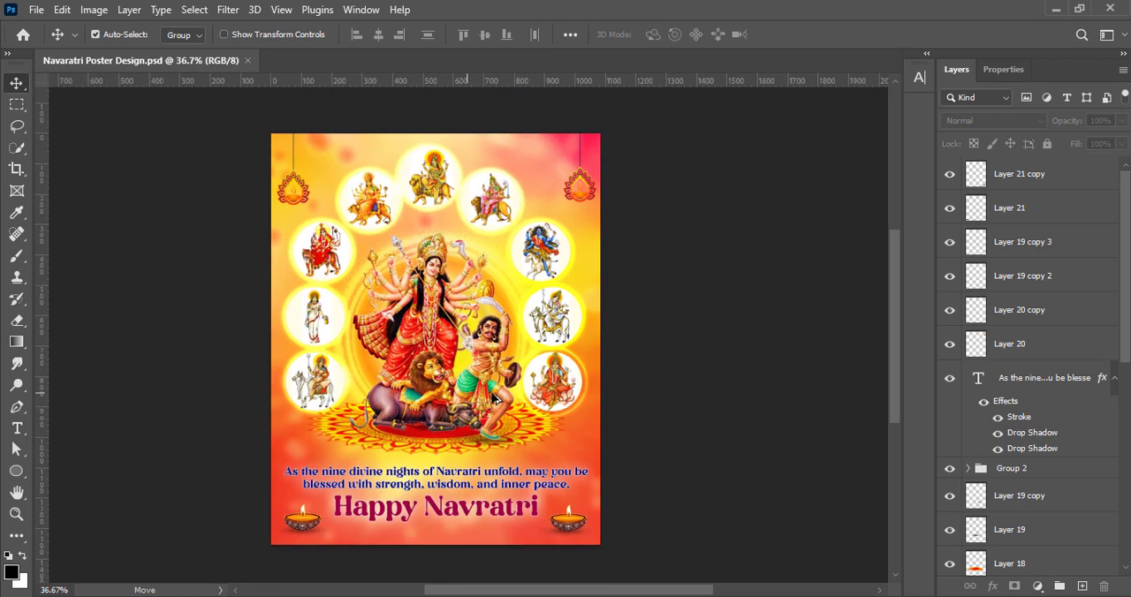